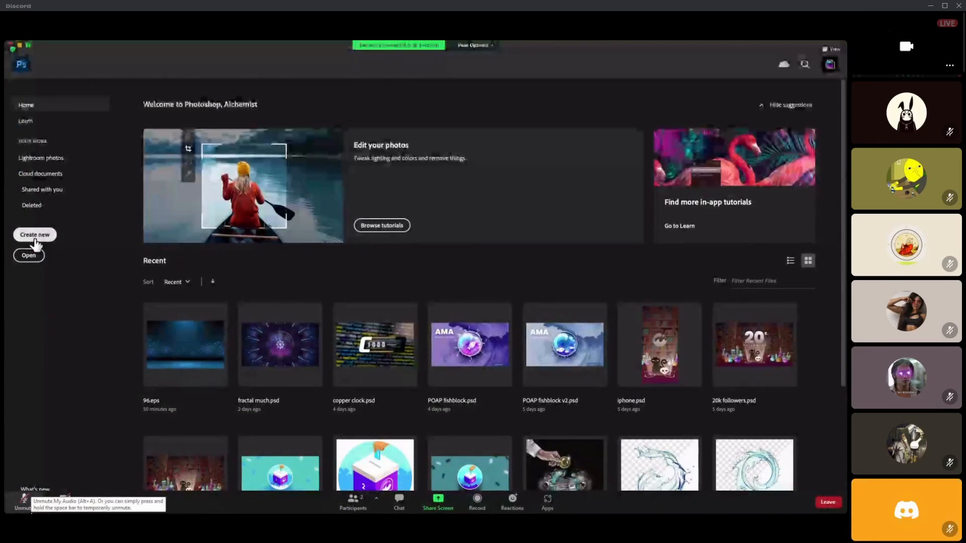
- Create a new 3840 x 2160 px RGB document at 72 pixels per inch with a white background
{"action": "left_click", "coordinate": [35, 235]}
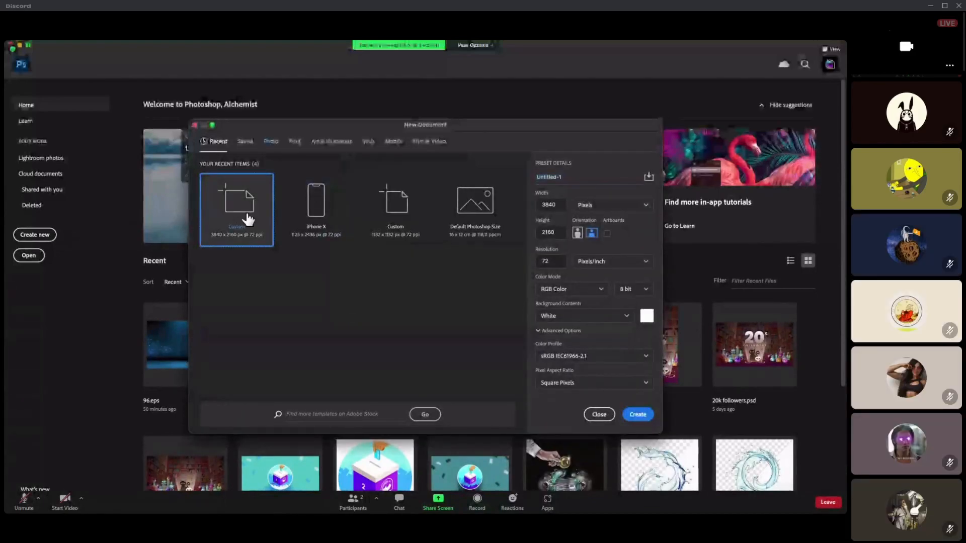
{"action": "double_click", "coordinate": [560, 204]}
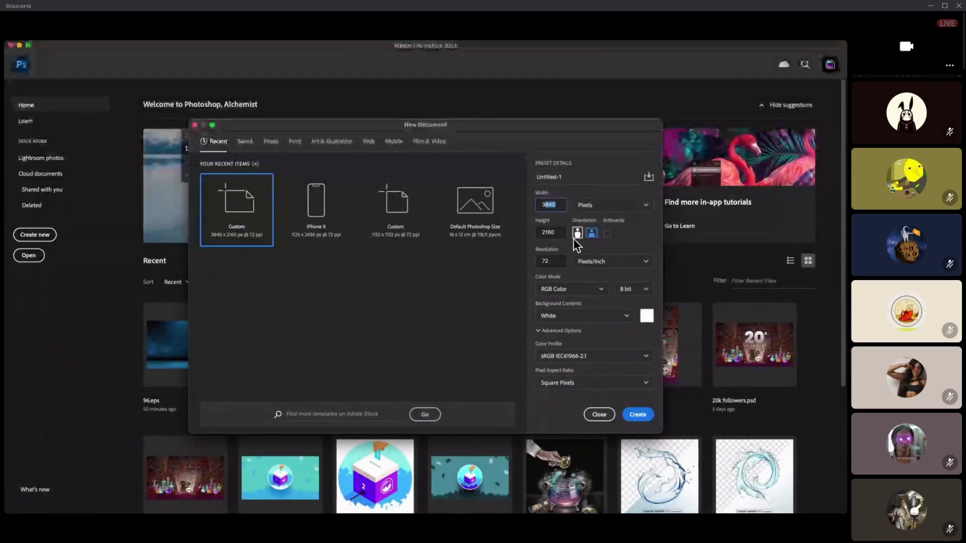
{"action": "left_click", "coordinate": [643, 416]}
{"action": "mouse_move", "coordinate": [6, 382]}
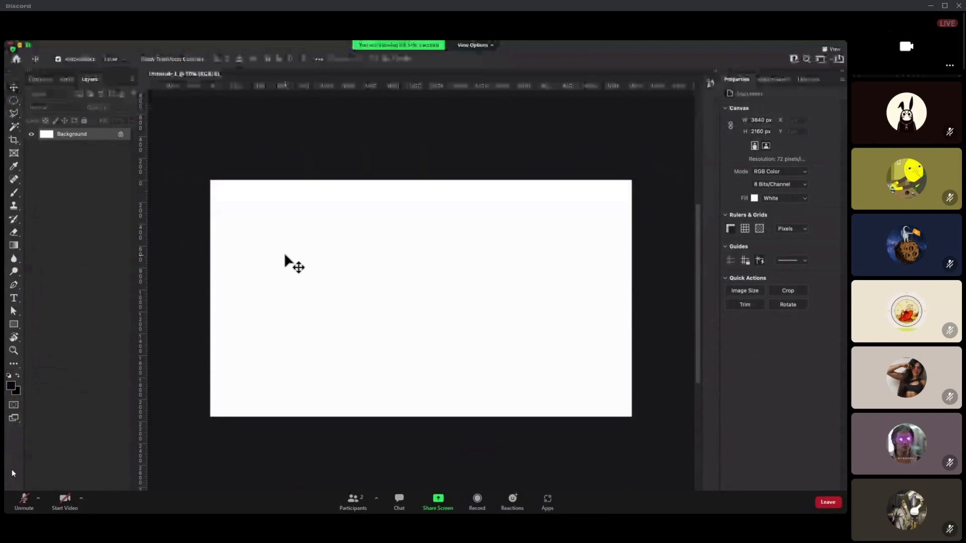
{"action": "mouse_move", "coordinate": [6, 229]}
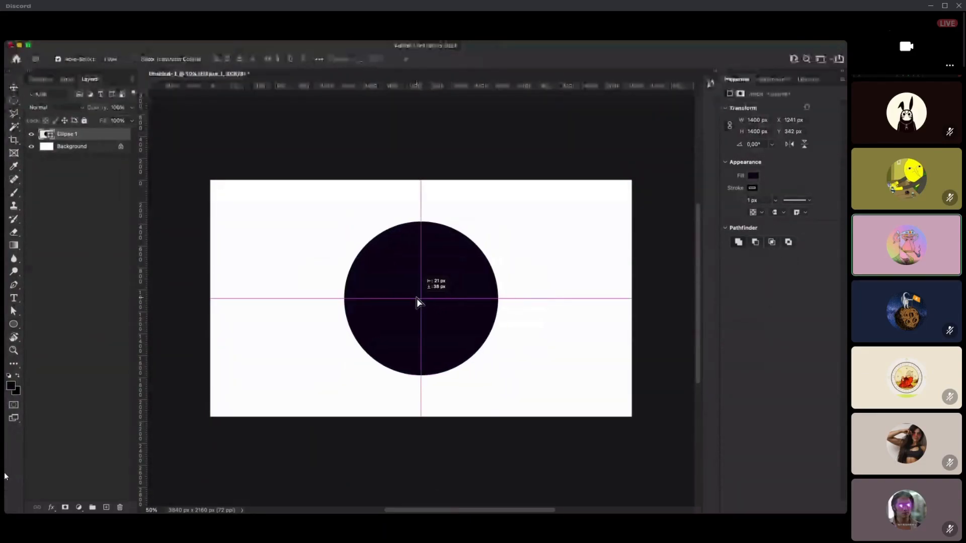
- In the Discord call, mute one participant and return to the shared screen stream
{"action": "right_click", "coordinate": [939, 248]}
{"action": "left_click", "coordinate": [924, 286]}
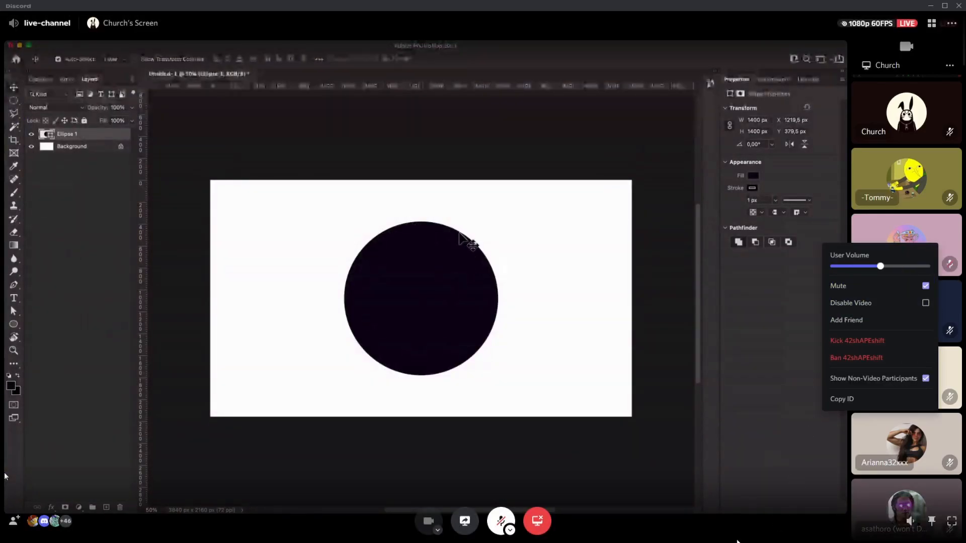
{"action": "left_click", "coordinate": [795, 342]}
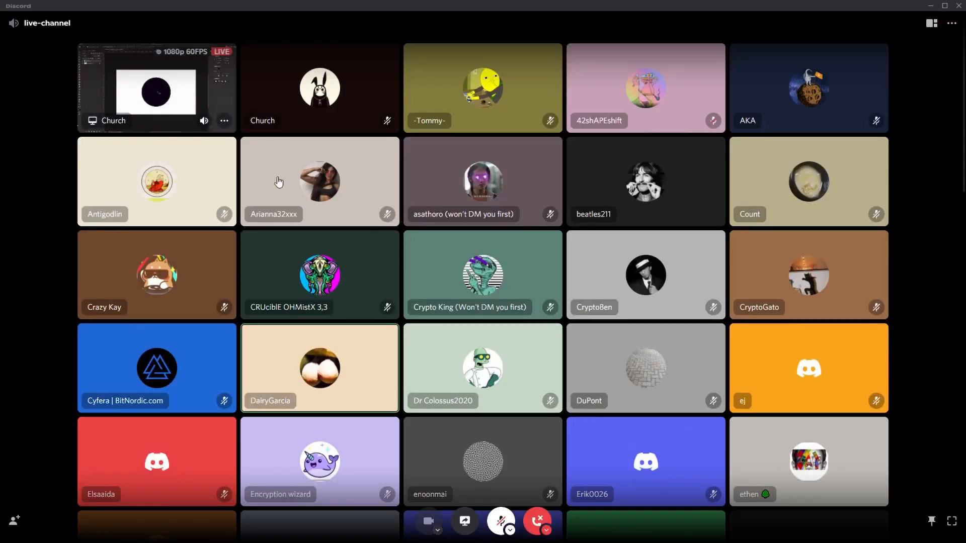
{"action": "left_click", "coordinate": [171, 90]}
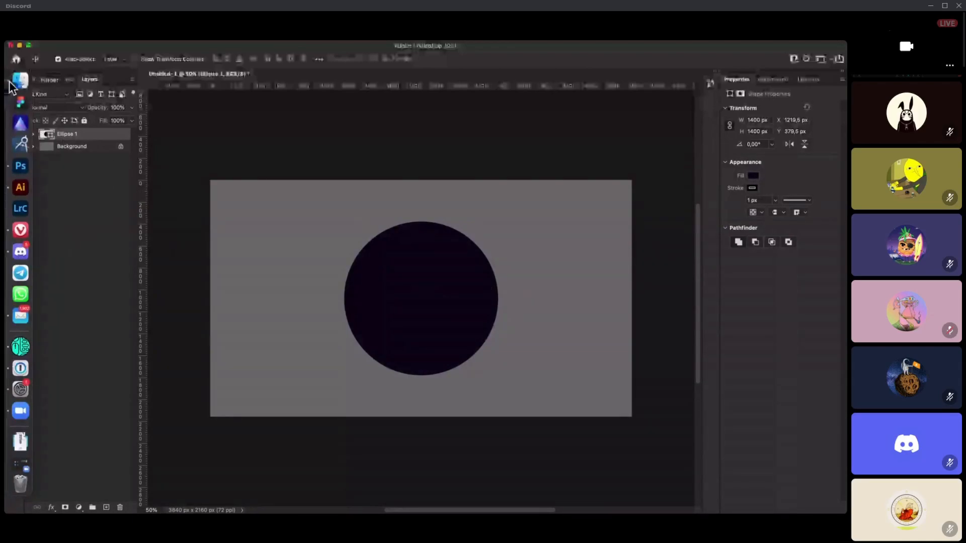
{"action": "left_click", "coordinate": [19, 81]}
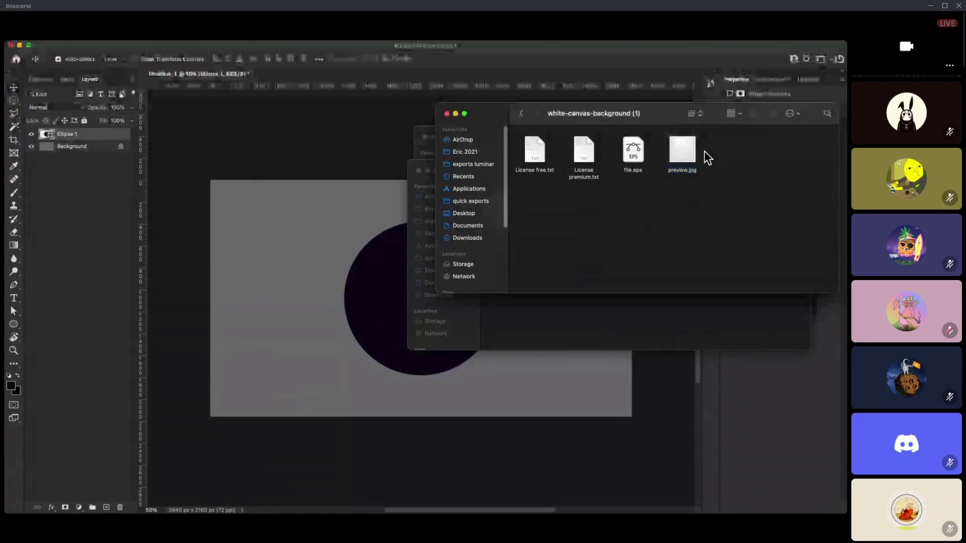
{"action": "left_click", "coordinate": [430, 267]}
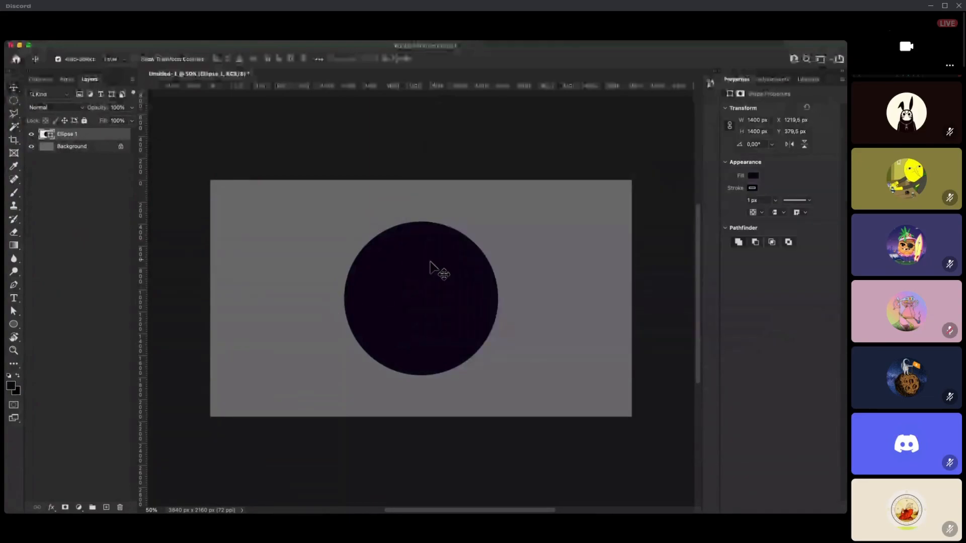
{"action": "left_click_drag", "start_coordinate": [408, 268], "coordinate": [413, 261]}
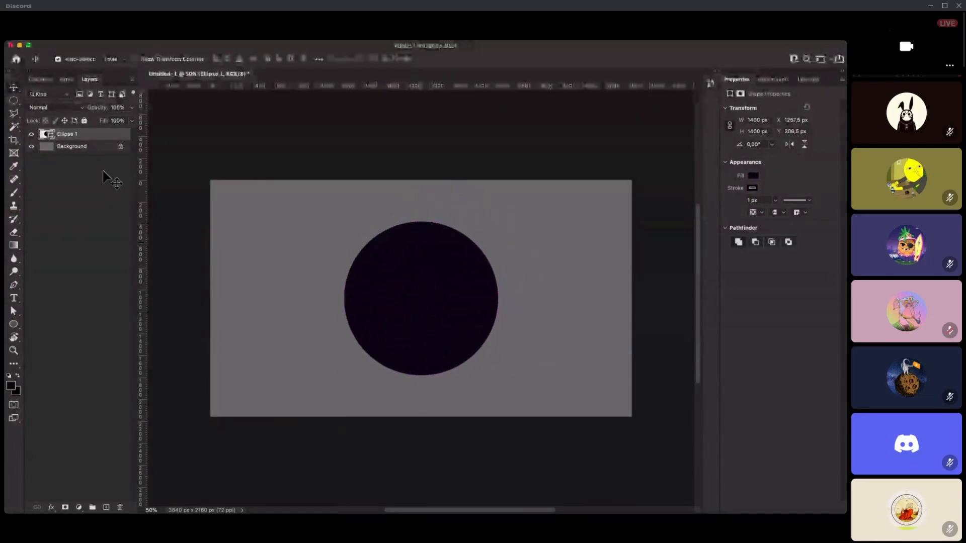
- Draw a trial circle about 1212 px wide while the original circle is hidden, and delete it
{"action": "left_click", "coordinate": [31, 134]}
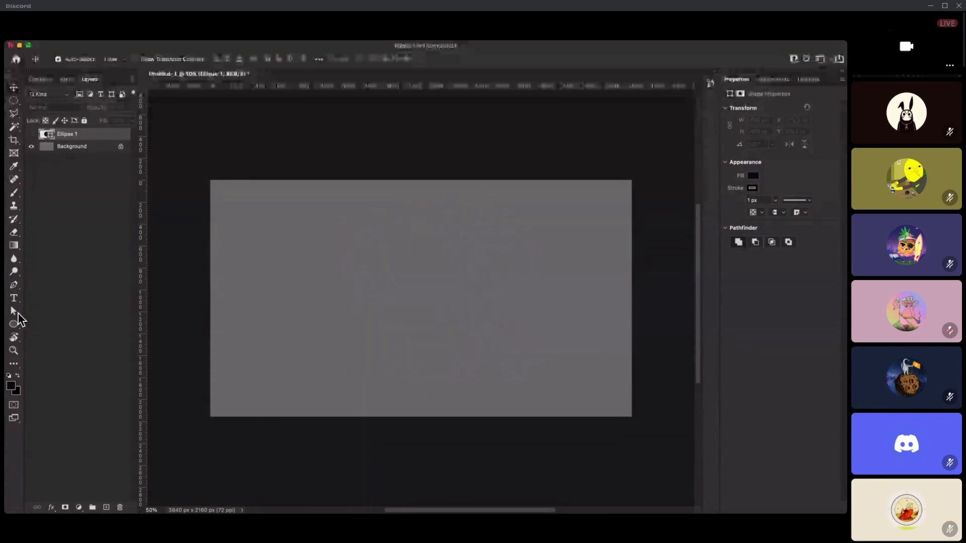
{"action": "left_click", "coordinate": [14, 324]}
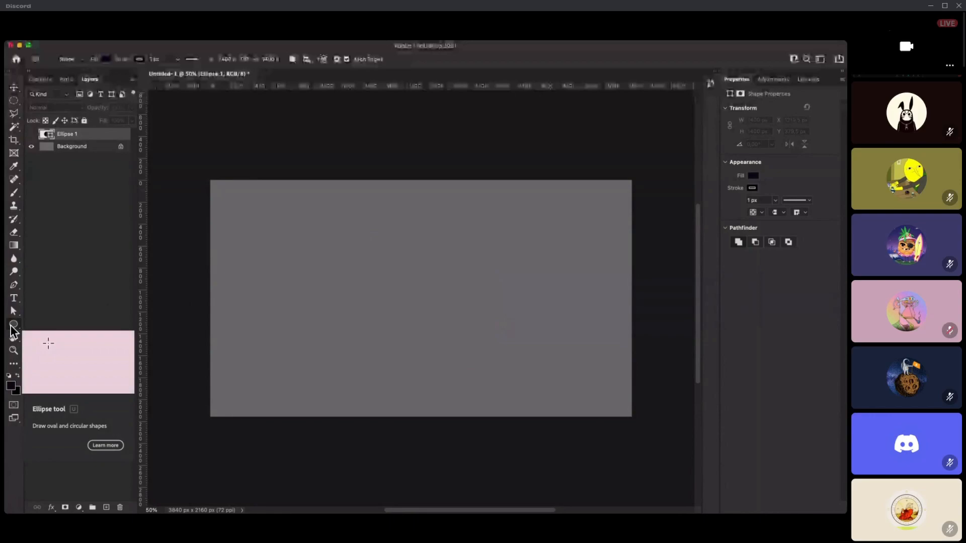
{"action": "left_click_drag", "start_coordinate": [349, 231], "coordinate": [477, 348]}
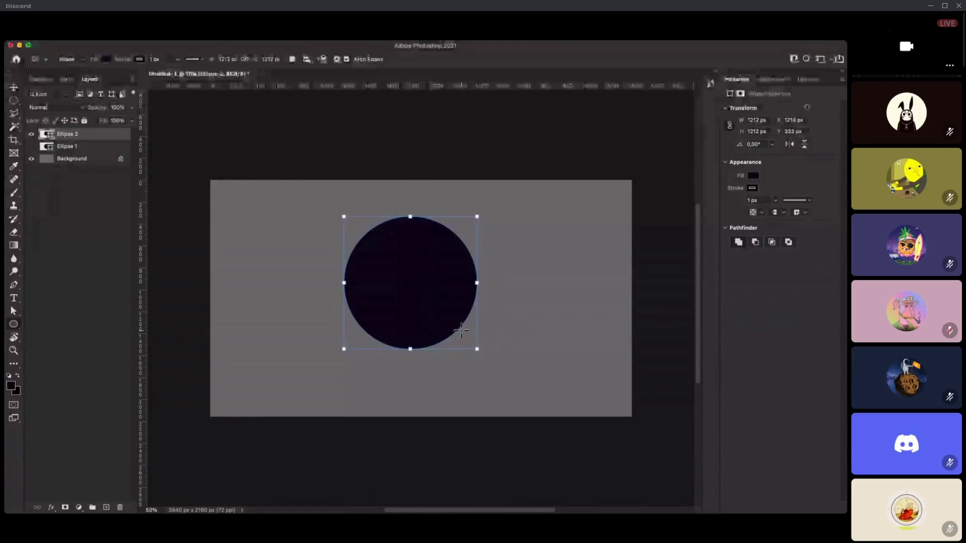
{"action": "key", "text": "Delete"}
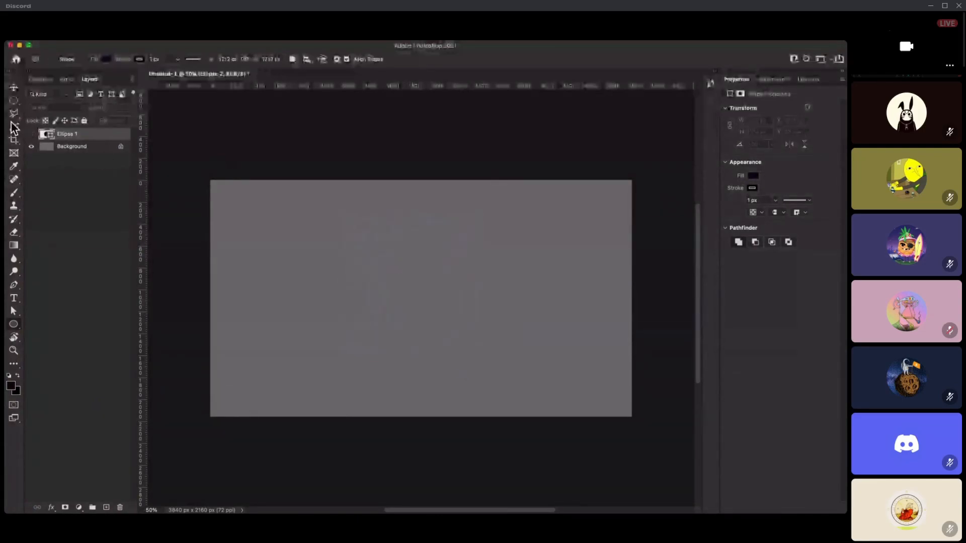
{"action": "left_click", "coordinate": [32, 133]}
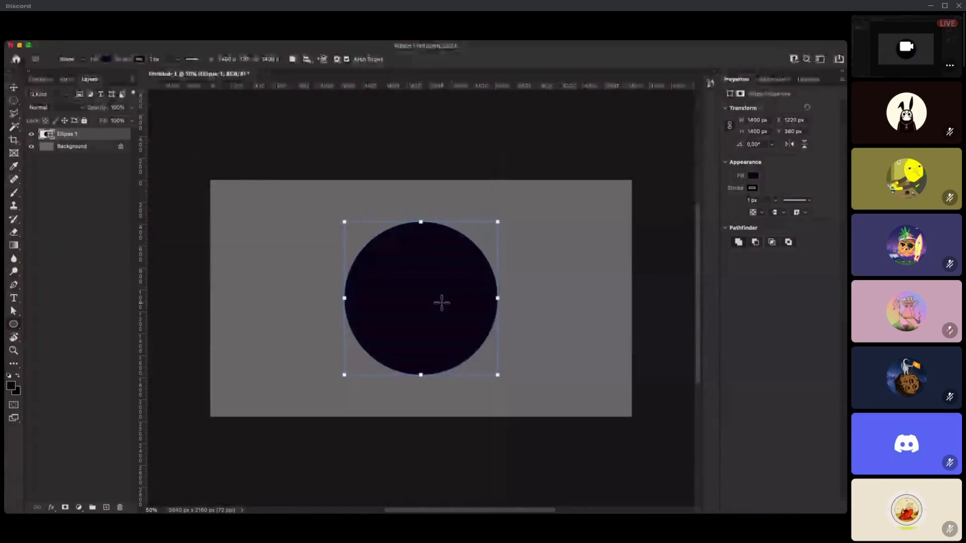
- Snap the 1400 px circle to the centre of the canvas with the Move tool and deselect it
{"action": "key", "text": "v"}
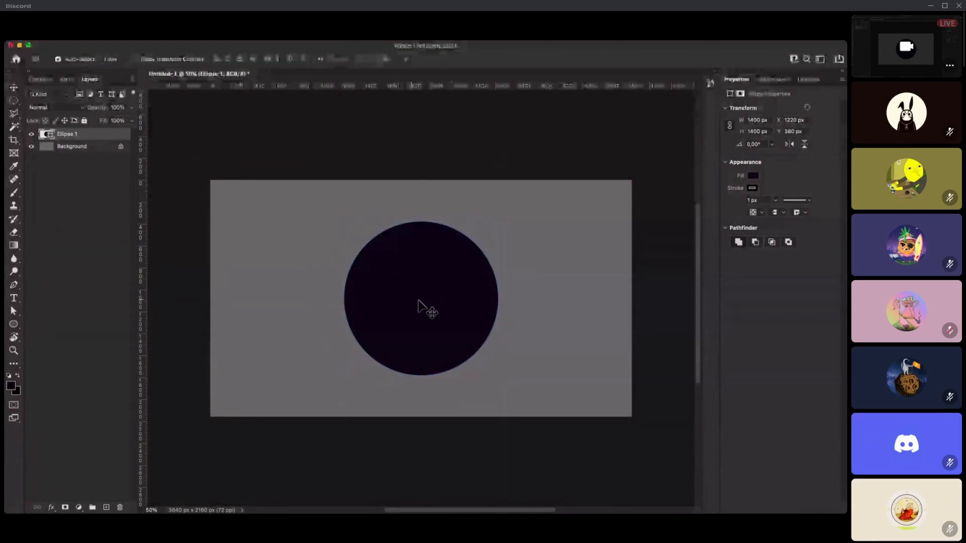
{"action": "left_click_drag", "start_coordinate": [418, 315], "coordinate": [413, 308]}
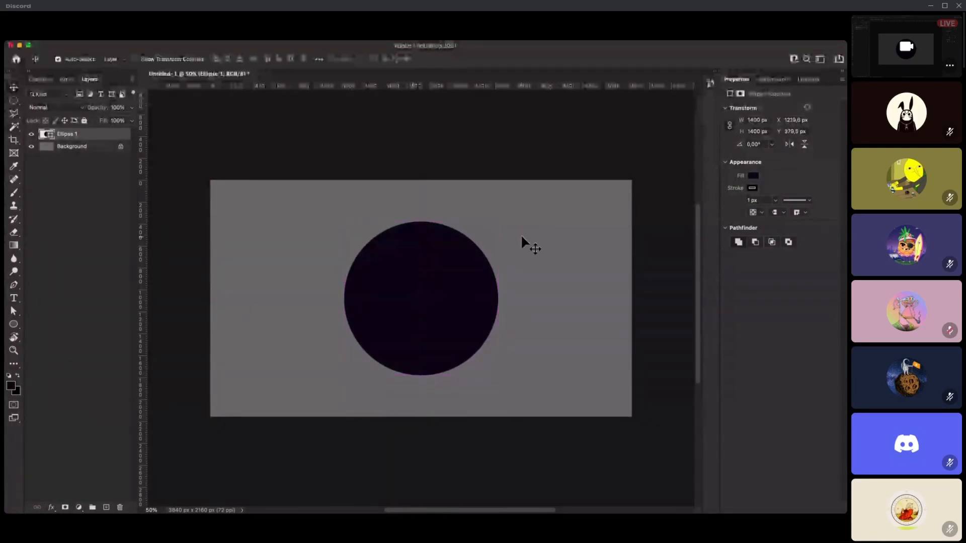
{"action": "left_click", "coordinate": [523, 236]}
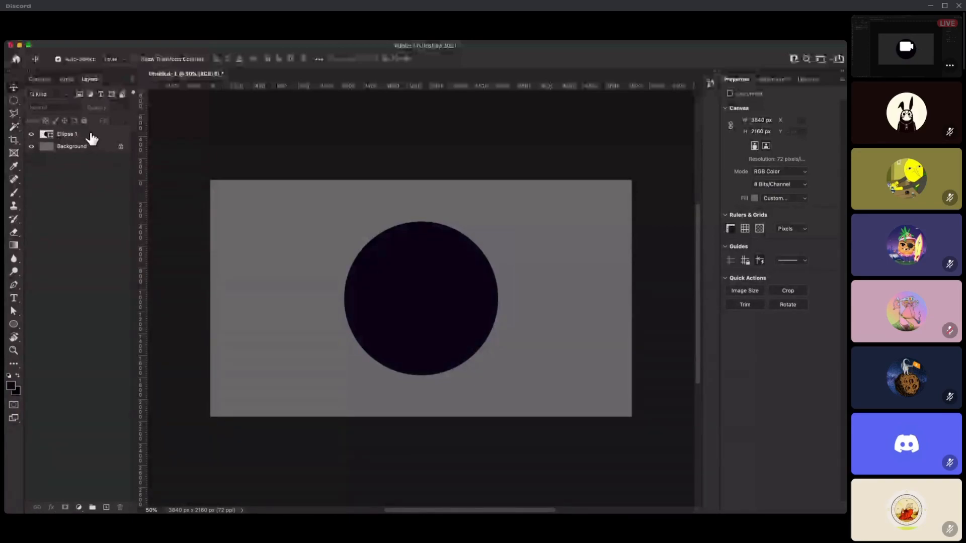
- Place preview.jpg from the white-canvas-background (1) folder above the circle layer, scaled to about 1512 px square so it covers the circle
{"action": "left_click", "coordinate": [90, 135]}
{"action": "left_click", "coordinate": [76, 147]}
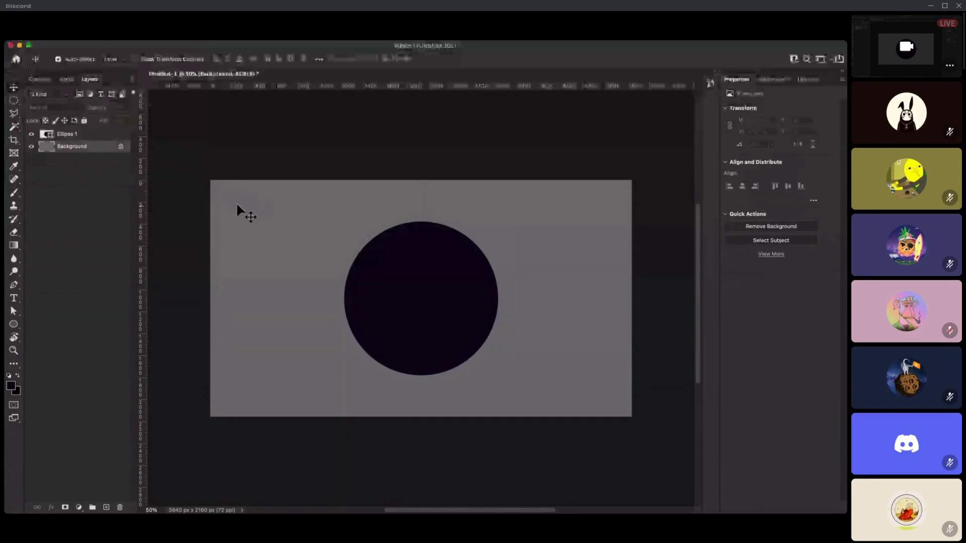
{"action": "left_click", "coordinate": [82, 135]}
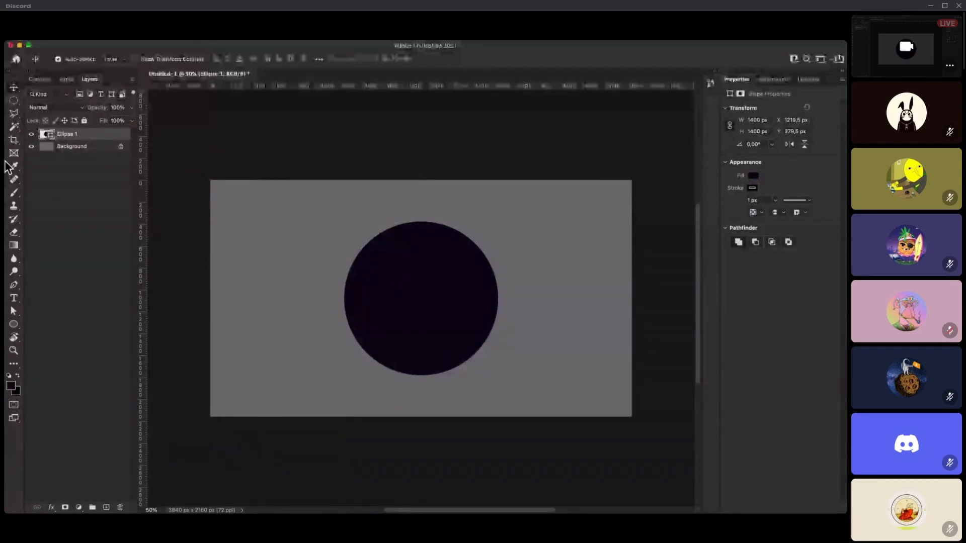
{"action": "mouse_move", "coordinate": [6, 161]}
{"action": "left_click", "coordinate": [17, 80]}
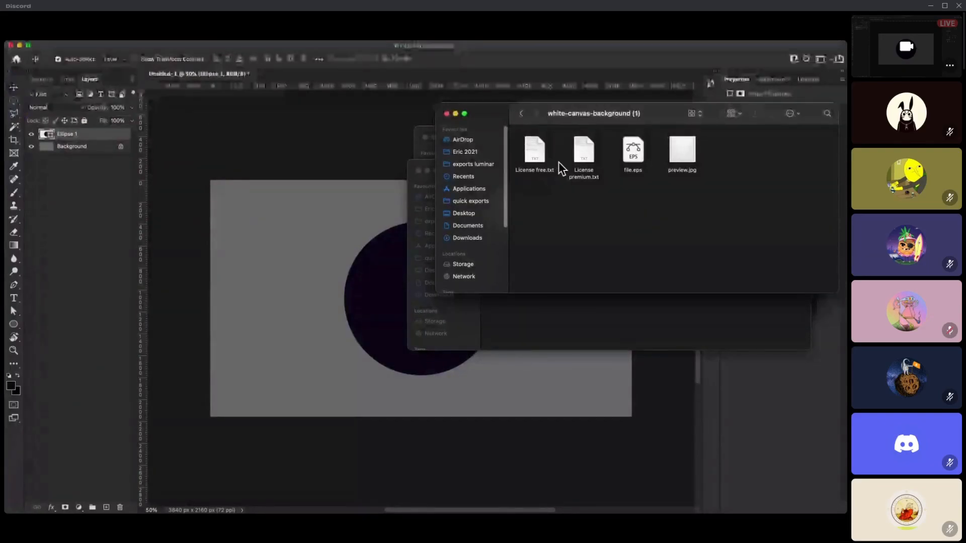
{"action": "left_click_drag", "start_coordinate": [682, 149], "coordinate": [443, 277]}
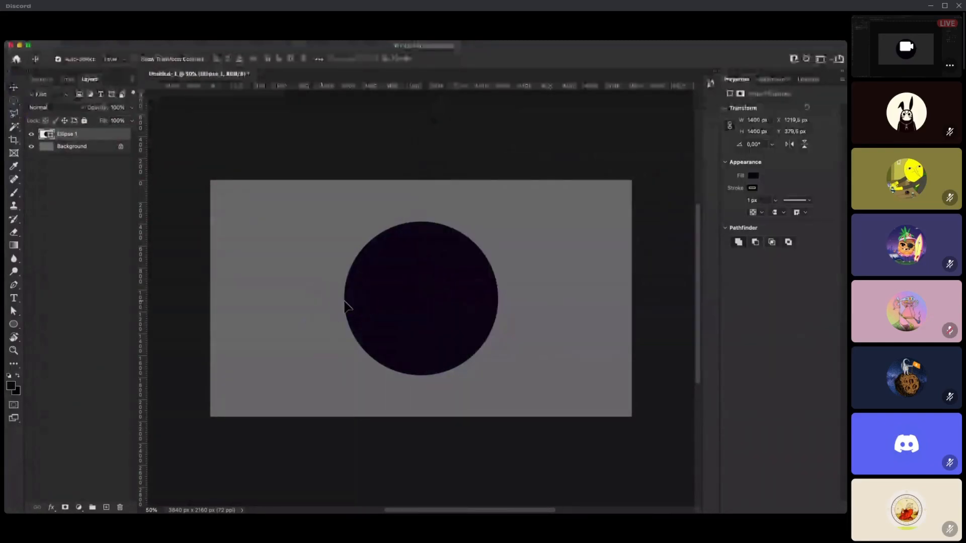
{"action": "left_click_drag", "start_coordinate": [492, 227], "coordinate": [503, 215]}
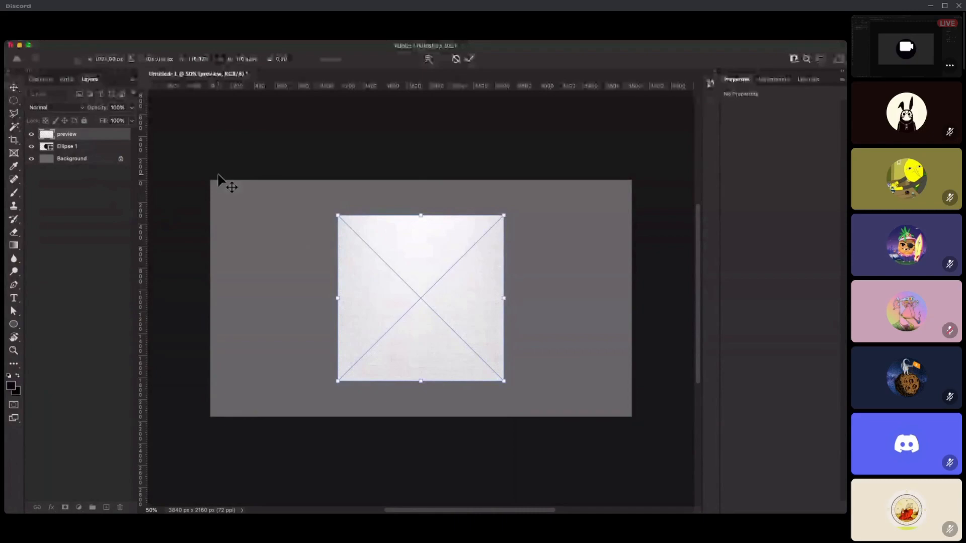
{"action": "key", "text": "Return"}
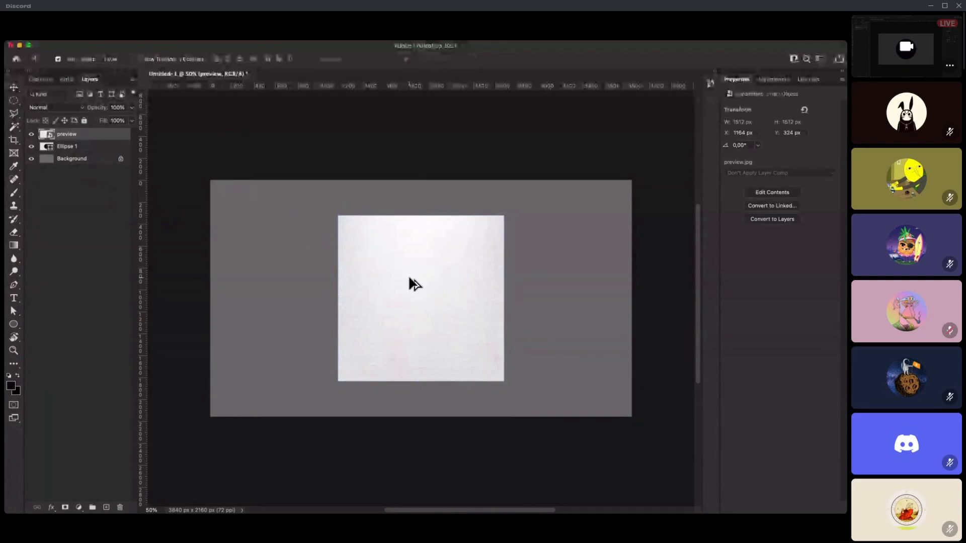
- Examine the fabric grain of the placed canvas texture up close across its surface
{"action": "scroll", "coordinate": [405, 274], "scroll_direction": "up", "scroll_amount": 3}
{"action": "scroll", "coordinate": [391, 296], "scroll_direction": "down", "scroll_amount": 3}
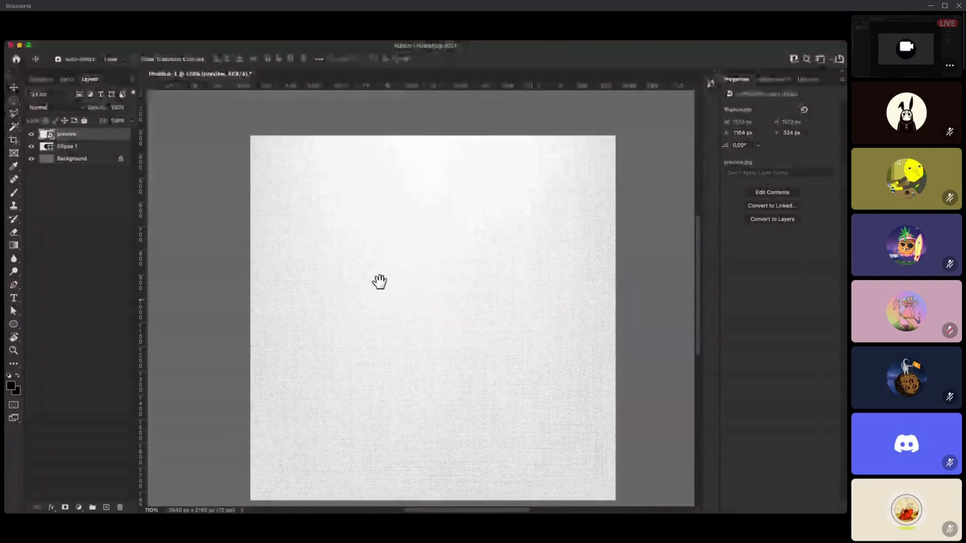
{"action": "scroll", "coordinate": [388, 276], "scroll_direction": "right", "scroll_amount": 3}
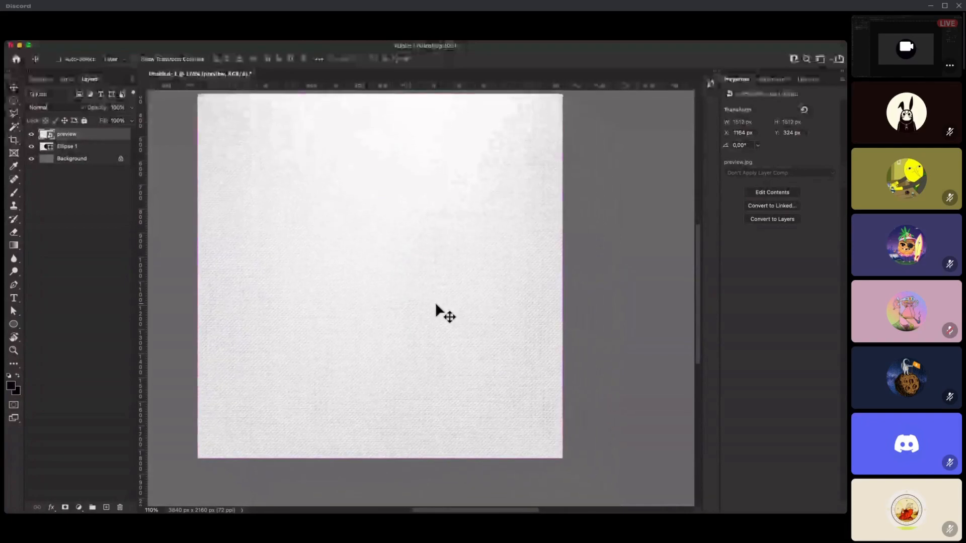
{"action": "scroll", "coordinate": [443, 305], "scroll_direction": "left", "scroll_amount": 2}
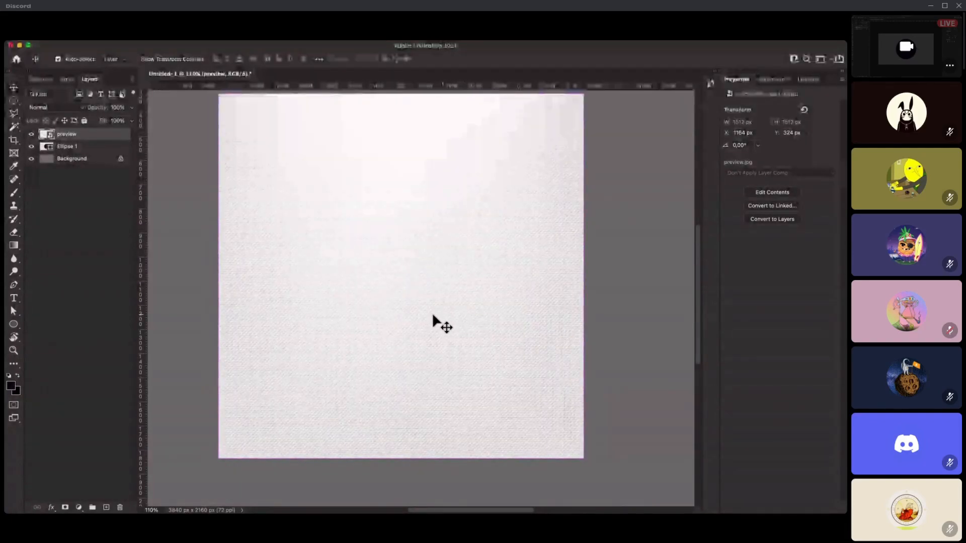
{"action": "scroll", "coordinate": [435, 313], "scroll_direction": "up", "scroll_amount": 2}
{"action": "scroll", "coordinate": [428, 309], "scroll_direction": "right", "scroll_amount": 1}
{"action": "scroll", "coordinate": [503, 318], "scroll_direction": "right", "scroll_amount": 3}
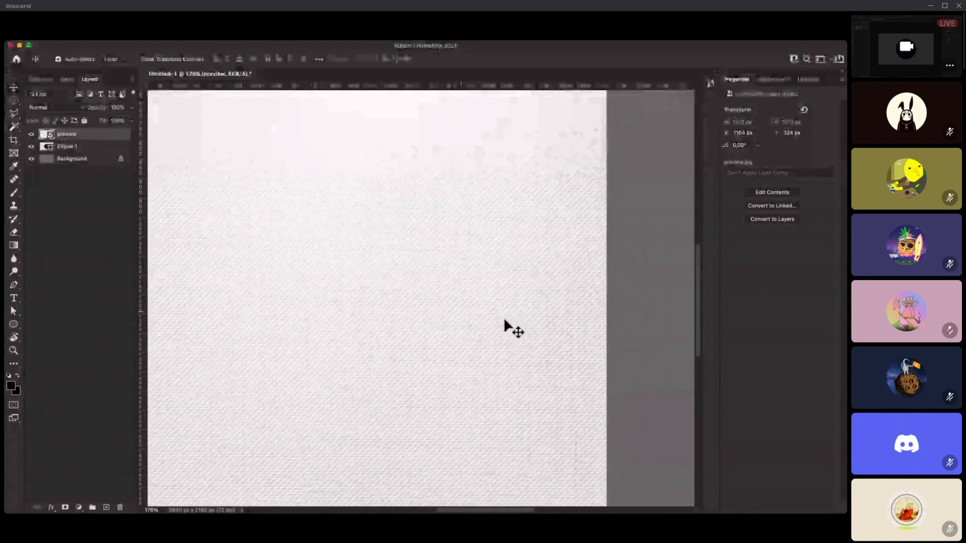
{"action": "scroll", "coordinate": [464, 308], "scroll_direction": "down", "scroll_amount": 5}
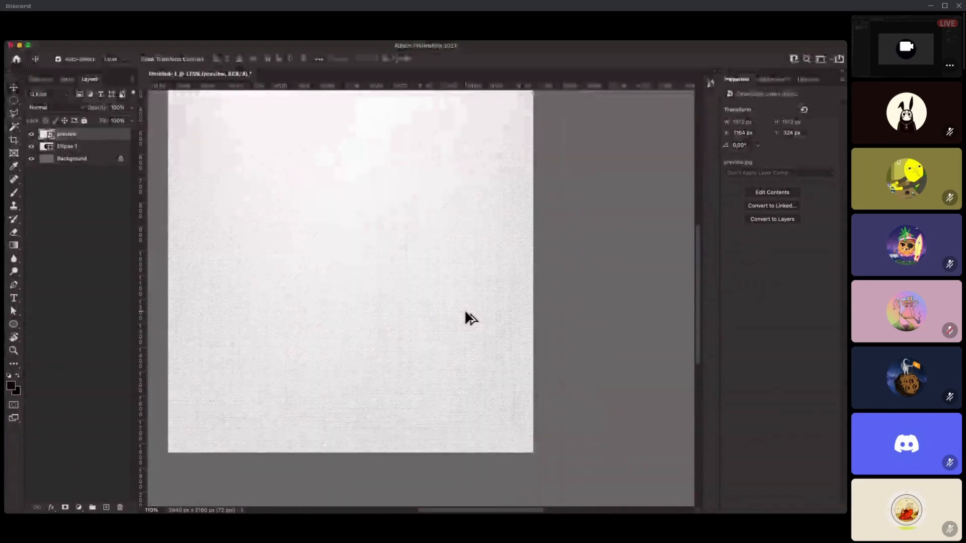
{"action": "left_click_drag", "start_coordinate": [422, 295], "coordinate": [479, 332]}
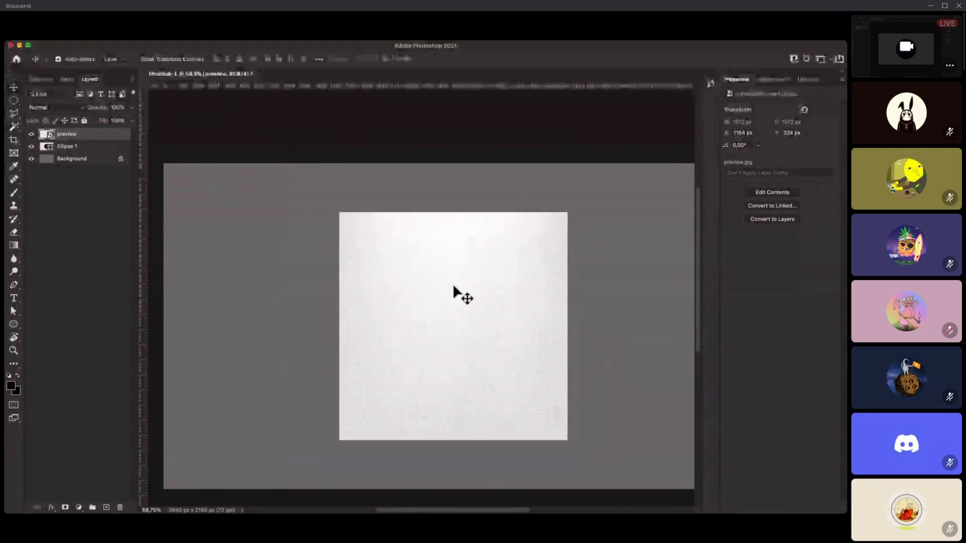
{"action": "mouse_move", "coordinate": [442, 302]}
{"action": "left_mouse_down"}
{"action": "mouse_move", "coordinate": [498, 339]}
{"action": "mouse_move", "coordinate": [431, 294]}
{"action": "mouse_move", "coordinate": [448, 294]}
{"action": "left_mouse_up"}
{"action": "key", "text": "super+z"}
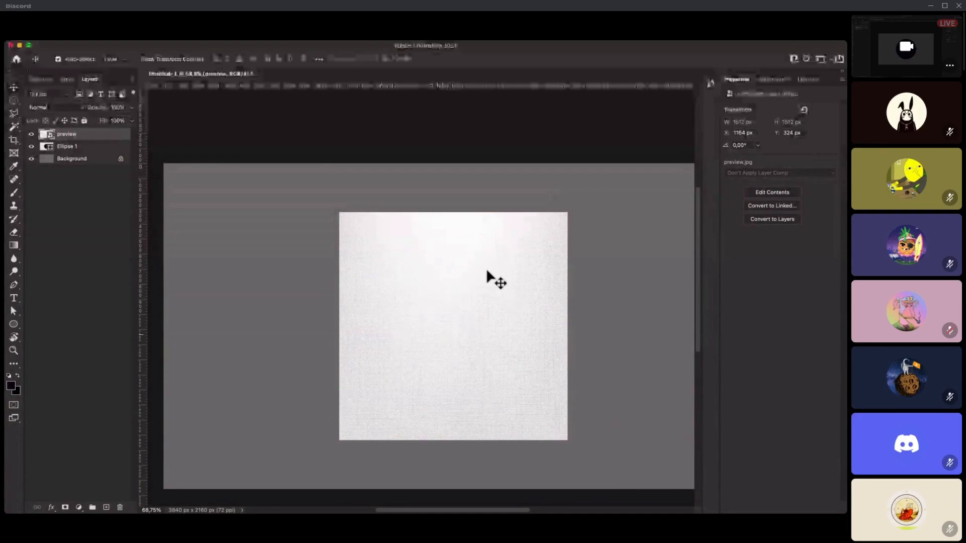
- Clip the preview texture to the circle layer below it and group the two layers
{"action": "left_click", "coordinate": [95, 143], "text": "alt"}
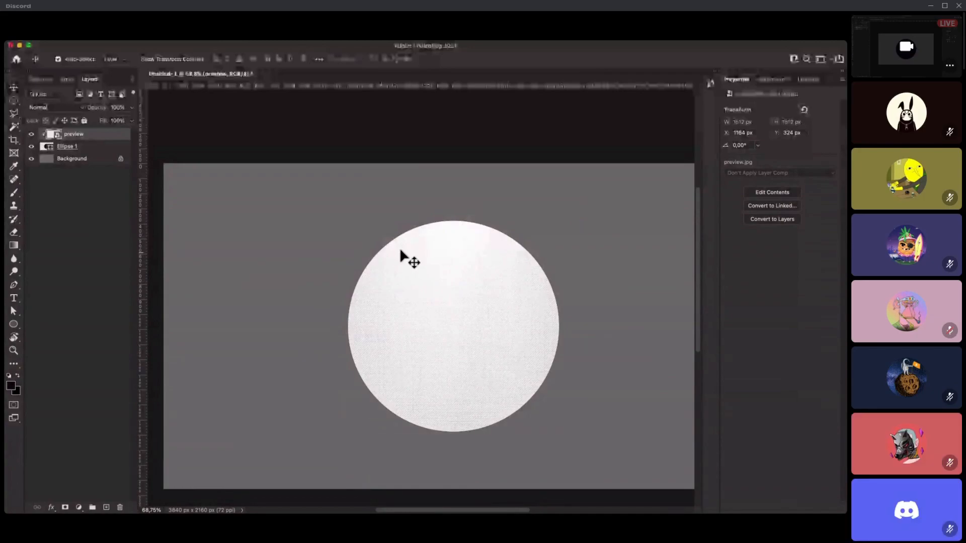
{"action": "left_click", "coordinate": [91, 151]}
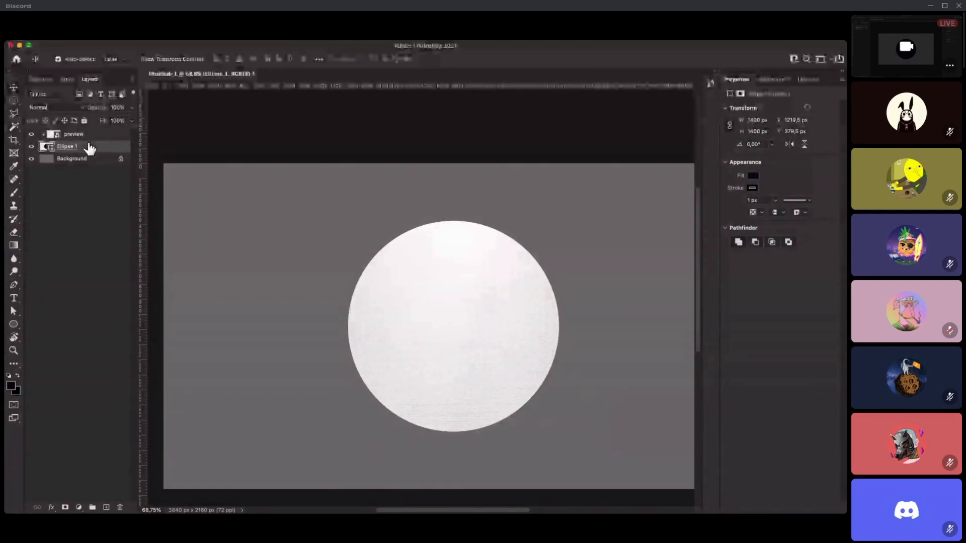
{"action": "left_click", "coordinate": [96, 136], "text": "shift"}
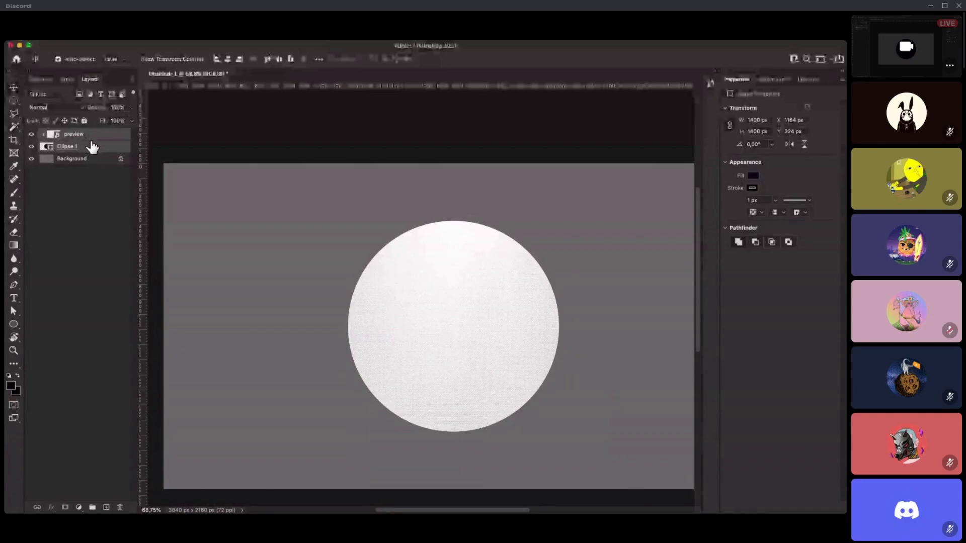
{"action": "key", "text": "super+g"}
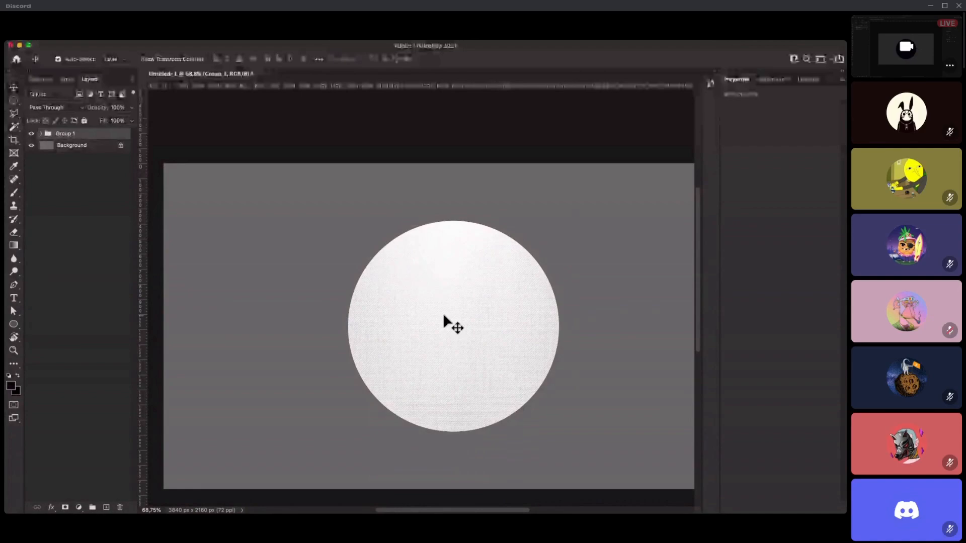
- Switch to Finder, go back to the design session folder, reposition its window and return to Photoshop
{"action": "mouse_move", "coordinate": [5, 207]}
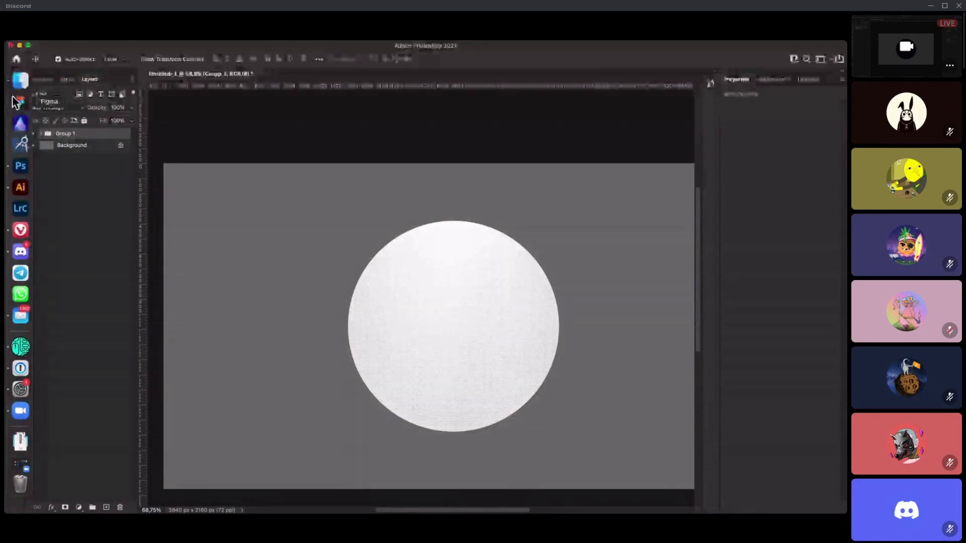
{"action": "left_click", "coordinate": [20, 80]}
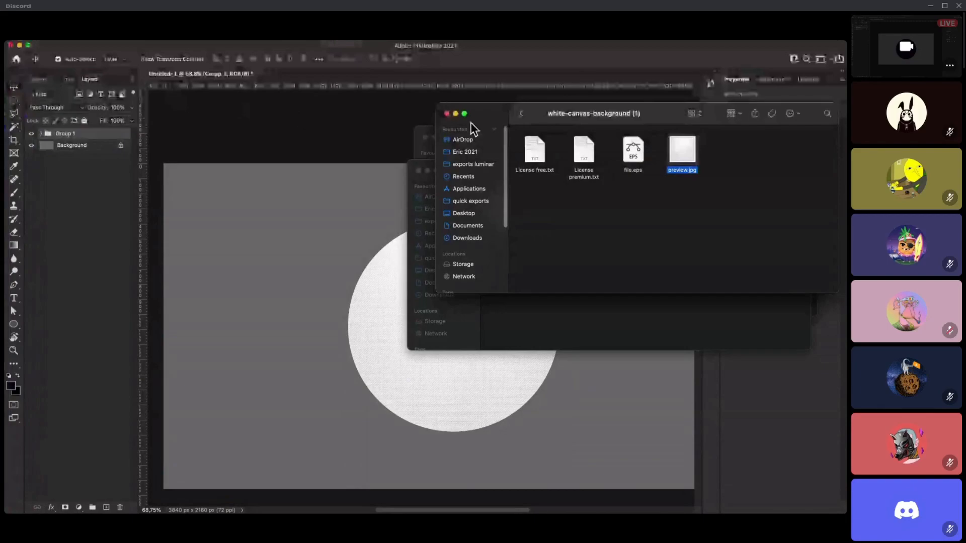
{"action": "left_click", "coordinate": [521, 113]}
{"action": "left_click_drag", "start_coordinate": [616, 124], "coordinate": [444, 165]}
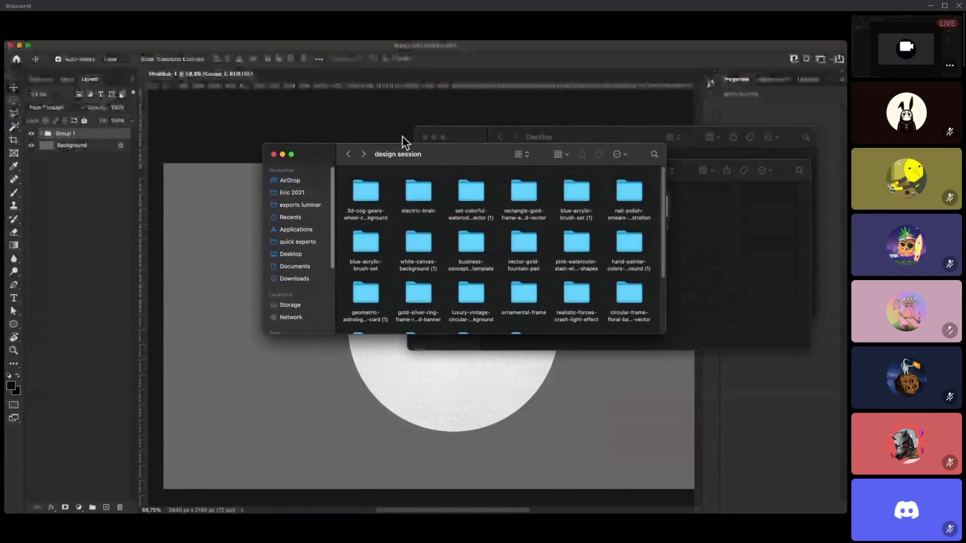
{"action": "left_click", "coordinate": [224, 167]}
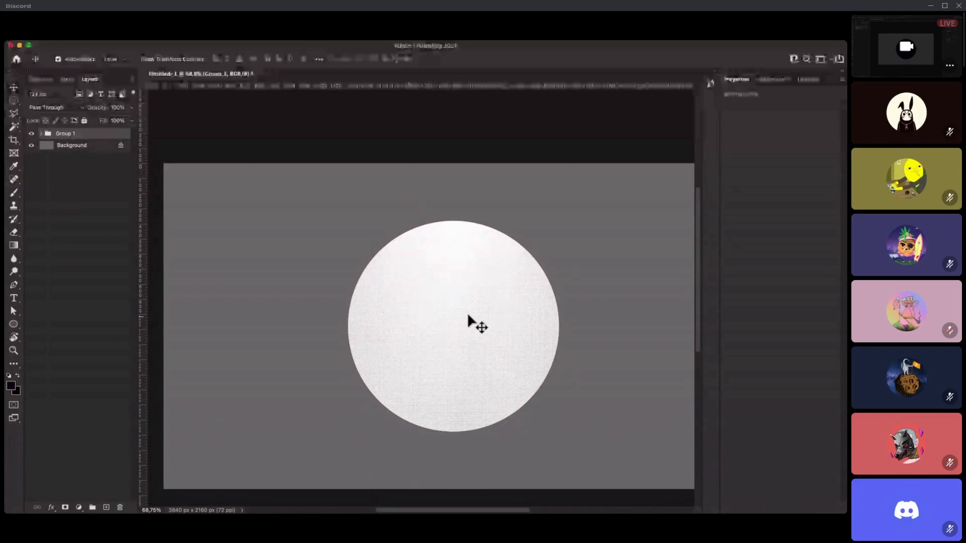
- Switch to Finder and open the hand-painter-colors watercolor stain folder inside the design session folder
{"action": "mouse_move", "coordinate": [6, 264]}
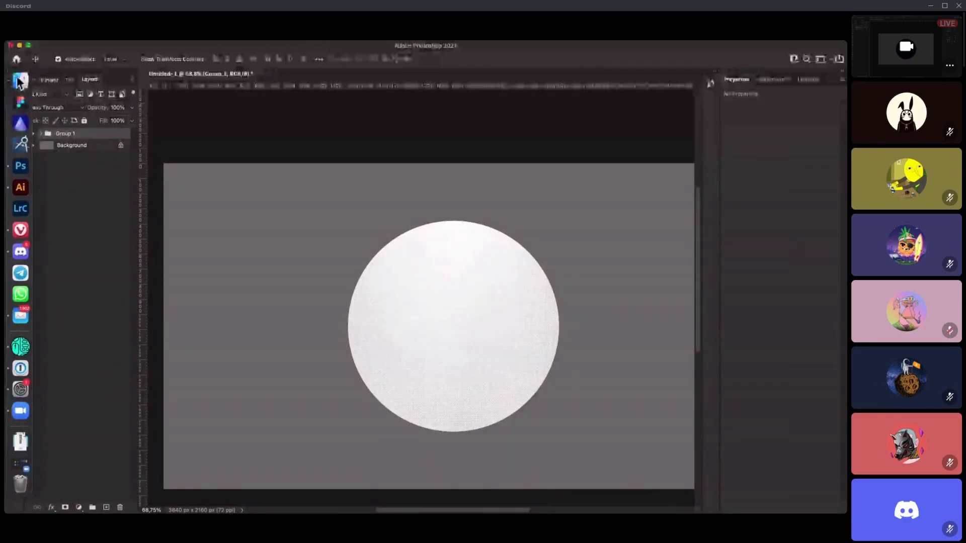
{"action": "left_click", "coordinate": [20, 80]}
{"action": "scroll", "coordinate": [495, 237], "scroll_direction": "down", "scroll_amount": 3}
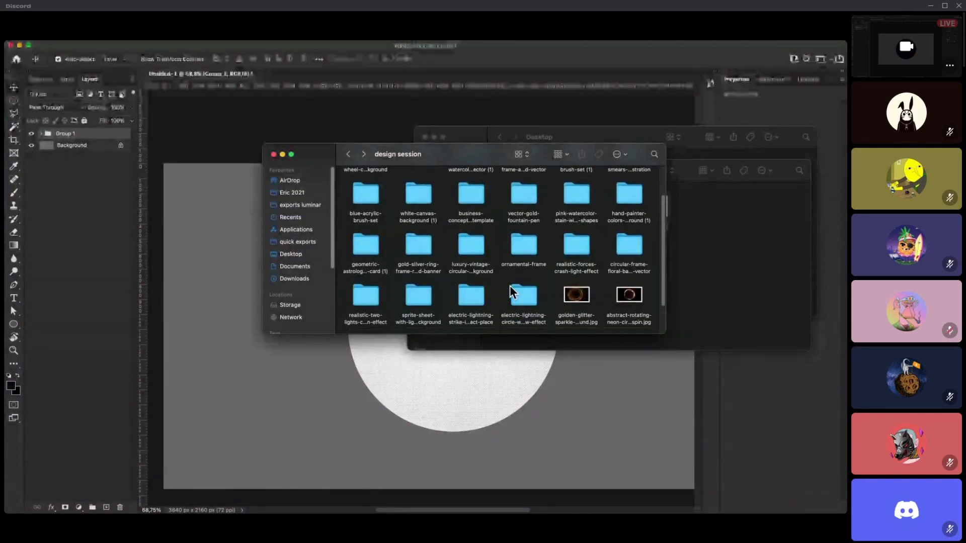
{"action": "left_click", "coordinate": [525, 293]}
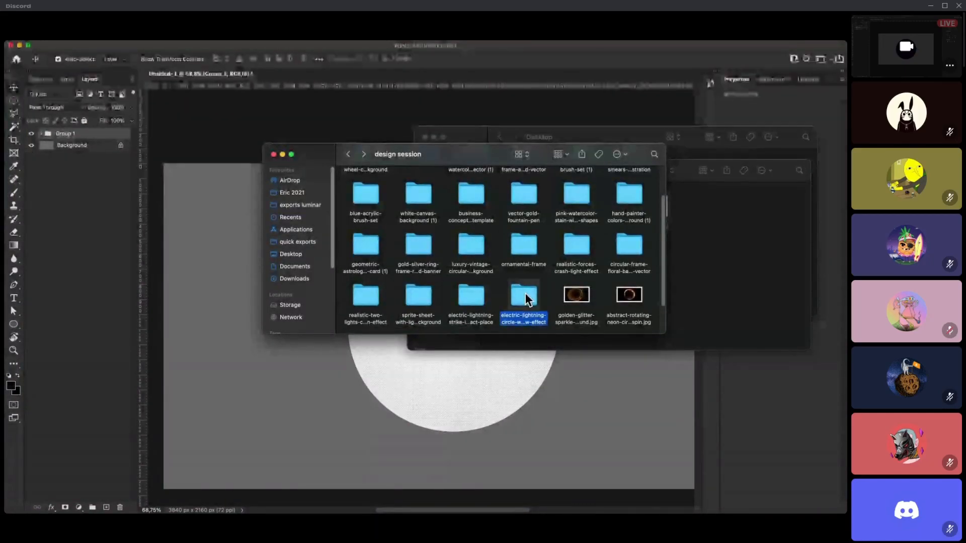
{"action": "left_click", "coordinate": [349, 155]}
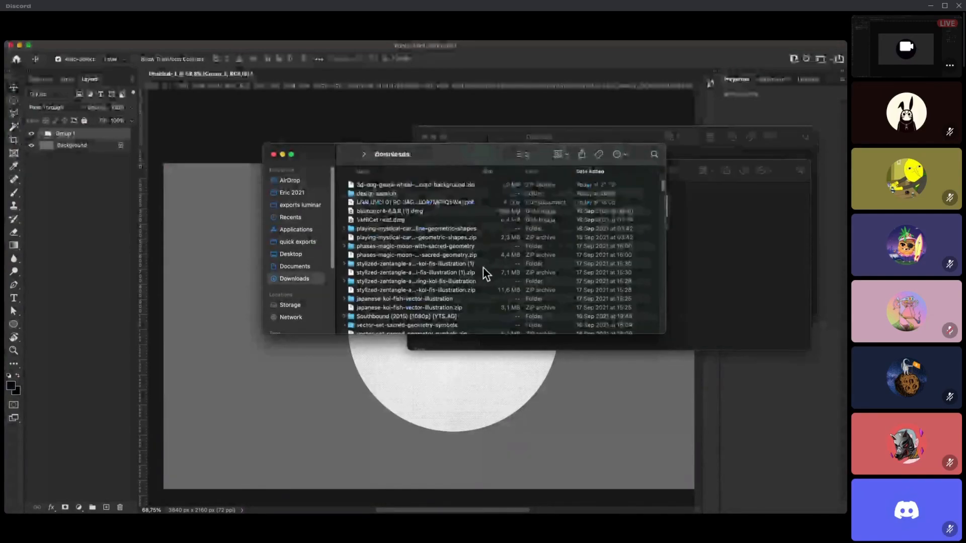
{"action": "double_click", "coordinate": [375, 194]}
{"action": "scroll", "coordinate": [395, 258], "scroll_direction": "down", "scroll_amount": 2}
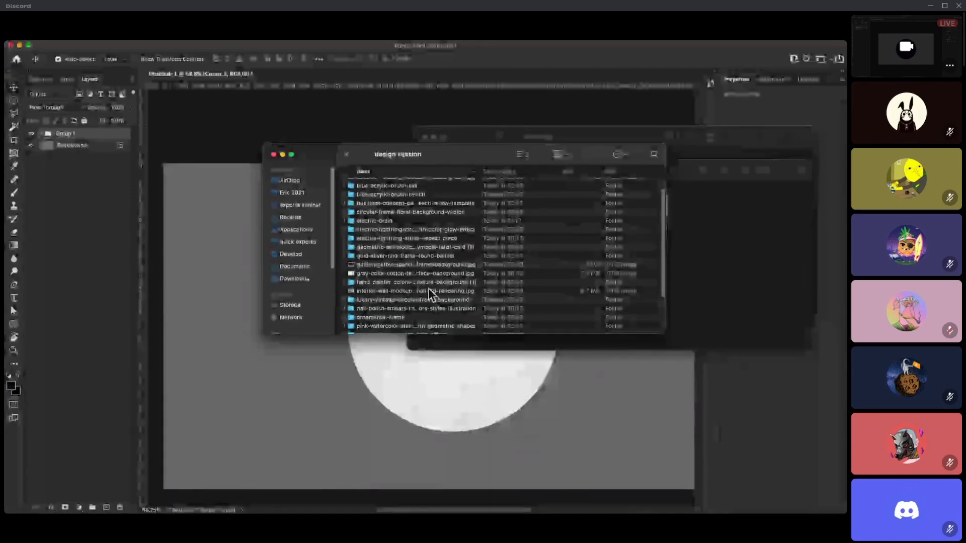
{"action": "double_click", "coordinate": [352, 282]}
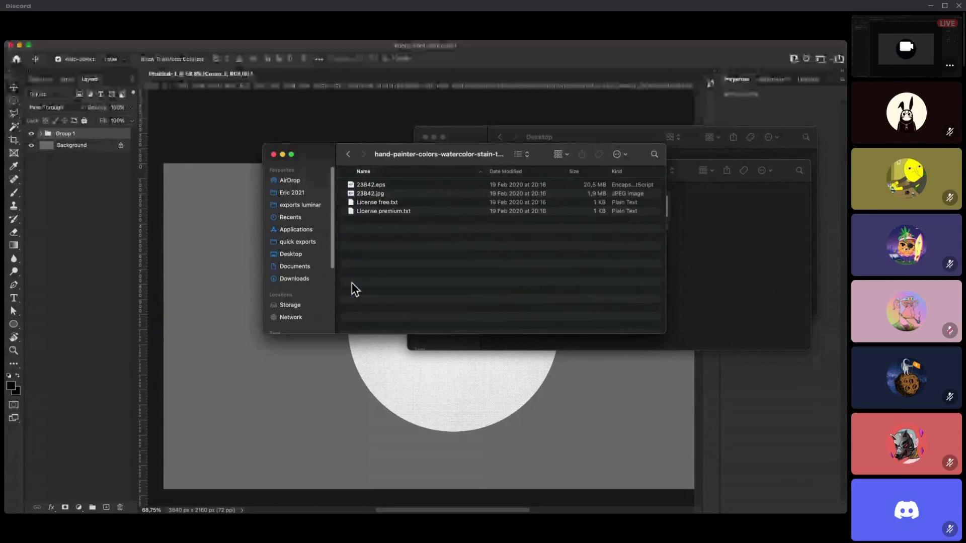
- Preview 23842.eps and open it in Illustrator
{"action": "left_click", "coordinate": [377, 190]}
{"action": "left_click", "coordinate": [379, 185]}
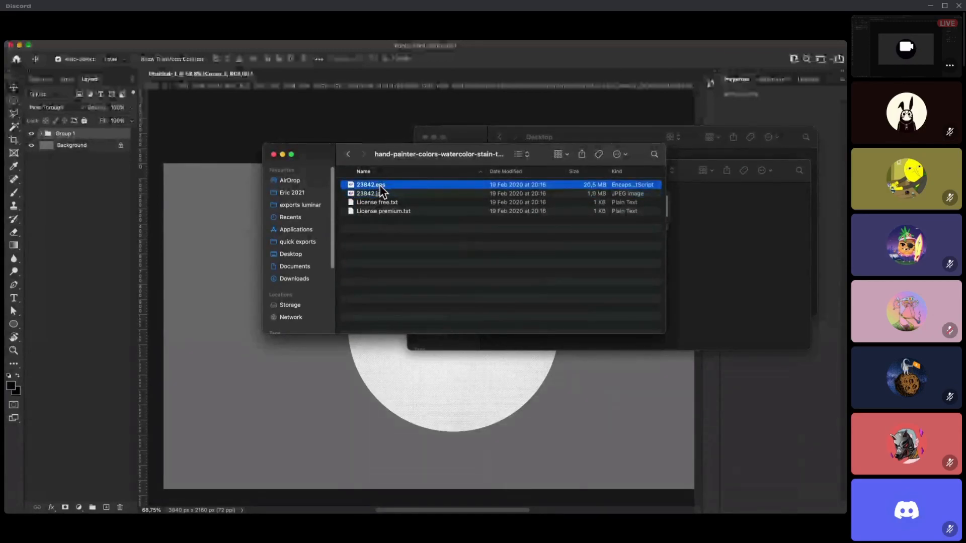
{"action": "key", "text": "space"}
{"action": "key", "text": "space"}
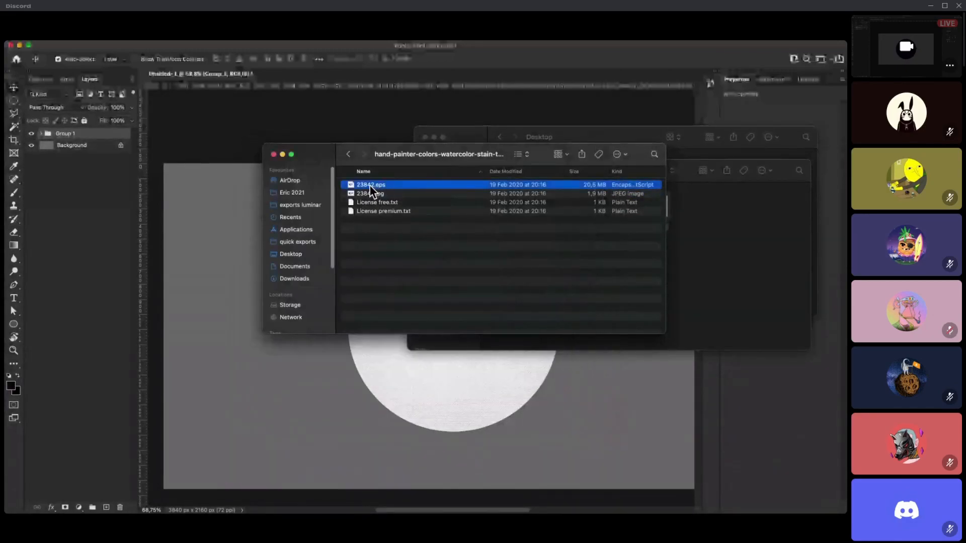
{"action": "double_click", "coordinate": [370, 185]}
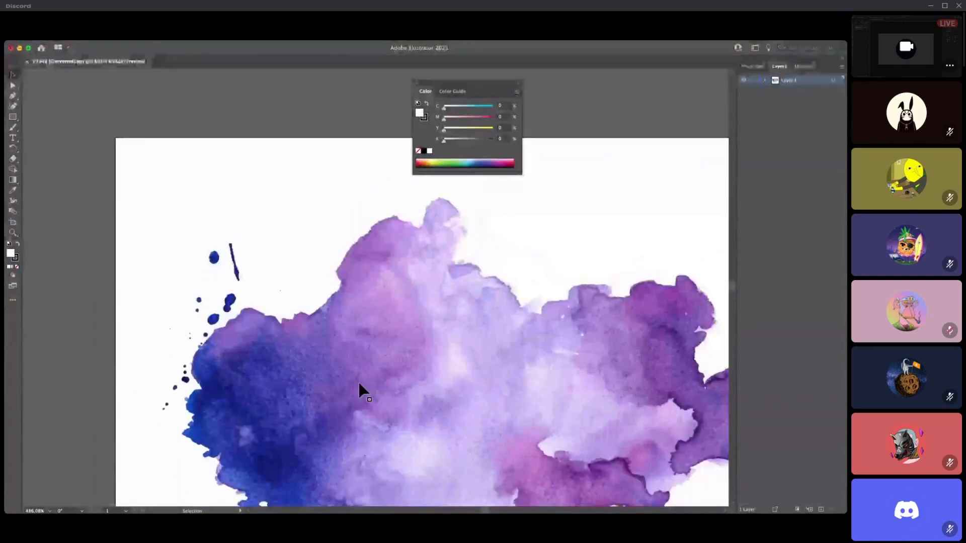
- Move the whole watercolor artwork partly off its artboard to the right and deselect it
{"action": "scroll", "coordinate": [358, 383], "scroll_direction": "down", "scroll_amount": 3}
{"action": "left_click_drag", "start_coordinate": [408, 396], "coordinate": [432, 324]}
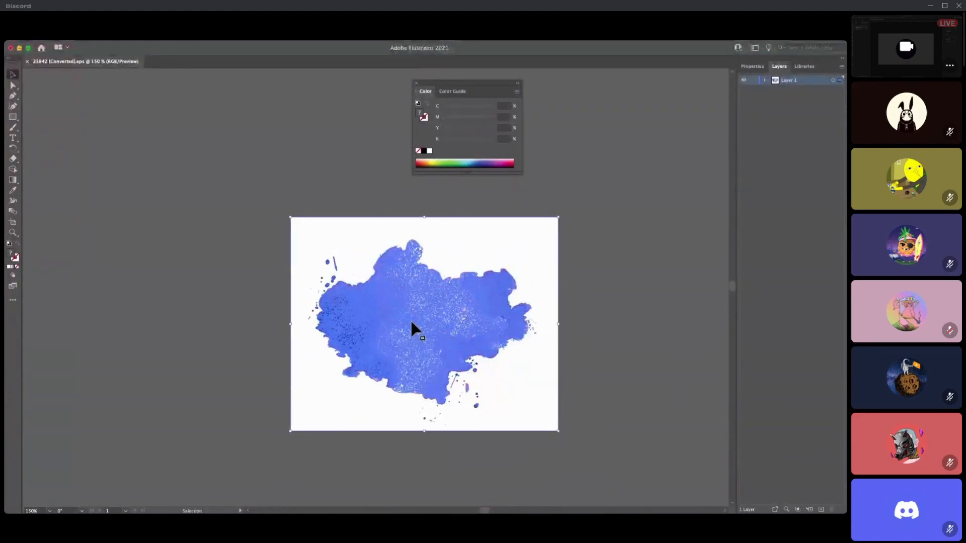
{"action": "left_click_drag", "start_coordinate": [411, 322], "coordinate": [617, 312]}
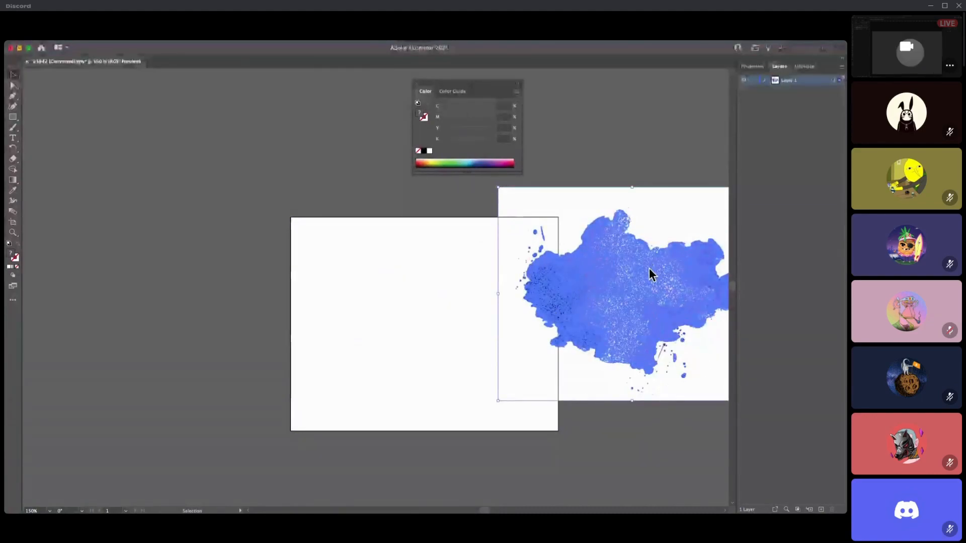
{"action": "key", "text": "space"}
{"action": "left_click_drag", "start_coordinate": [658, 283], "coordinate": [422, 331]}
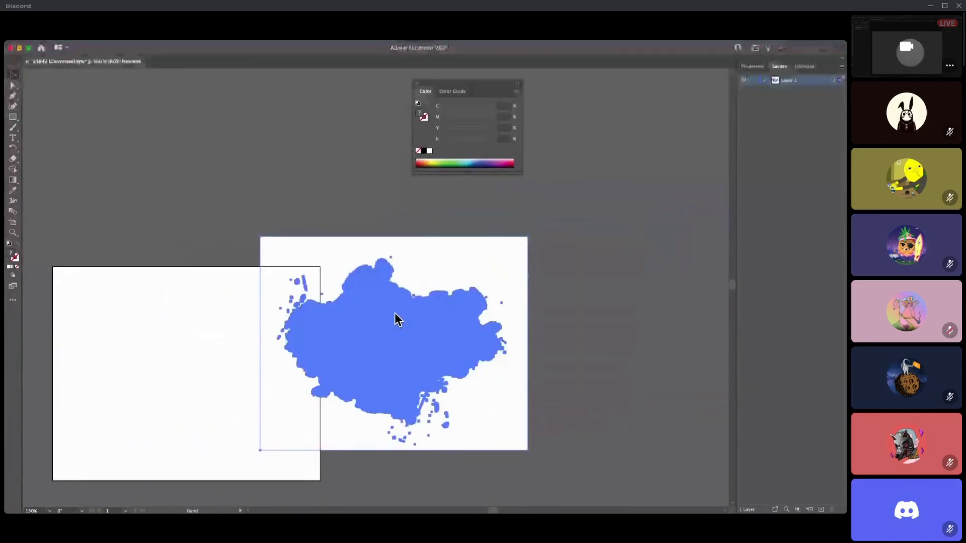
{"action": "left_click", "coordinate": [423, 224]}
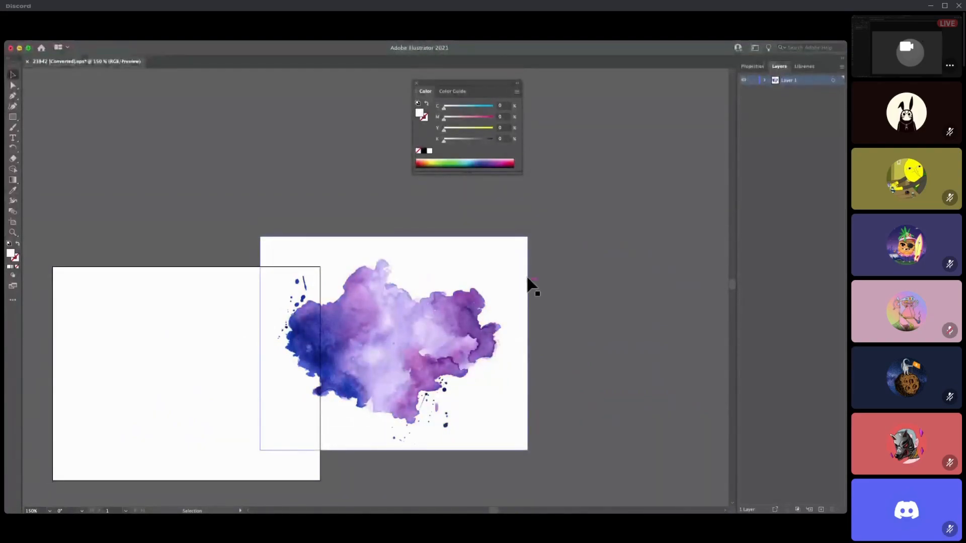
- Isolate the watercolor stain group from its white background, undo its trial move and copy the stain
{"action": "double_click", "coordinate": [428, 337]}
{"action": "left_click", "coordinate": [427, 334]}
{"action": "left_click_drag", "start_coordinate": [401, 351], "coordinate": [429, 326]}
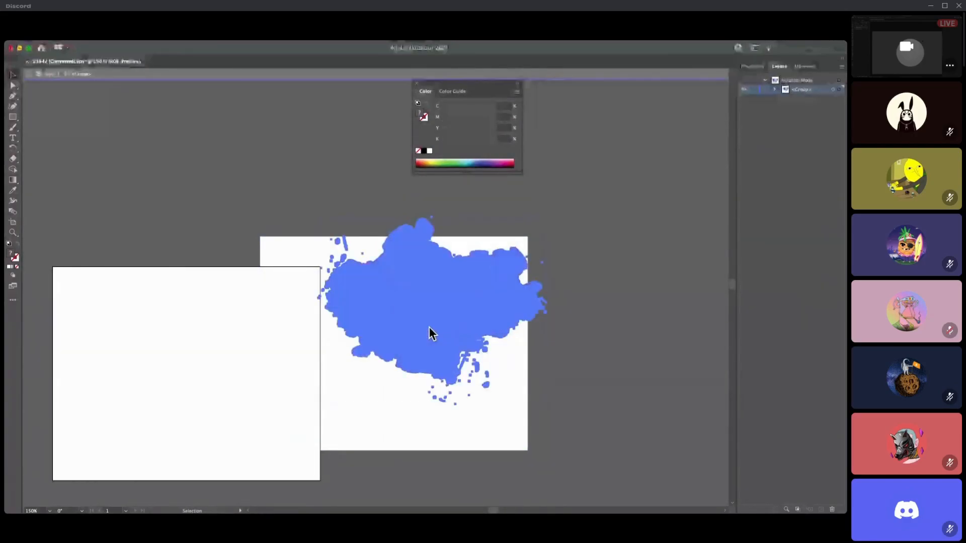
{"action": "key", "text": "super+z"}
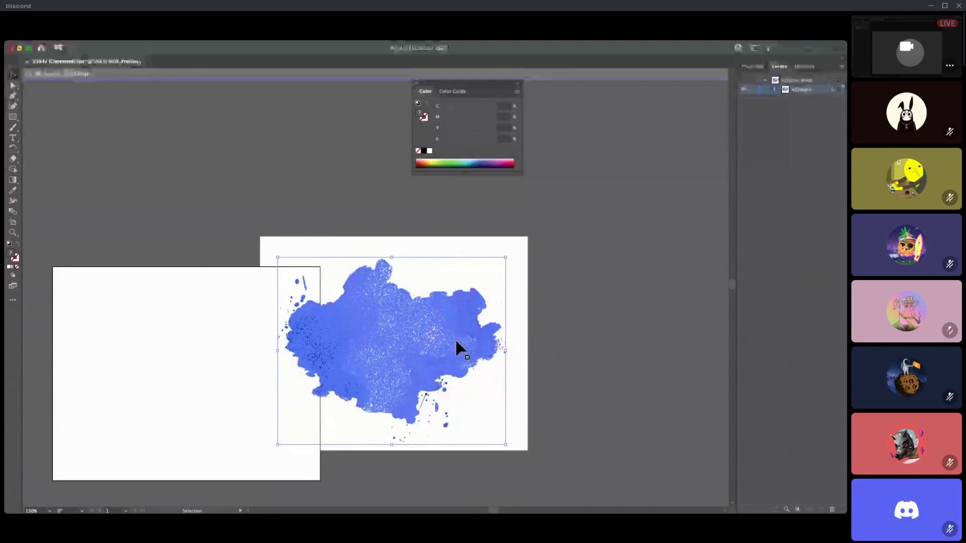
{"action": "key", "text": "a"}
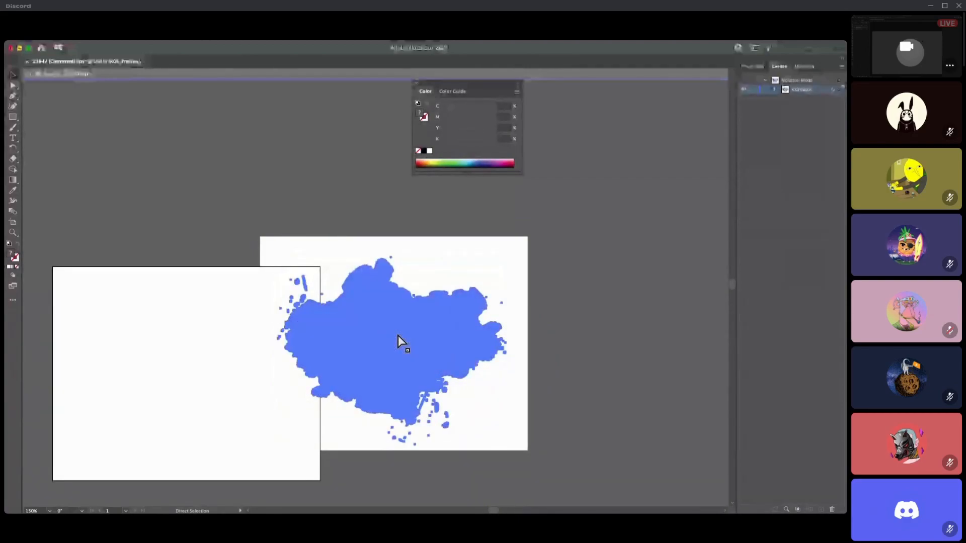
{"action": "key", "text": "v"}
- Switch to Photoshop and paste the watercolor stain as a Smart Object above the preview layer
{"action": "mouse_move", "coordinate": [6, 171]}
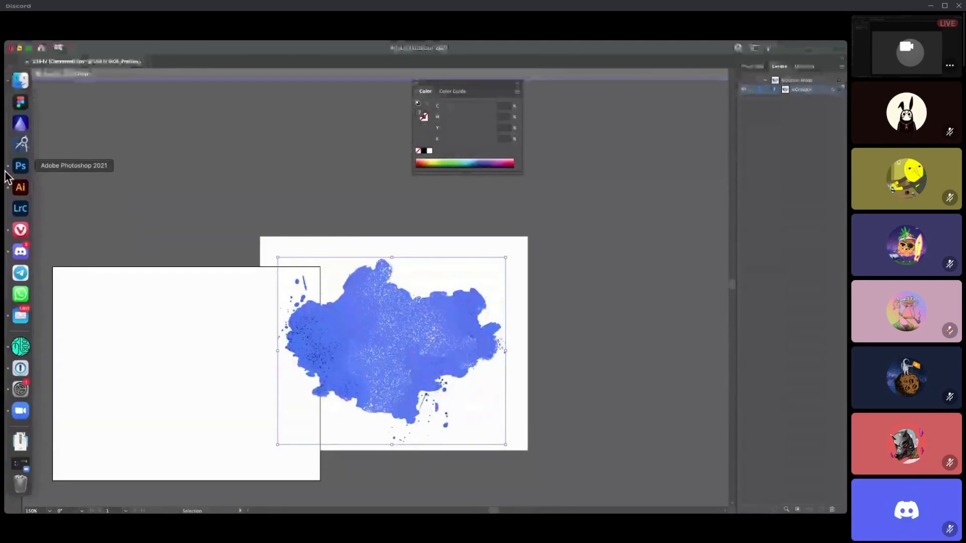
{"action": "left_click", "coordinate": [20, 166]}
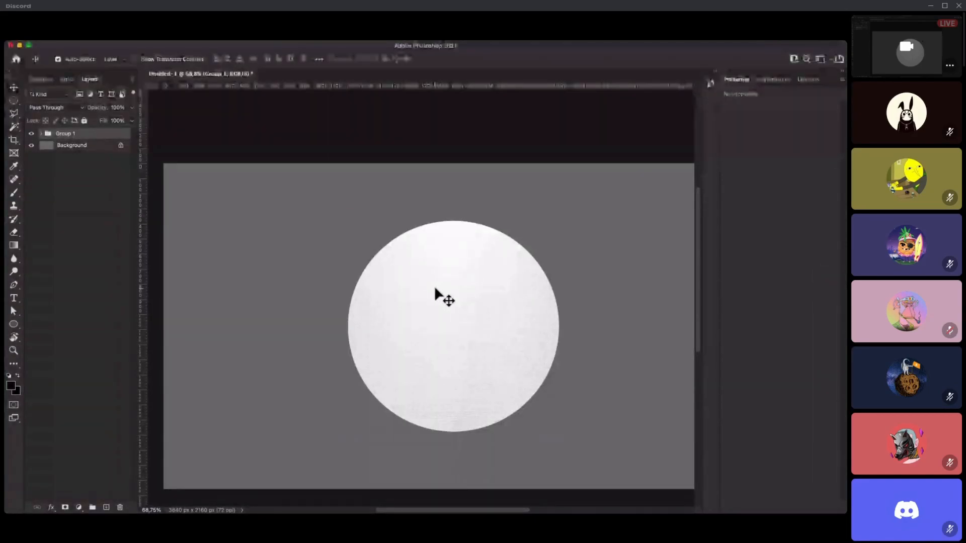
{"action": "key", "text": "super+v"}
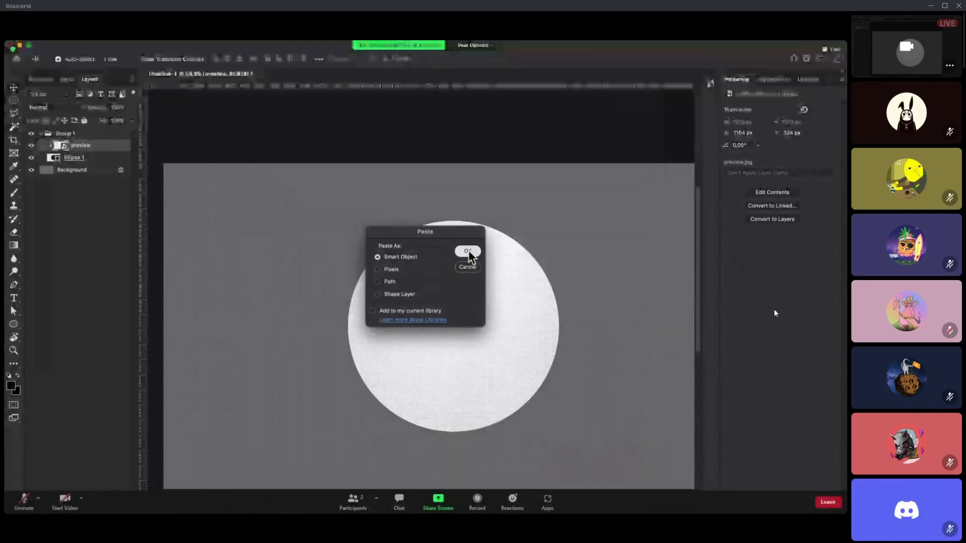
{"action": "left_click", "coordinate": [469, 252]}
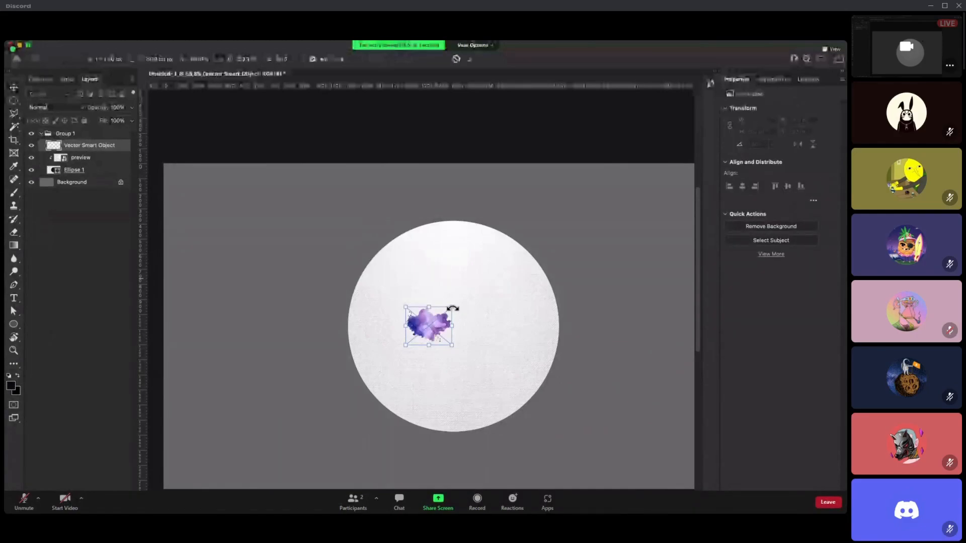
- Enlarge the pasted stain beyond the circle's width, rotate it about -14.27° and position it over the circle's upper part
{"action": "left_click_drag", "start_coordinate": [452, 306], "coordinate": [487, 281]}
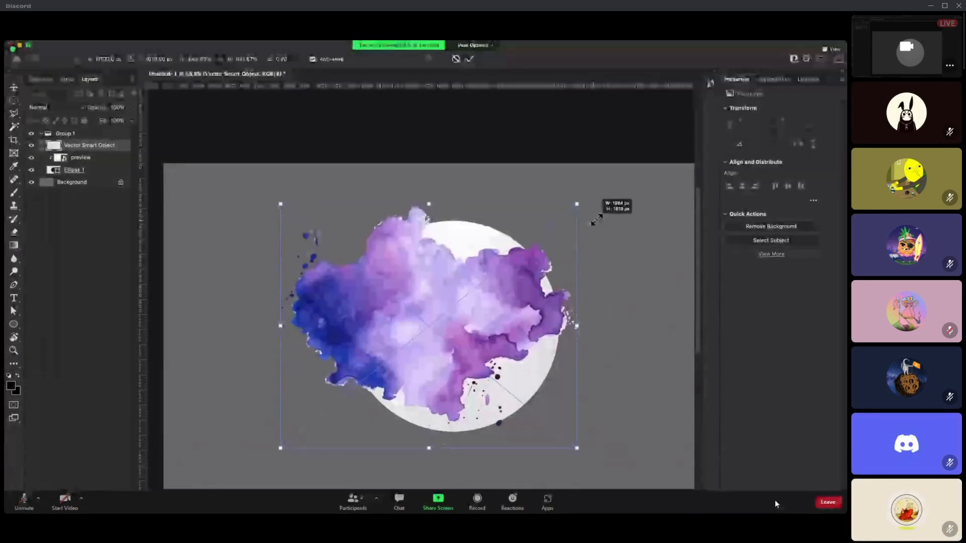
{"action": "left_click_drag", "start_coordinate": [466, 314], "coordinate": [460, 299]}
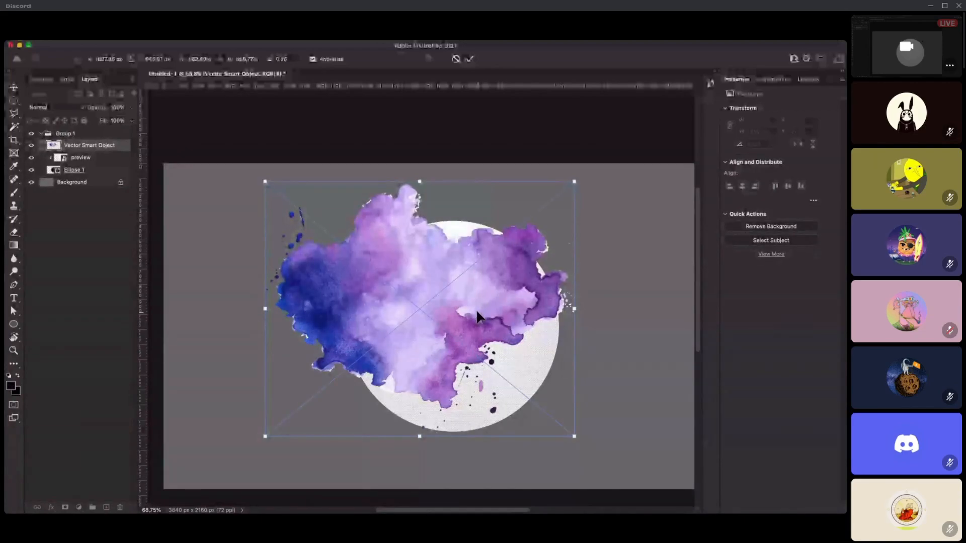
{"action": "mouse_move", "coordinate": [477, 307]}
{"action": "left_mouse_down"}
{"action": "mouse_move", "coordinate": [479, 285]}
{"action": "mouse_move", "coordinate": [478, 299]}
{"action": "left_mouse_up"}
{"action": "left_click_drag", "start_coordinate": [584, 146], "coordinate": [544, 126]}
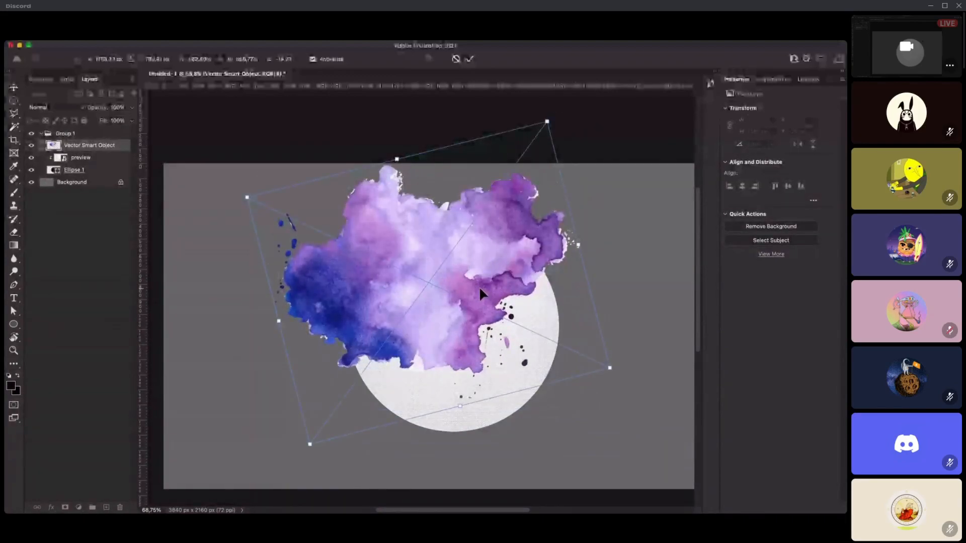
{"action": "key", "text": "Return"}
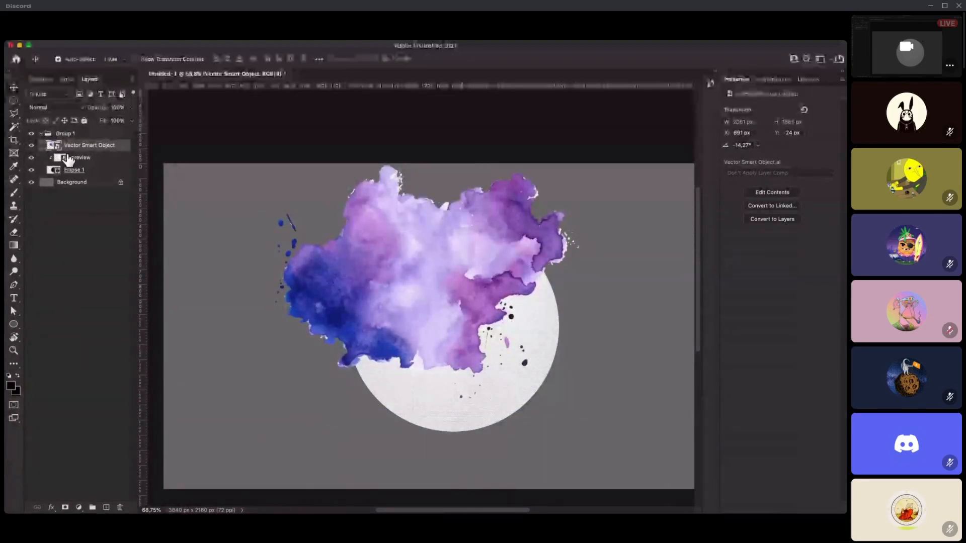
- Clip the Vector Smart Object layer to the circle and stack it above the preview layer, undoing a slight shift
{"action": "left_click_drag", "start_coordinate": [99, 149], "coordinate": [104, 160]}
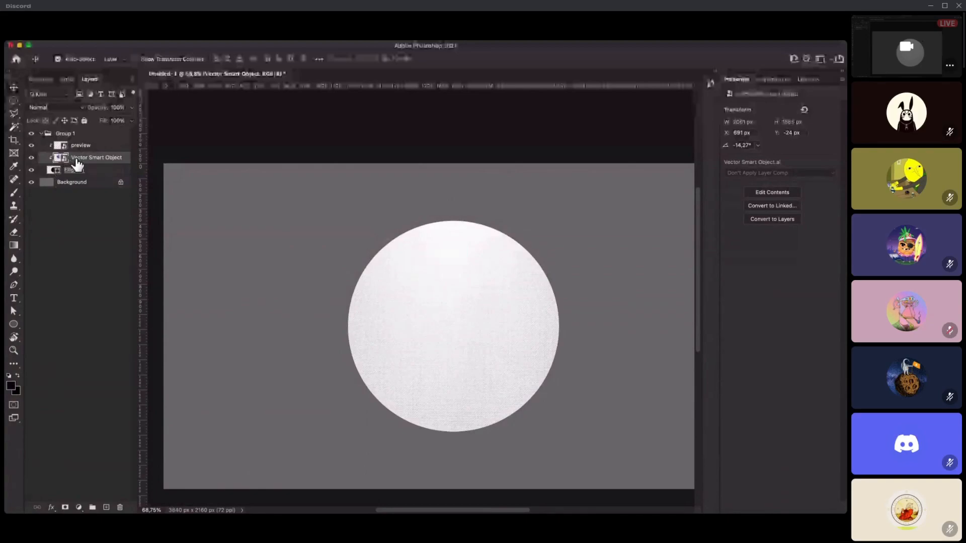
{"action": "left_click", "coordinate": [97, 146]}
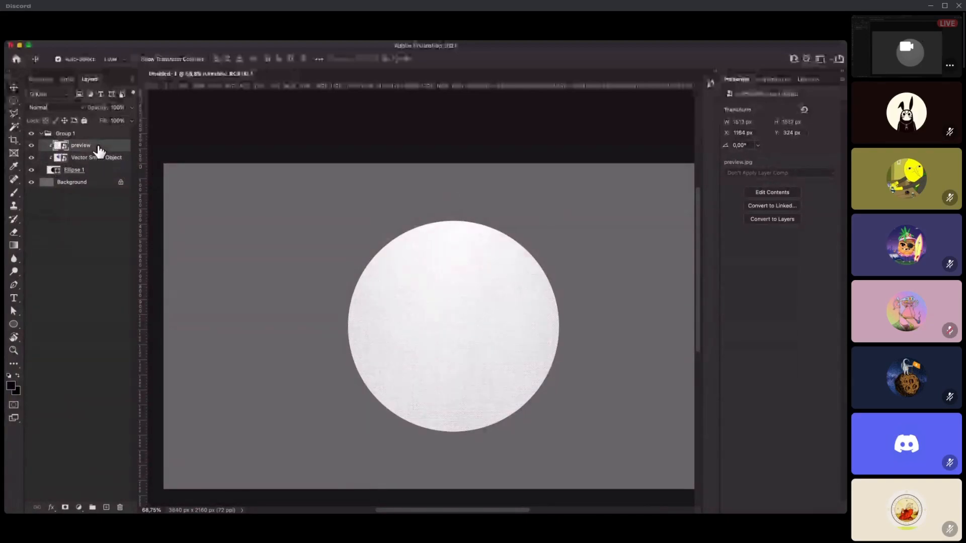
{"action": "left_click", "coordinate": [88, 160]}
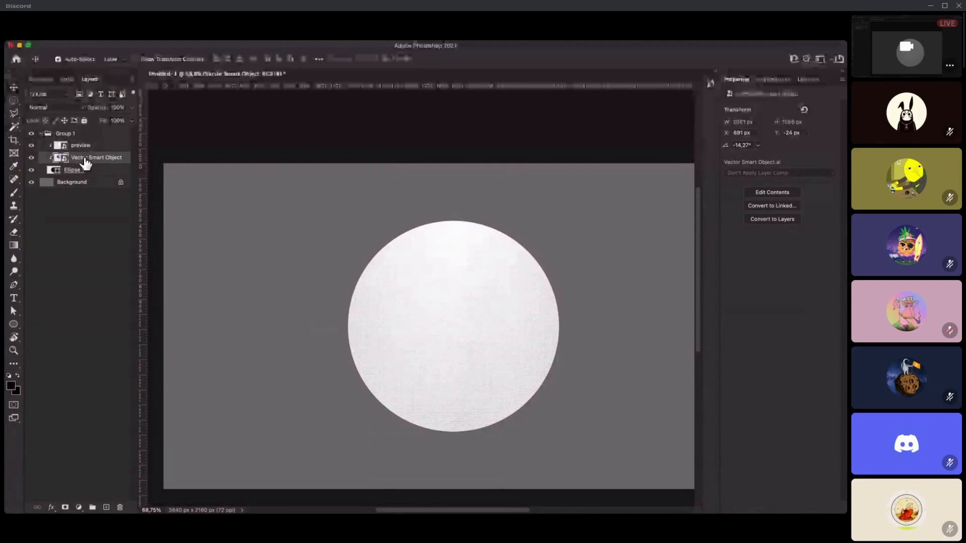
{"action": "key", "text": "super+bracketright"}
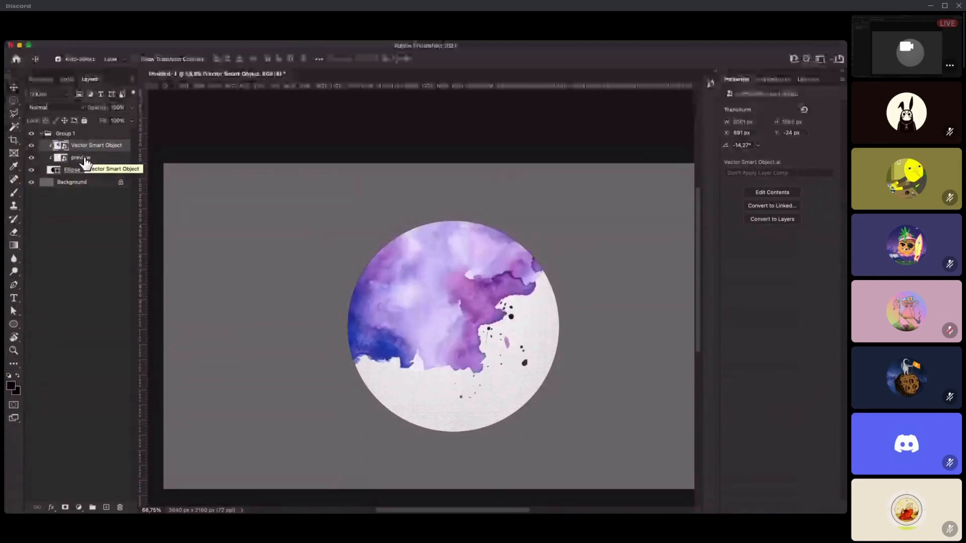
{"action": "left_click_drag", "start_coordinate": [436, 326], "coordinate": [434, 325]}
{"action": "key", "text": "super+z"}
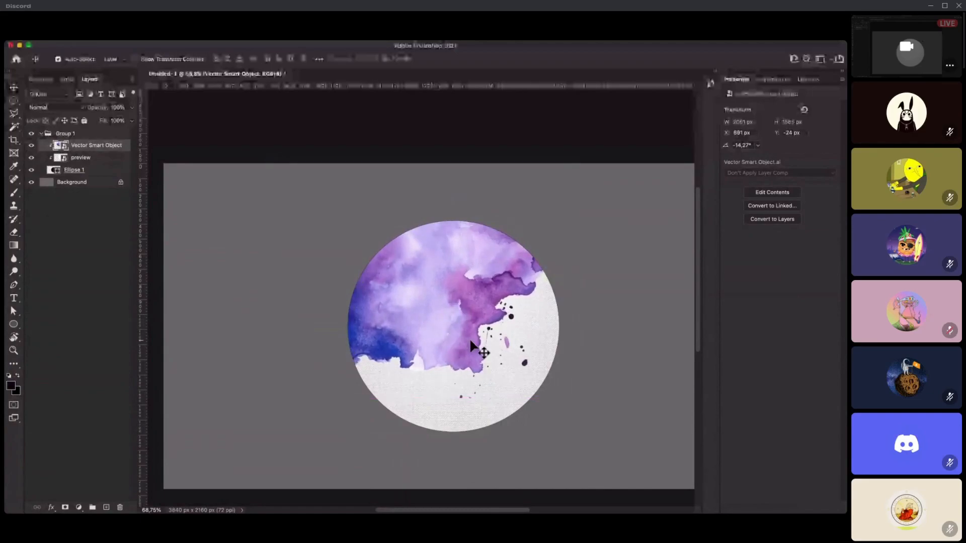
- Open the blending options of the clipped watercolor Vector Smart Object layer and keep its blend mode at Normal
{"action": "scroll", "coordinate": [470, 342], "scroll_direction": "up", "scroll_amount": 5}
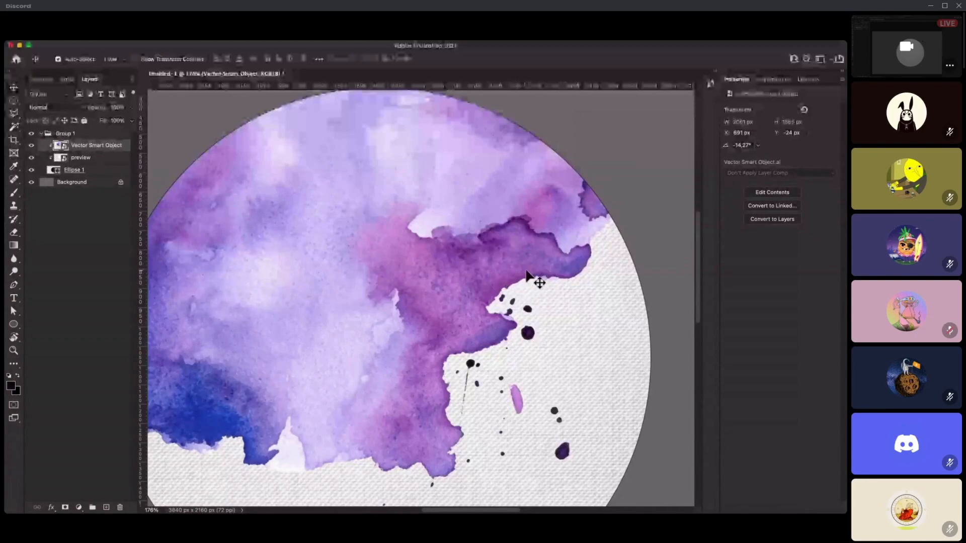
{"action": "double_click", "coordinate": [121, 147]}
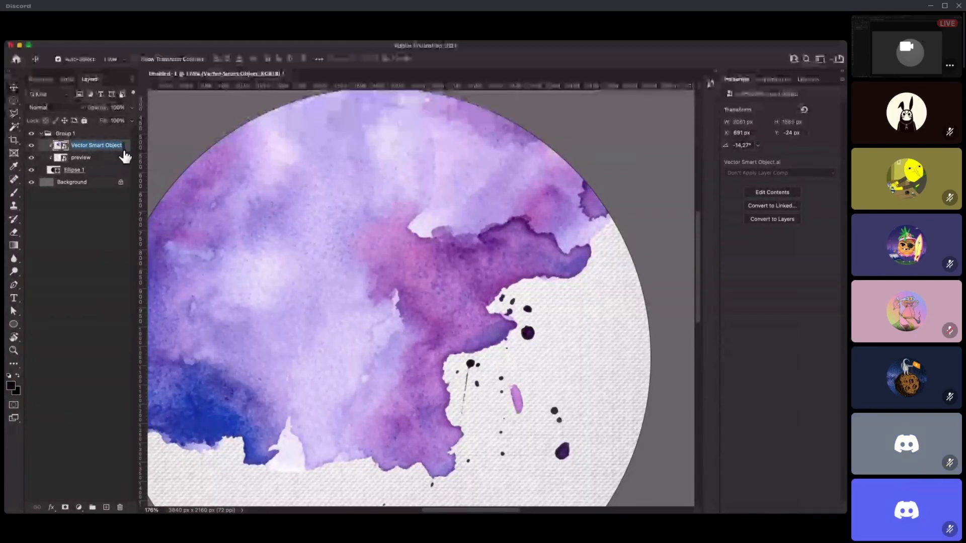
{"action": "double_click", "coordinate": [127, 150]}
{"action": "left_click_drag", "start_coordinate": [429, 294], "coordinate": [479, 154]}
{"action": "left_click_drag", "start_coordinate": [541, 157], "coordinate": [380, 234]}
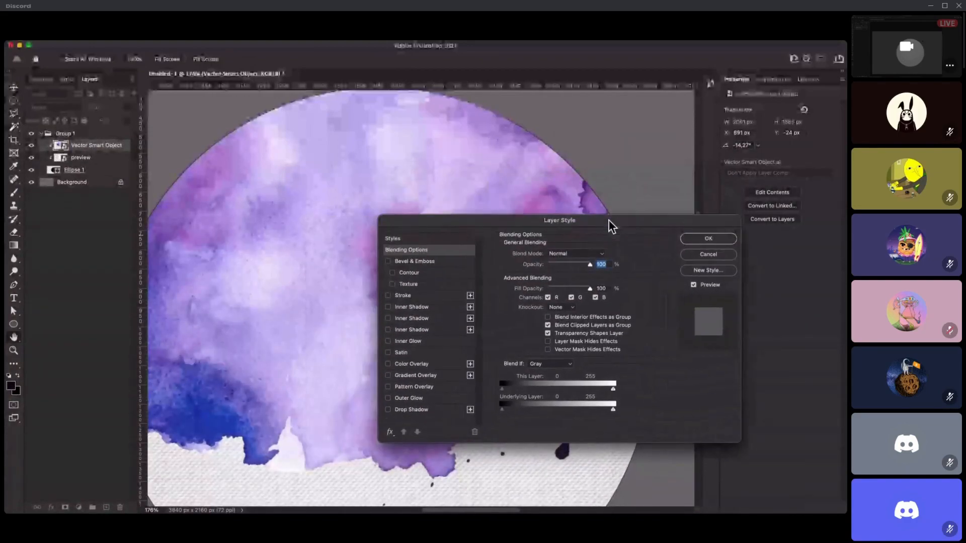
{"action": "left_click_drag", "start_coordinate": [635, 179], "coordinate": [577, 172]}
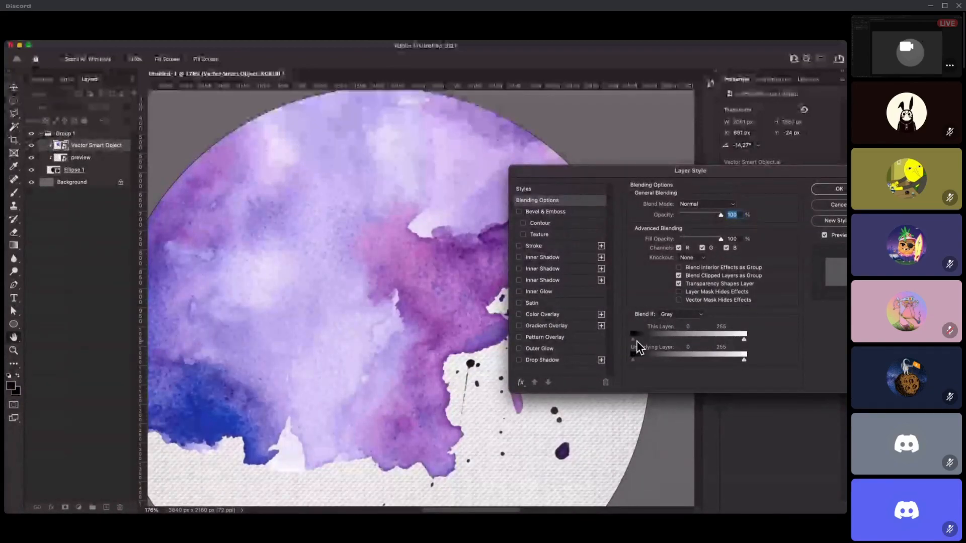
{"action": "left_click", "coordinate": [696, 200]}
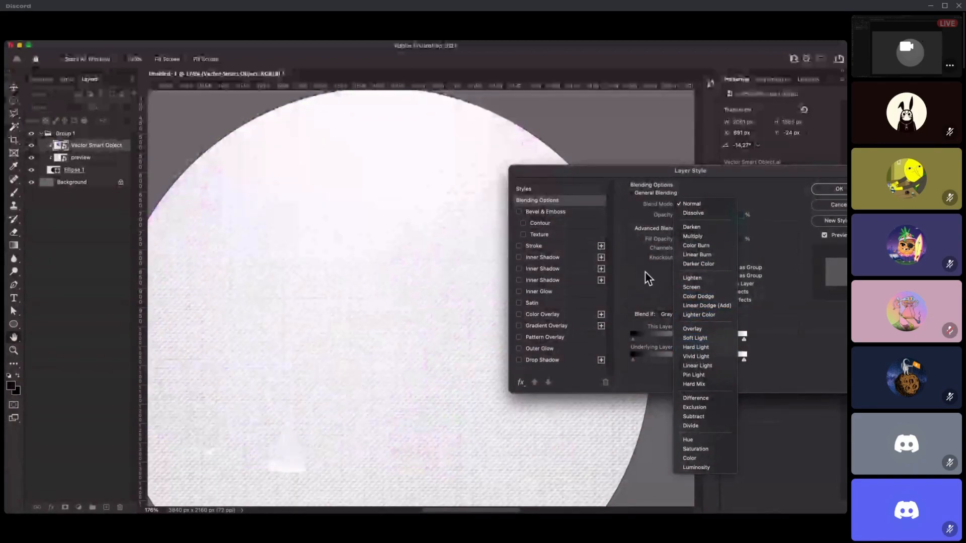
{"action": "left_click", "coordinate": [699, 204]}
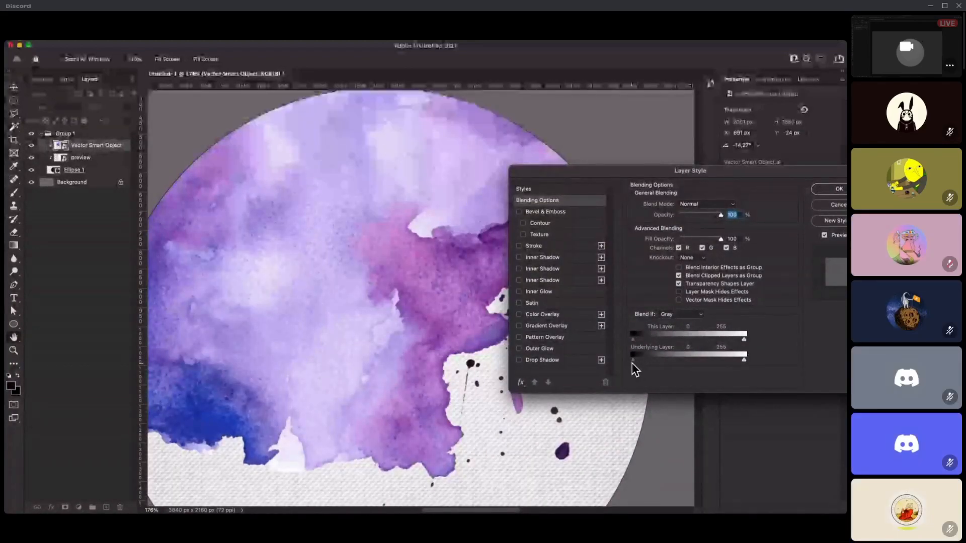
- Split the watercolor layer's Blend If underlying-layer sliders to 170 / 219 and 251 / 255, blending the canvas texture into the stain
{"action": "left_click_drag", "start_coordinate": [633, 360], "coordinate": [684, 359]}
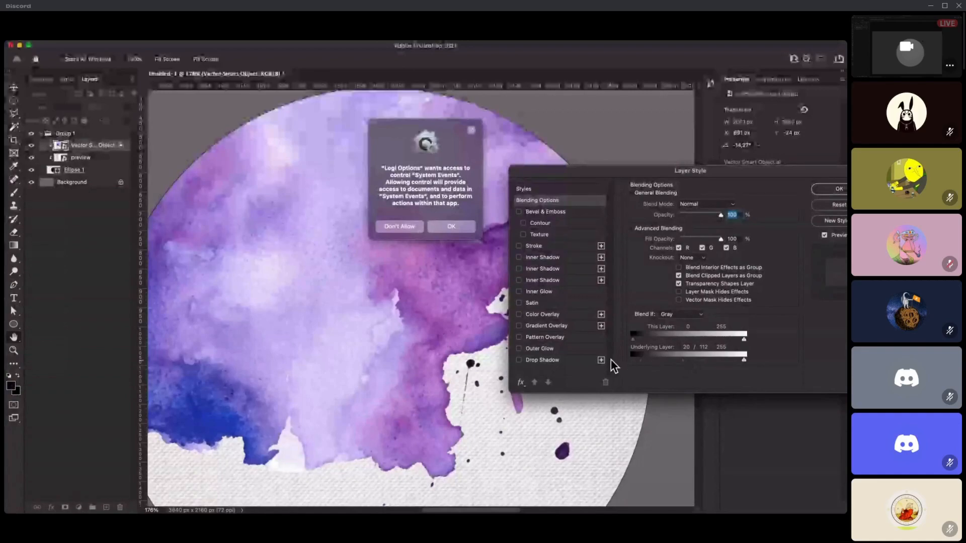
{"action": "left_click_drag", "start_coordinate": [649, 360], "coordinate": [657, 361]}
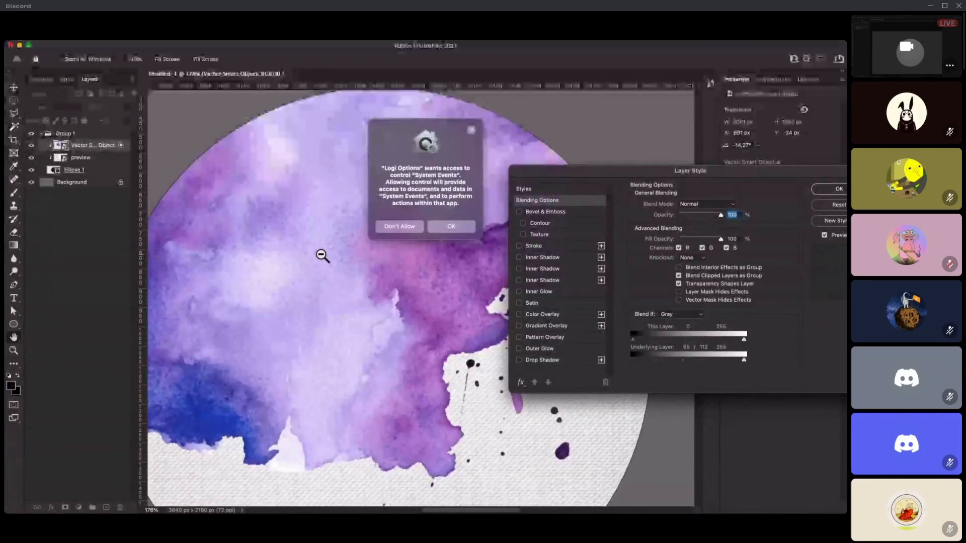
{"action": "mouse_move", "coordinate": [742, 360]}
{"action": "left_mouse_down"}
{"action": "mouse_move", "coordinate": [733, 360]}
{"action": "mouse_move", "coordinate": [741, 360]}
{"action": "left_mouse_up"}
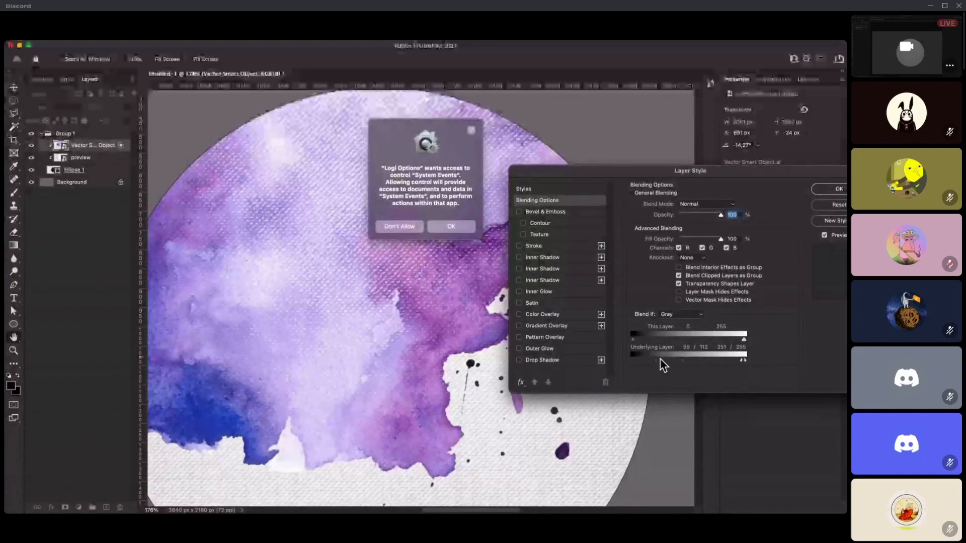
{"action": "left_click_drag", "start_coordinate": [681, 361], "coordinate": [728, 361]}
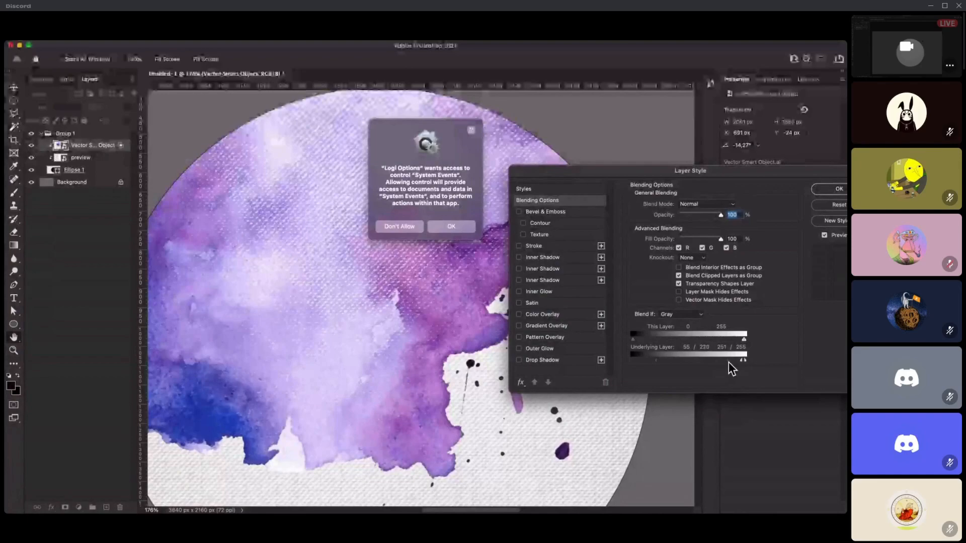
{"action": "left_click_drag", "start_coordinate": [657, 360], "coordinate": [707, 363]}
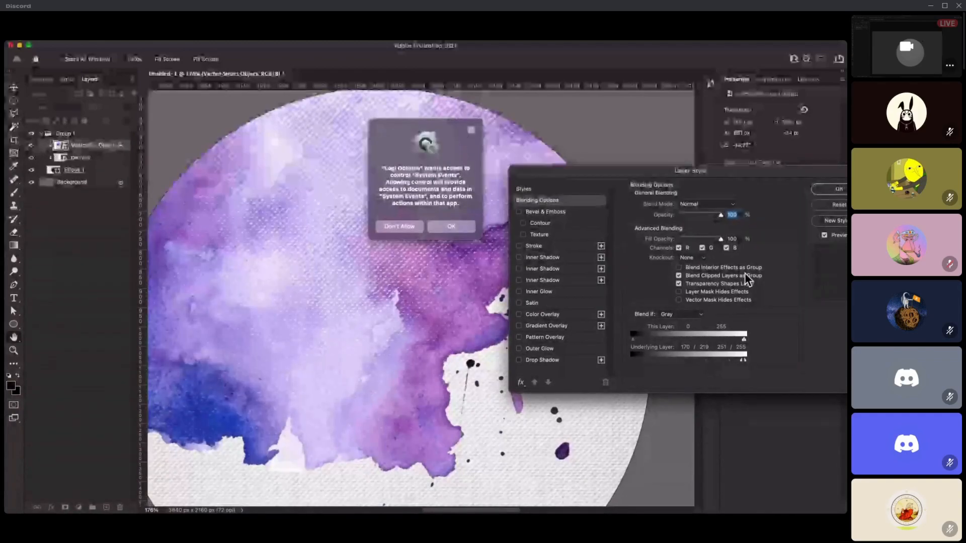
{"action": "left_click", "coordinate": [829, 191]}
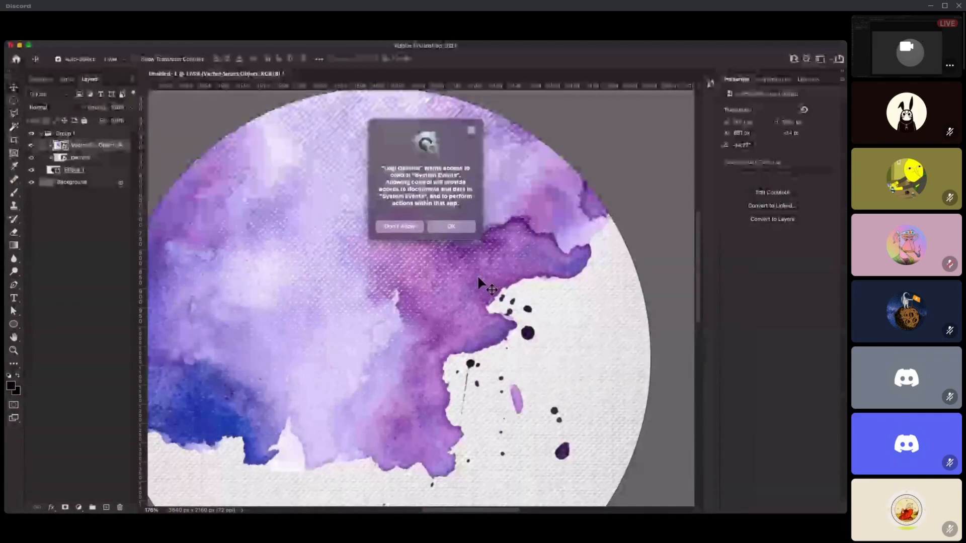
- Dismiss the Logi Options access request and shift the watercolor stain slightly to X 681 px, Y -36 px
{"action": "scroll", "coordinate": [478, 275], "scroll_direction": "up", "scroll_amount": 1}
{"action": "left_click_drag", "start_coordinate": [484, 304], "coordinate": [556, 314]}
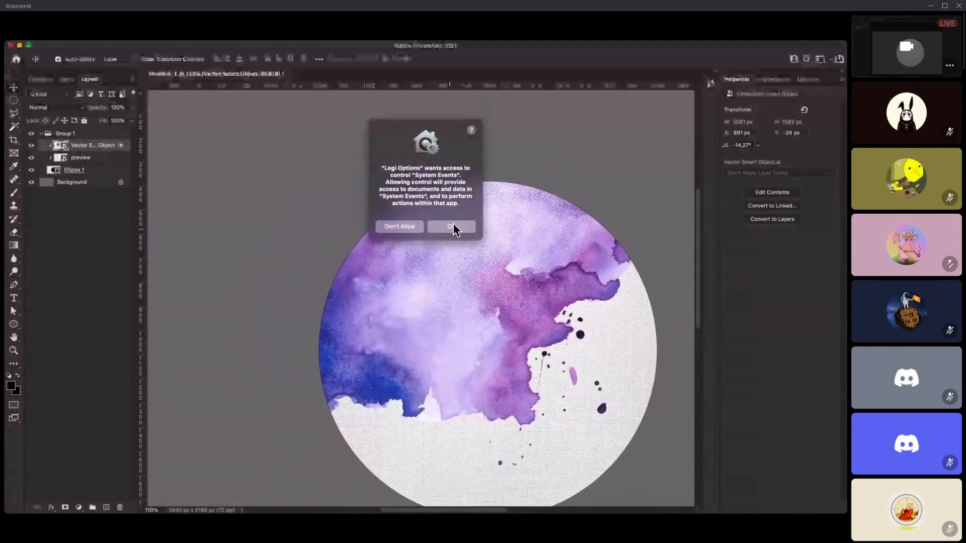
{"action": "left_click", "coordinate": [408, 229]}
{"action": "left_click", "coordinate": [453, 226]}
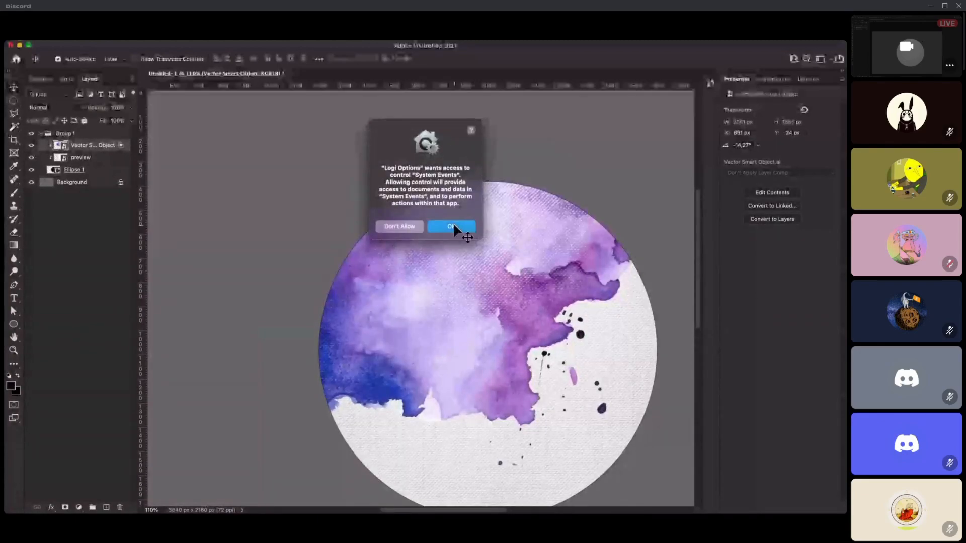
{"action": "left_click", "coordinate": [562, 189]}
{"action": "left_click_drag", "start_coordinate": [540, 277], "coordinate": [496, 245]}
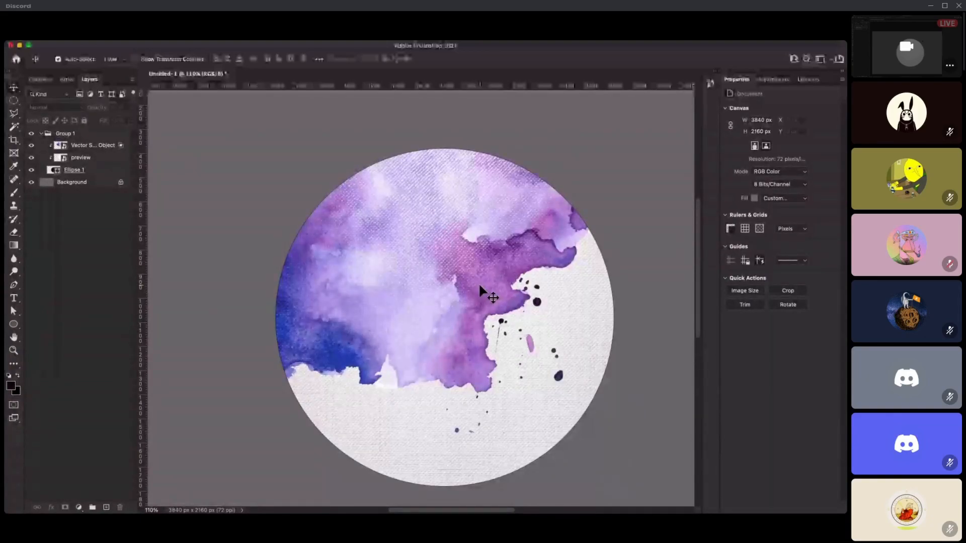
{"action": "left_click_drag", "start_coordinate": [459, 297], "coordinate": [457, 293]}
- Switch to Finder, return to the design session folder and open the first file of the electric-brain folder in Illustrator
{"action": "mouse_move", "coordinate": [5, 264]}
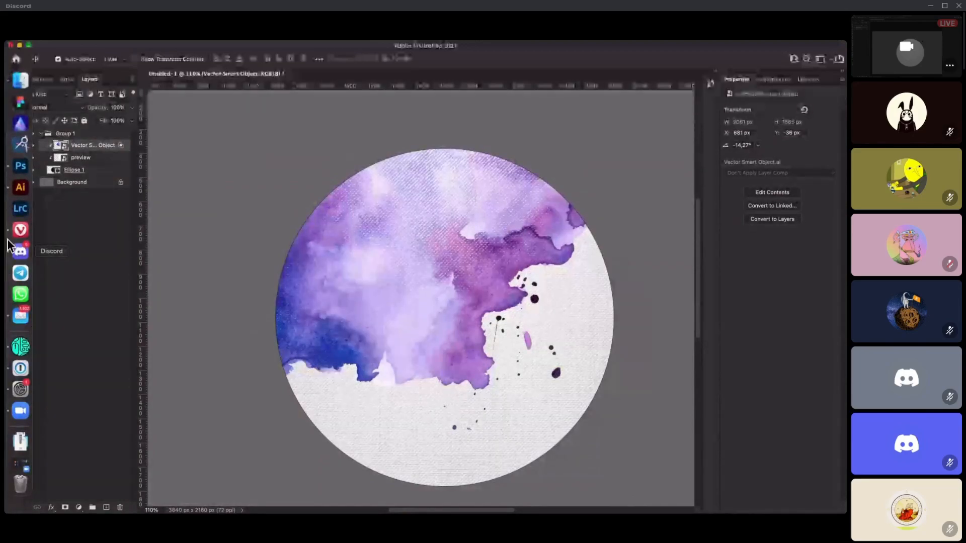
{"action": "left_click", "coordinate": [10, 83]}
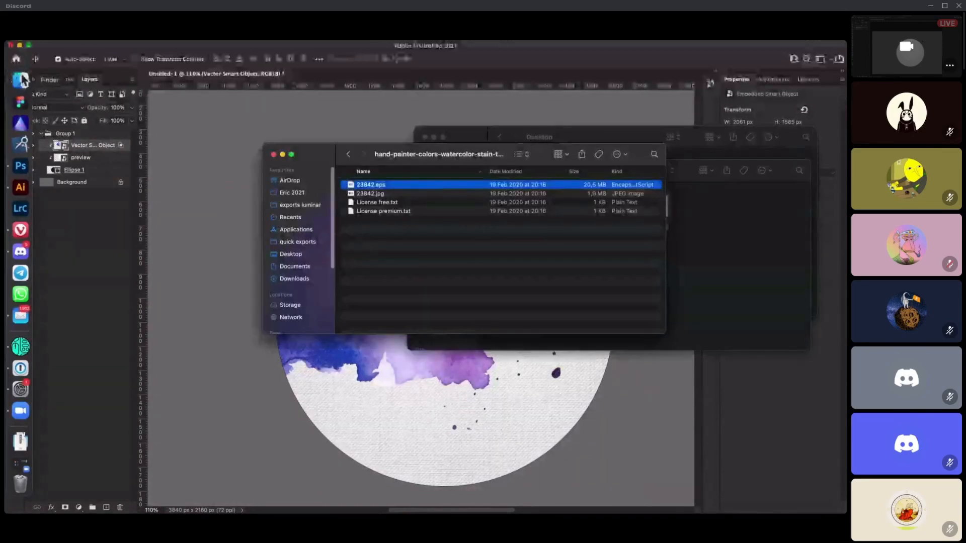
{"action": "left_click", "coordinate": [347, 155]}
{"action": "scroll", "coordinate": [412, 261], "scroll_direction": "up", "scroll_amount": 3}
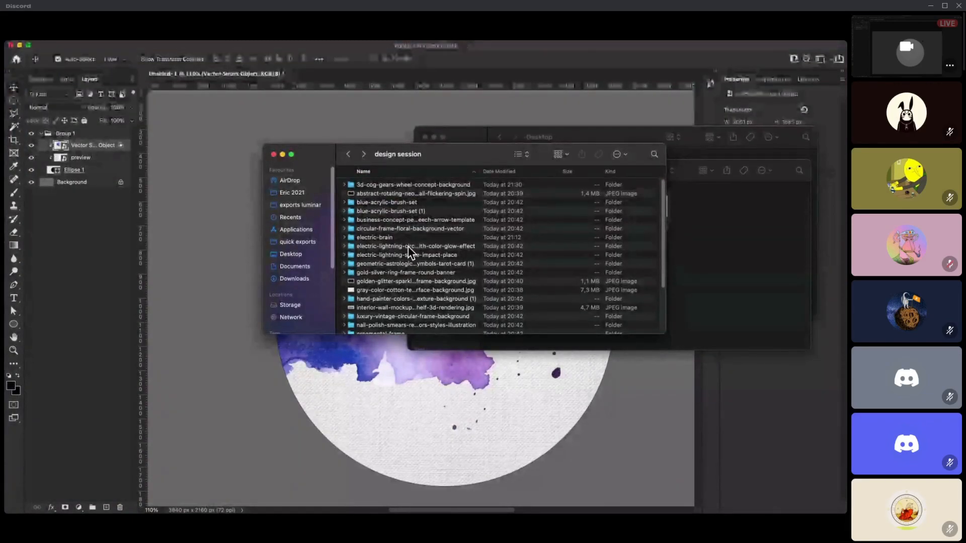
{"action": "double_click", "coordinate": [388, 239]}
{"action": "double_click", "coordinate": [365, 185]}
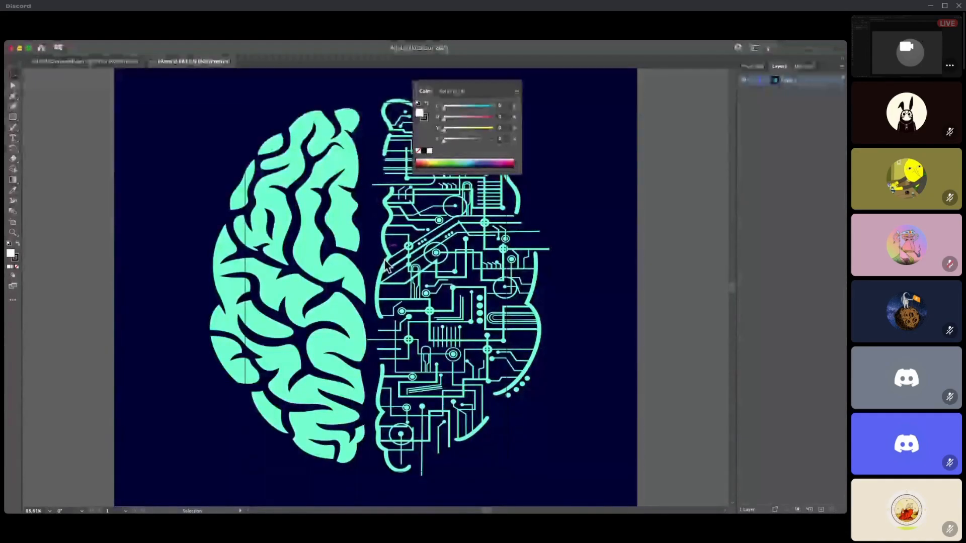
- Delete the dark blue background behind the brain artwork
{"action": "key", "text": "super+minus"}
{"action": "left_click_drag", "start_coordinate": [368, 221], "coordinate": [422, 270]}
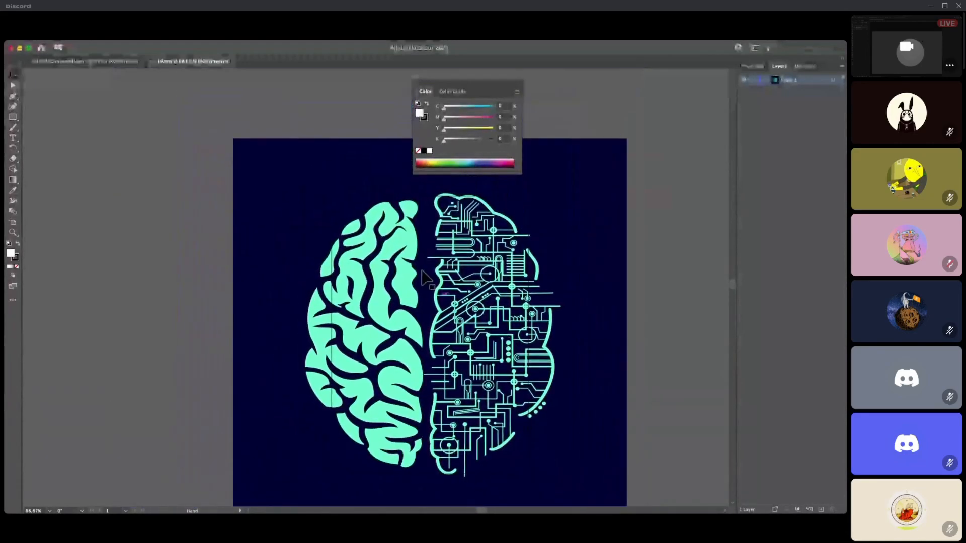
{"action": "left_click", "coordinate": [352, 226]}
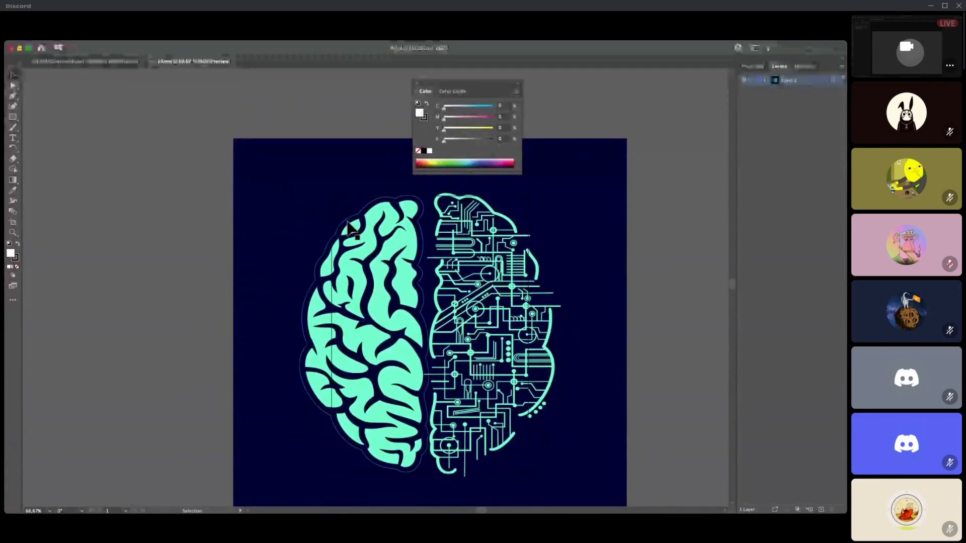
{"action": "left_click", "coordinate": [246, 155]}
{"action": "key", "text": "Delete"}
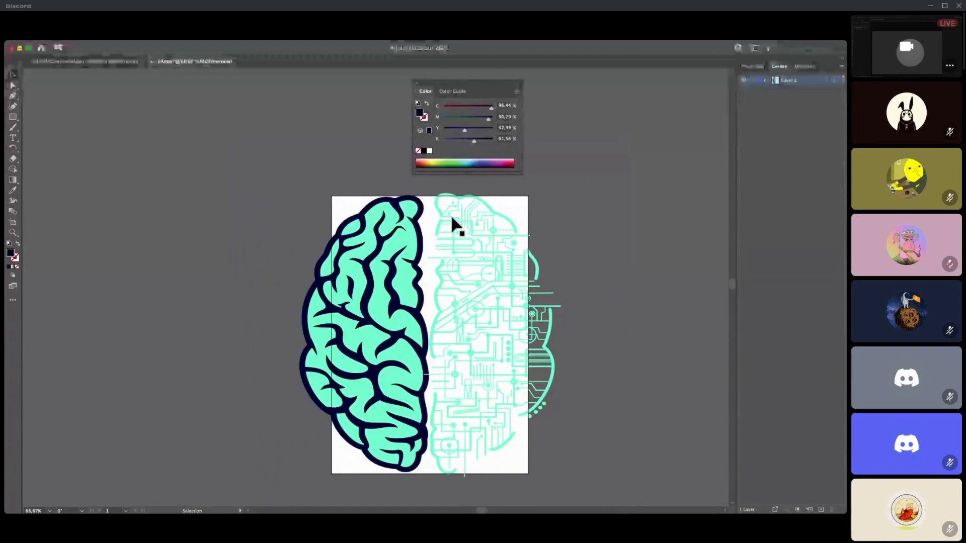
- Use Direct Selection to delete the dark outline shape around the solid brain half
{"action": "key", "text": "a"}
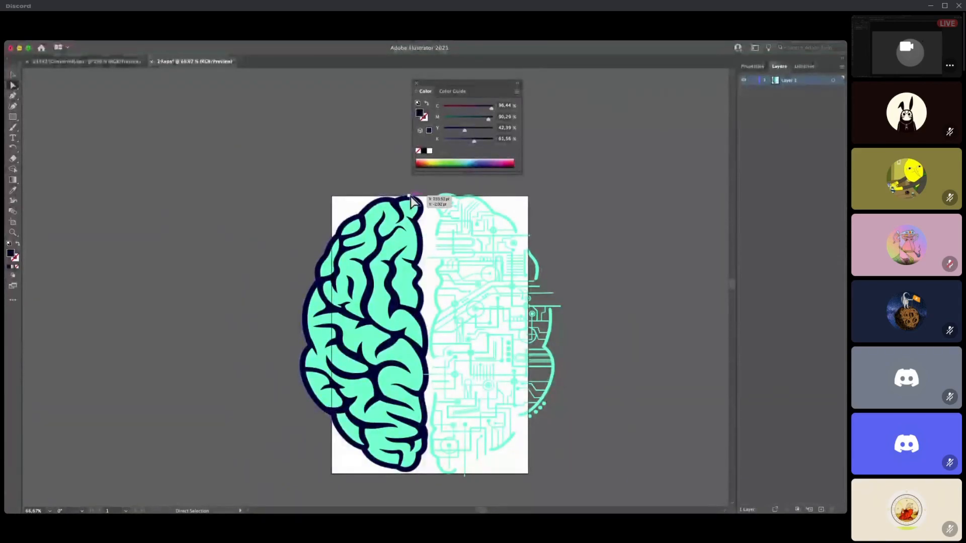
{"action": "left_click", "coordinate": [411, 201]}
{"action": "key", "text": "Delete"}
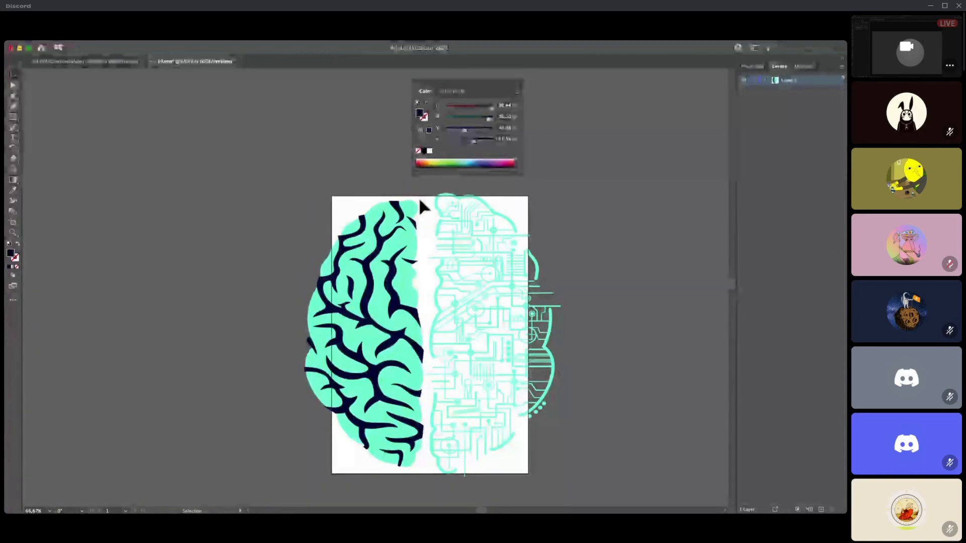
- Isolate the group of the solid brain half and start selecting its dark fold lines individually
{"action": "left_click", "coordinate": [366, 232]}
{"action": "left_click_drag", "start_coordinate": [473, 260], "coordinate": [399, 269]}
{"action": "double_click", "coordinate": [401, 274]}
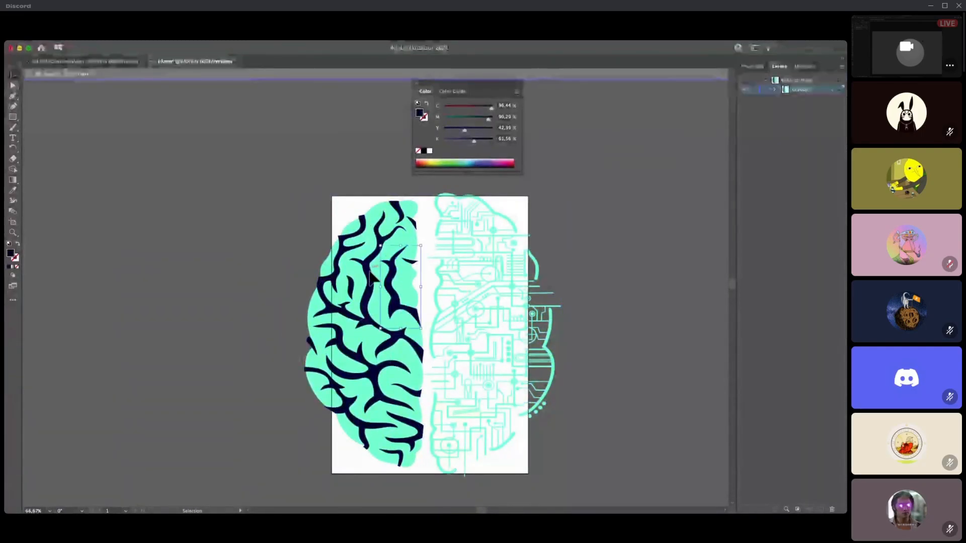
{"action": "left_click", "coordinate": [400, 211]}
{"action": "left_click", "coordinate": [398, 207], "text": "shift"}
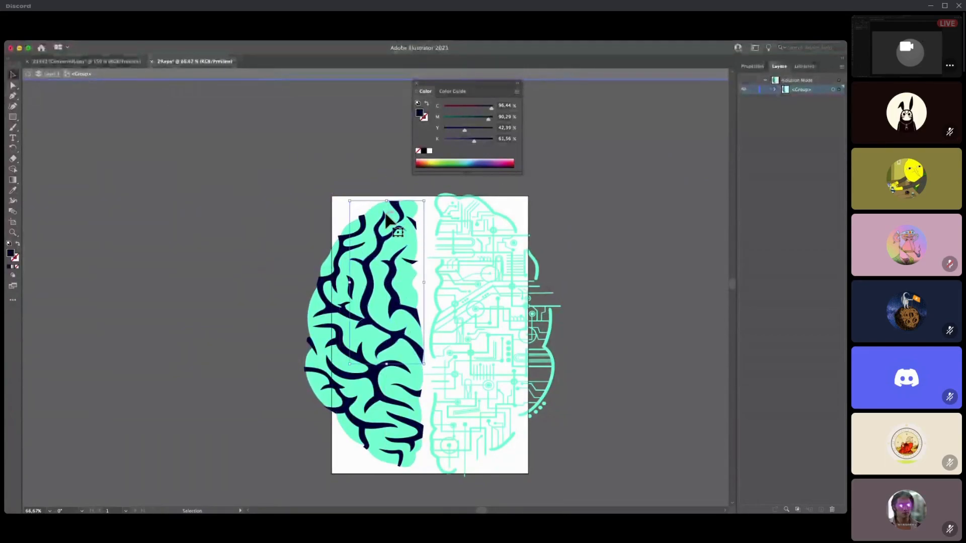
- Select all the dark fold lines with the Magic Wand and move them clear of the turquoise brain silhouette
{"action": "key", "text": "y"}
{"action": "left_click", "coordinate": [377, 246]}
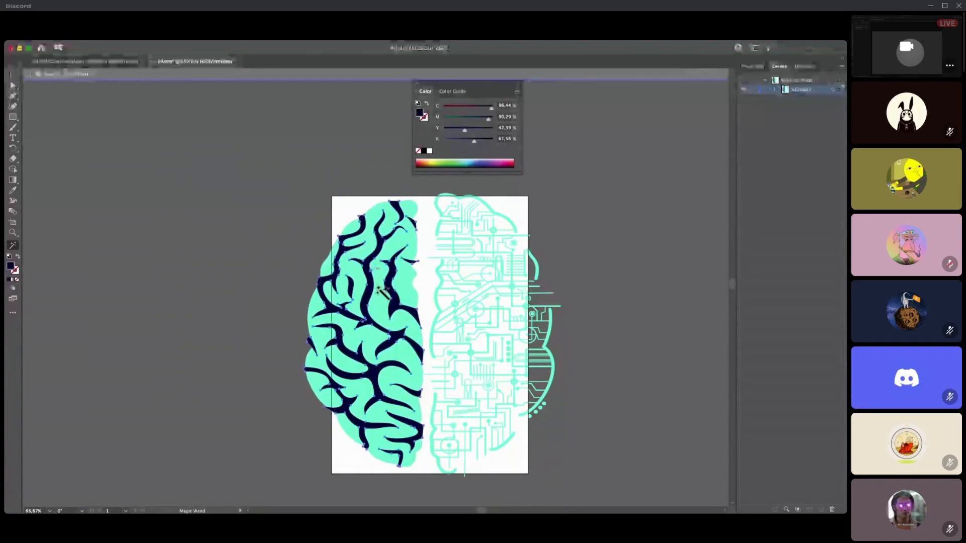
{"action": "key", "text": "v"}
{"action": "left_click_drag", "start_coordinate": [378, 311], "coordinate": [371, 281]}
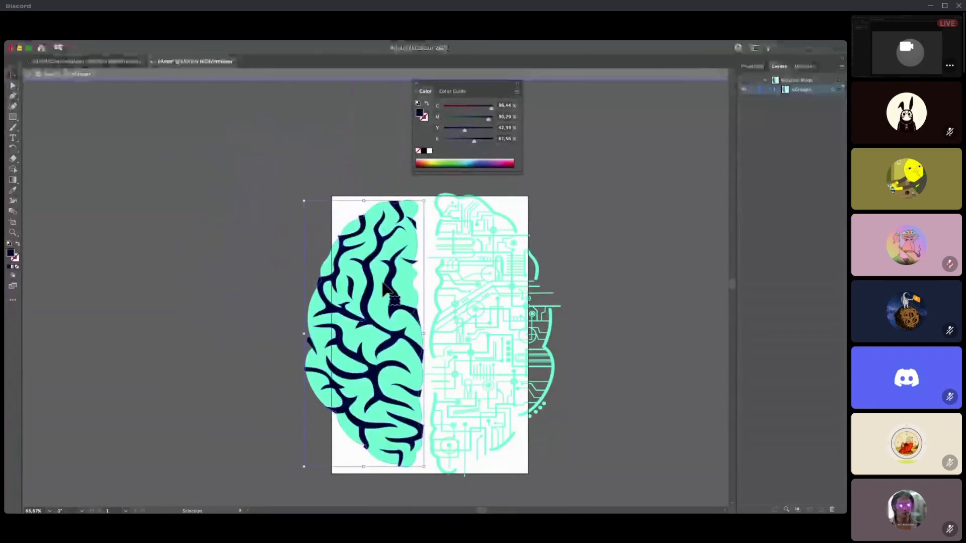
{"action": "key", "text": "a"}
{"action": "key", "text": "v"}
{"action": "left_click_drag", "start_coordinate": [369, 288], "coordinate": [195, 231]}
- Copy the turquoise brain silhouette, switch to Photoshop and paste it as a Smart Object
{"action": "left_click", "coordinate": [386, 274]}
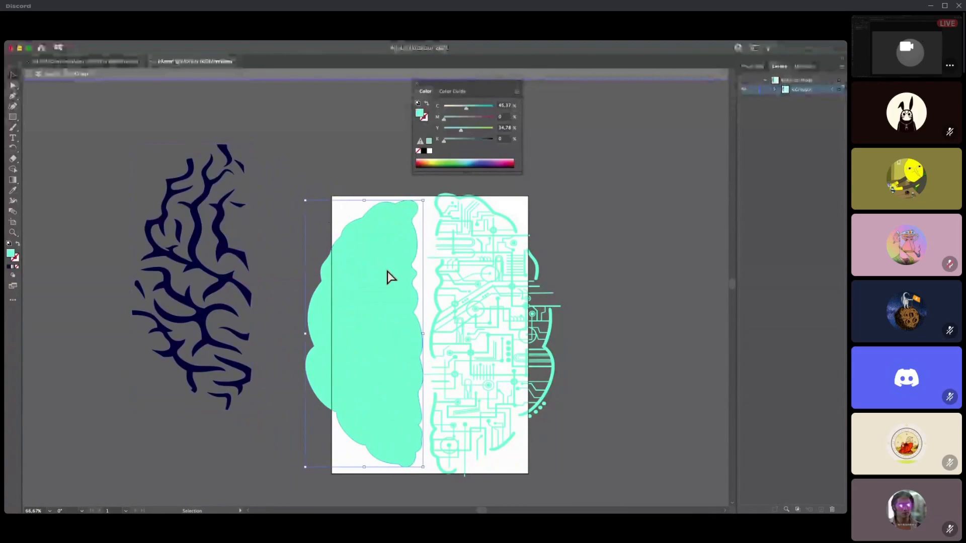
{"action": "mouse_move", "coordinate": [15, 226]}
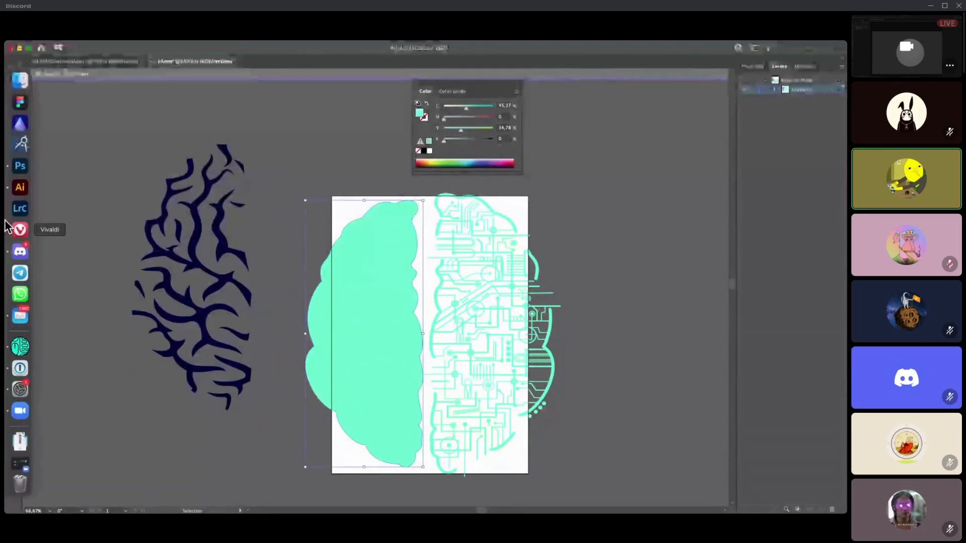
{"action": "left_click", "coordinate": [16, 165]}
{"action": "key", "text": "super+v"}
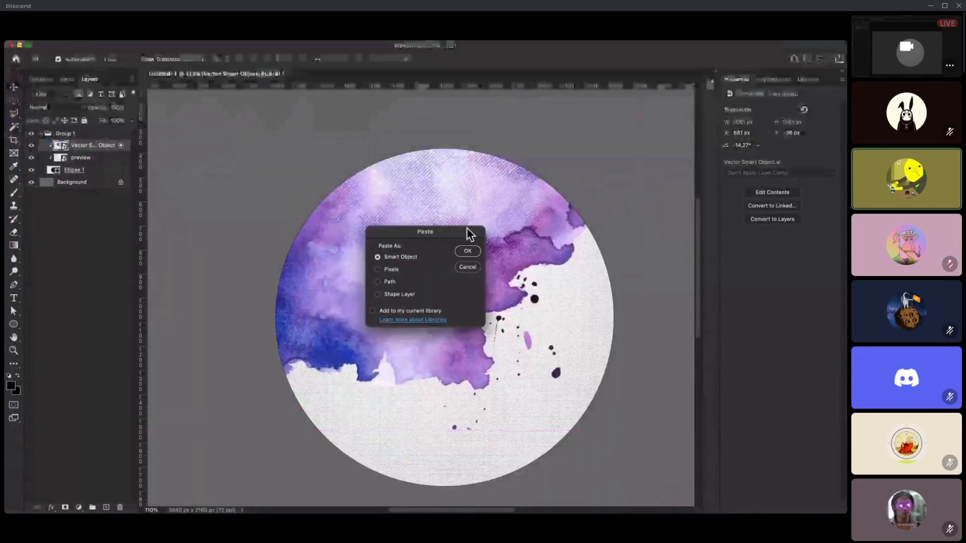
{"action": "left_click", "coordinate": [466, 250]}
- Scale the pasted silhouette to nearly the circle's height, place it on the circle's left half at X 1382 px, Y 447 px and commit
{"action": "left_click_drag", "start_coordinate": [463, 198], "coordinate": [484, 151]}
{"action": "left_click_drag", "start_coordinate": [399, 268], "coordinate": [391, 276]}
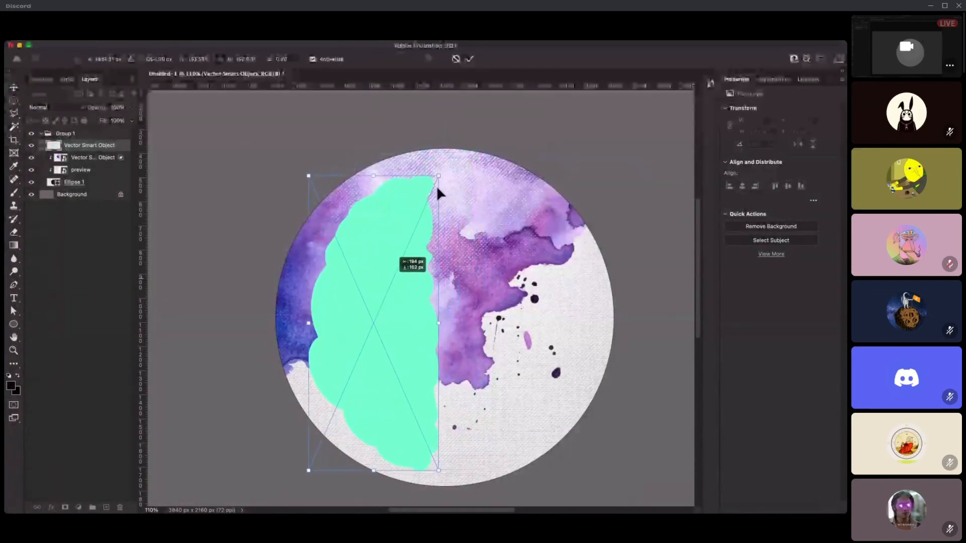
{"action": "left_click_drag", "start_coordinate": [434, 171], "coordinate": [452, 166]}
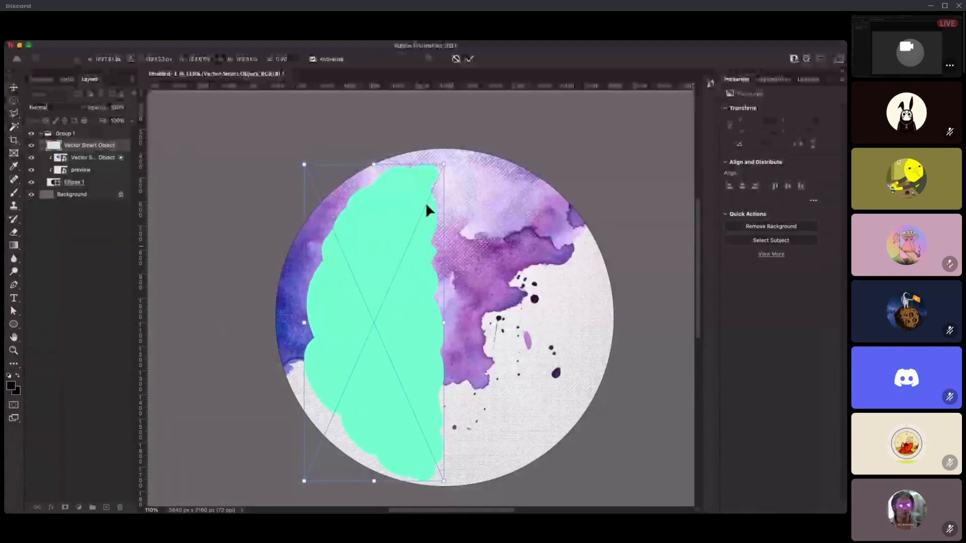
{"action": "left_click_drag", "start_coordinate": [375, 164], "coordinate": [375, 170]}
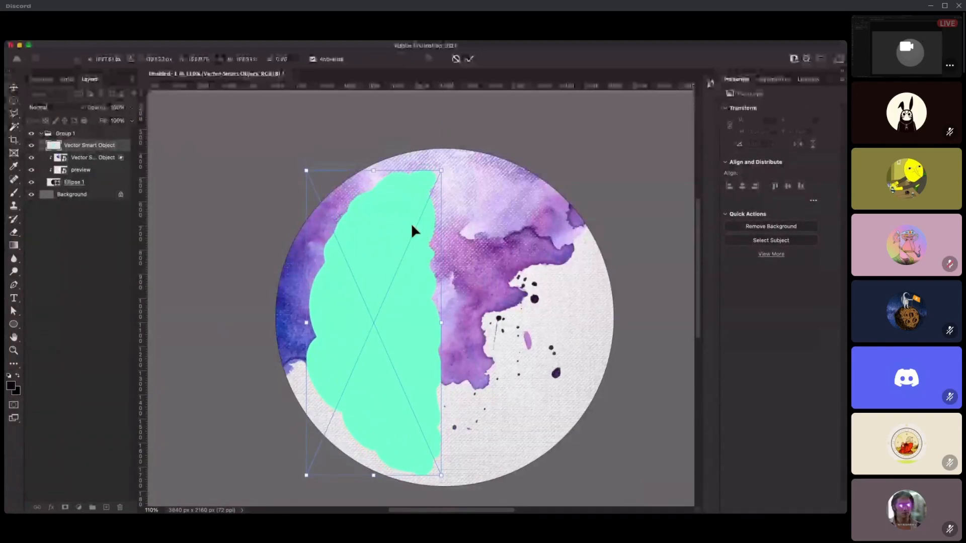
{"action": "left_click_drag", "start_coordinate": [420, 258], "coordinate": [422, 256]}
{"action": "key", "text": "Return"}
{"action": "mouse_move", "coordinate": [6, 286]}
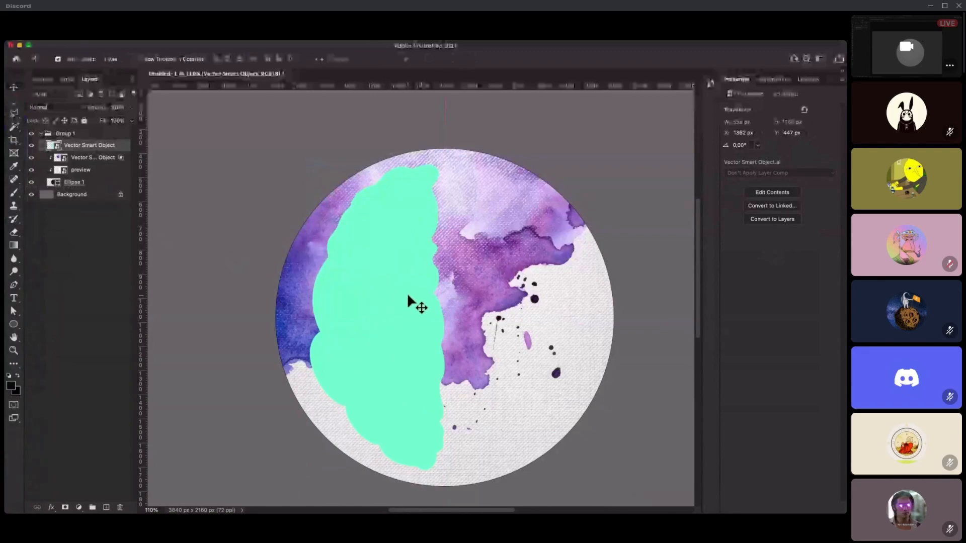
- Copy the turquoise circuit half of the brain in Illustrator, switch to Photoshop and paste it as a Smart Object
{"action": "left_click_drag", "start_coordinate": [400, 299], "coordinate": [424, 303]}
{"action": "key", "text": "super+z"}
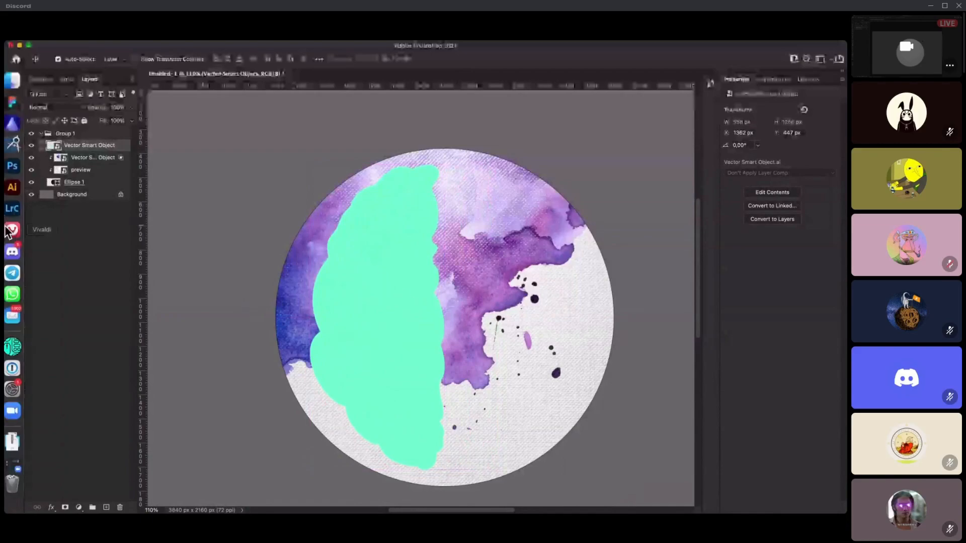
{"action": "left_click", "coordinate": [20, 188]}
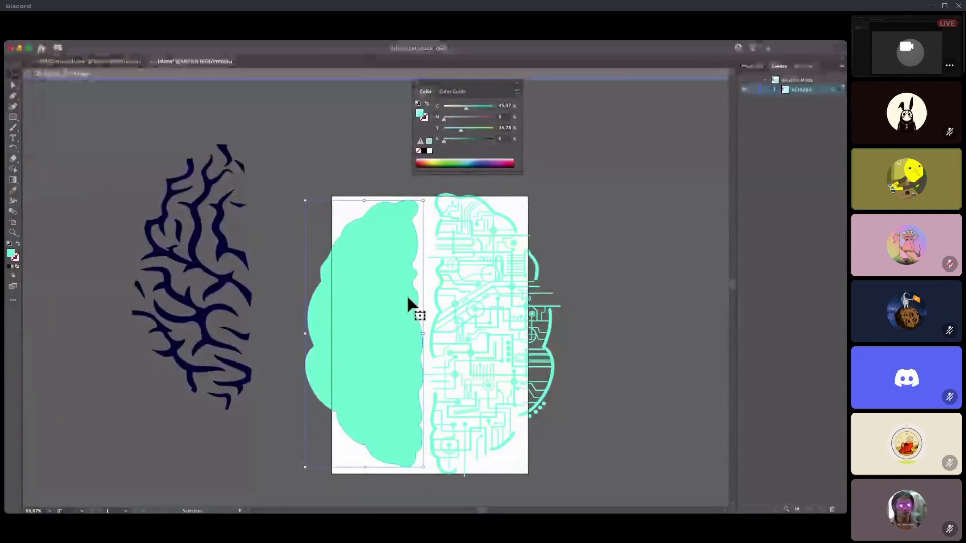
{"action": "left_click", "coordinate": [445, 290]}
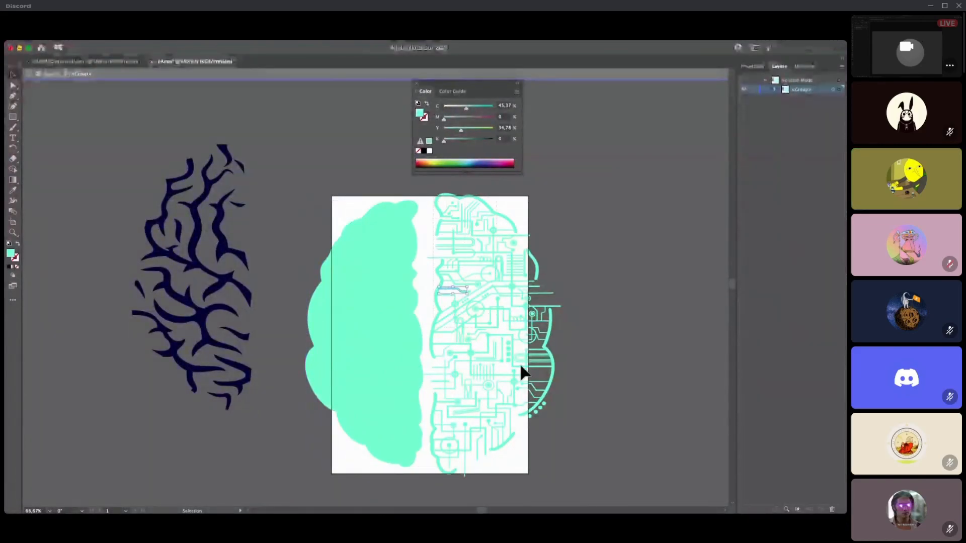
{"action": "left_click_drag", "start_coordinate": [597, 505], "coordinate": [597, 505]}
{"action": "key", "text": "super+c"}
{"action": "mouse_move", "coordinate": [9, 271]}
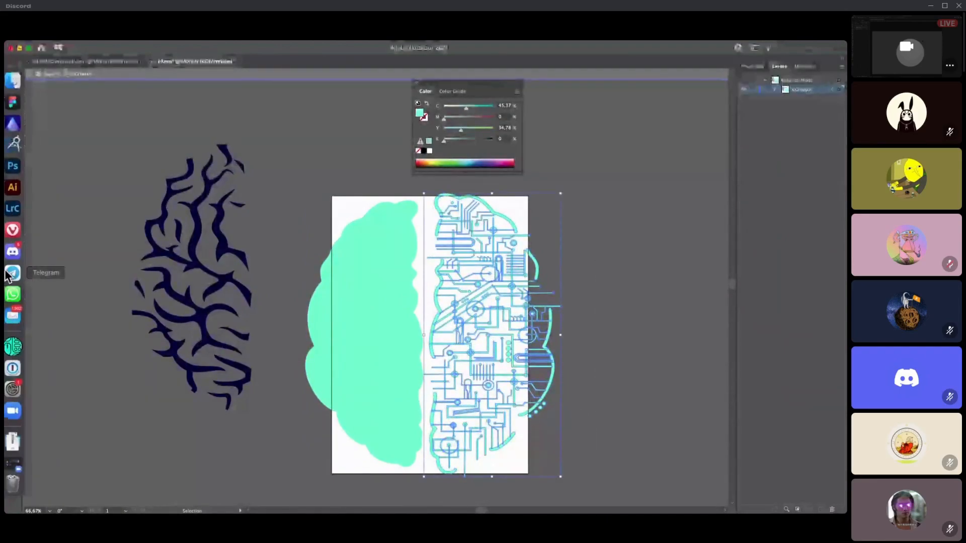
{"action": "left_click", "coordinate": [21, 166]}
{"action": "key", "text": "super+v"}
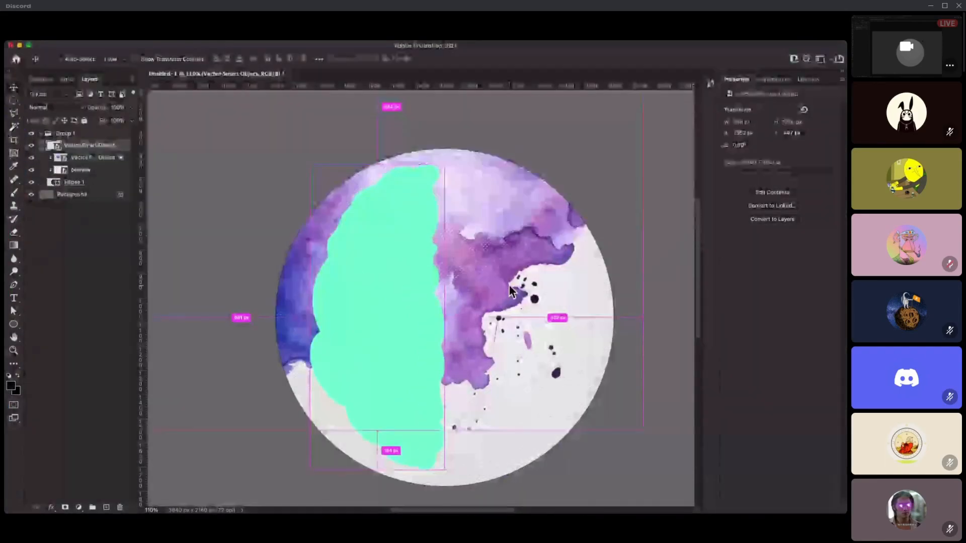
{"action": "left_click", "coordinate": [466, 251]}
- Scale the pasted circuit half to the silhouette's height, place it on the circle's right half at X 1920 px, Y 447 px and commit
{"action": "left_click_drag", "start_coordinate": [436, 257], "coordinate": [502, 228]}
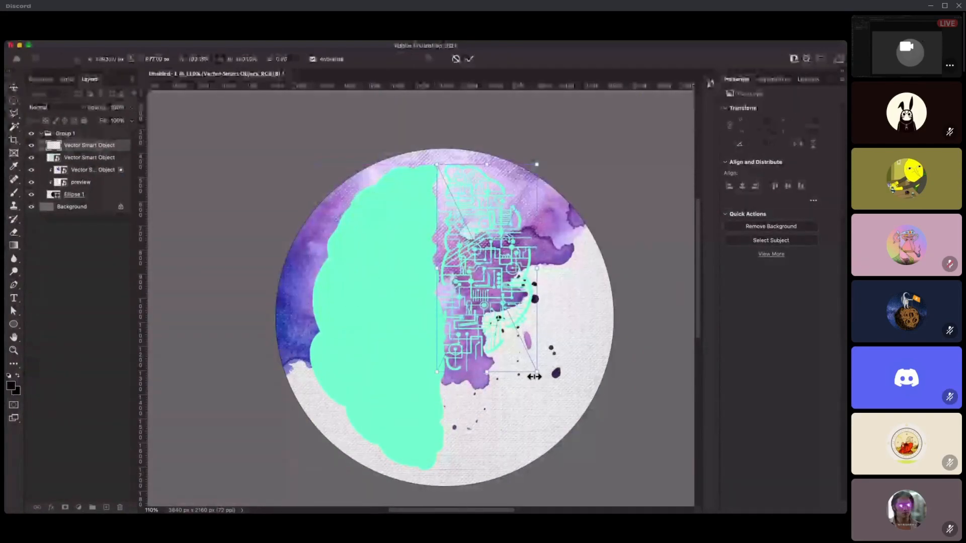
{"action": "left_click_drag", "start_coordinate": [534, 373], "coordinate": [590, 471]}
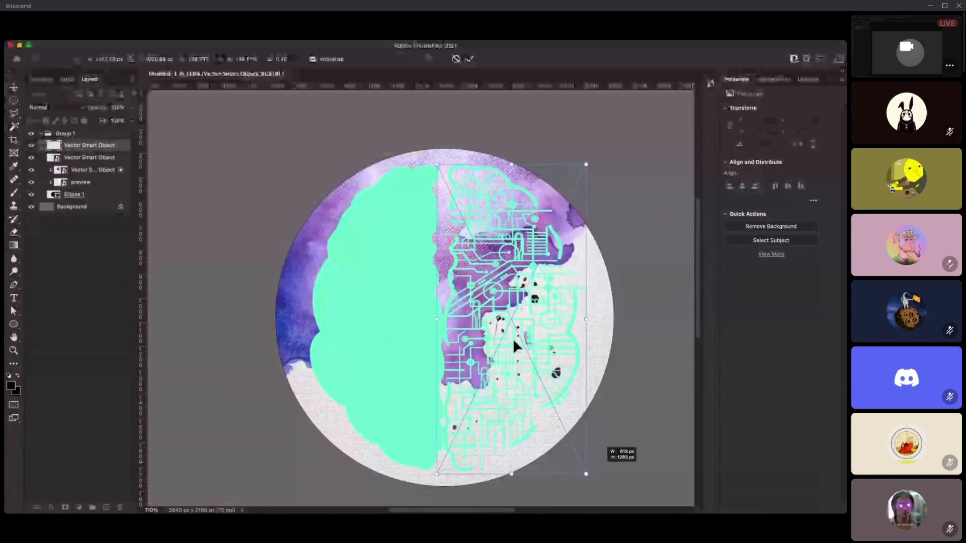
{"action": "left_click_drag", "start_coordinate": [522, 339], "coordinate": [528, 330]}
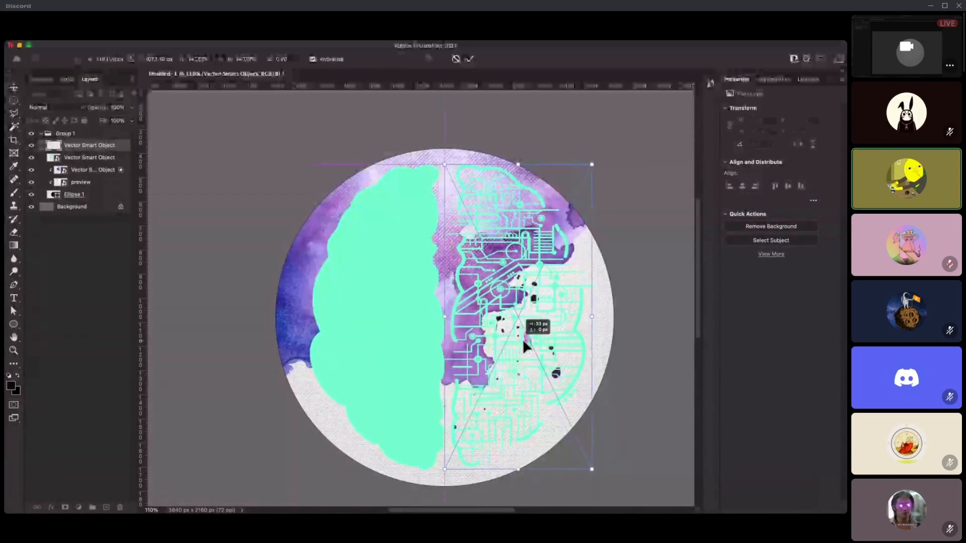
{"action": "key", "text": "Return"}
- Shift the turquoise silhouette slightly left to X 1345 px to widen the gap between the brain halves
{"action": "left_click_drag", "start_coordinate": [564, 244], "coordinate": [567, 244]}
{"action": "left_click_drag", "start_coordinate": [400, 280], "coordinate": [395, 280]}
{"action": "left_click_drag", "start_coordinate": [464, 259], "coordinate": [466, 261]}
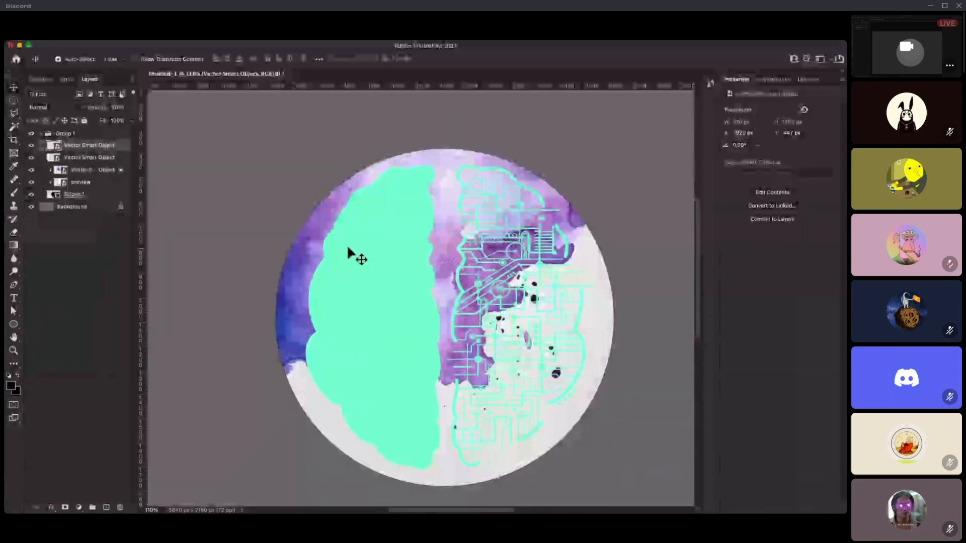
- Open the circuit half's Smart Object contents, recolor all its lines with 100% black, save and close it, and return to Photoshop
{"action": "double_click", "coordinate": [57, 149]}
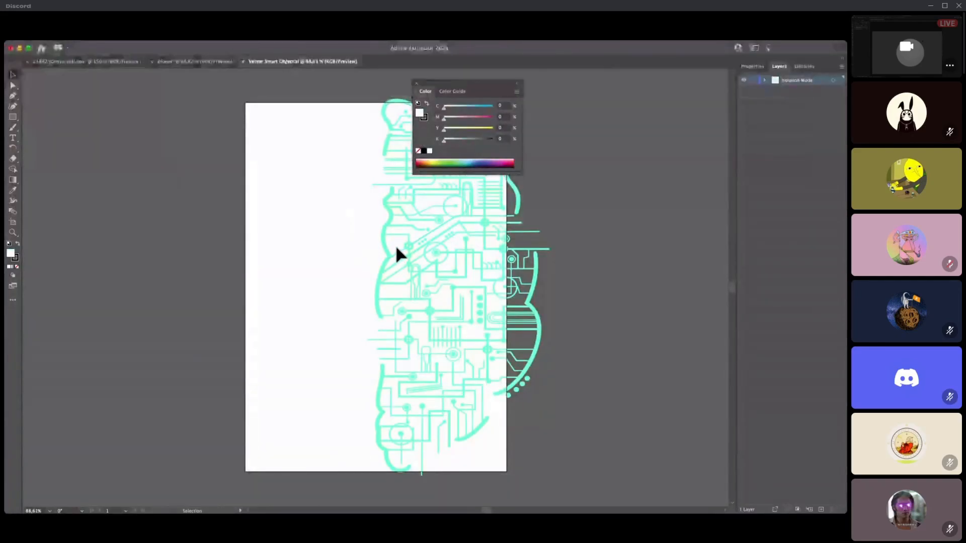
{"action": "left_click_drag", "start_coordinate": [321, 234], "coordinate": [258, 246]}
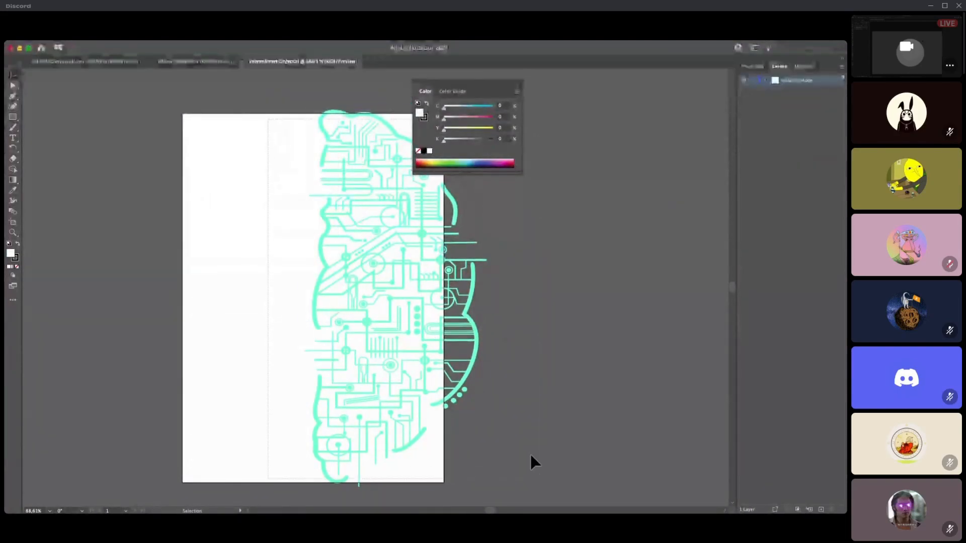
{"action": "left_click_drag", "start_coordinate": [268, 120], "coordinate": [540, 478]}
{"action": "left_click_drag", "start_coordinate": [486, 141], "coordinate": [505, 142]}
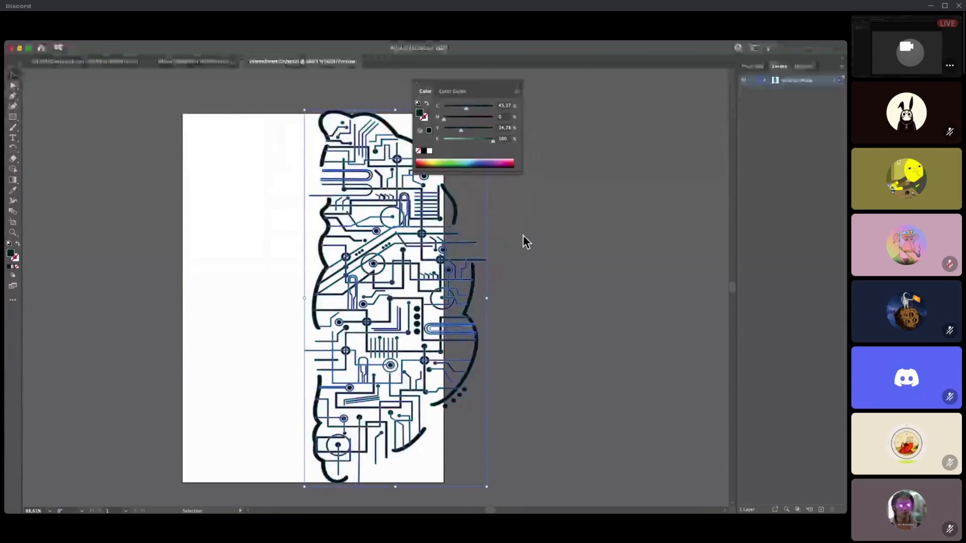
{"action": "key", "text": "super+w"}
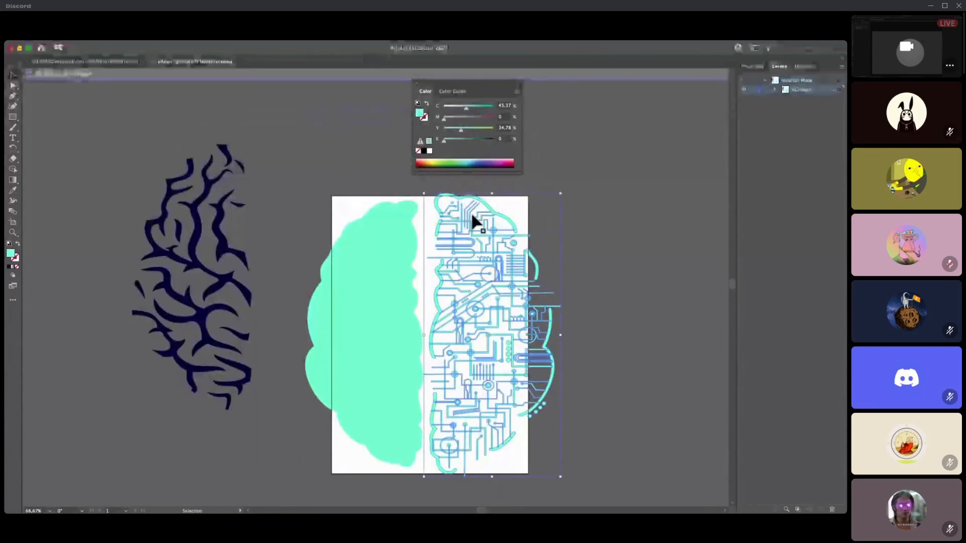
{"action": "mouse_move", "coordinate": [5, 251]}
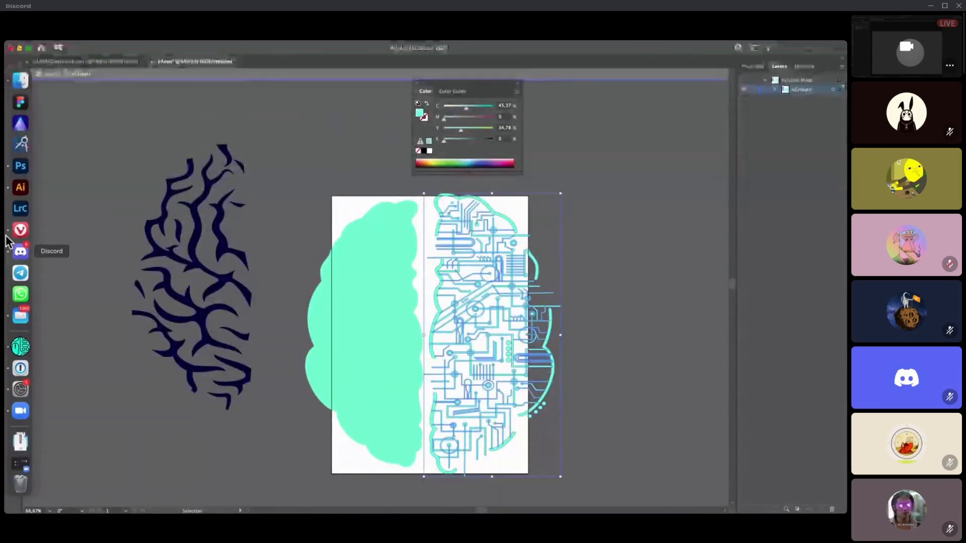
{"action": "left_click", "coordinate": [11, 166]}
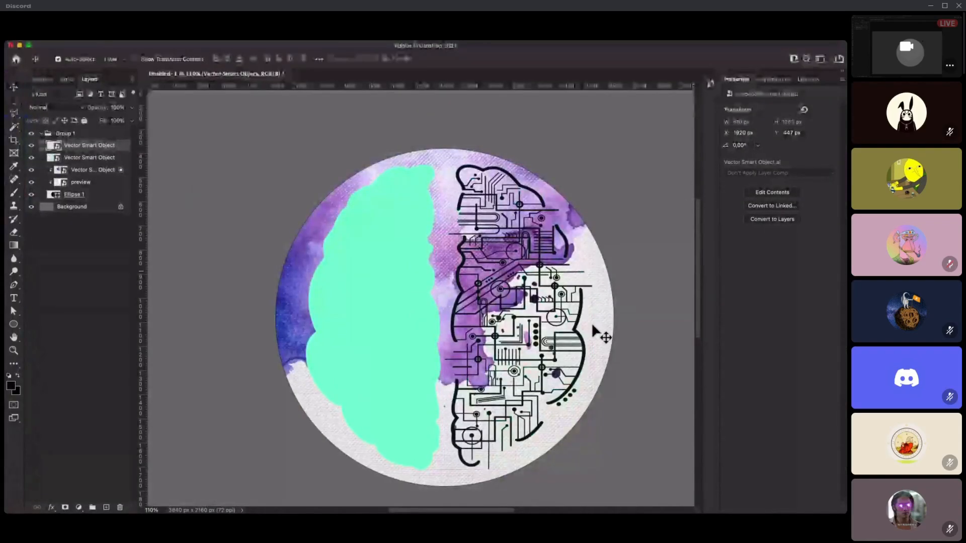
- Turn the turquoise silhouette black with a Hue/Saturation adjustment at Lightness -100
{"action": "left_click", "coordinate": [415, 288]}
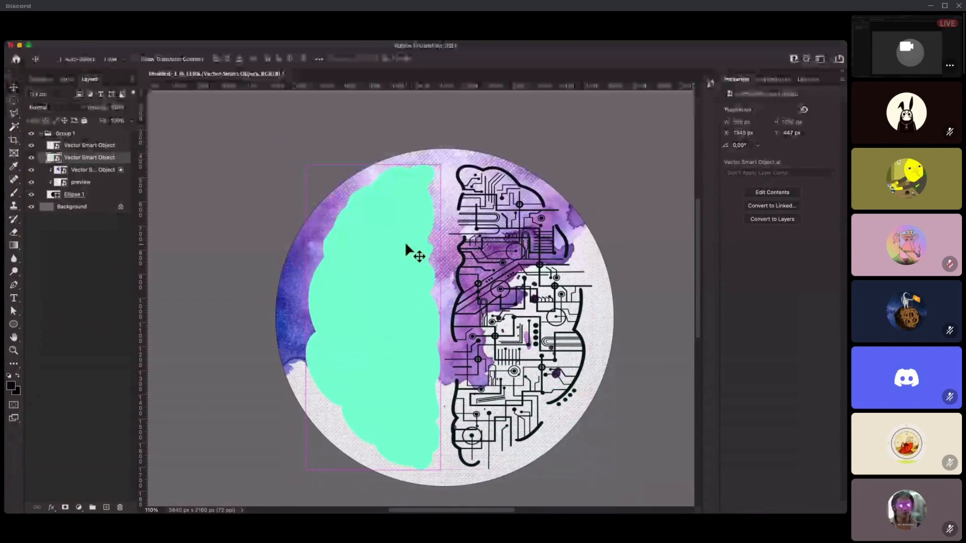
{"action": "key", "text": "super+u"}
{"action": "key", "text": "Escape"}
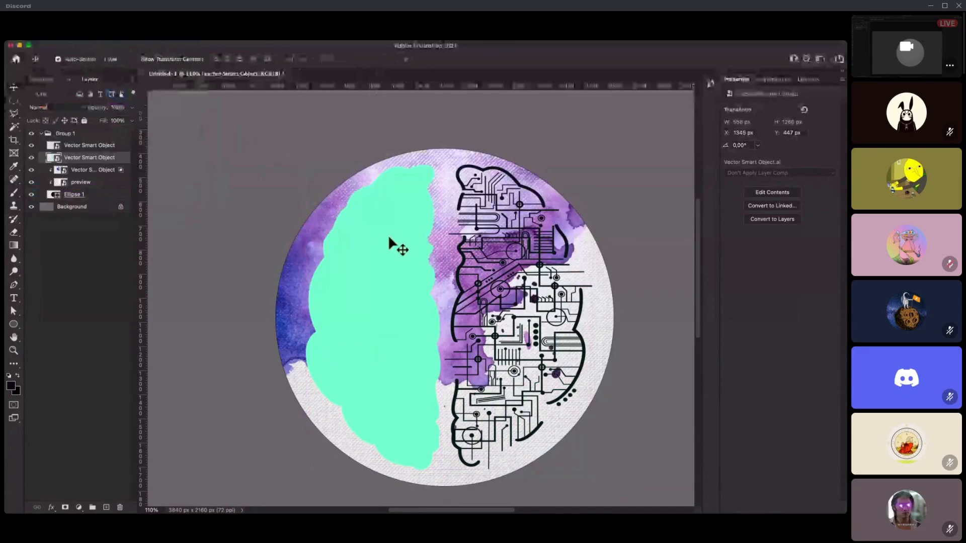
{"action": "key", "text": "super+u"}
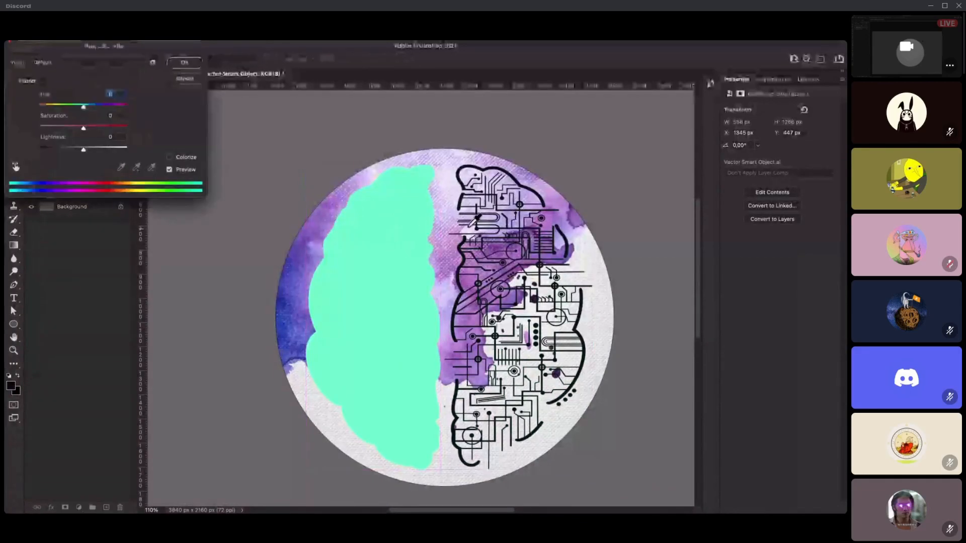
{"action": "left_click_drag", "start_coordinate": [110, 46], "coordinate": [576, 146]}
{"action": "left_click_drag", "start_coordinate": [549, 250], "coordinate": [504, 249]}
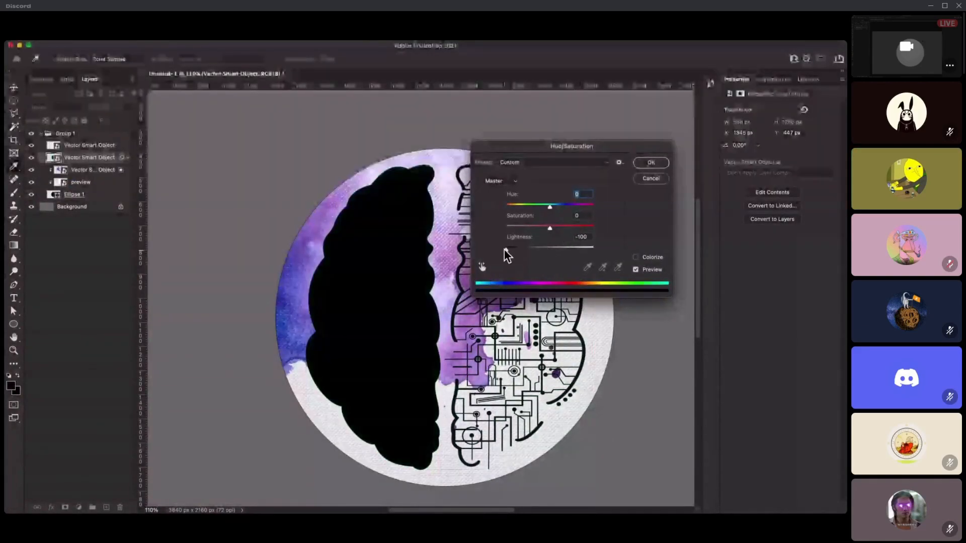
{"action": "left_click", "coordinate": [651, 163]}
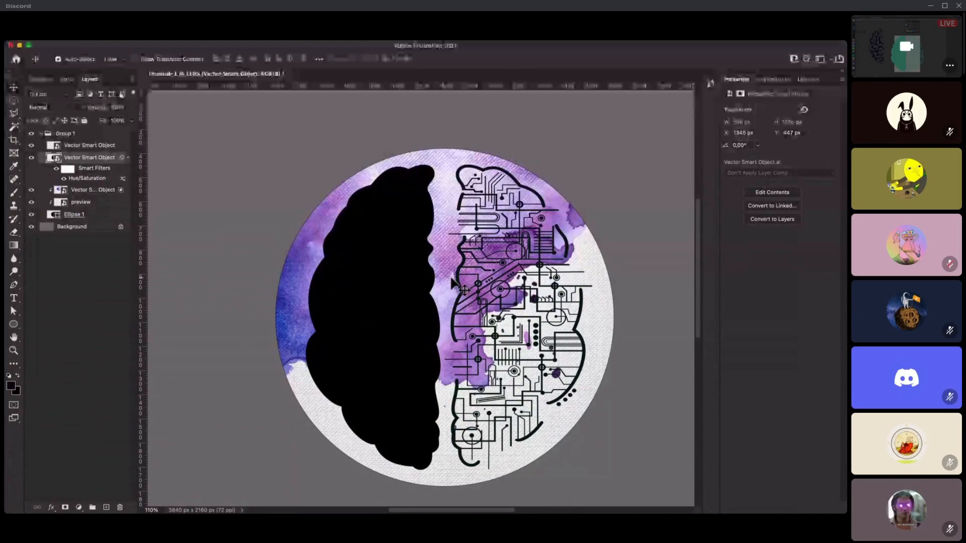
- Select both brain halves, rotate them together by 62.03° clockwise, center them in the circle and commit
{"action": "left_click", "coordinate": [114, 147]}
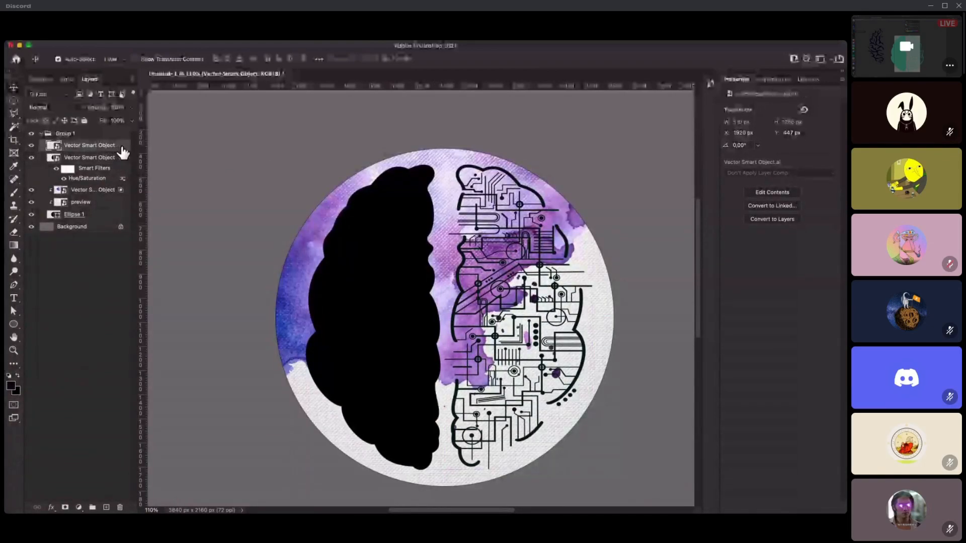
{"action": "left_click", "coordinate": [391, 242]}
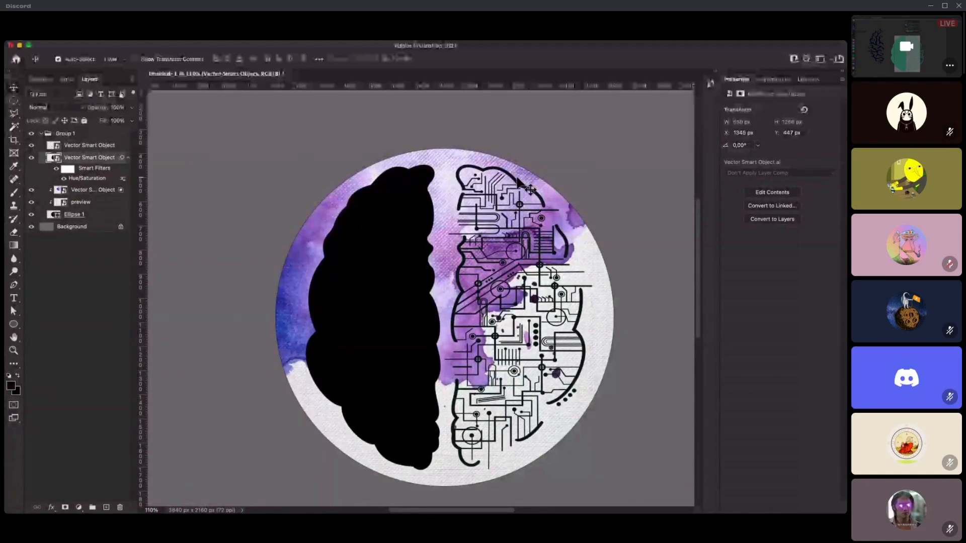
{"action": "left_click_drag", "start_coordinate": [399, 194], "coordinate": [538, 166]}
{"action": "key", "text": "ctrl+t"}
{"action": "left_click_drag", "start_coordinate": [622, 203], "coordinate": [647, 373]}
{"action": "left_click_drag", "start_coordinate": [458, 265], "coordinate": [453, 271]}
{"action": "key", "text": "Return"}
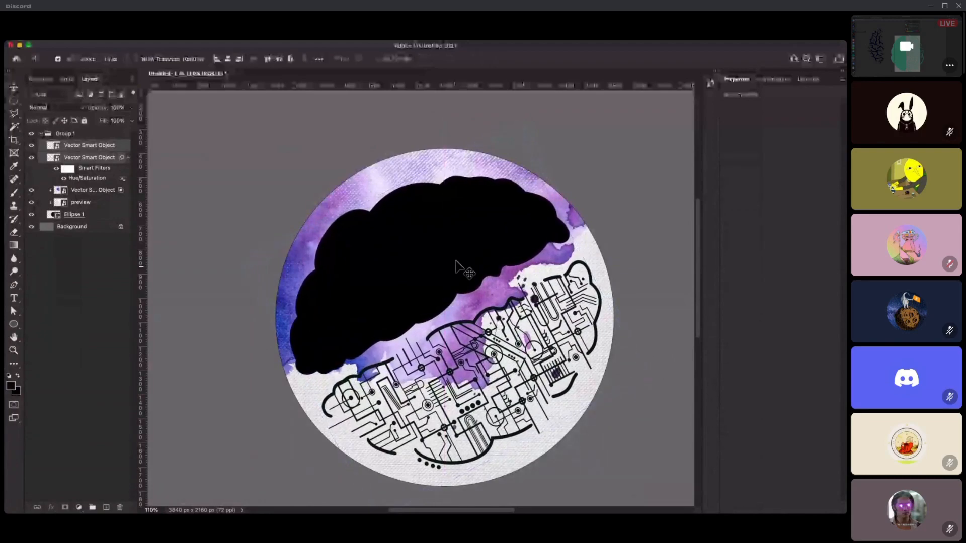
- Fine-tune the halves' positions, moving the silhouette to X 1271 px, Y 477 px and the circuit half to X 1418 px, Y 647 px
{"action": "left_click", "coordinate": [441, 222]}
{"action": "left_click_drag", "start_coordinate": [436, 218], "coordinate": [437, 217]}
{"action": "left_click_drag", "start_coordinate": [571, 274], "coordinate": [573, 277]}
{"action": "left_click_drag", "start_coordinate": [570, 273], "coordinate": [591, 258]}
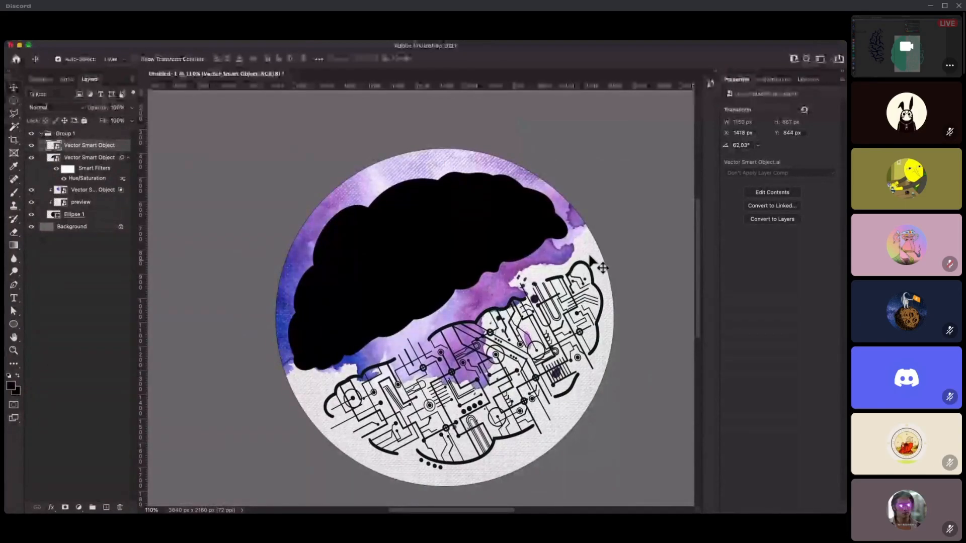
{"action": "key", "text": "Down"}
{"action": "key", "text": "Down"}
{"action": "key", "text": "Down"}
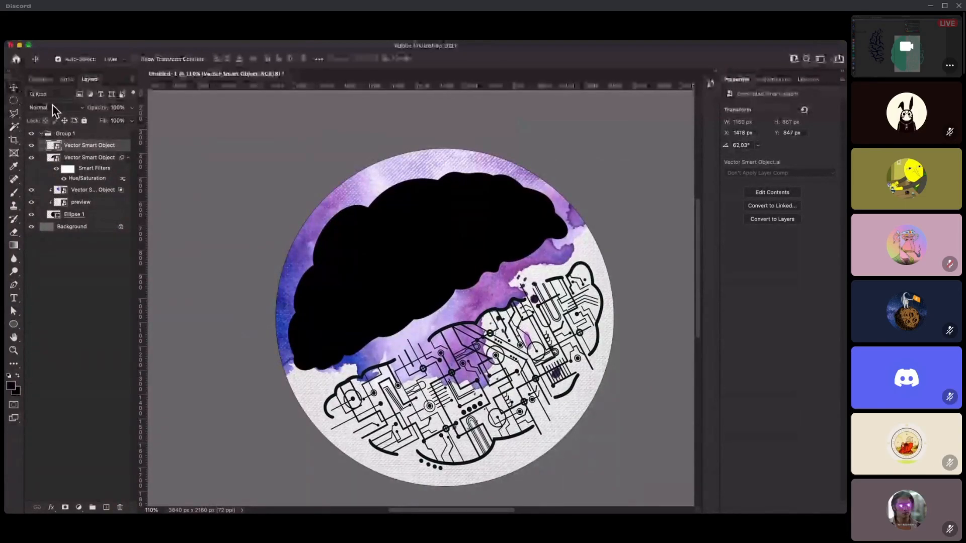
- Try the Vivid Light blend mode at 64% opacity on the circuit half
{"action": "left_click", "coordinate": [54, 110]}
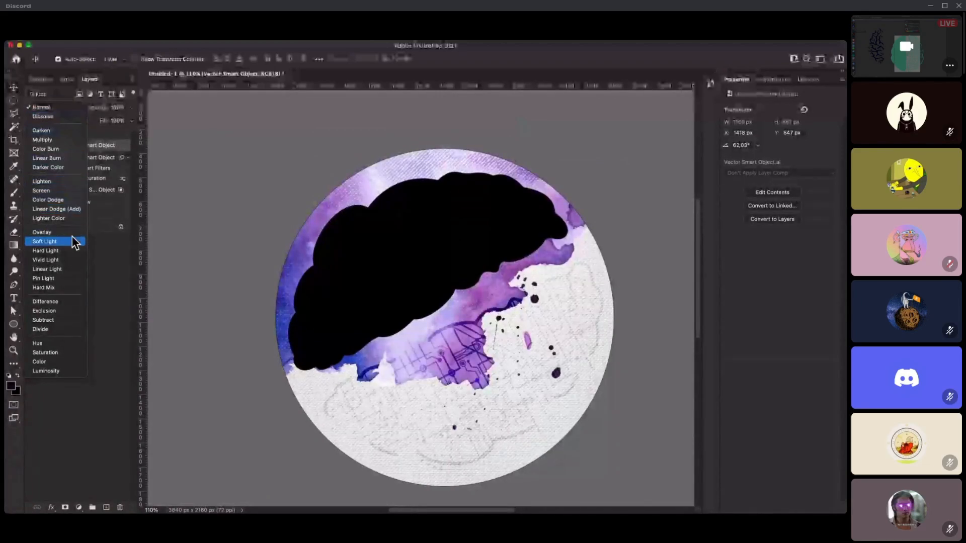
{"action": "left_click", "coordinate": [79, 261]}
{"action": "left_click", "coordinate": [131, 108]}
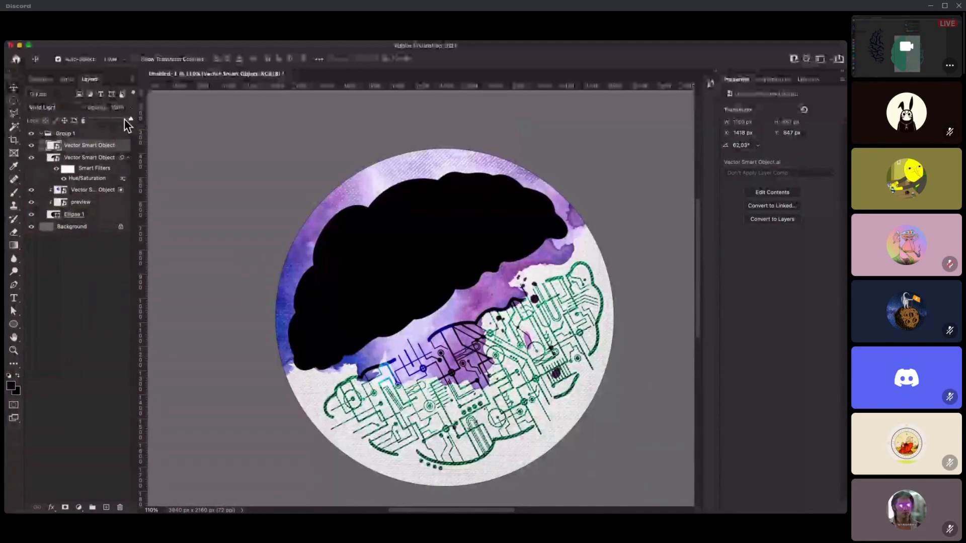
{"action": "left_click_drag", "start_coordinate": [124, 119], "coordinate": [116, 119]}
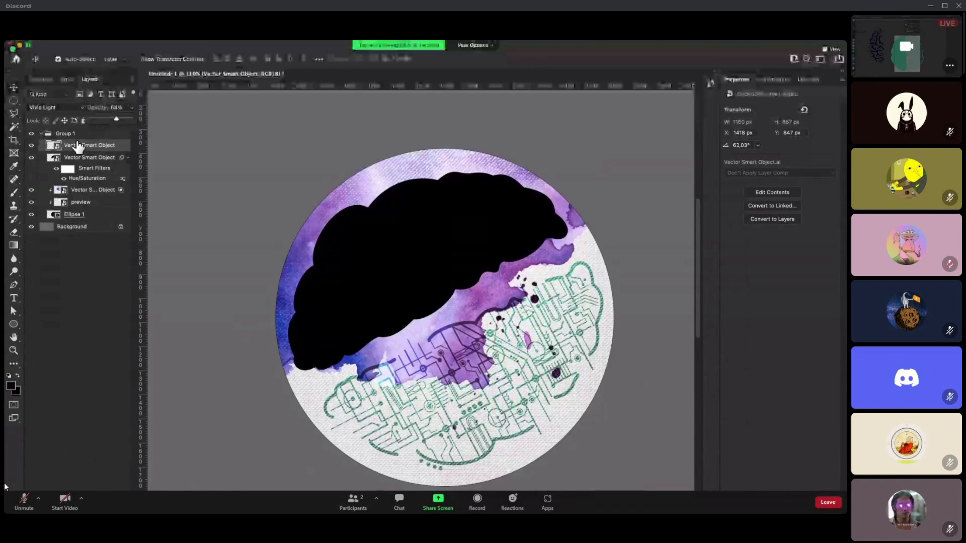
- Set the circuit half's blend mode to Linear Light with 47% opacity
{"action": "left_click", "coordinate": [55, 107]}
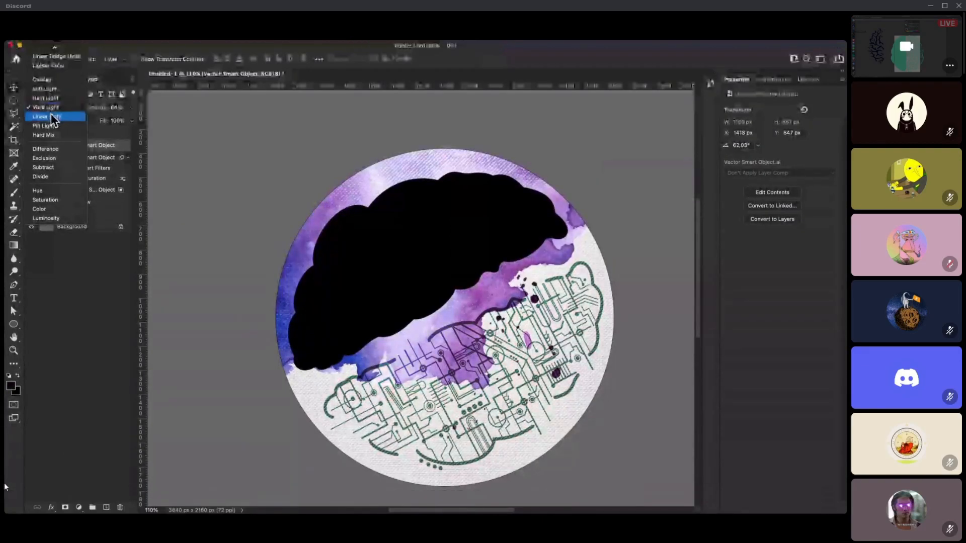
{"action": "left_click", "coordinate": [51, 115]}
{"action": "mouse_move", "coordinate": [110, 118]}
{"action": "left_mouse_down"}
{"action": "mouse_move", "coordinate": [101, 117]}
{"action": "mouse_move", "coordinate": [112, 119]}
{"action": "left_mouse_up"}
{"action": "key", "text": "ctrl+t"}
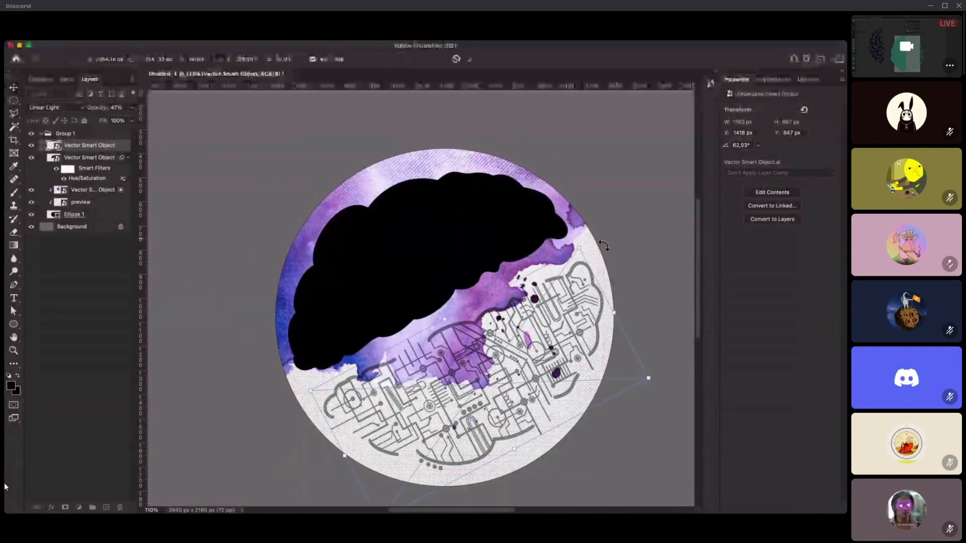
{"action": "key", "text": "Return"}
- Select the black silhouette, keeping its position, and set its blend mode to Overlay
{"action": "left_click_drag", "start_coordinate": [437, 222], "coordinate": [424, 203]}
{"action": "key", "text": "ctrl+z"}
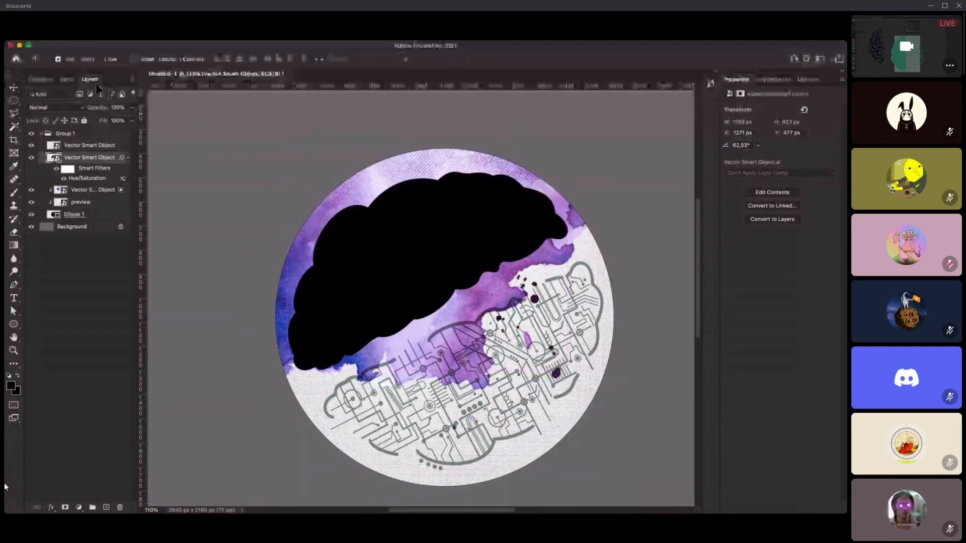
{"action": "left_click", "coordinate": [34, 107]}
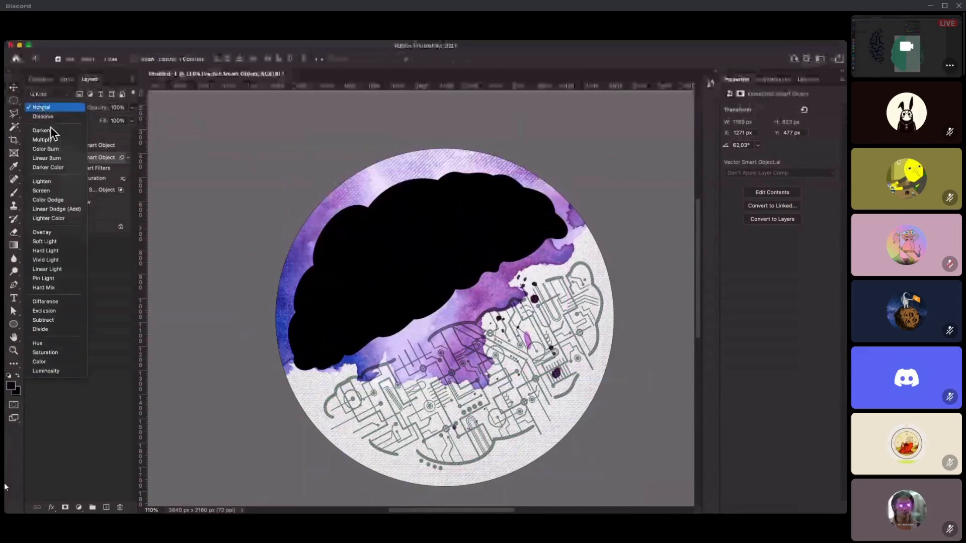
{"action": "left_click", "coordinate": [54, 231]}
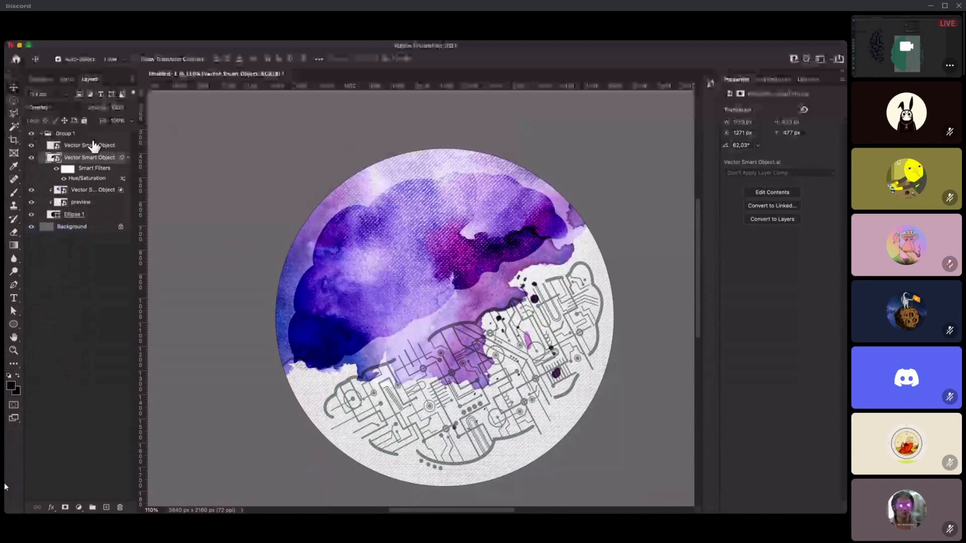
{"action": "double_click", "coordinate": [116, 162]}
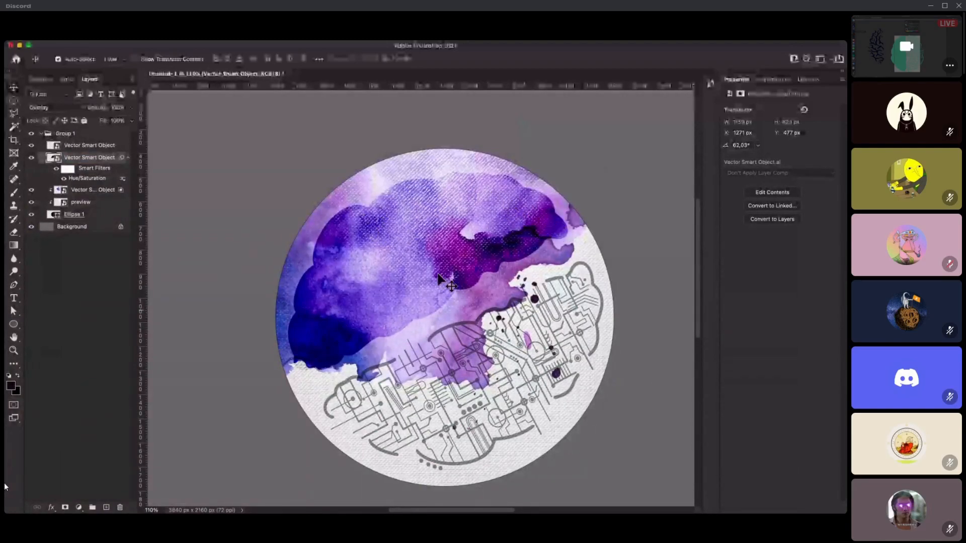
{"action": "mouse_move", "coordinate": [7, 141]}
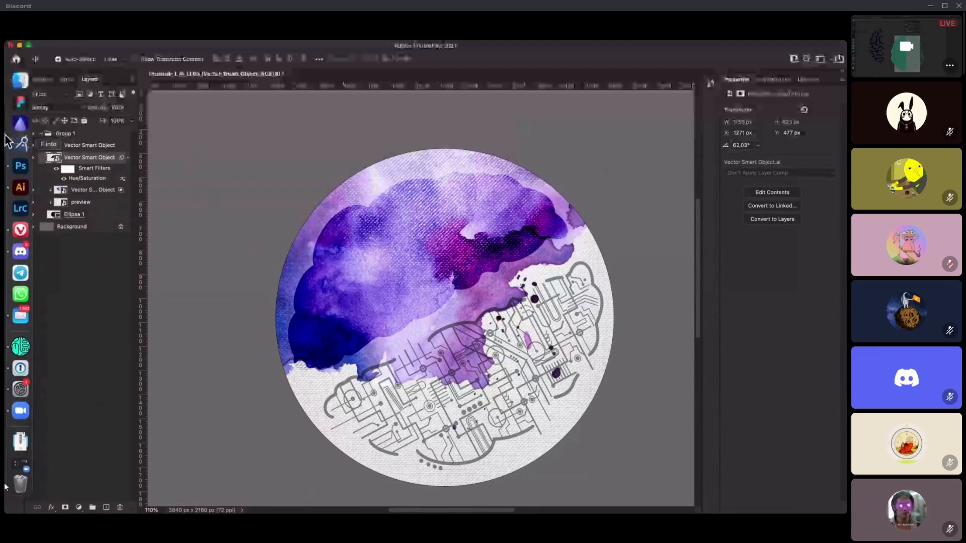
- Try a black Overlay inner shadow on the brain silhouette at 77% opacity with 17 px distance
{"action": "double_click", "coordinate": [118, 162]}
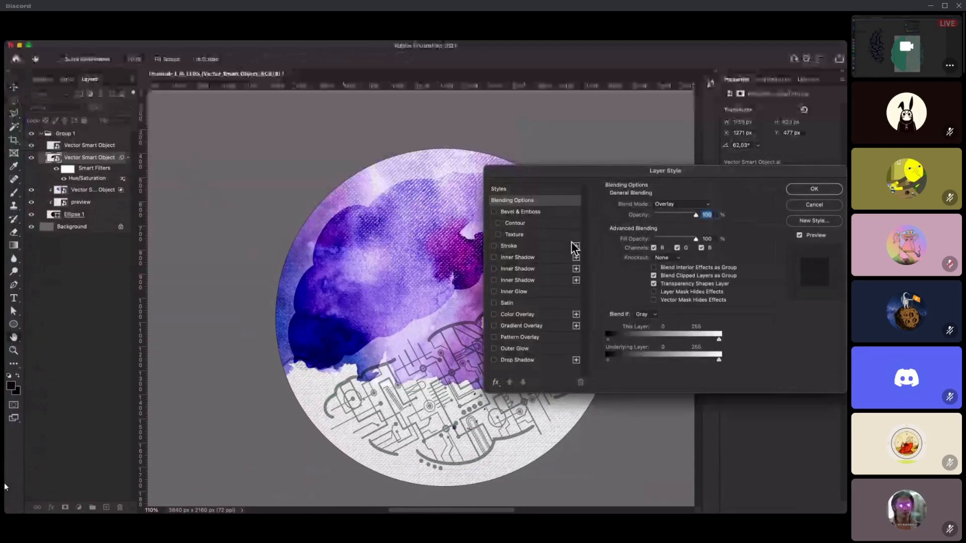
{"action": "left_click", "coordinate": [526, 258]}
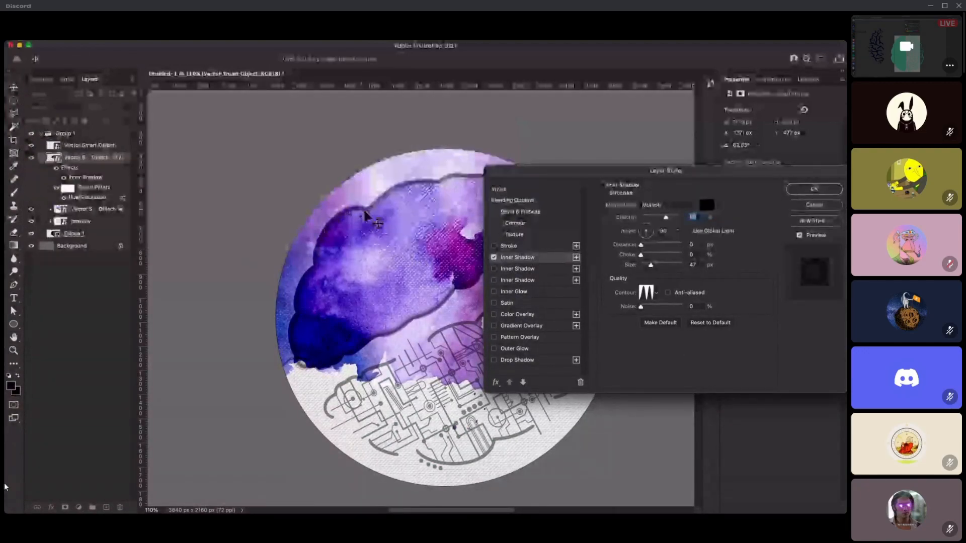
{"action": "left_click_drag", "start_coordinate": [665, 216], "coordinate": [669, 217]}
{"action": "left_click", "coordinate": [655, 207]}
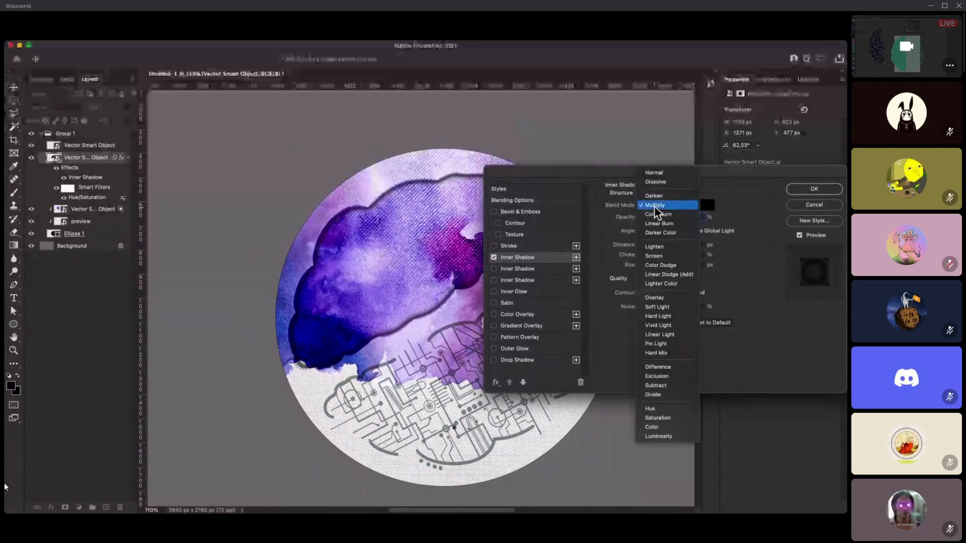
{"action": "left_click", "coordinate": [654, 297]}
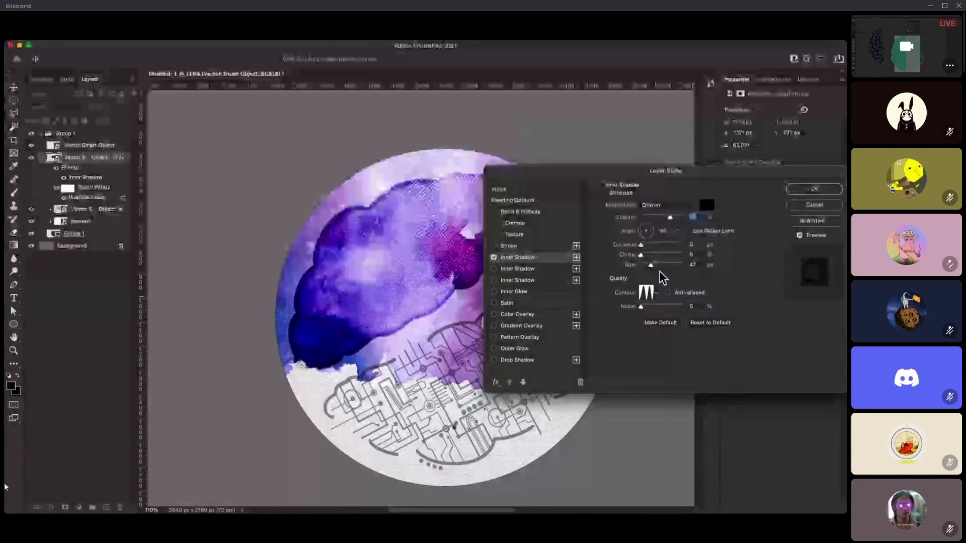
{"action": "left_click_drag", "start_coordinate": [670, 217], "coordinate": [673, 217]}
{"action": "left_click_drag", "start_coordinate": [642, 245], "coordinate": [644, 231]}
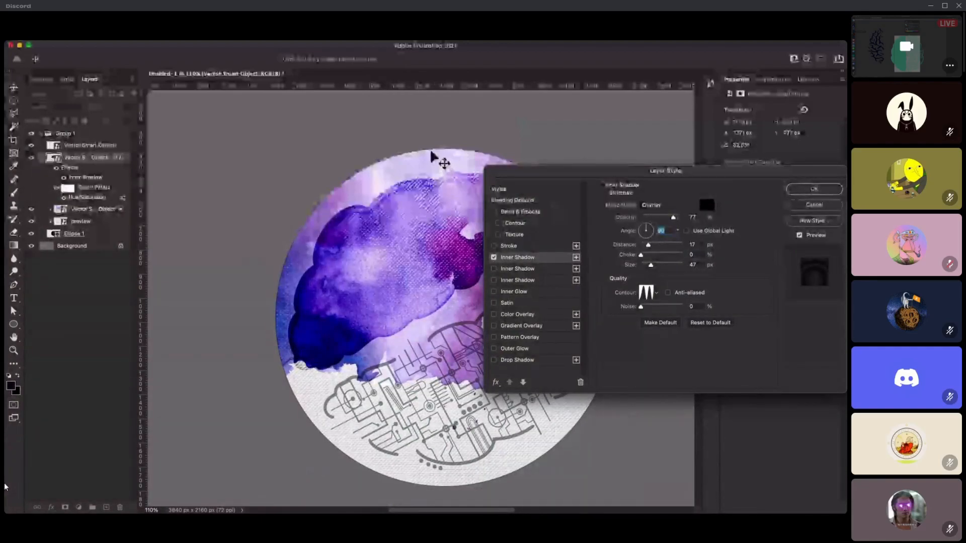
- Try inner shadow variations on the silhouette: -102° angle with 18 px distance and 174 px size, and 31% choke with 0 px distance
{"action": "left_click_drag", "start_coordinate": [652, 245], "coordinate": [672, 265]}
{"action": "left_click_drag", "start_coordinate": [384, 211], "coordinate": [389, 203]}
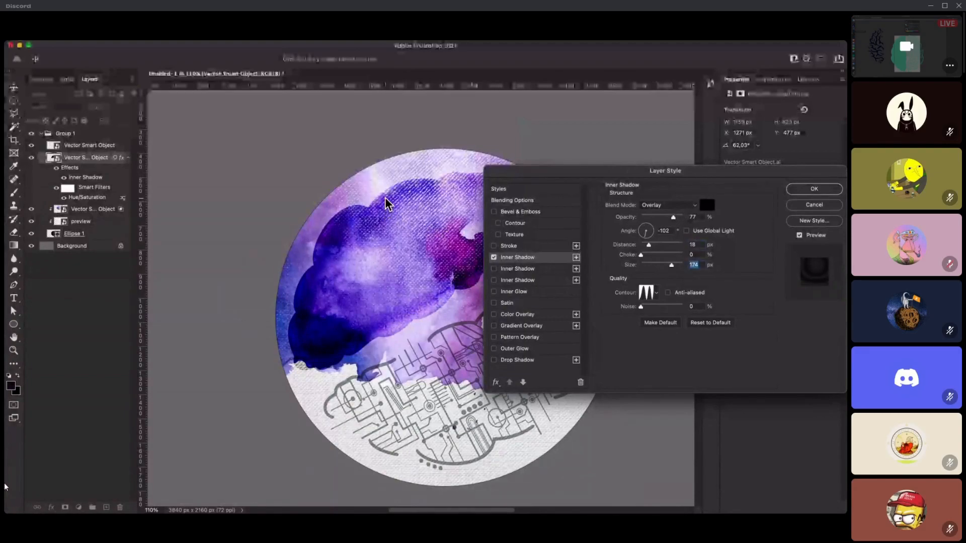
{"action": "left_click_drag", "start_coordinate": [586, 171], "coordinate": [722, 233]}
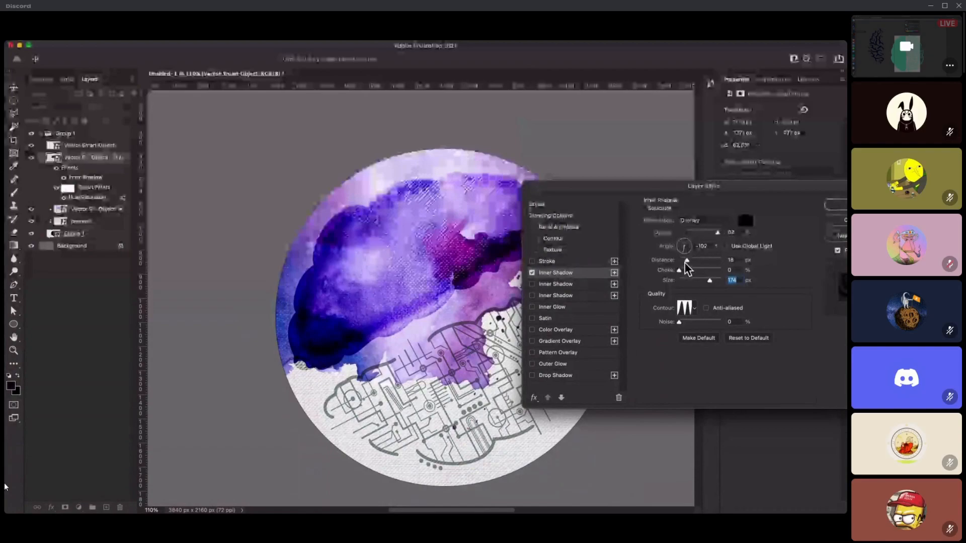
{"action": "left_click_drag", "start_coordinate": [685, 261], "coordinate": [670, 278]}
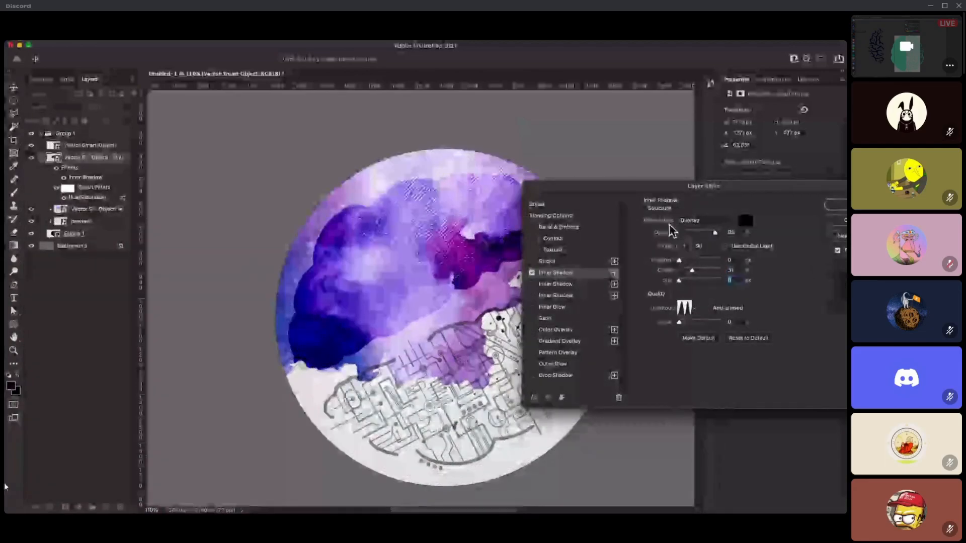
- Switch off the silhouette's inner shadow, close its style settings and undo the silhouette's accidental move
{"action": "left_click", "coordinate": [532, 273]}
{"action": "left_click", "coordinate": [839, 208]}
{"action": "left_click_drag", "start_coordinate": [402, 233], "coordinate": [246, 206]}
{"action": "key", "text": "super+z"}
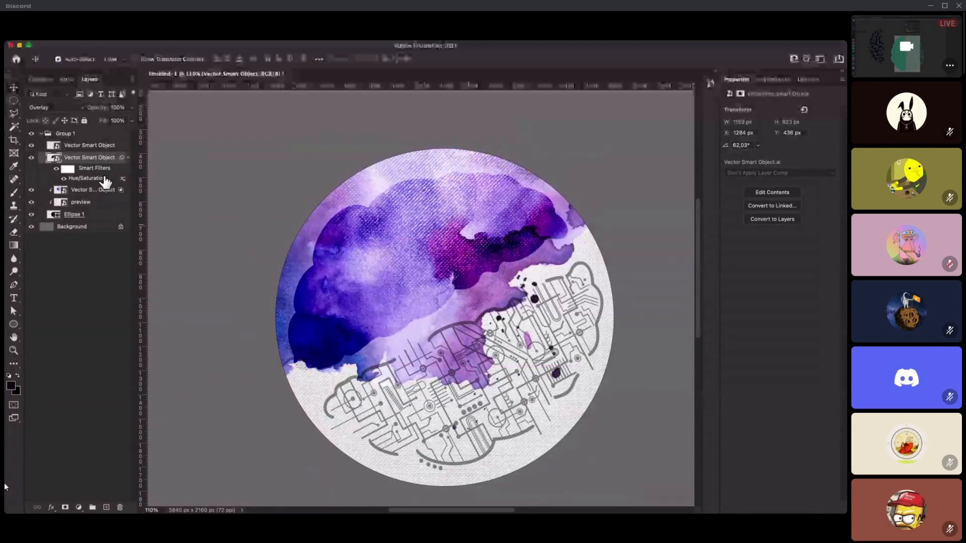
- Duplicate the brain silhouette layer, add a layer mask to the copy and reduce the brush size for painting on the mask
{"action": "key", "text": "super+j"}
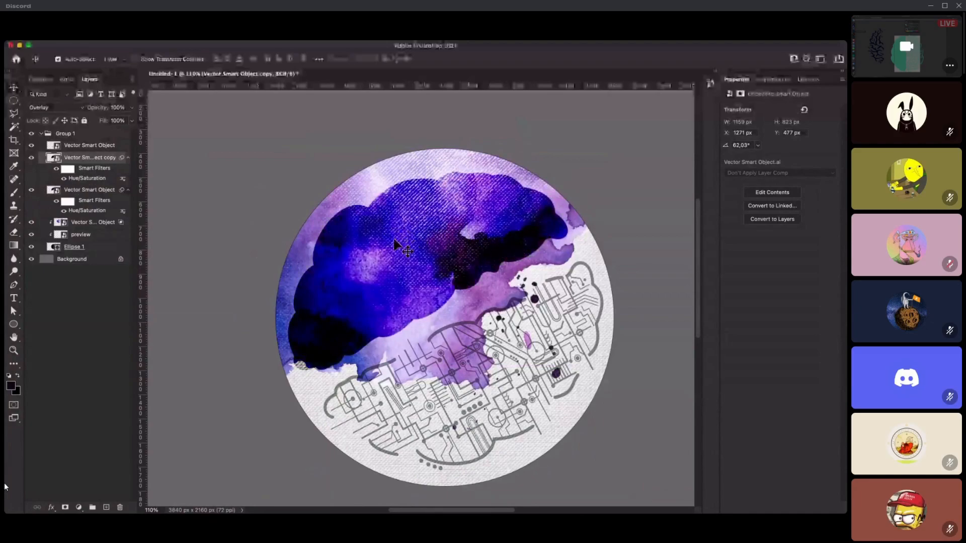
{"action": "left_click", "coordinate": [66, 507]}
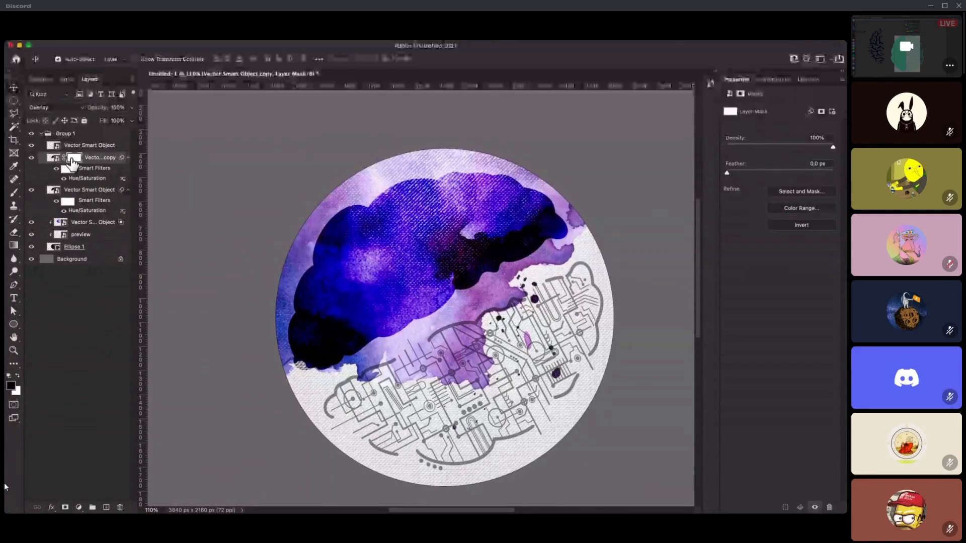
{"action": "key", "text": "b"}
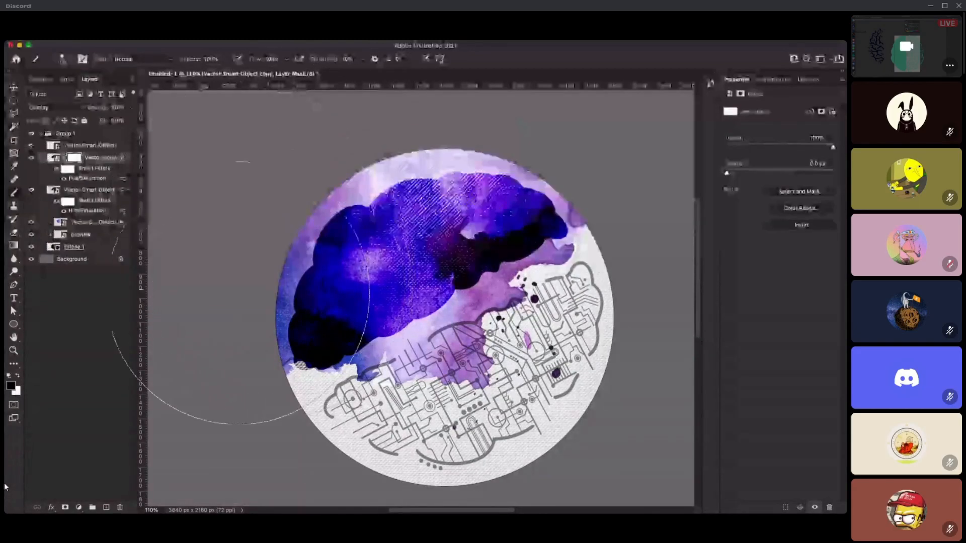
{"action": "key", "text": "bracketleft"}
{"action": "key", "text": "bracketleft"}
{"action": "key", "text": "bracketleft"}
{"action": "key", "text": "bracketleft"}
{"action": "key", "text": "bracketleft"}
{"action": "key", "text": "bracketleft"}
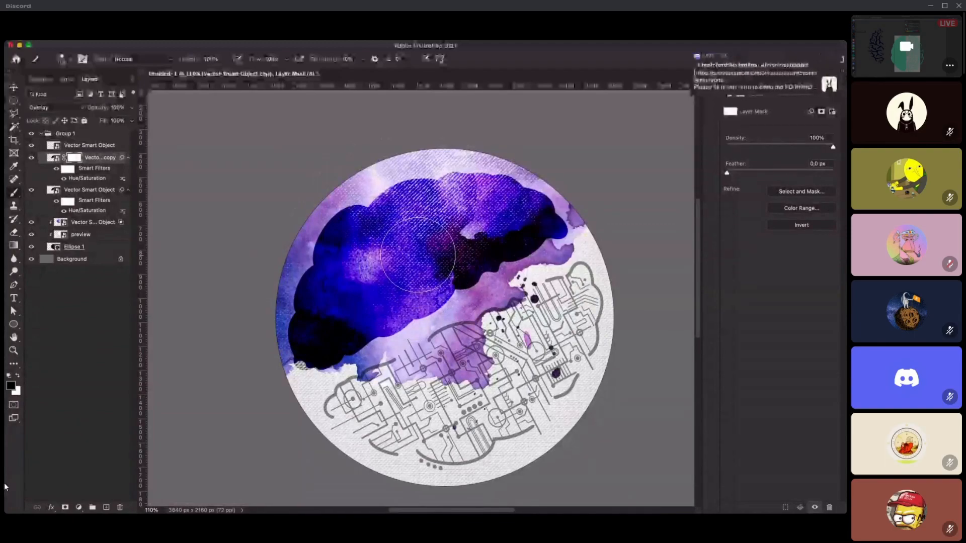
{"action": "key", "text": "bracketright"}
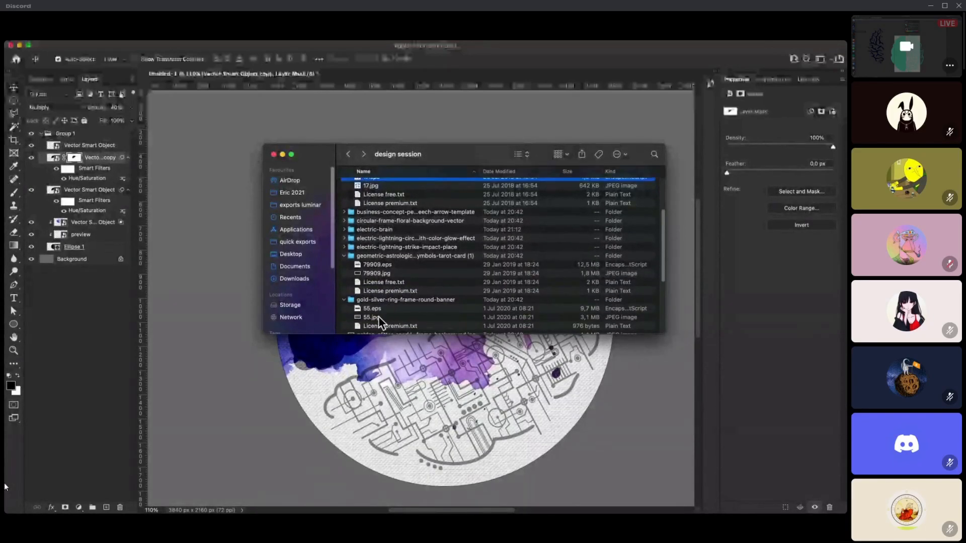
- Preview 55.jpg from the gold-silver-ring-frame-round-banner folder and open 55.eps in Illustrator
{"action": "left_click", "coordinate": [378, 317]}
{"action": "key", "text": "space"}
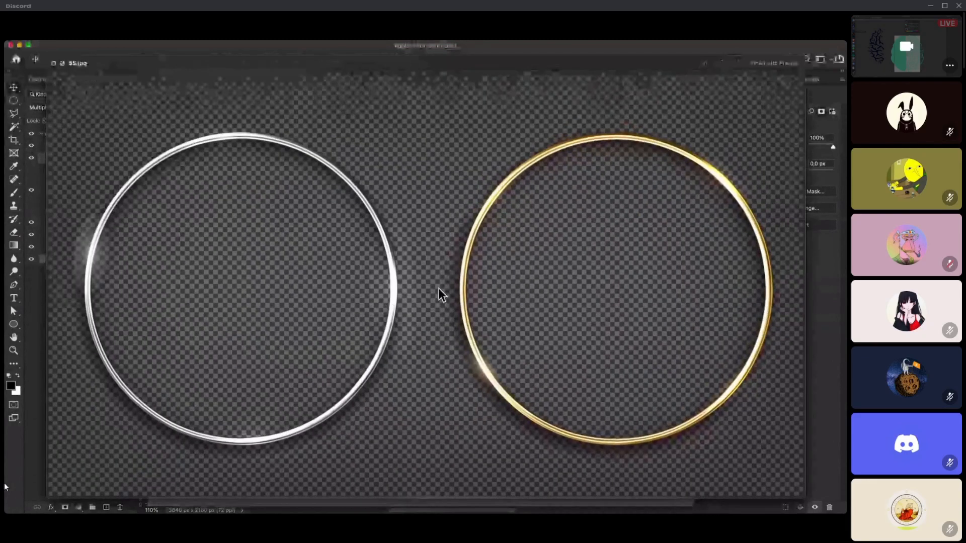
{"action": "key", "text": "space"}
{"action": "double_click", "coordinate": [415, 308]}
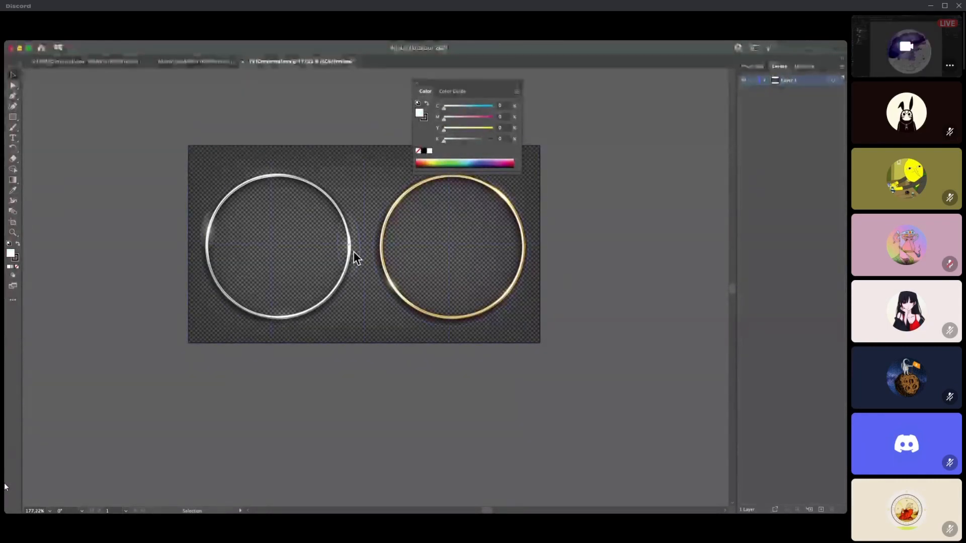
- Isolate the silver ring inside its nested groups and select it, undoing the test move
{"action": "double_click", "coordinate": [333, 206]}
{"action": "left_click", "coordinate": [332, 202]}
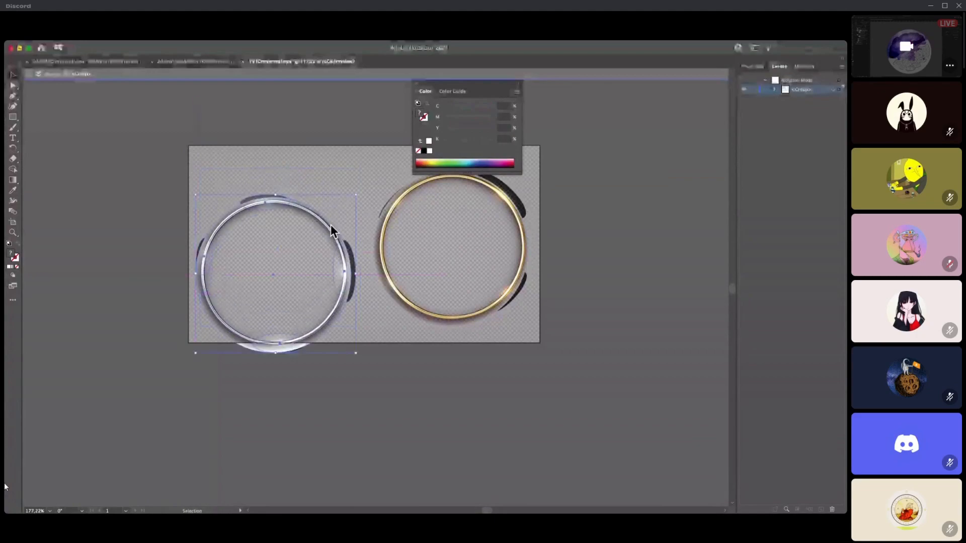
{"action": "double_click", "coordinate": [334, 205]}
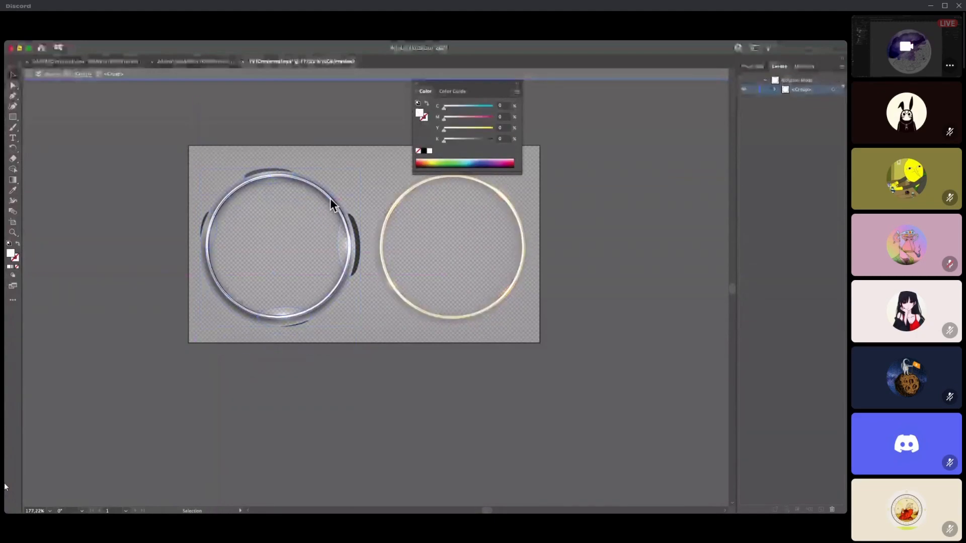
{"action": "left_click", "coordinate": [330, 204]}
{"action": "double_click", "coordinate": [331, 197]}
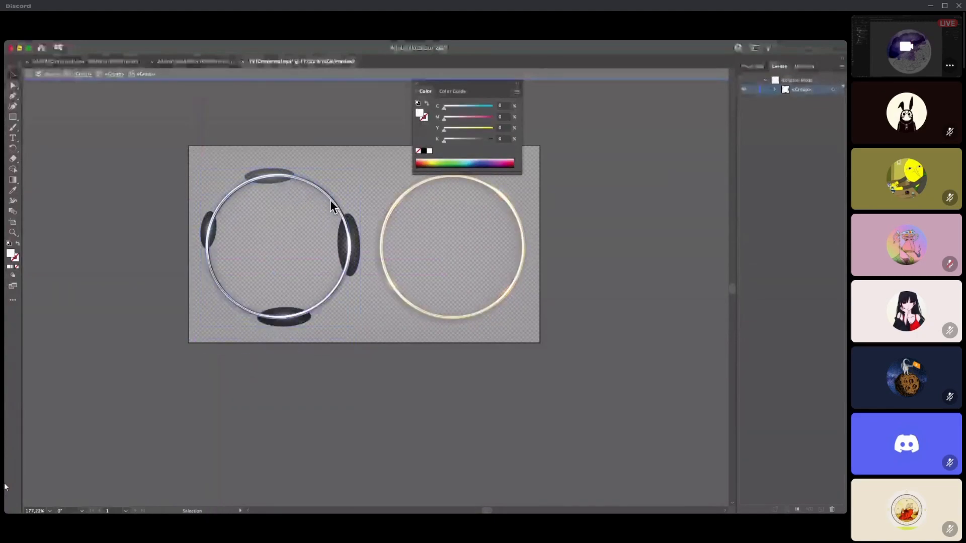
{"action": "left_click", "coordinate": [330, 199]}
{"action": "left_click_drag", "start_coordinate": [336, 201], "coordinate": [360, 183]}
{"action": "key", "text": "super+z"}
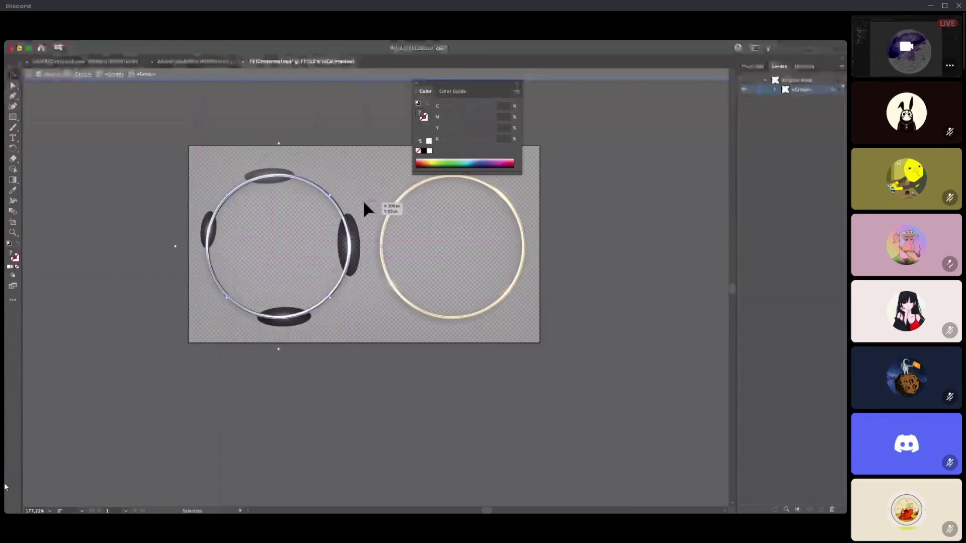
- Copy the silver ring, switch to Photoshop and paste it into the circular design as a smart object
{"action": "key", "text": "super+c"}
{"action": "key", "text": "super+Tab"}
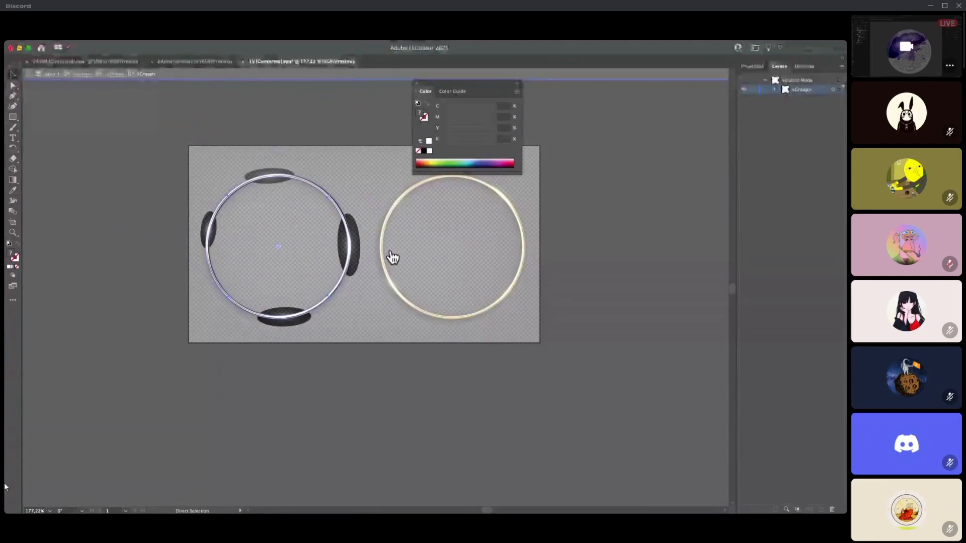
{"action": "key", "text": "super+Tab"}
{"action": "key", "text": "super+v"}
{"action": "left_click", "coordinate": [465, 250]}
- Scale the pasted ring to about 1410 x 1410 px and position it around the circle's edge at X 1218 px, Y 375 px
{"action": "left_click_drag", "start_coordinate": [441, 278], "coordinate": [635, 153]}
{"action": "left_click_drag", "start_coordinate": [453, 246], "coordinate": [477, 262]}
{"action": "left_click_drag", "start_coordinate": [623, 145], "coordinate": [618, 149]}
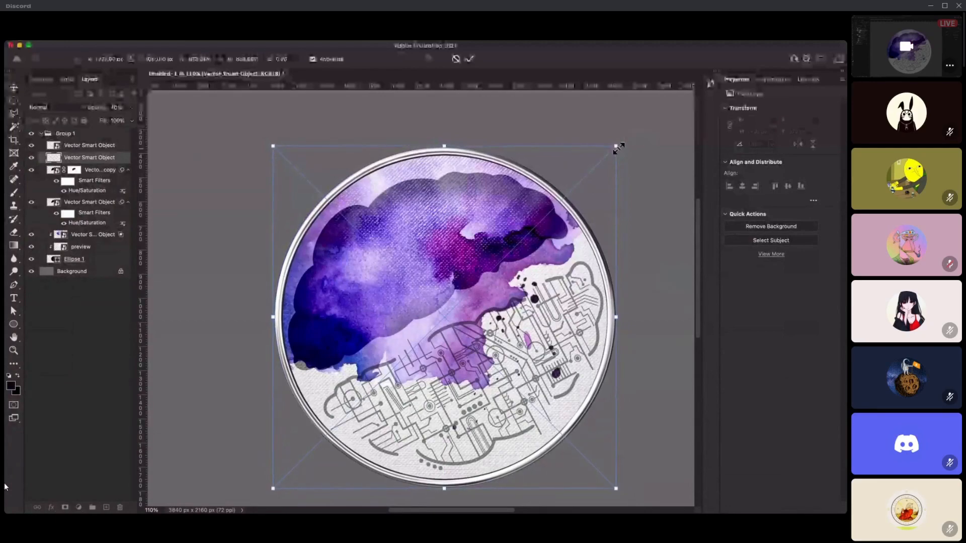
{"action": "key", "text": "Return"}
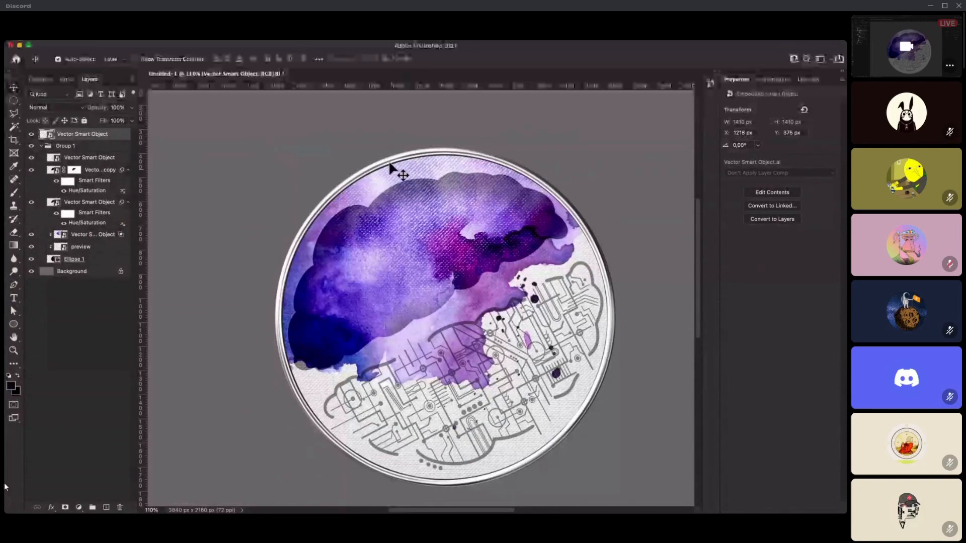
{"action": "left_click_drag", "start_coordinate": [396, 159], "coordinate": [396, 159]}
- Draw a circular marquee selection over the artwork inside the silver ring
{"action": "left_click", "coordinate": [14, 101]}
{"action": "left_click_drag", "start_coordinate": [331, 162], "coordinate": [670, 456]}
{"action": "left_click_drag", "start_coordinate": [528, 369], "coordinate": [477, 374]}
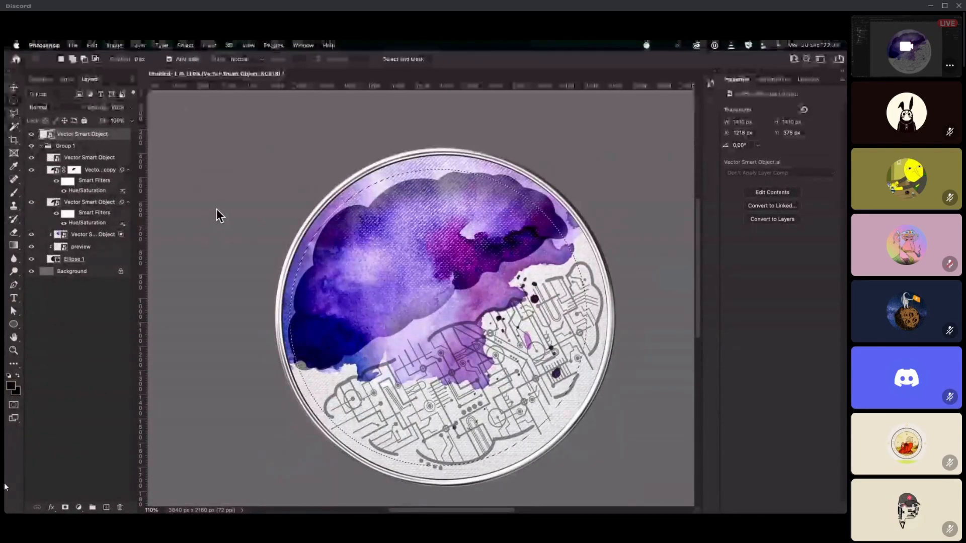
- Transform the selection to about 1333 x 1333 px at X 1250 px, Y 413 px so it follows the ring's inner edge
{"action": "key", "text": "super+t"}
{"action": "left_click_drag", "start_coordinate": [590, 165], "coordinate": [610, 152]}
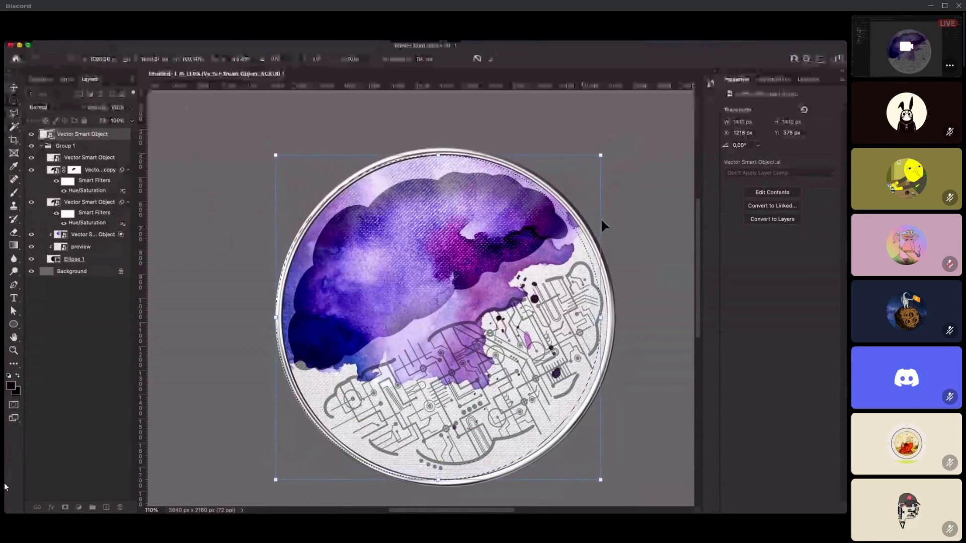
{"action": "key", "text": "shift+Right"}
{"action": "key", "text": "shift+Right"}
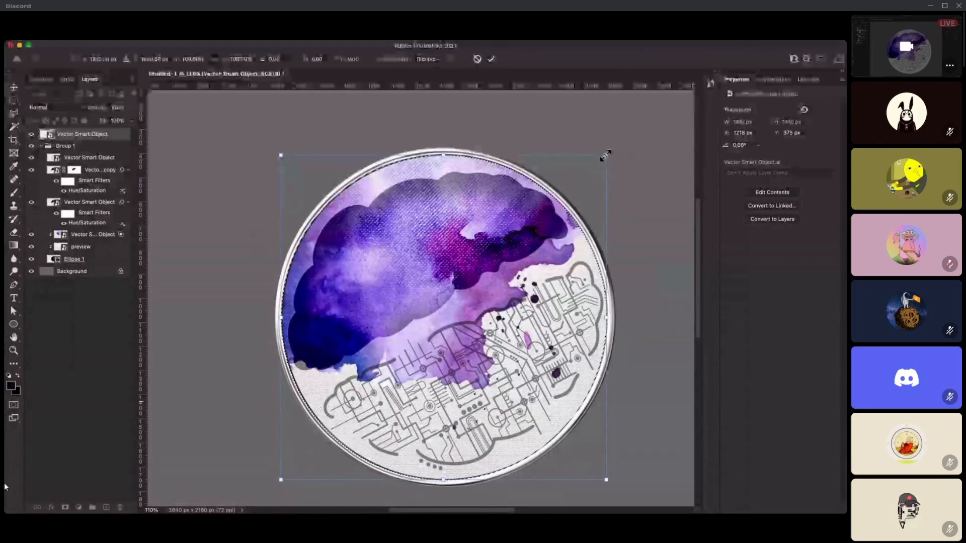
{"action": "left_click_drag", "start_coordinate": [606, 154], "coordinate": [605, 156]}
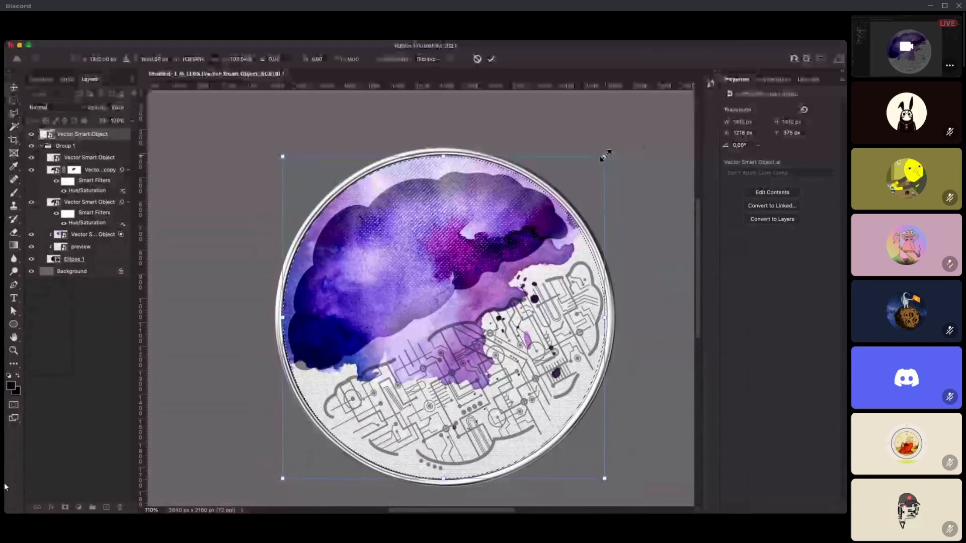
{"action": "key", "text": "Return"}
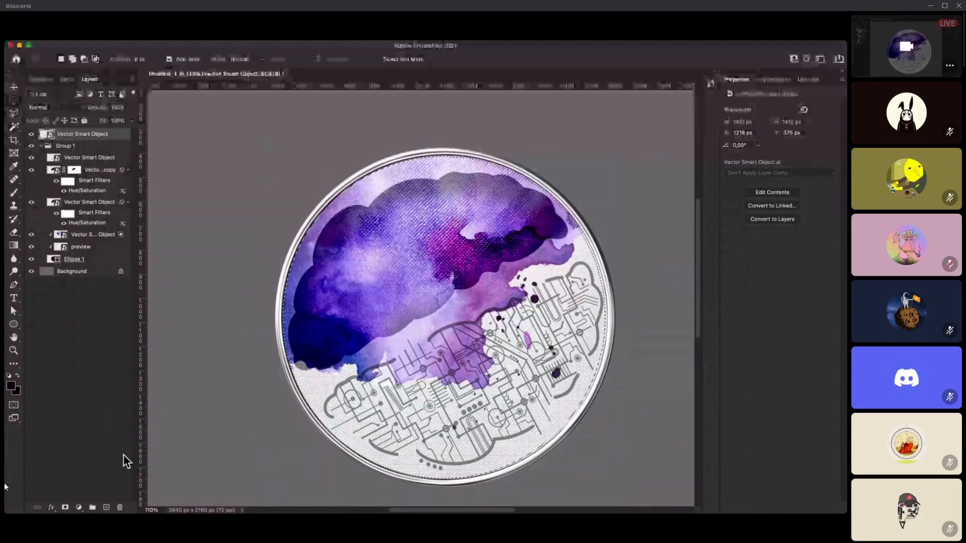
- Add a new layer above the ring, fill the circular selection with the black foreground color and deselect it
{"action": "left_click", "coordinate": [106, 507]}
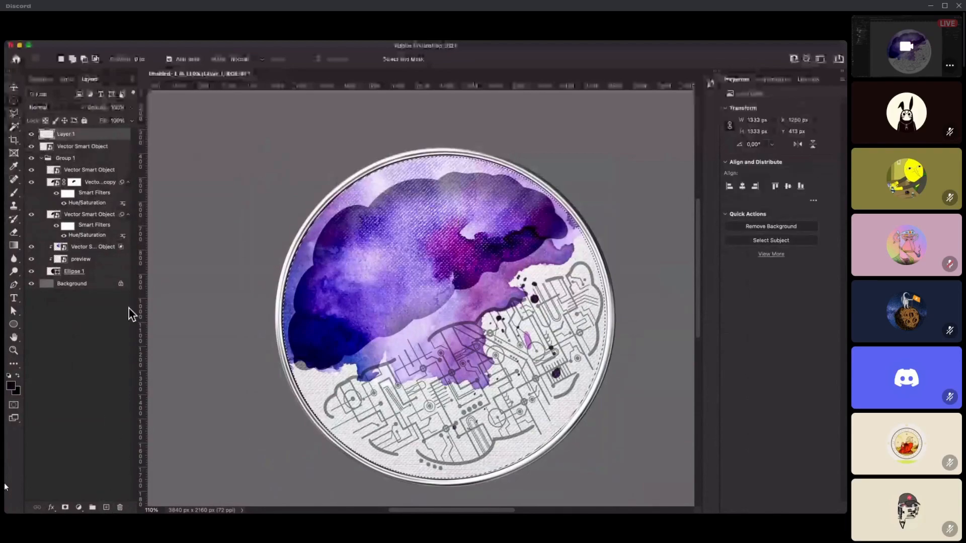
{"action": "key", "text": "alt+BackSpace"}
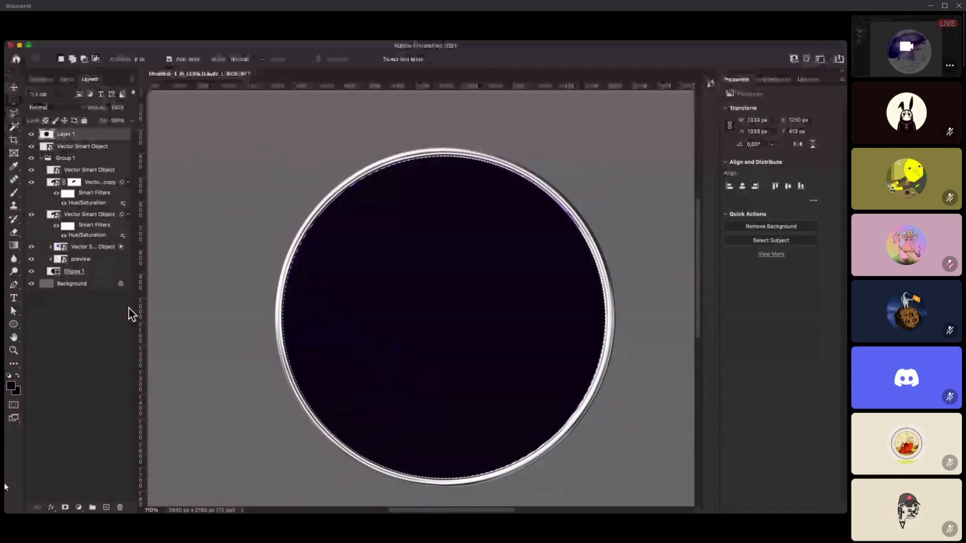
{"action": "key", "text": "ctrl+d"}
{"action": "key", "text": "v"}
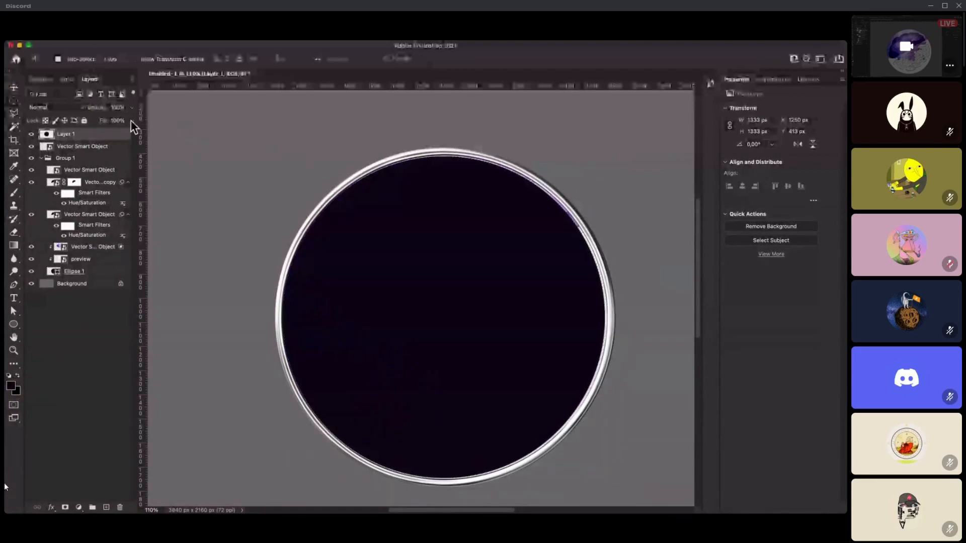
- Lower the black circle layer's fill opacity to 1% and add an Inner Shadow in Overlay mode, about 142 px in size
{"action": "left_click", "coordinate": [92, 132]}
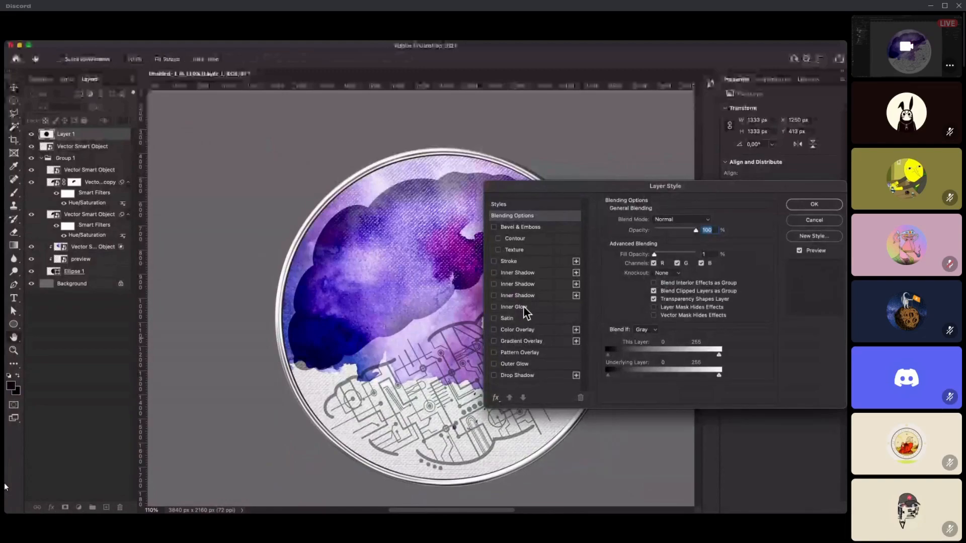
{"action": "left_click", "coordinate": [524, 273]}
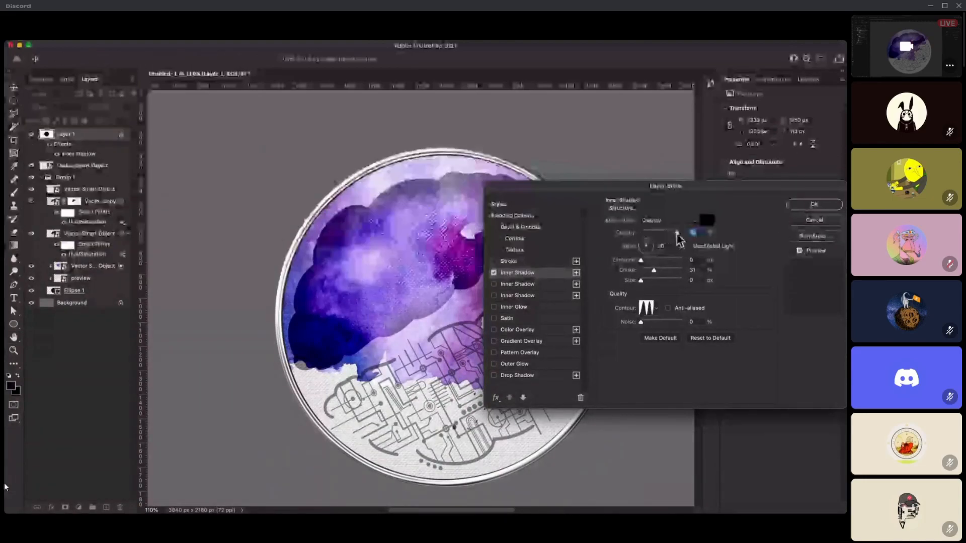
{"action": "left_click_drag", "start_coordinate": [643, 264], "coordinate": [641, 263]}
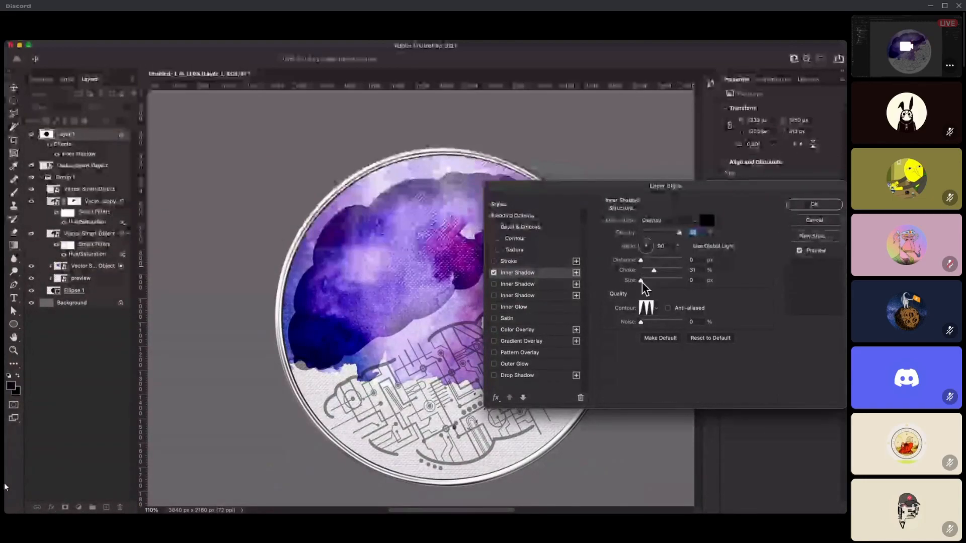
{"action": "left_click", "coordinate": [655, 280]}
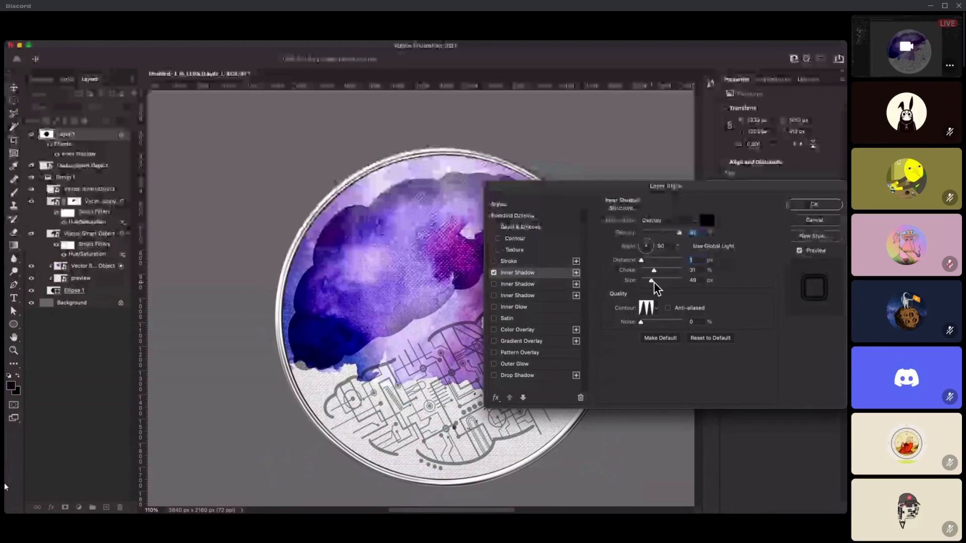
{"action": "left_click_drag", "start_coordinate": [659, 283], "coordinate": [667, 281]}
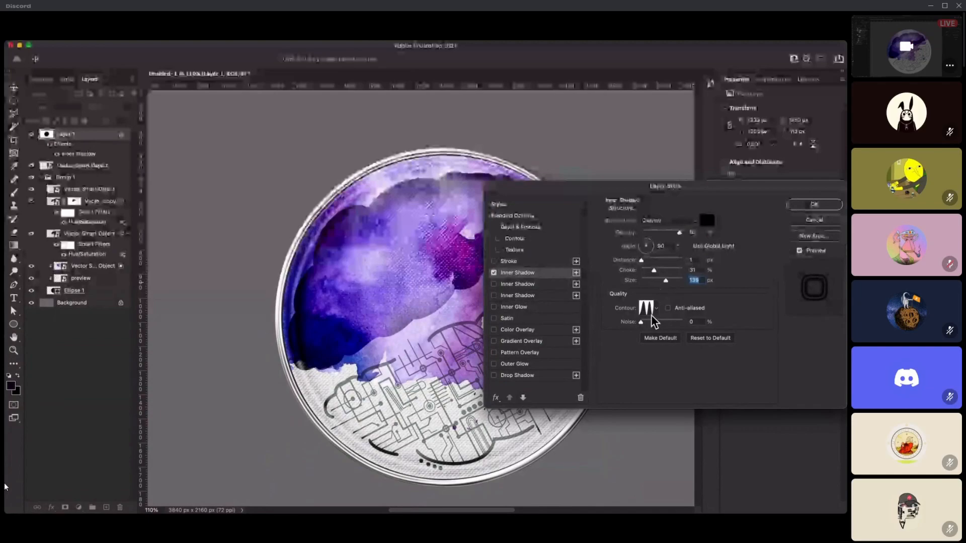
- Change the inner shadow's contour preset to Linear
{"action": "left_click", "coordinate": [649, 307]}
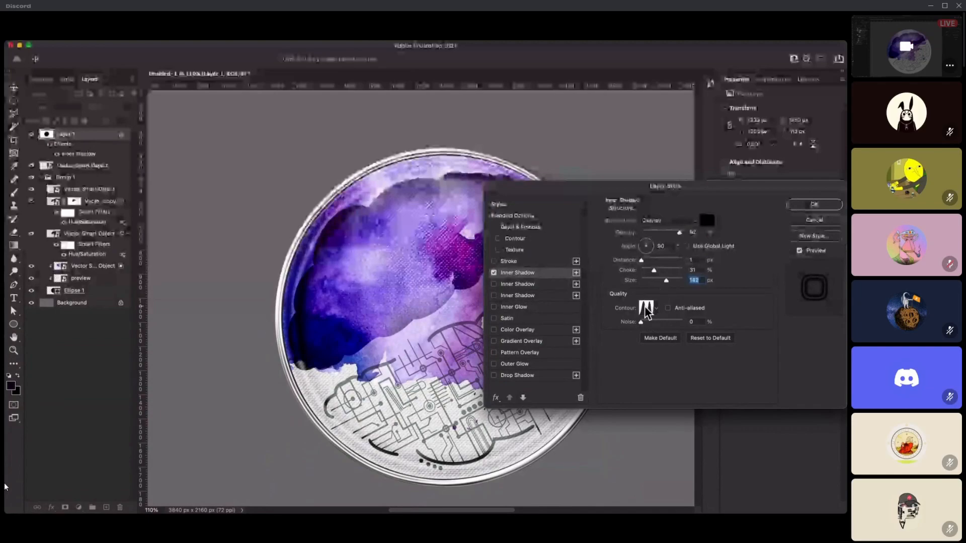
{"action": "left_click", "coordinate": [403, 197]}
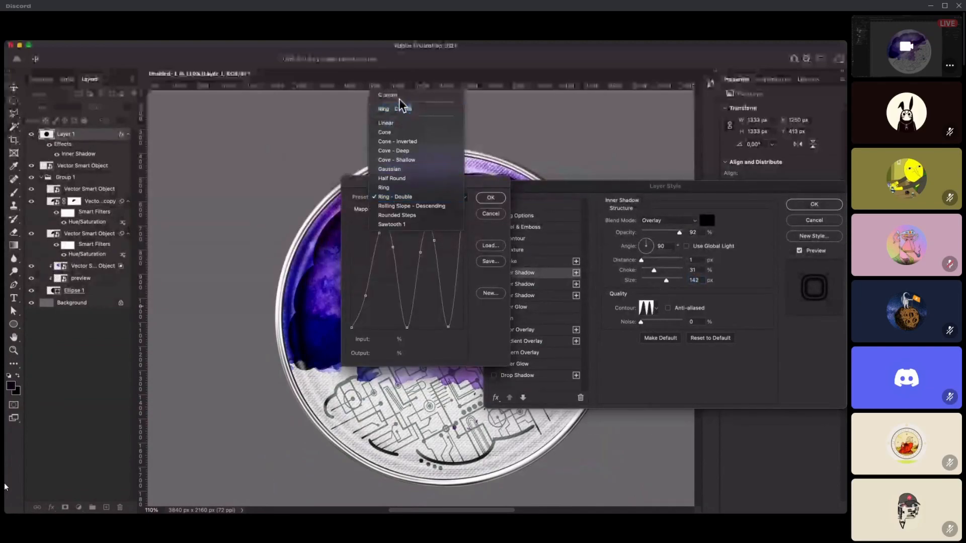
{"action": "left_click", "coordinate": [401, 132]}
{"action": "left_click", "coordinate": [491, 197]}
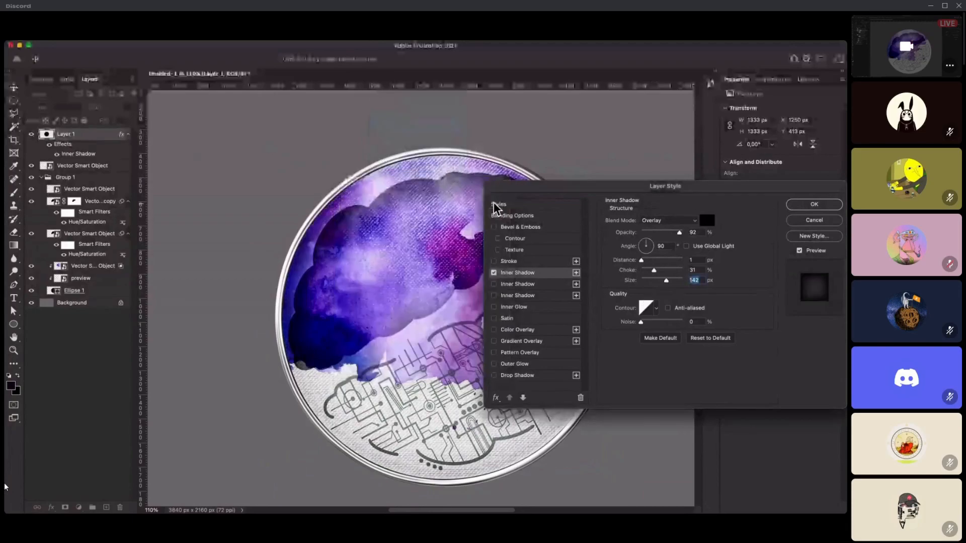
- Set the inner shadow to 98% opacity, 0 px distance, 61% choke and 80 px size, and enlarge the layer to about 1342 x 1342 px
{"action": "left_click", "coordinate": [660, 233]}
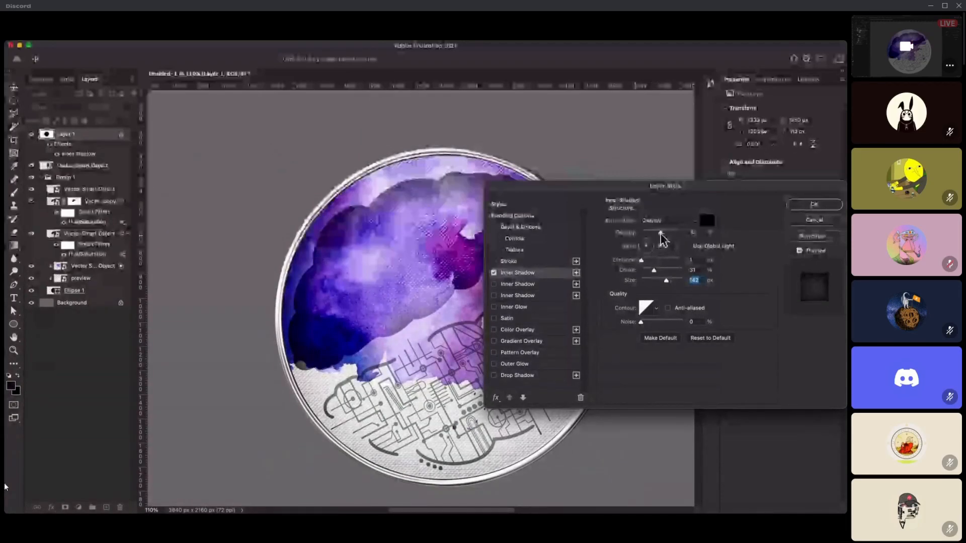
{"action": "left_click", "coordinate": [679, 234]}
{"action": "left_click_drag", "start_coordinate": [641, 260], "coordinate": [658, 276]}
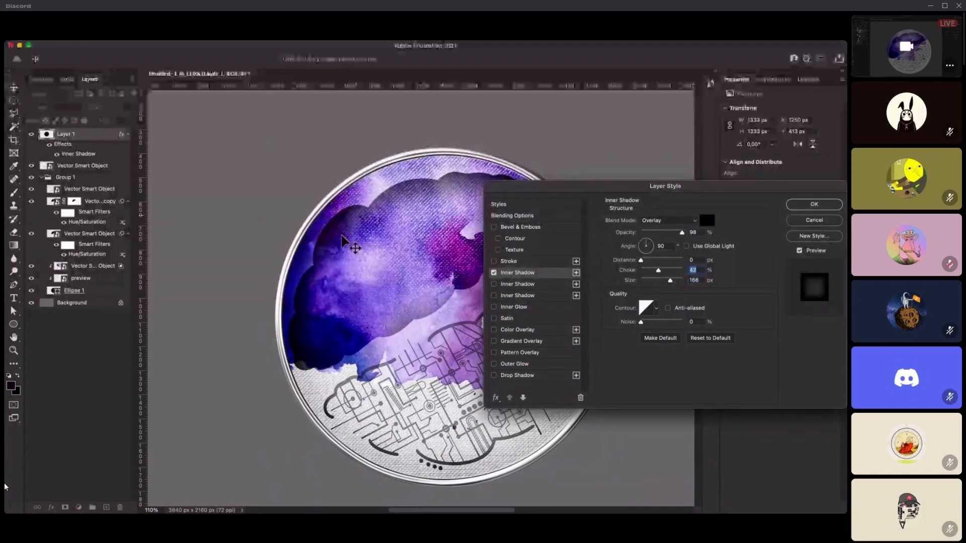
{"action": "left_click_drag", "start_coordinate": [641, 261], "coordinate": [658, 280]}
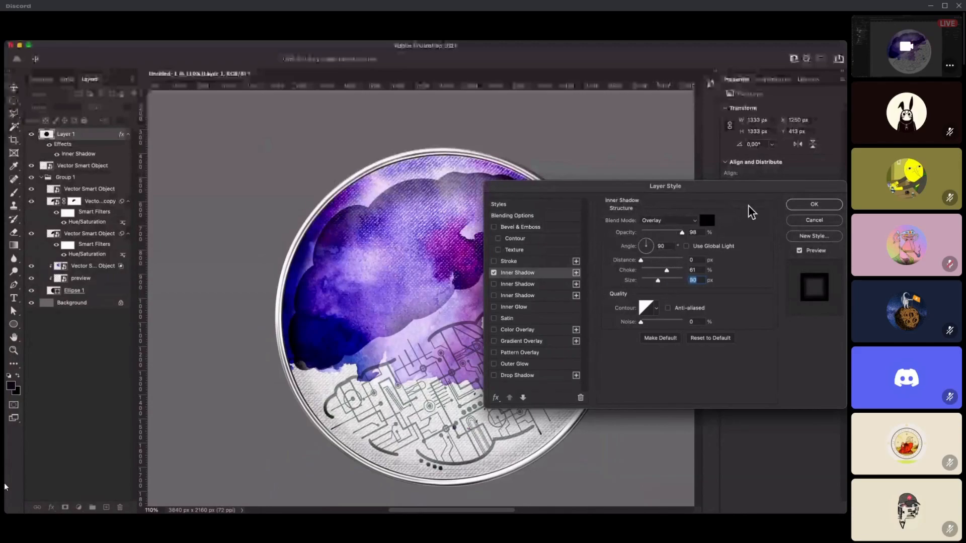
{"action": "left_click", "coordinate": [809, 206]}
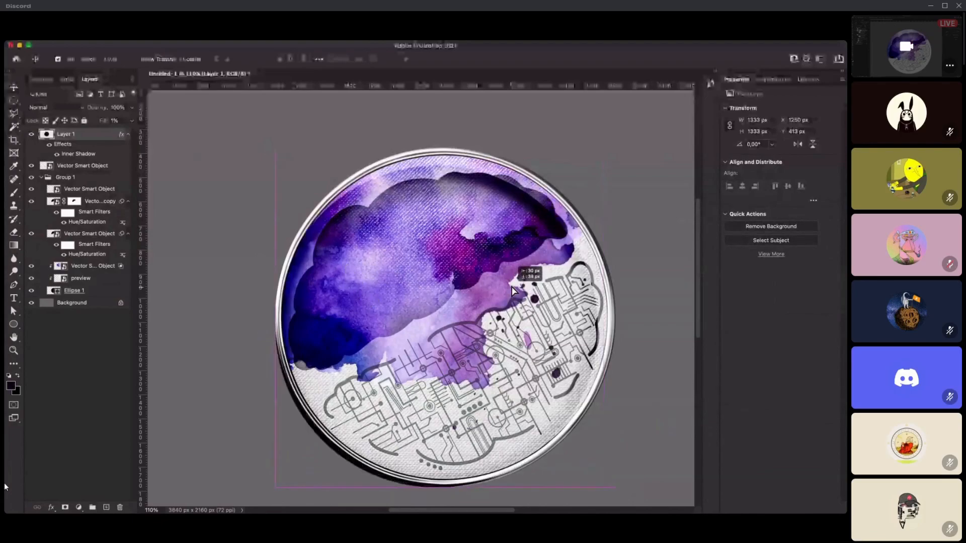
{"action": "key", "text": "ctrl+t"}
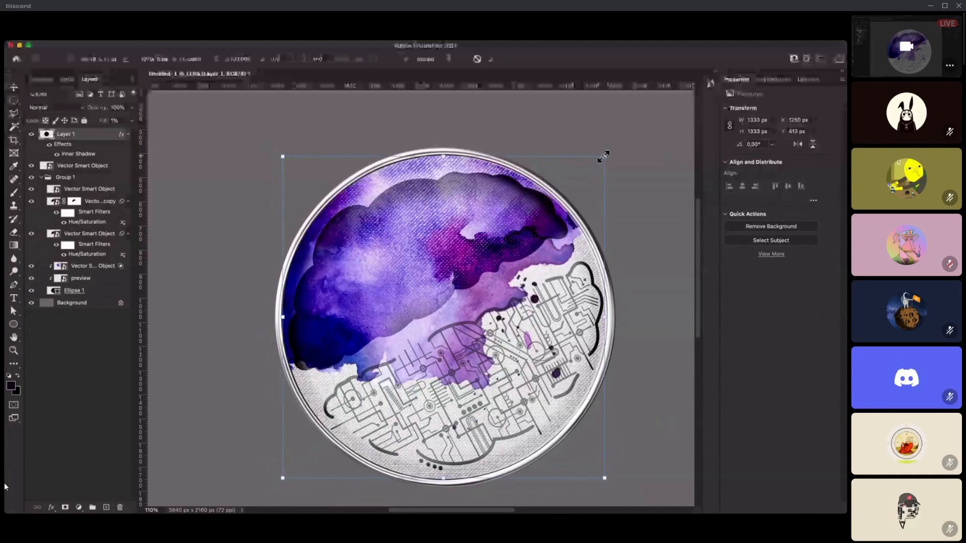
{"action": "left_click_drag", "start_coordinate": [605, 156], "coordinate": [607, 153]}
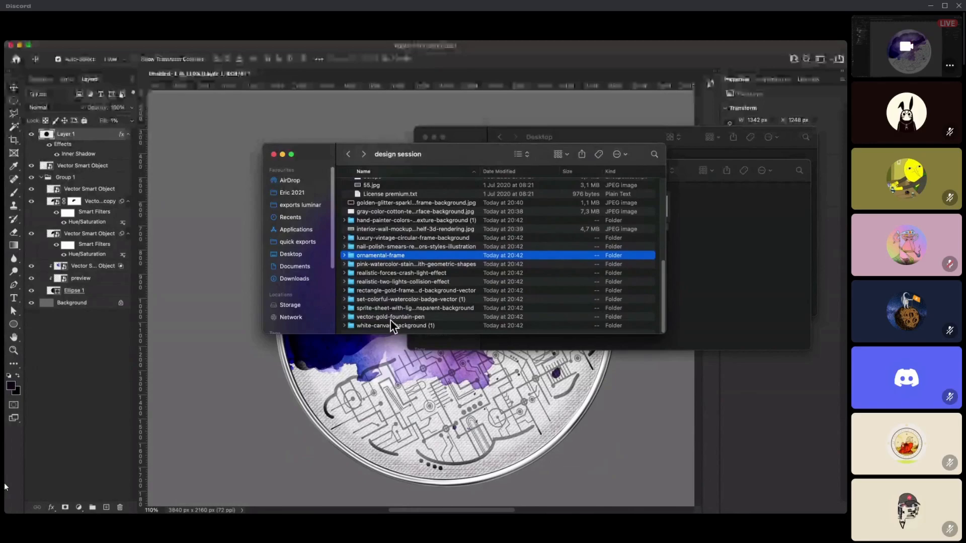
- Preview the files in the lightning sprite sheet folder of the design session assets
{"action": "double_click", "coordinate": [390, 309]}
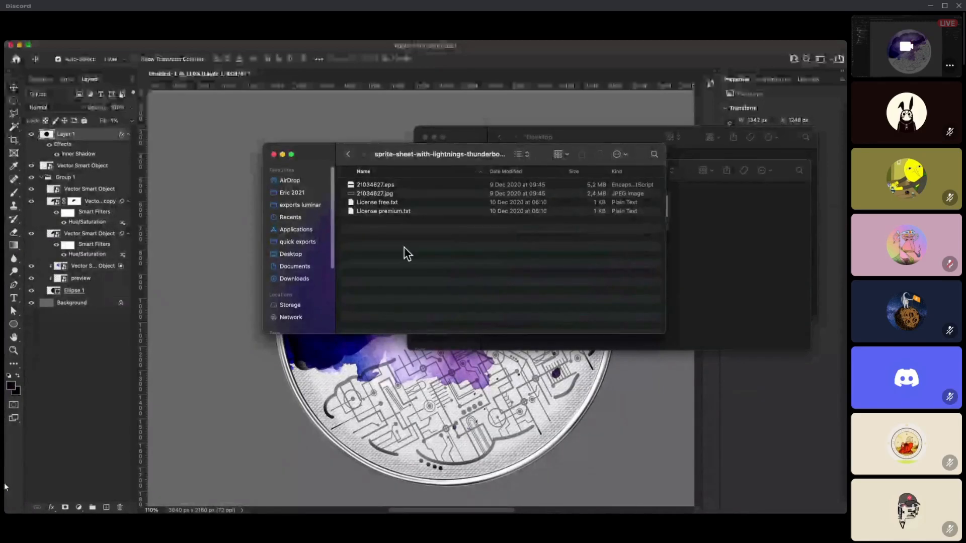
{"action": "double_click", "coordinate": [373, 200]}
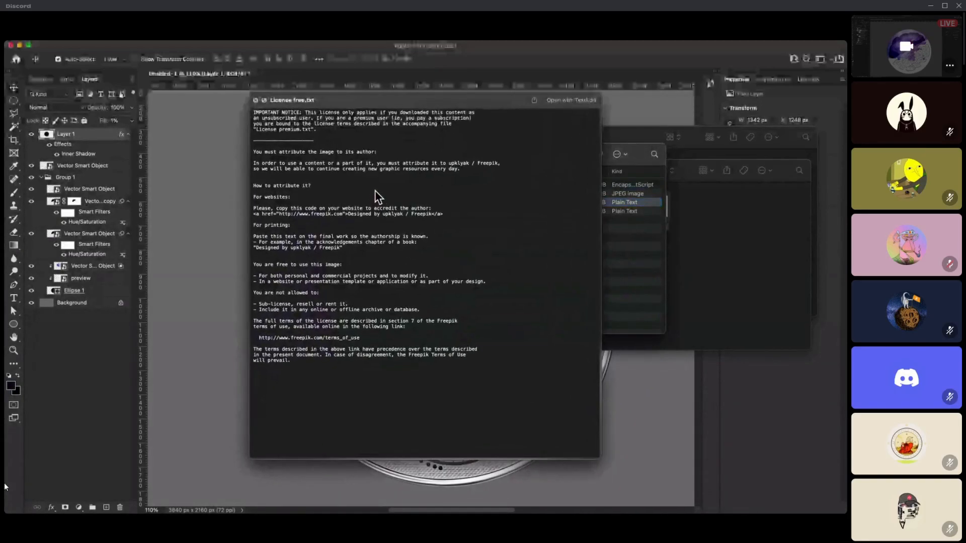
{"action": "key", "text": "space"}
{"action": "left_click", "coordinate": [376, 185]}
{"action": "key", "text": "space"}
{"action": "key", "text": "space"}
{"action": "left_click", "coordinate": [347, 154]}
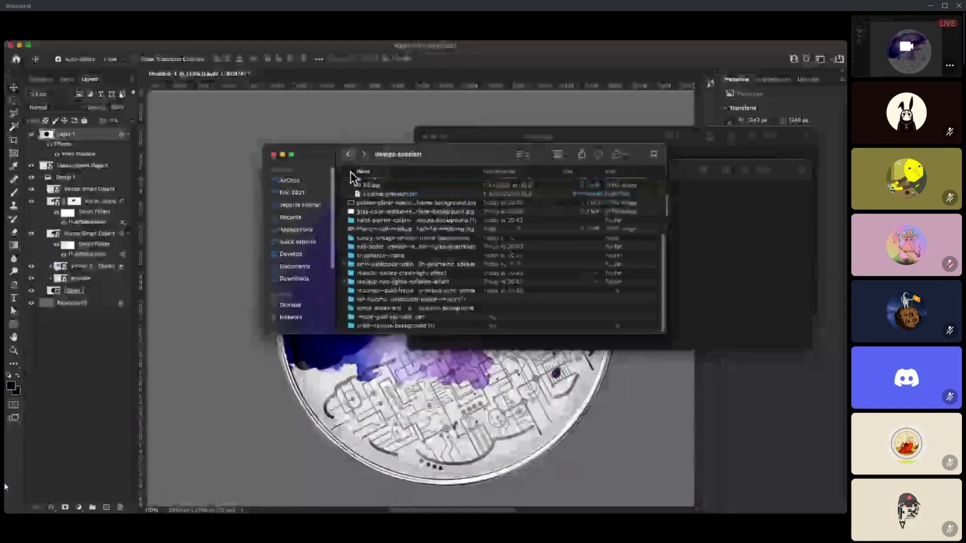
- Browse the design session folder for another graphic, expanding the luxury vintage circular frame and colorful watercolor badge folders
{"action": "left_click", "coordinate": [390, 290]}
{"action": "left_click", "coordinate": [391, 282]}
{"action": "scroll", "coordinate": [403, 288], "scroll_direction": "up", "scroll_amount": 2}
{"action": "scroll", "coordinate": [402, 286], "scroll_direction": "up", "scroll_amount": 6}
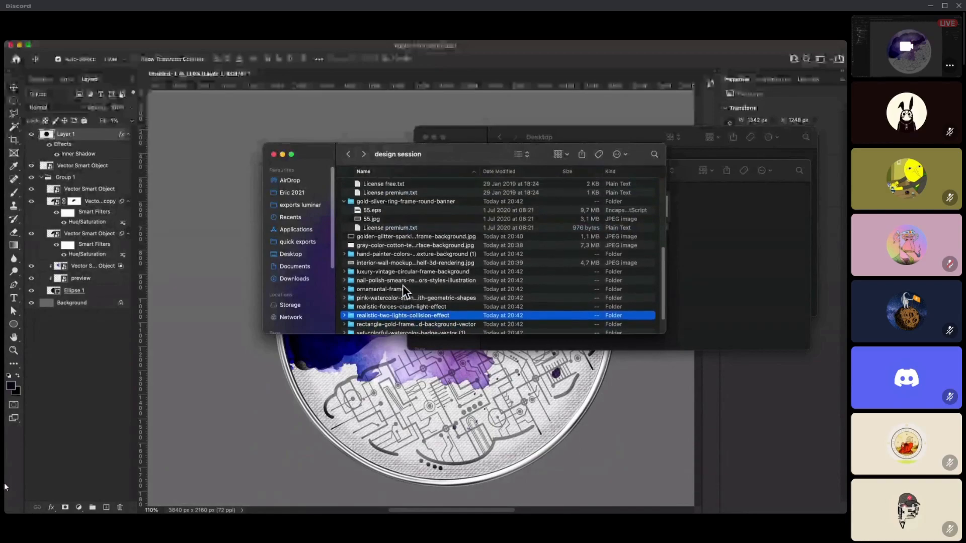
{"action": "scroll", "coordinate": [402, 285], "scroll_direction": "up", "scroll_amount": 4}
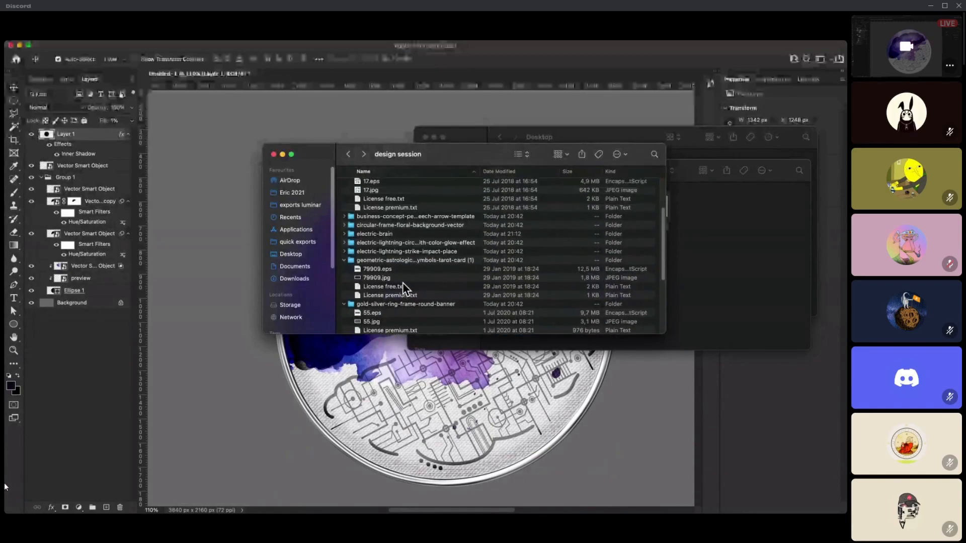
{"action": "scroll", "coordinate": [403, 234], "scroll_direction": "up", "scroll_amount": 2}
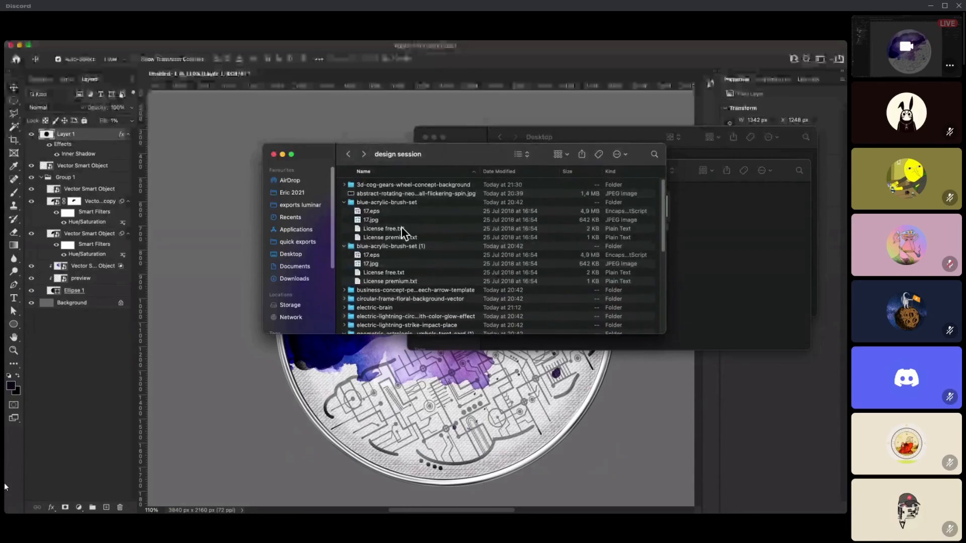
{"action": "scroll", "coordinate": [410, 282], "scroll_direction": "down", "scroll_amount": 4}
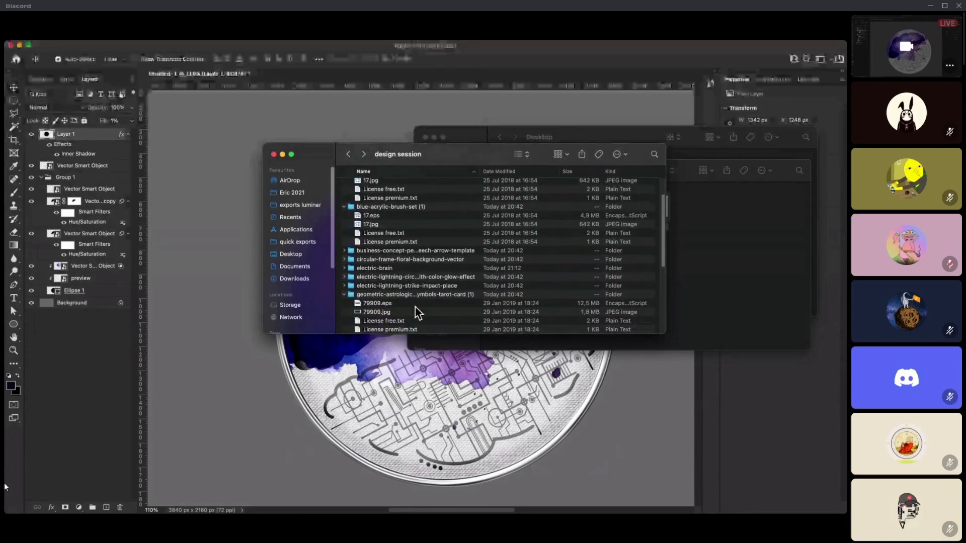
{"action": "scroll", "coordinate": [415, 312], "scroll_direction": "down", "scroll_amount": 5}
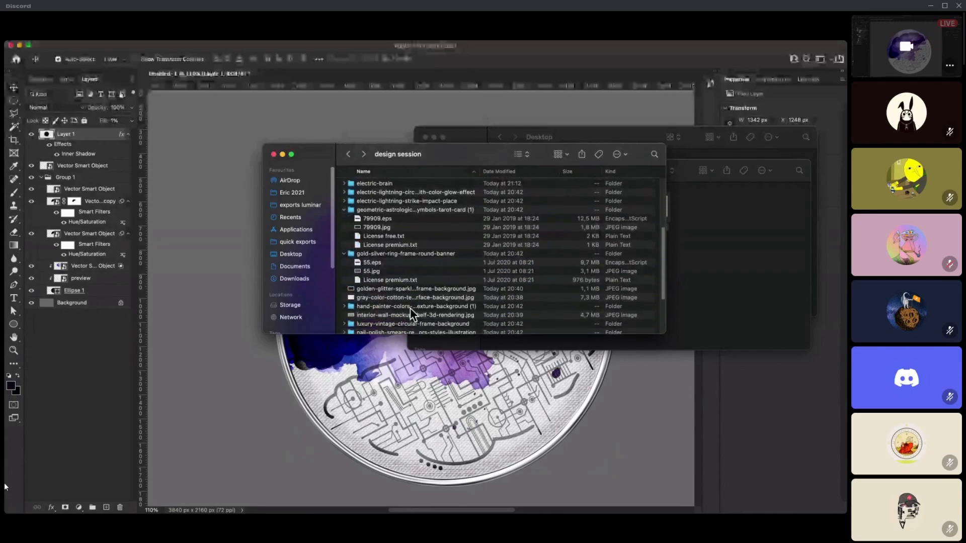
{"action": "scroll", "coordinate": [416, 312], "scroll_direction": "down", "scroll_amount": 2}
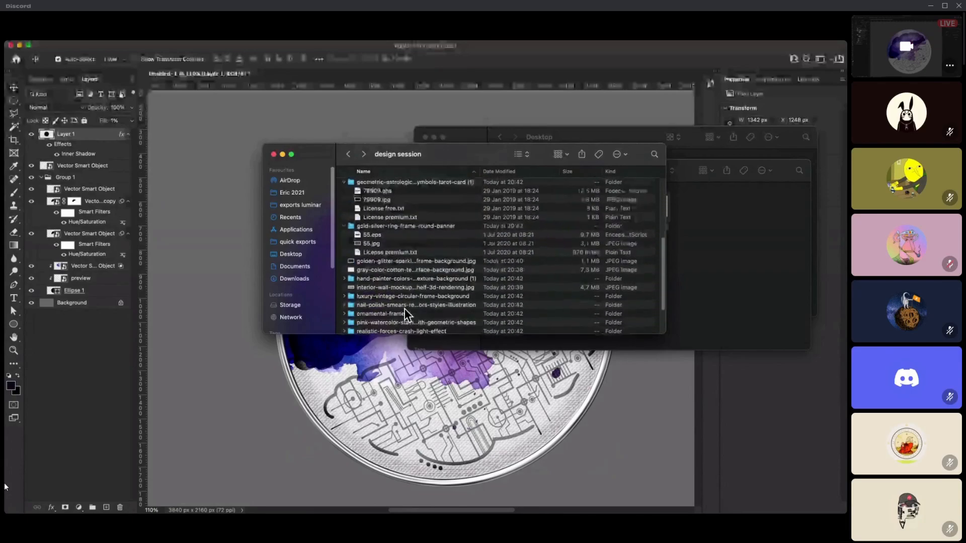
{"action": "left_click", "coordinate": [345, 296]}
{"action": "scroll", "coordinate": [375, 303], "scroll_direction": "down", "scroll_amount": 3}
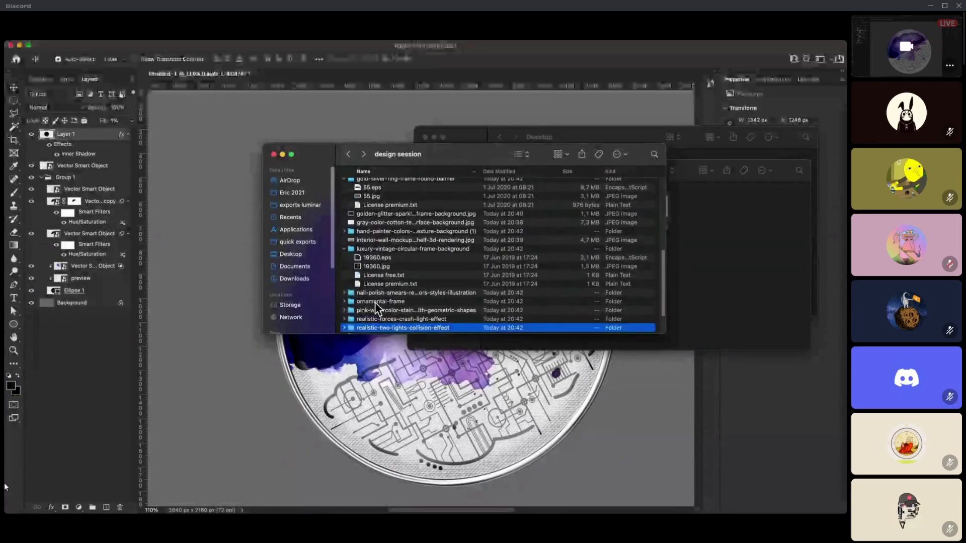
{"action": "scroll", "coordinate": [349, 316], "scroll_direction": "down", "scroll_amount": 2}
{"action": "scroll", "coordinate": [350, 316], "scroll_direction": "down", "scroll_amount": 2}
{"action": "left_click", "coordinate": [346, 299]}
{"action": "scroll", "coordinate": [353, 304], "scroll_direction": "down", "scroll_amount": 2}
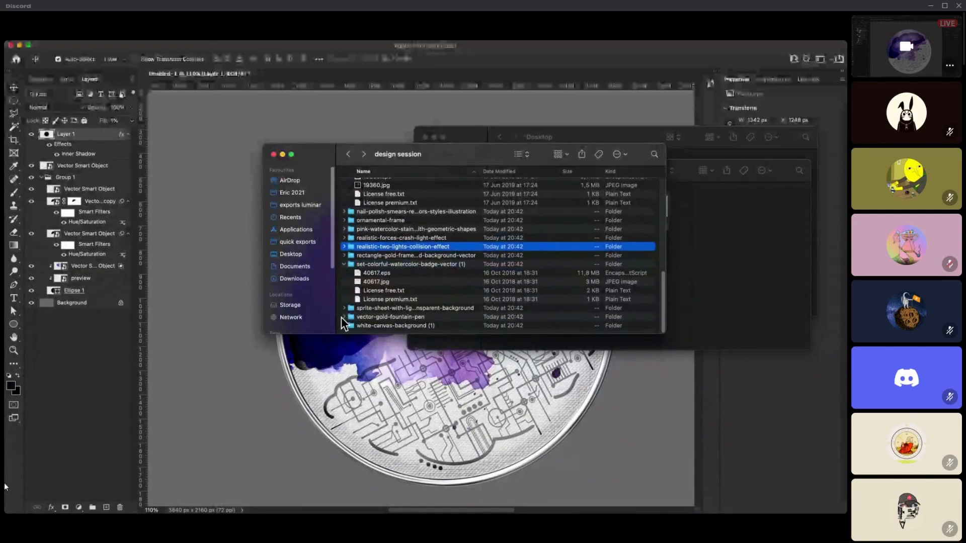
- Open perevayavectordone.eps from the vector-gold-fountain-pen folder in Illustrator
{"action": "left_click", "coordinate": [344, 317]}
{"action": "left_click", "coordinate": [372, 317]}
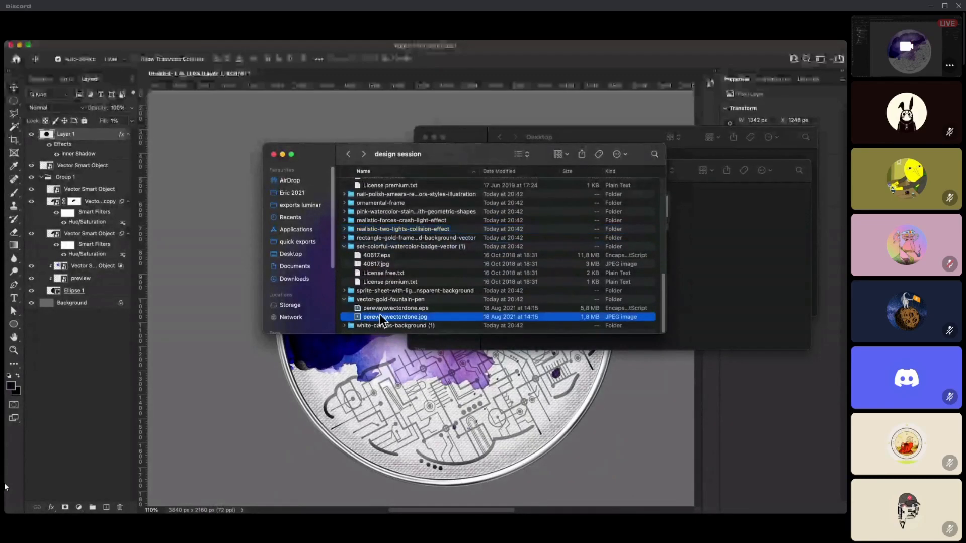
{"action": "double_click", "coordinate": [383, 308]}
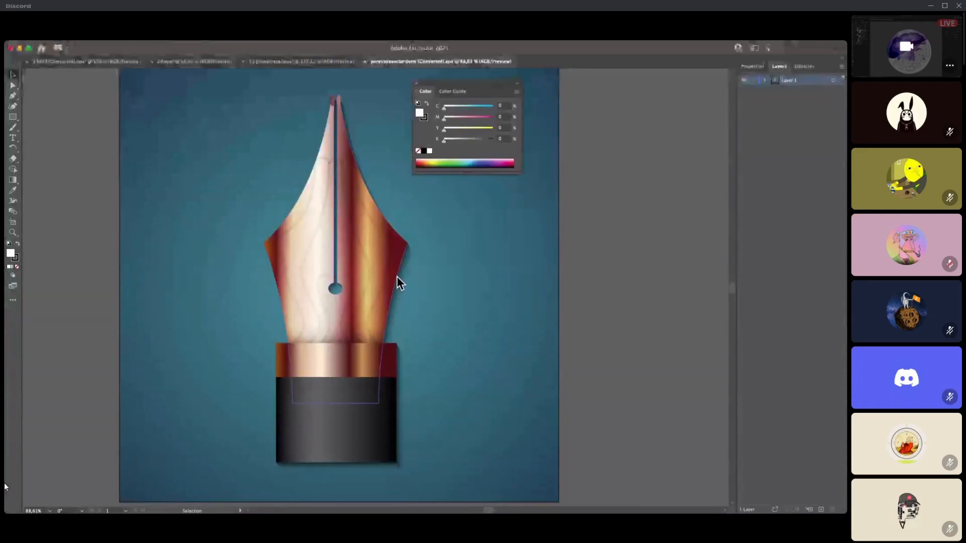
- Move the fountain pen off its teal background and delete the shadow shape behind it
{"action": "left_click", "coordinate": [348, 392]}
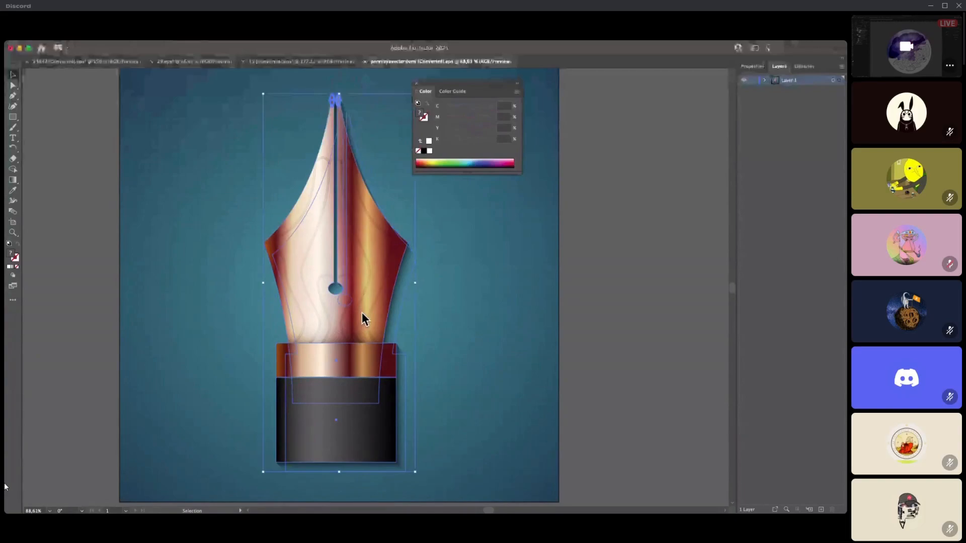
{"action": "left_click_drag", "start_coordinate": [363, 314], "coordinate": [517, 323]}
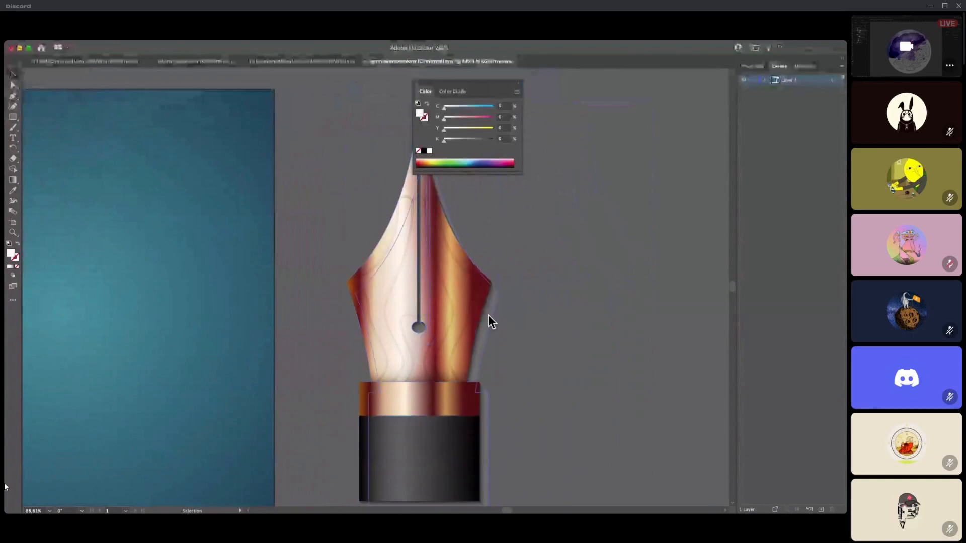
{"action": "double_click", "coordinate": [488, 315]}
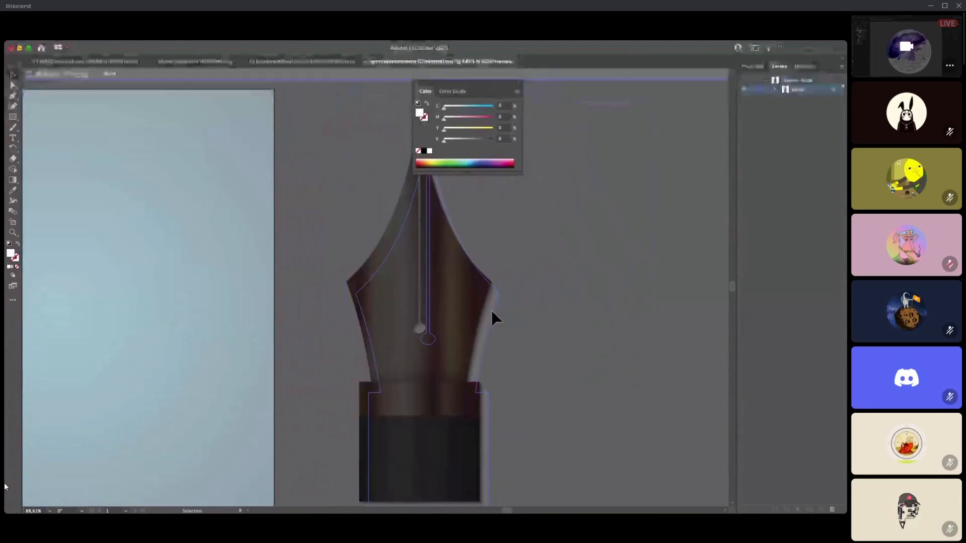
{"action": "left_click_drag", "start_coordinate": [492, 312], "coordinate": [552, 332]}
{"action": "key", "text": "Delete"}
{"action": "double_click", "coordinate": [562, 328]}
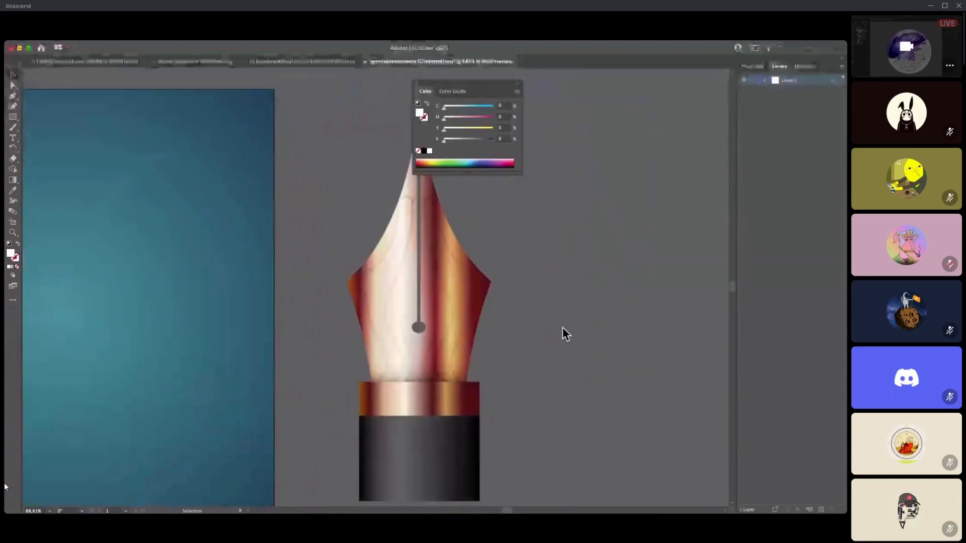
- Copy the whole fountain pen and paste it into the Photoshop circle document as a smart object
{"action": "left_click", "coordinate": [398, 406]}
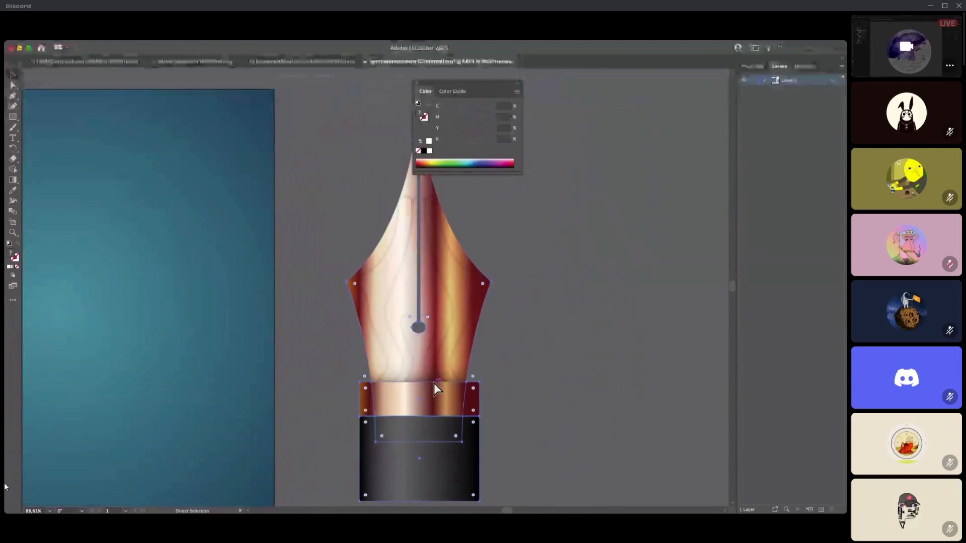
{"action": "mouse_move", "coordinate": [5, 253]}
{"action": "left_click", "coordinate": [9, 170]}
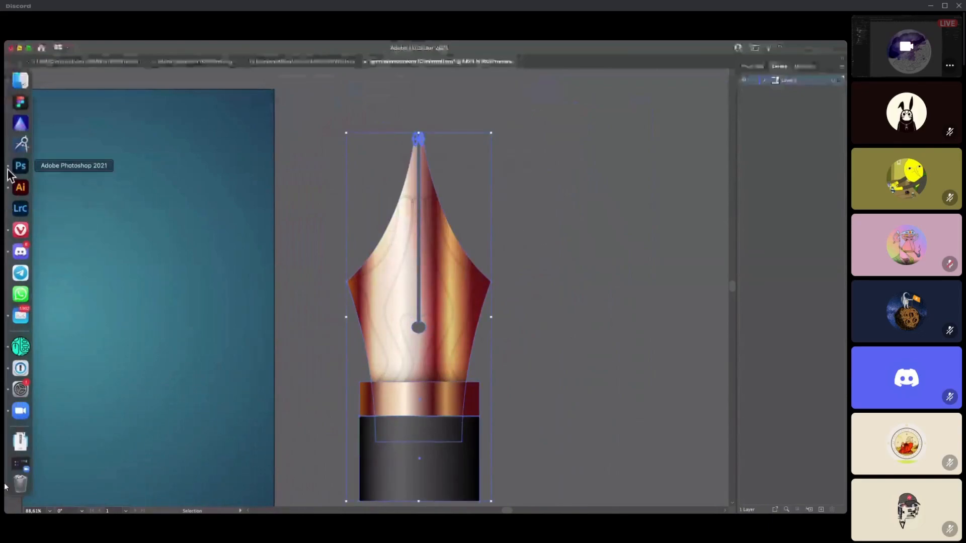
{"action": "key", "text": "ctrl+v"}
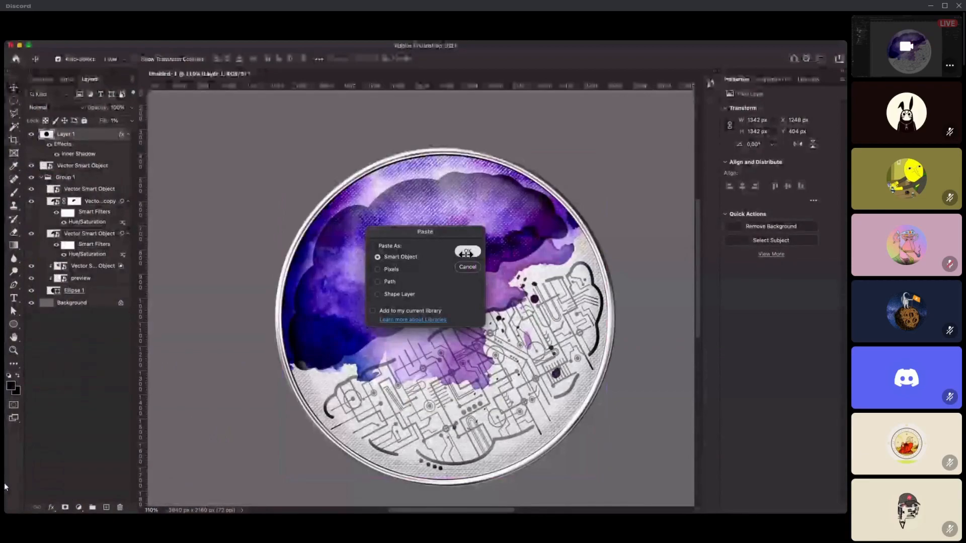
{"action": "left_click", "coordinate": [466, 258]}
- Scale the pasted pen to about 433 x 747 px, rotate it -23.66° and place it over the circle's lower right
{"action": "left_click_drag", "start_coordinate": [425, 300], "coordinate": [449, 396]}
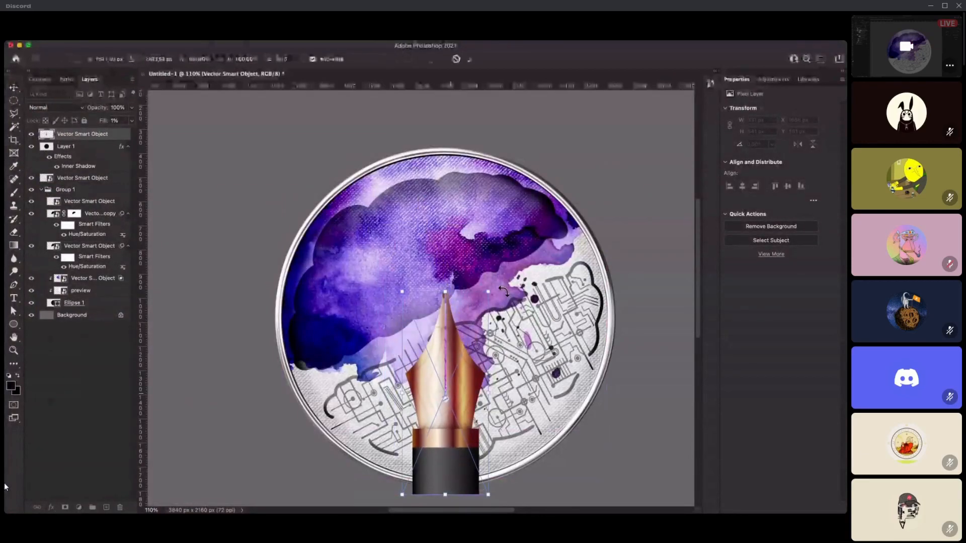
{"action": "left_click_drag", "start_coordinate": [451, 278], "coordinate": [482, 223]}
{"action": "left_click_drag", "start_coordinate": [451, 403], "coordinate": [484, 357]}
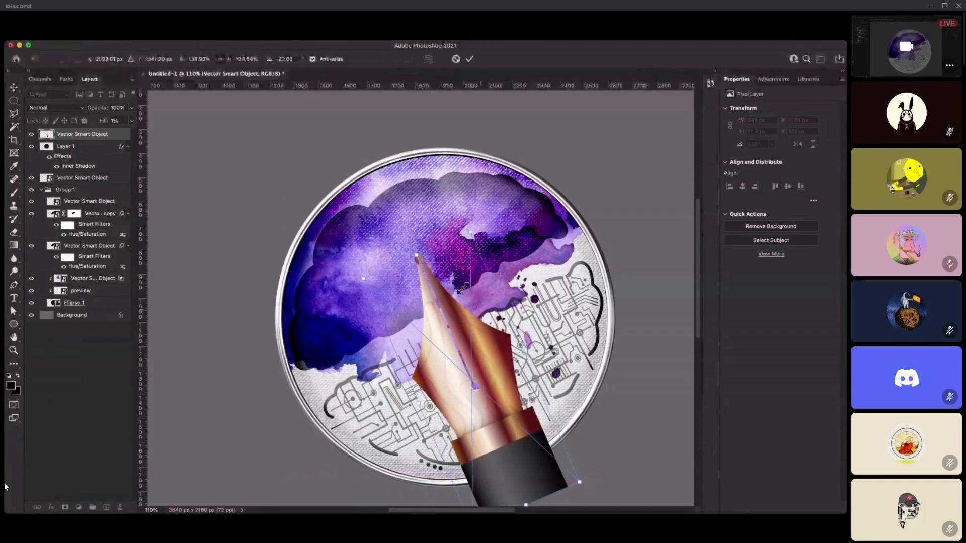
{"action": "left_click_drag", "start_coordinate": [471, 233], "coordinate": [472, 281]}
{"action": "mouse_move", "coordinate": [491, 425]}
{"action": "left_mouse_down"}
{"action": "mouse_move", "coordinate": [510, 432]}
{"action": "mouse_move", "coordinate": [502, 423]}
{"action": "left_mouse_up"}
{"action": "key", "text": "Return"}
- Move the fountain pen layer into Group 1, above the brain-half layers
{"action": "left_click_drag", "start_coordinate": [82, 137], "coordinate": [95, 188]}
{"action": "mouse_move", "coordinate": [102, 267]}
{"action": "left_mouse_down"}
{"action": "mouse_move", "coordinate": [103, 251]}
{"action": "mouse_move", "coordinate": [96, 276]}
{"action": "left_mouse_up"}
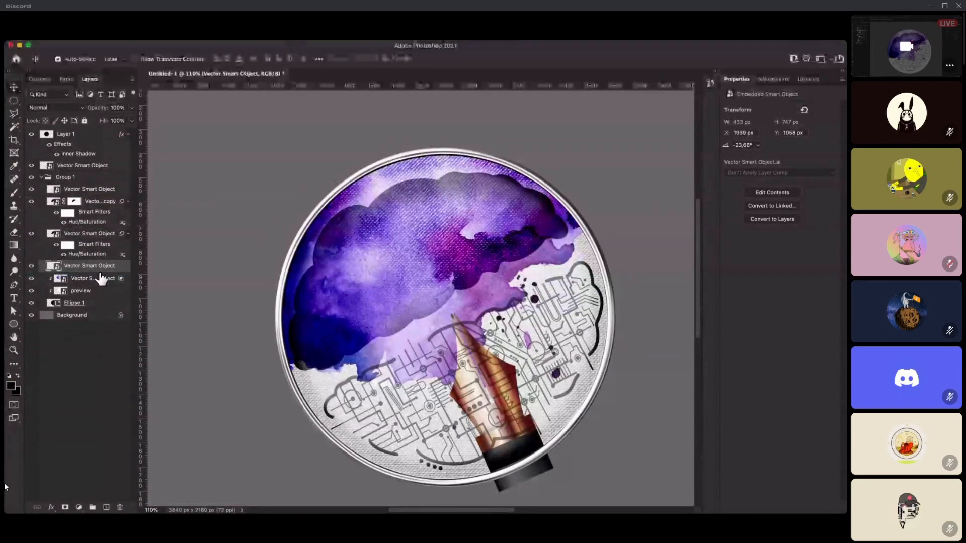
{"action": "left_click", "coordinate": [85, 234]}
{"action": "left_click", "coordinate": [83, 200], "text": "super"}
{"action": "left_click", "coordinate": [84, 190], "text": "super"}
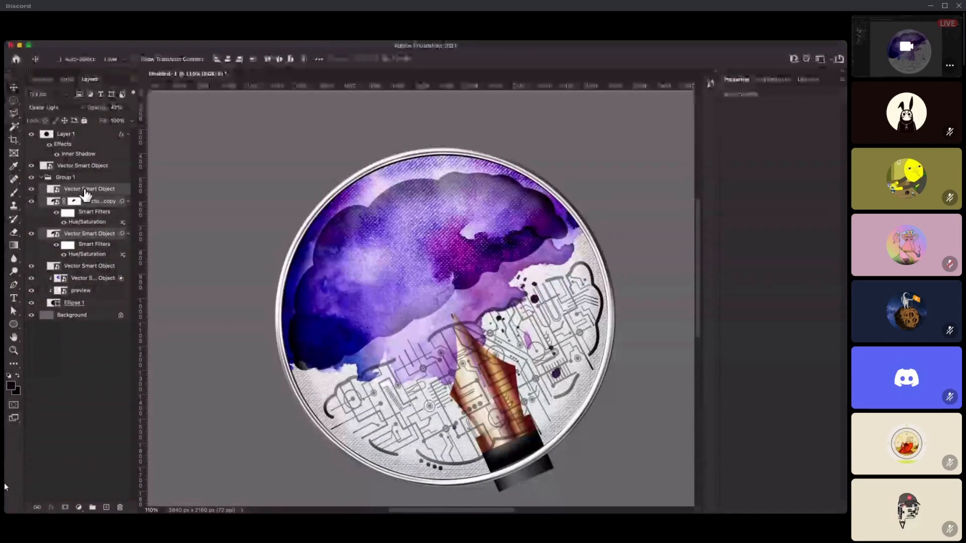
{"action": "left_click_drag", "start_coordinate": [85, 194], "coordinate": [84, 196]}
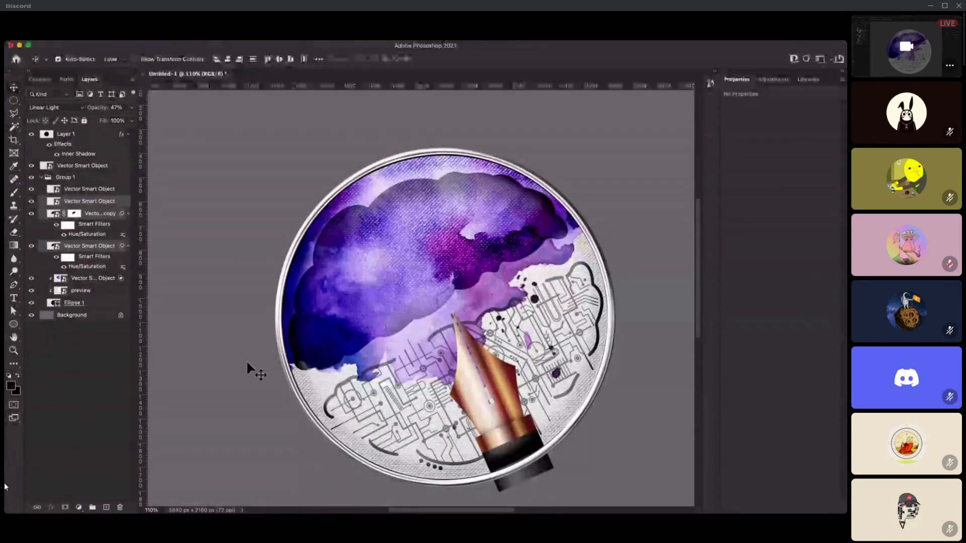
- Clip the Overlay brain layer to Ellipse 1, undoing the trial move of the pen
{"action": "left_click", "coordinate": [79, 303]}
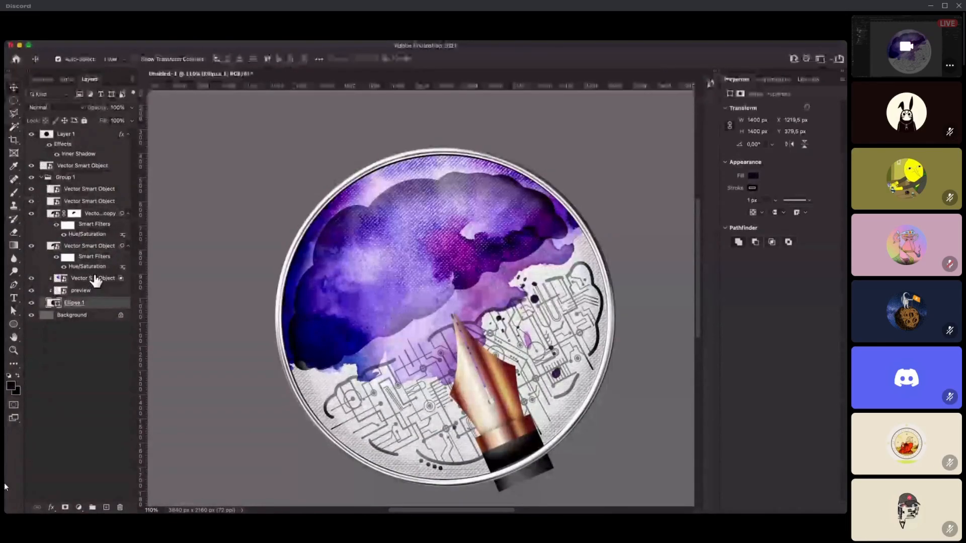
{"action": "left_click", "coordinate": [95, 248]}
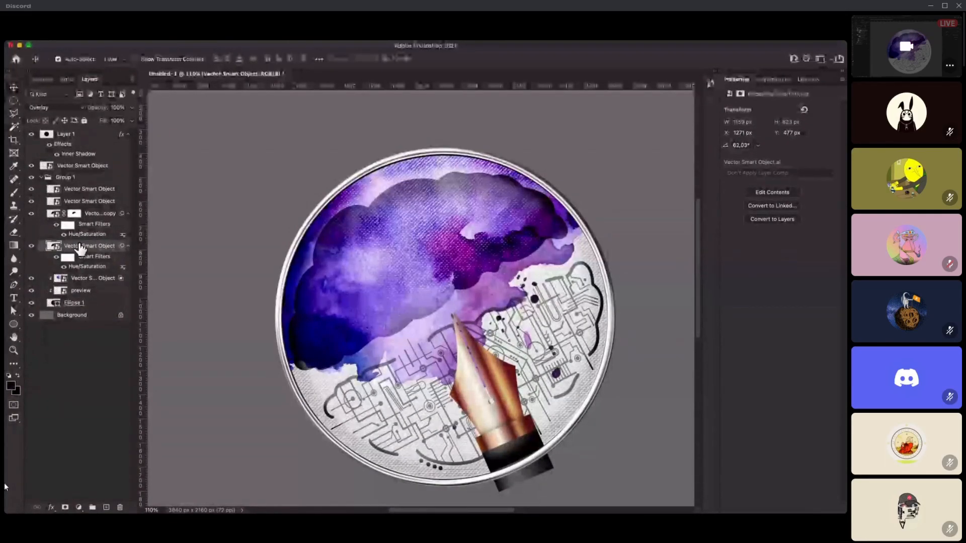
{"action": "key", "text": "super+alt+g"}
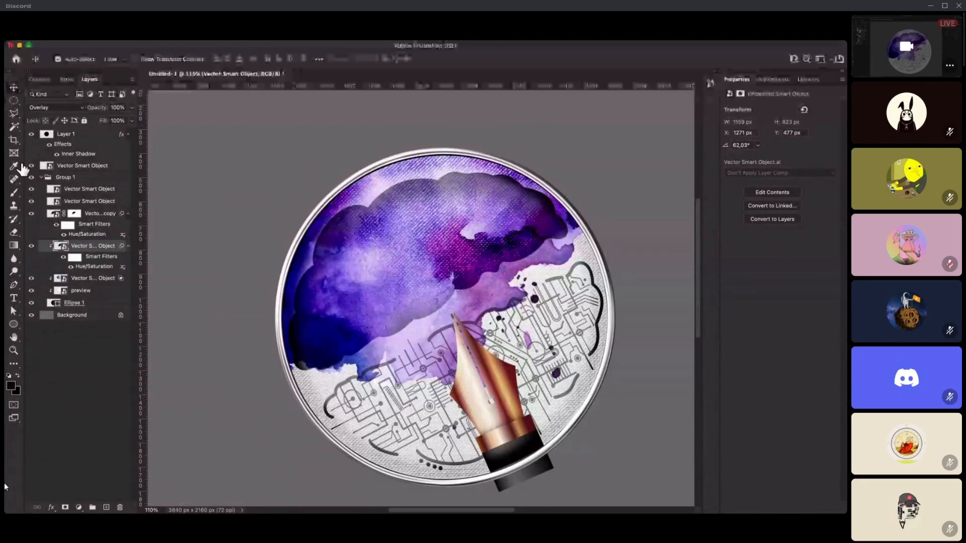
{"action": "left_click_drag", "start_coordinate": [501, 417], "coordinate": [503, 419]}
{"action": "mouse_move", "coordinate": [542, 467]}
{"action": "left_mouse_down"}
{"action": "mouse_move", "coordinate": [554, 469]}
{"action": "mouse_move", "coordinate": [535, 467]}
{"action": "mouse_move", "coordinate": [548, 485]}
{"action": "left_mouse_up"}
{"action": "key", "text": "super+z"}
- Move the fountain pen layer into the Ellipse 1 clipping stack, directly above the clipped Overlay brain layer
{"action": "left_click_drag", "start_coordinate": [67, 191], "coordinate": [80, 272]}
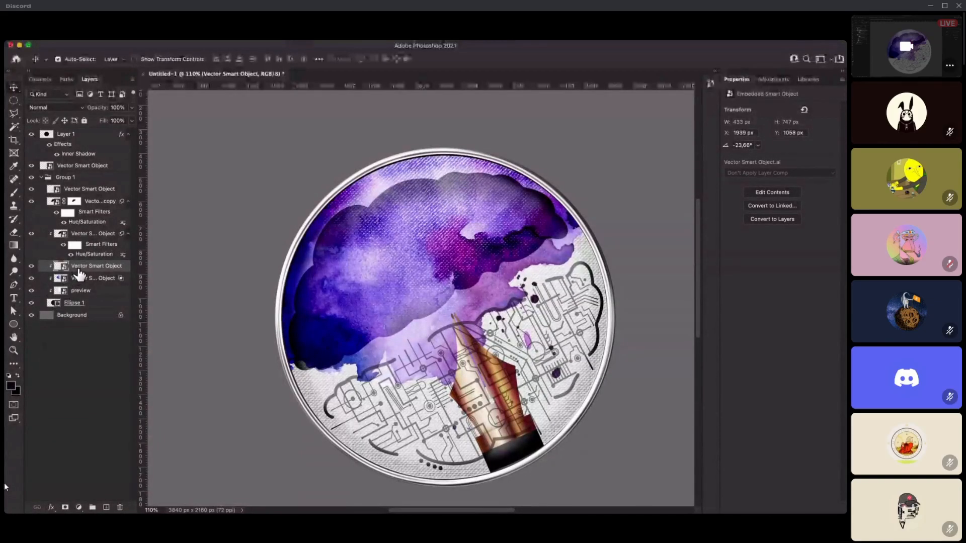
{"action": "key", "text": "super+bracketright"}
{"action": "key", "text": "super+bracketright"}
{"action": "key", "text": "super+bracketright"}
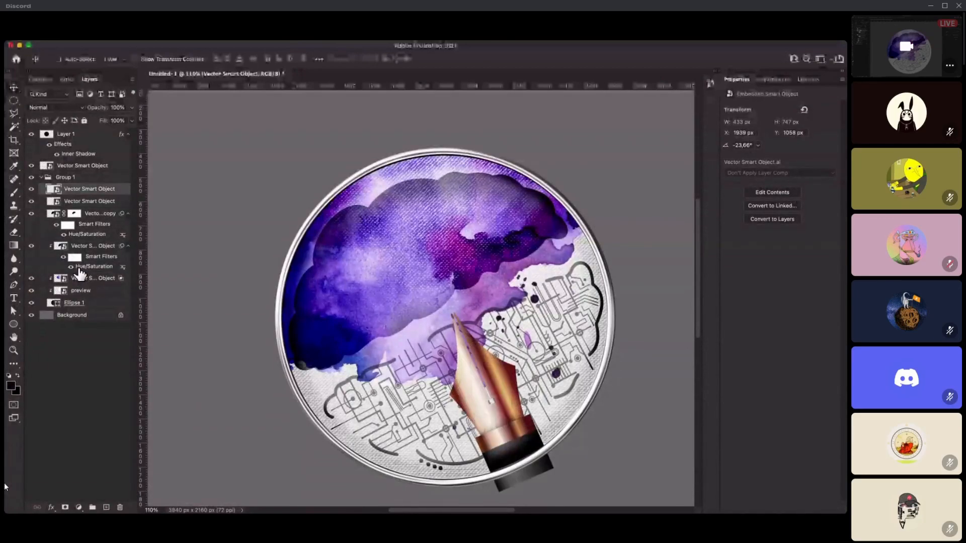
{"action": "key", "text": "super+bracketleft"}
{"action": "key", "text": "super+bracketleft"}
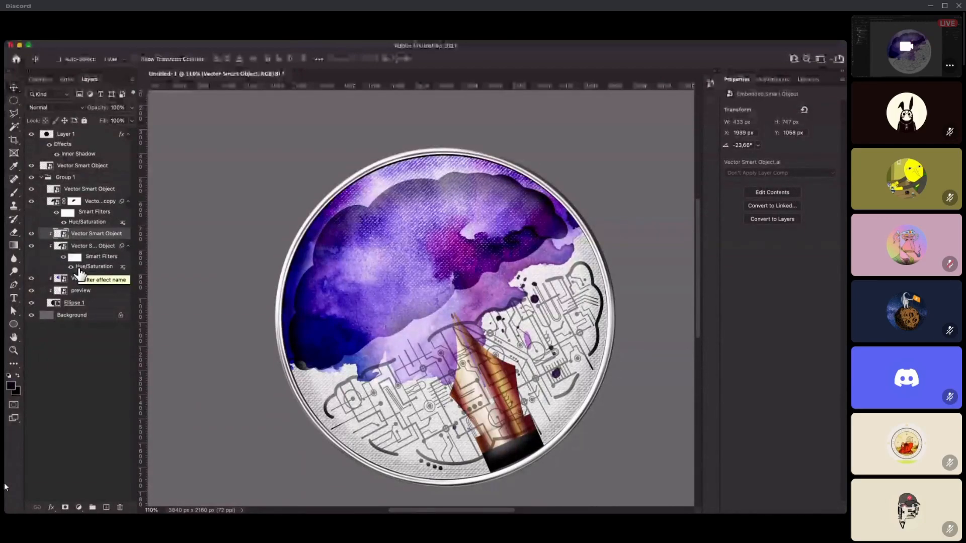
- Move the Overlay brain layer above its masked copy and clip the remaining Group 1 layers to Ellipse 1
{"action": "double_click", "coordinate": [94, 246]}
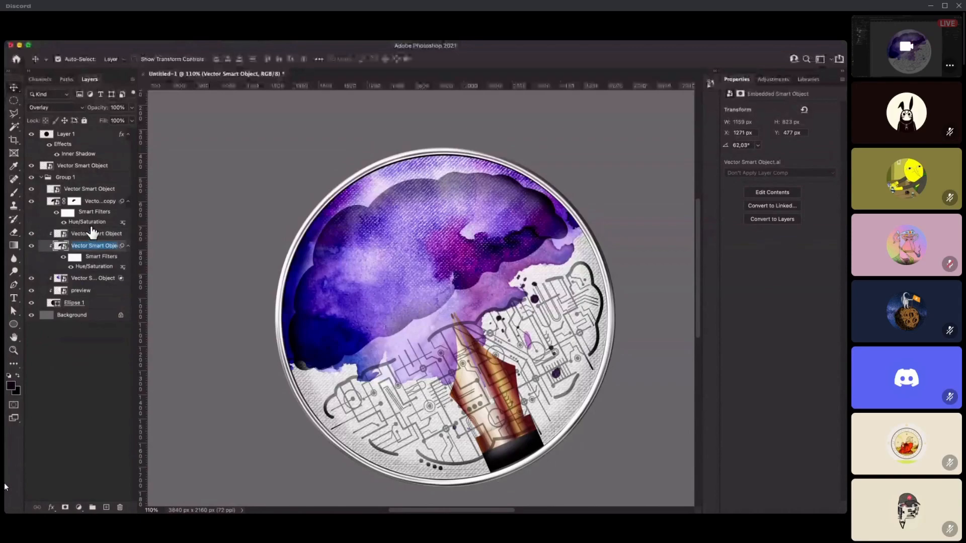
{"action": "key", "text": "Return"}
{"action": "left_click_drag", "start_coordinate": [67, 255], "coordinate": [66, 197]}
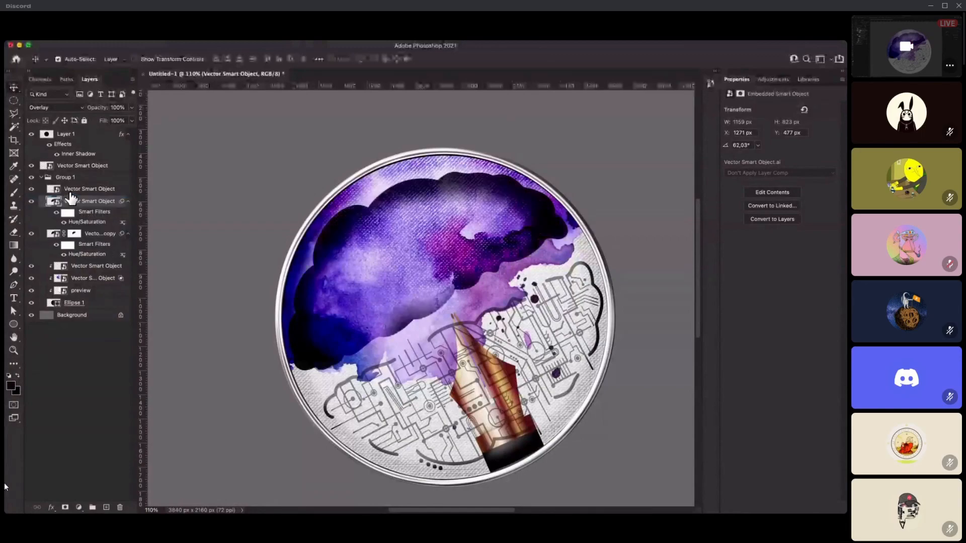
{"action": "left_click", "coordinate": [79, 225], "text": "shift"}
{"action": "left_click", "coordinate": [89, 235], "text": "shift"}
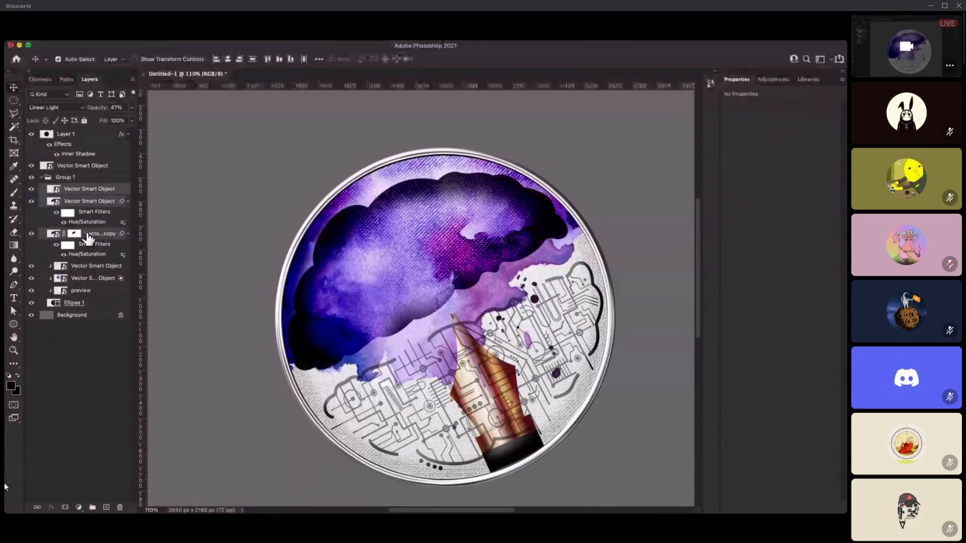
{"action": "key", "text": "super+alt+g"}
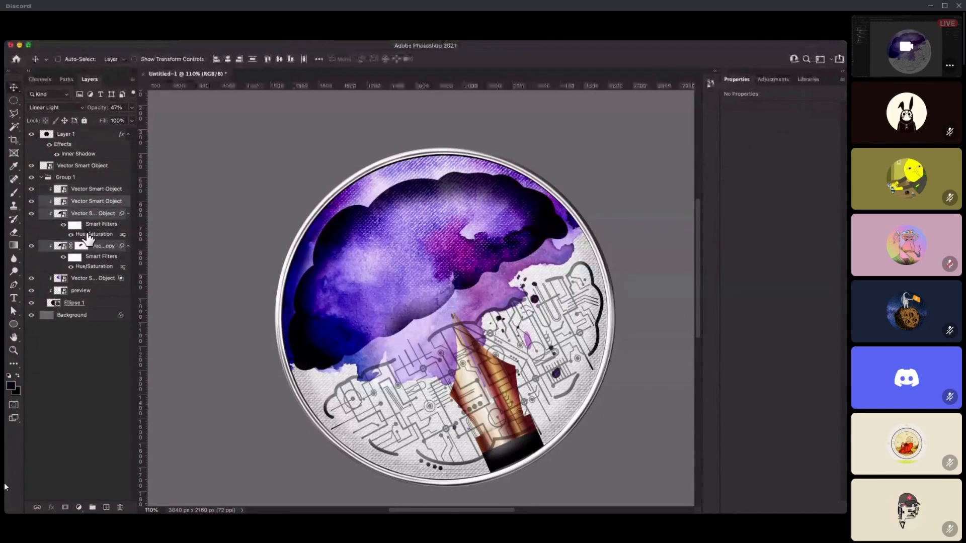
- Lock Layer 1 and select the fountain pen on the canvas, undoing the trial moves
{"action": "left_click_drag", "start_coordinate": [498, 394], "coordinate": [496, 385]}
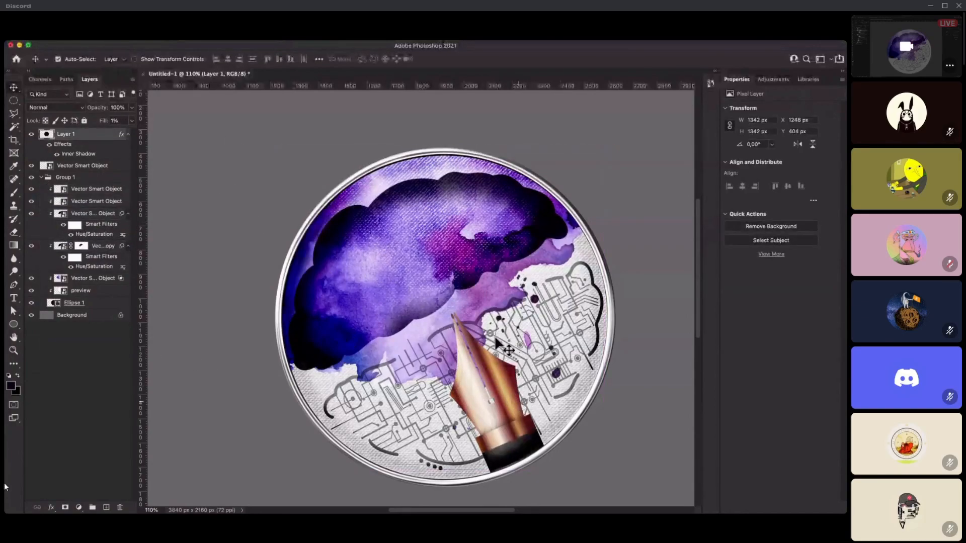
{"action": "left_click_drag", "start_coordinate": [493, 318], "coordinate": [514, 321]}
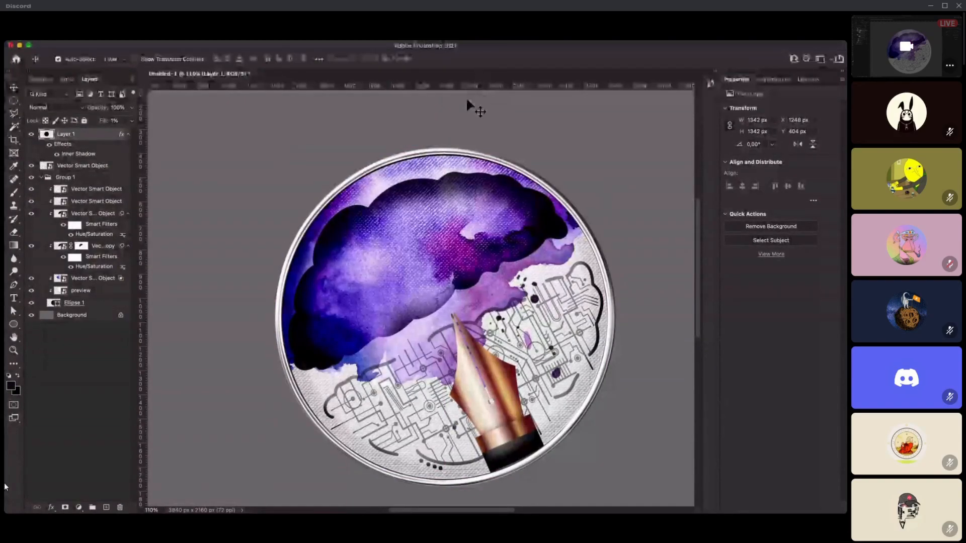
{"action": "left_click", "coordinate": [84, 121]}
{"action": "mouse_move", "coordinate": [472, 235]}
{"action": "left_mouse_down"}
{"action": "mouse_move", "coordinate": [489, 241]}
{"action": "mouse_move", "coordinate": [466, 250]}
{"action": "mouse_move", "coordinate": [480, 246]}
{"action": "left_mouse_up"}
{"action": "key", "text": "super+z"}
{"action": "mouse_move", "coordinate": [507, 409]}
{"action": "left_mouse_down"}
{"action": "mouse_move", "coordinate": [514, 402]}
{"action": "mouse_move", "coordinate": [502, 406]}
{"action": "left_mouse_up"}
{"action": "key", "text": "super+z"}
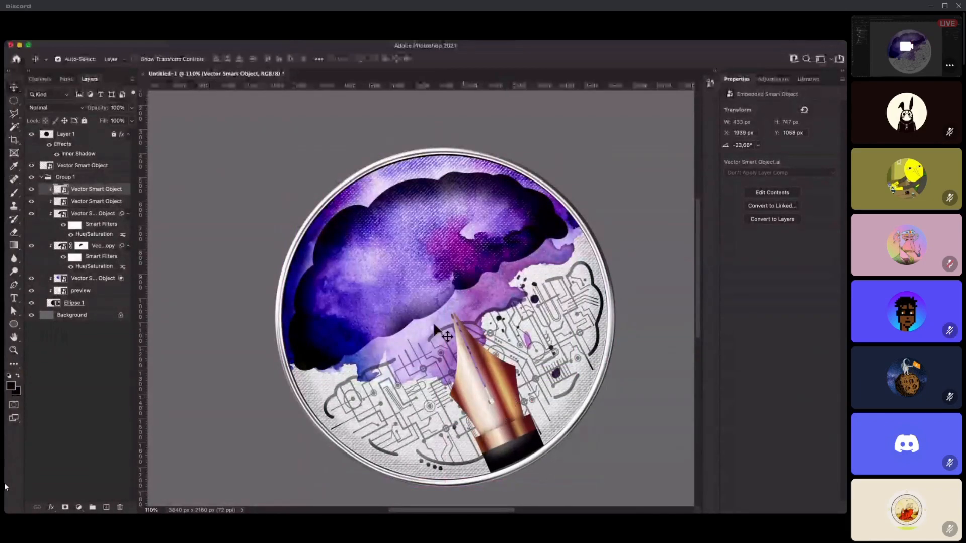
{"action": "double_click", "coordinate": [65, 191]}
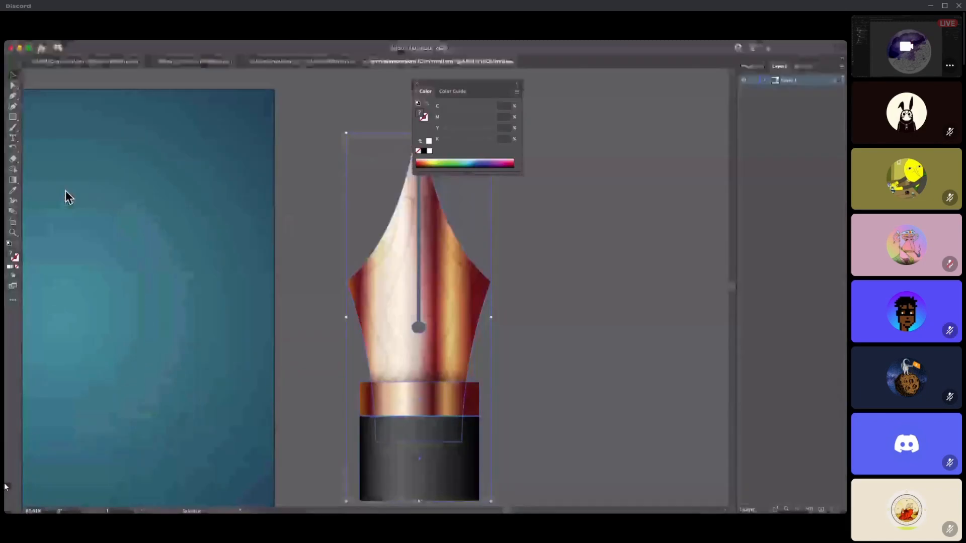
{"action": "key", "text": "super+w"}
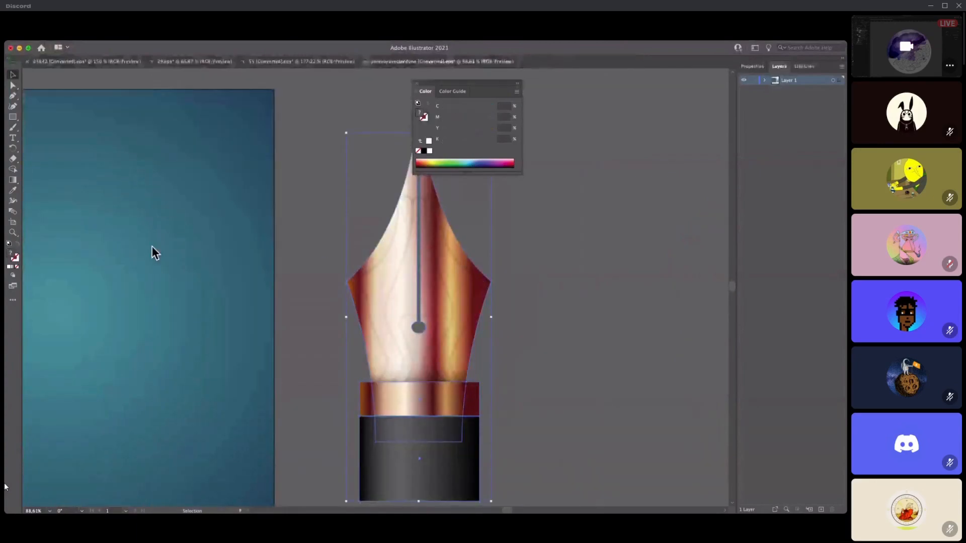
{"action": "mouse_move", "coordinate": [6, 241]}
{"action": "left_click", "coordinate": [12, 172]}
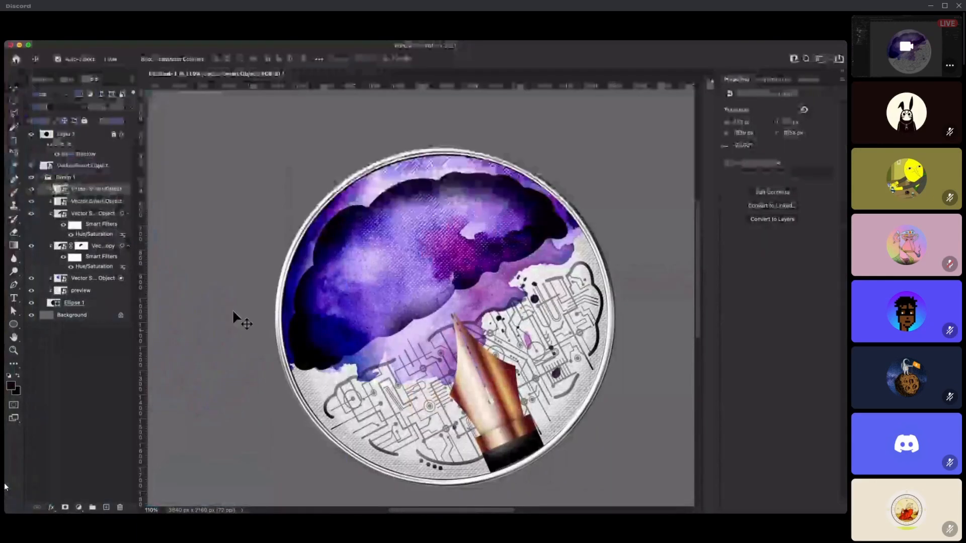
- Add a drop shadow with Multiply blending to the fountain pen layer, casting it toward the pen's right side
{"action": "double_click", "coordinate": [121, 189]}
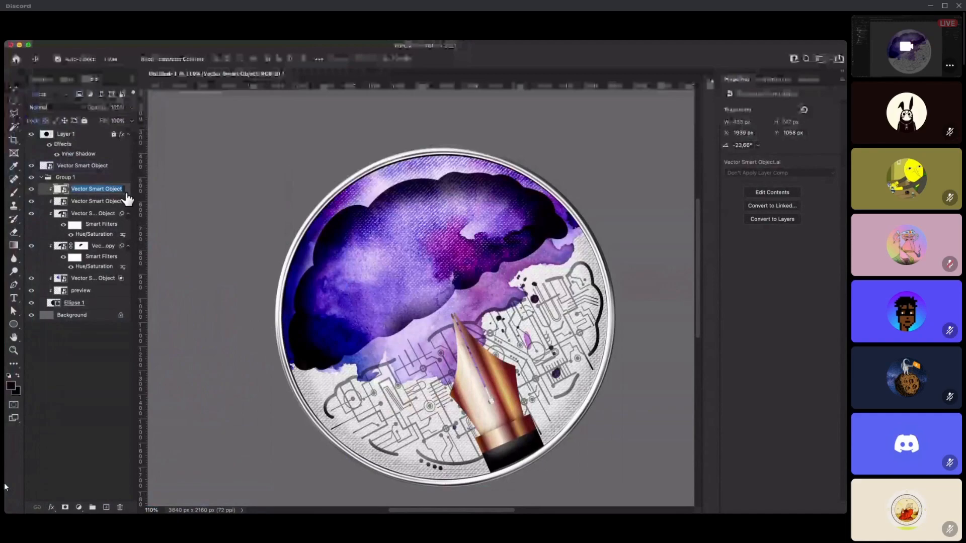
{"action": "double_click", "coordinate": [126, 194]}
{"action": "left_click", "coordinate": [531, 377]}
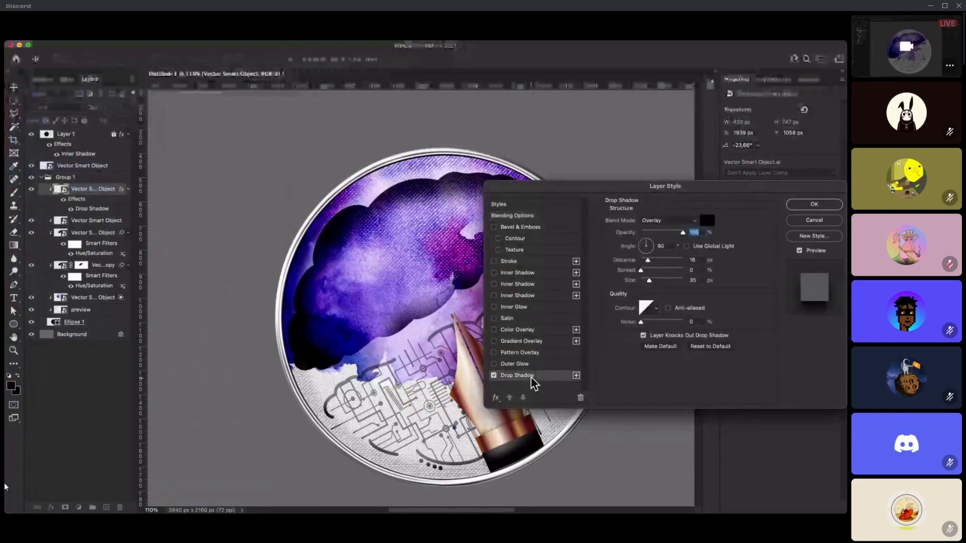
{"action": "left_click_drag", "start_coordinate": [556, 187], "coordinate": [621, 168]}
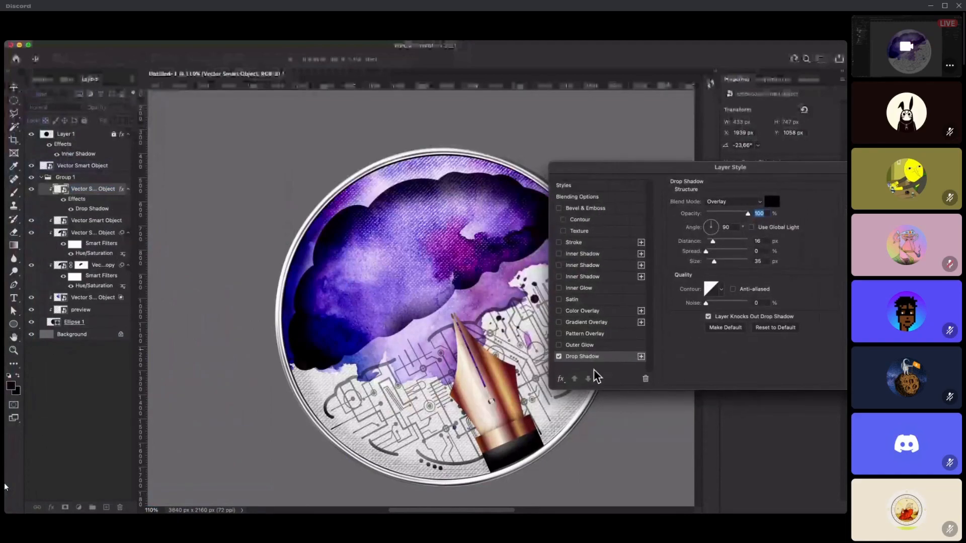
{"action": "mouse_move", "coordinate": [499, 415]}
{"action": "left_mouse_down"}
{"action": "mouse_move", "coordinate": [512, 401]}
{"action": "mouse_move", "coordinate": [514, 414]}
{"action": "left_mouse_up"}
{"action": "left_click", "coordinate": [732, 203]}
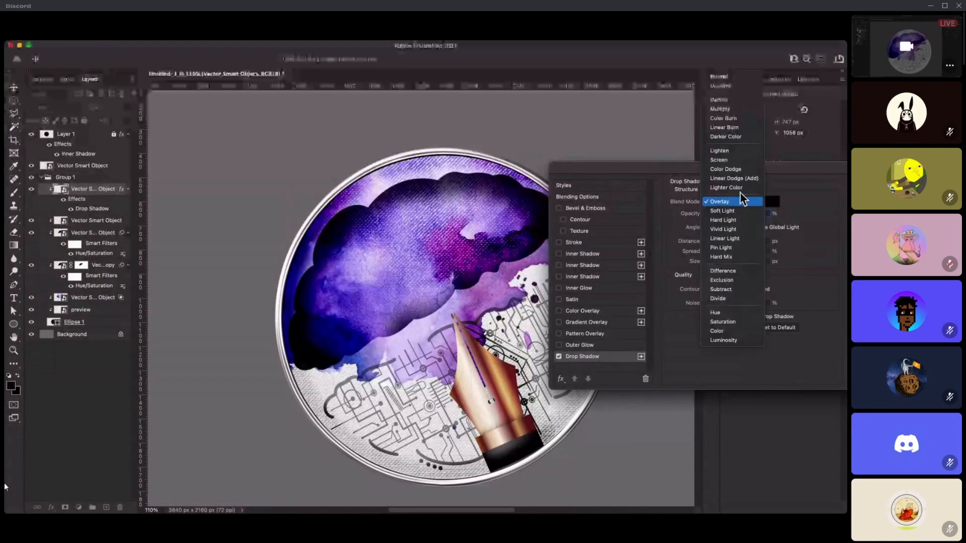
{"action": "left_click", "coordinate": [724, 108]}
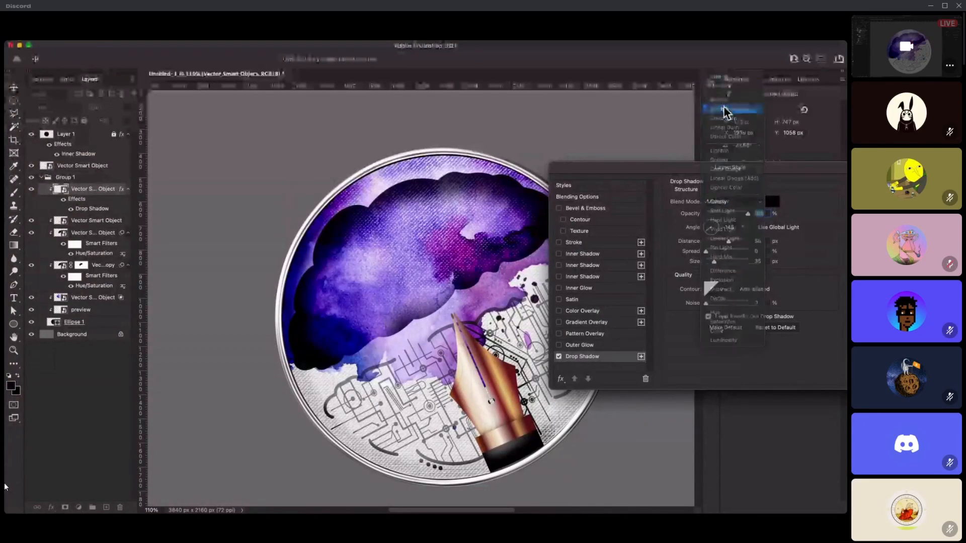
- Set the pen shadow's distance to 73 px, enlarge its size, lower its opacity and apply the layer style
{"action": "left_click_drag", "start_coordinate": [729, 240], "coordinate": [733, 243]}
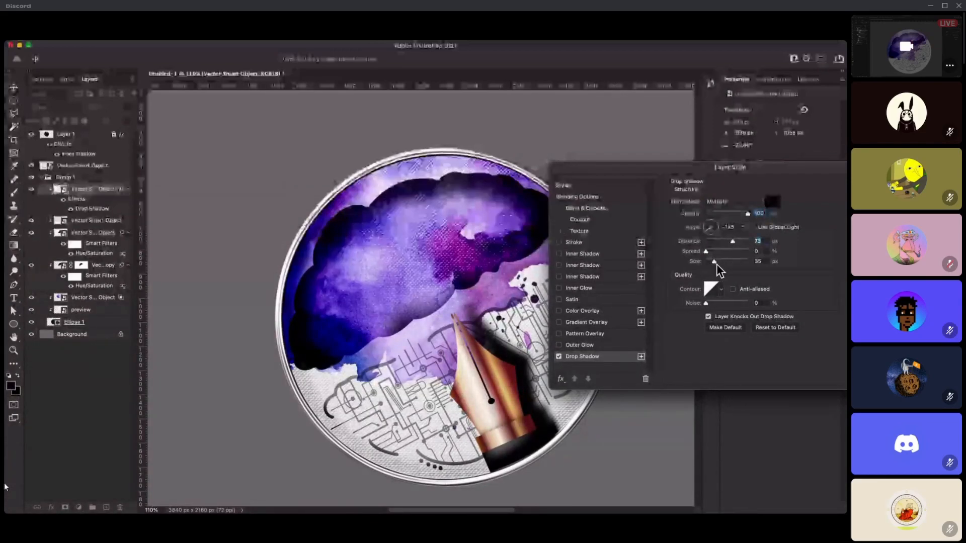
{"action": "left_click_drag", "start_coordinate": [715, 262], "coordinate": [721, 262]}
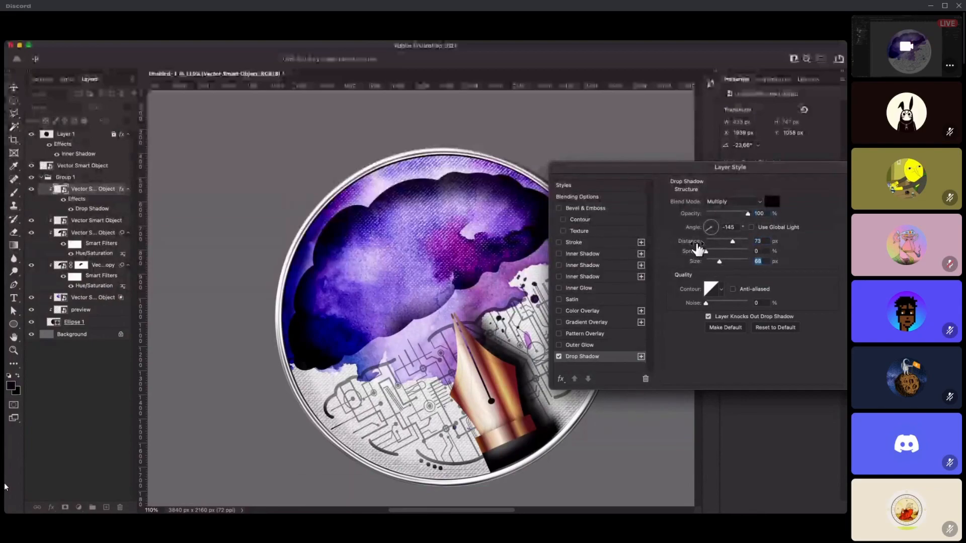
{"action": "left_click_drag", "start_coordinate": [748, 214], "coordinate": [723, 262]}
{"action": "left_click_drag", "start_coordinate": [772, 166], "coordinate": [681, 178]}
{"action": "left_click", "coordinate": [787, 197]}
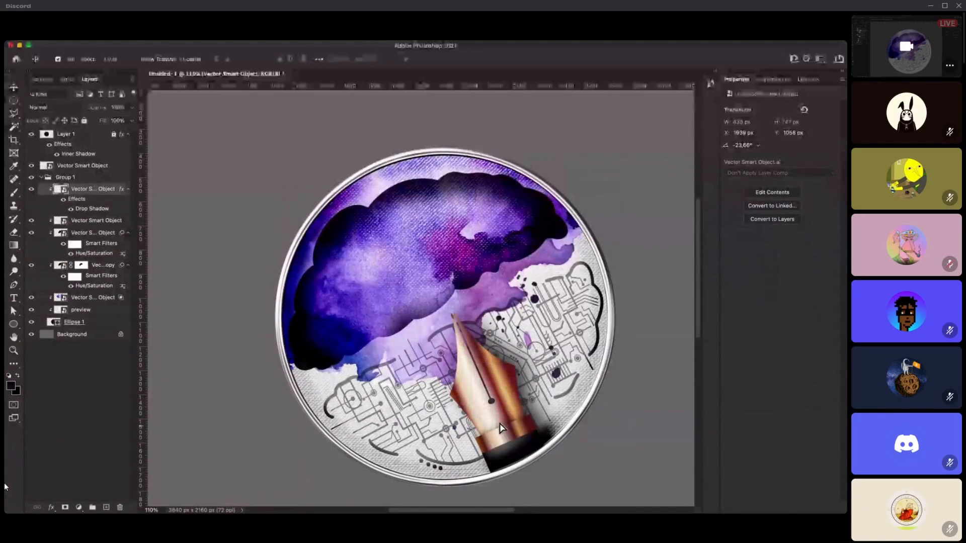
- Enlarge the fountain pen, rotate it to about 34° and place it at the circle's bottom with its tip toward the upper right
{"action": "left_click_drag", "start_coordinate": [500, 428], "coordinate": [494, 421]}
{"action": "key", "text": "ctrl+t"}
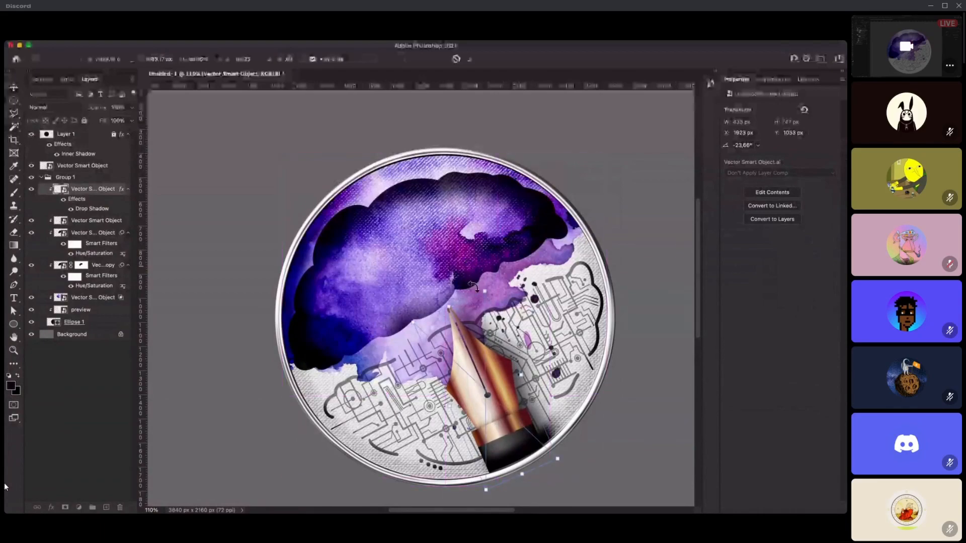
{"action": "left_click_drag", "start_coordinate": [484, 290], "coordinate": [500, 253]}
{"action": "left_click_drag", "start_coordinate": [499, 368], "coordinate": [496, 374]}
{"action": "left_click_drag", "start_coordinate": [505, 251], "coordinate": [572, 326]}
{"action": "left_click_drag", "start_coordinate": [478, 384], "coordinate": [476, 413]}
{"action": "key", "text": "Return"}
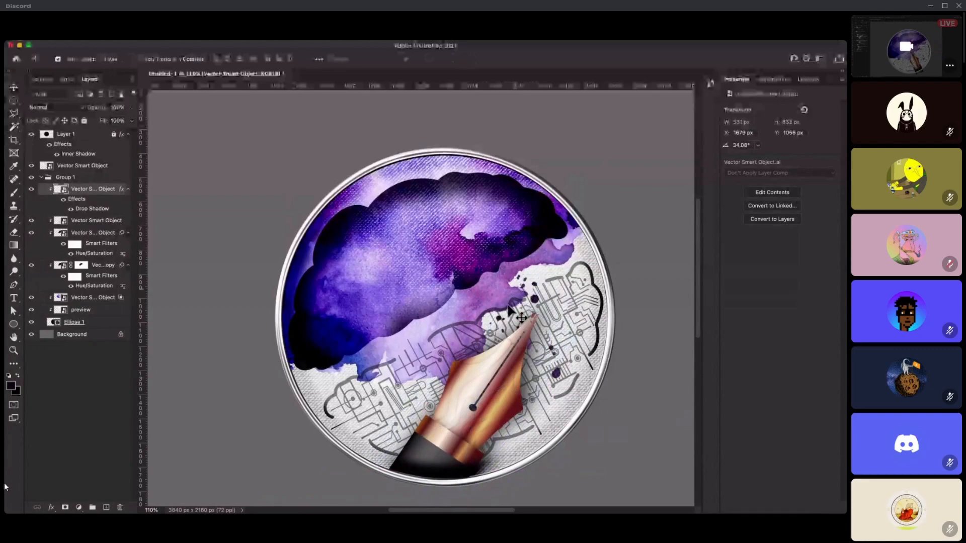
- Switch to Finder and browse the design session folder, expanding the sprite-sheet lightning and pink-watercolor subfolders
{"action": "mouse_move", "coordinate": [7, 165]}
{"action": "left_click", "coordinate": [21, 80]}
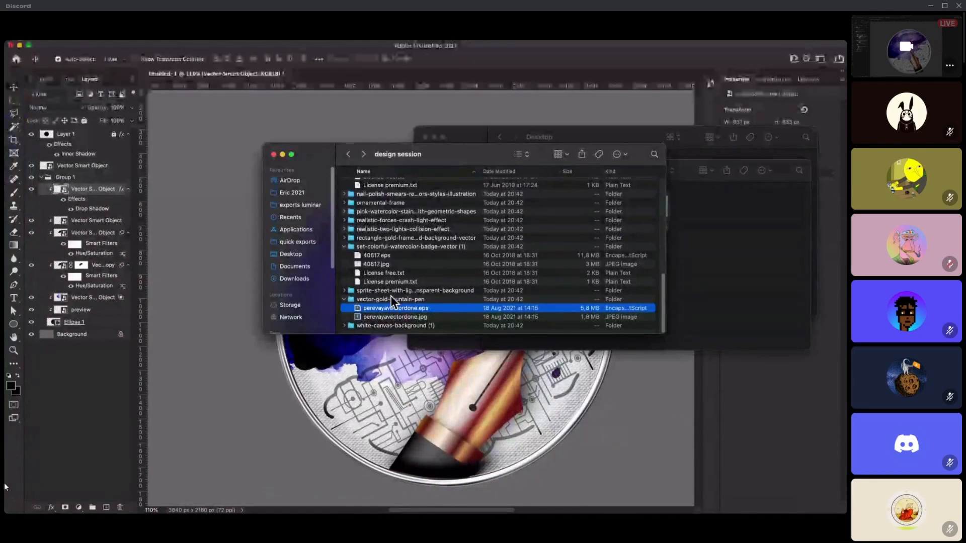
{"action": "left_click", "coordinate": [392, 291]}
{"action": "left_click", "coordinate": [344, 291]}
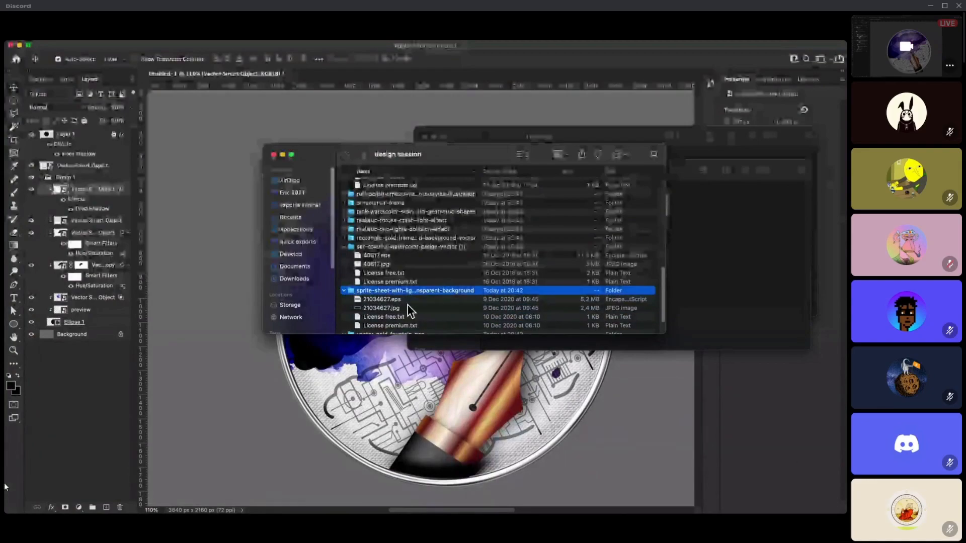
{"action": "left_click", "coordinate": [373, 229]}
{"action": "scroll", "coordinate": [373, 228], "scroll_direction": "up", "scroll_amount": 3}
{"action": "left_click", "coordinate": [377, 232]}
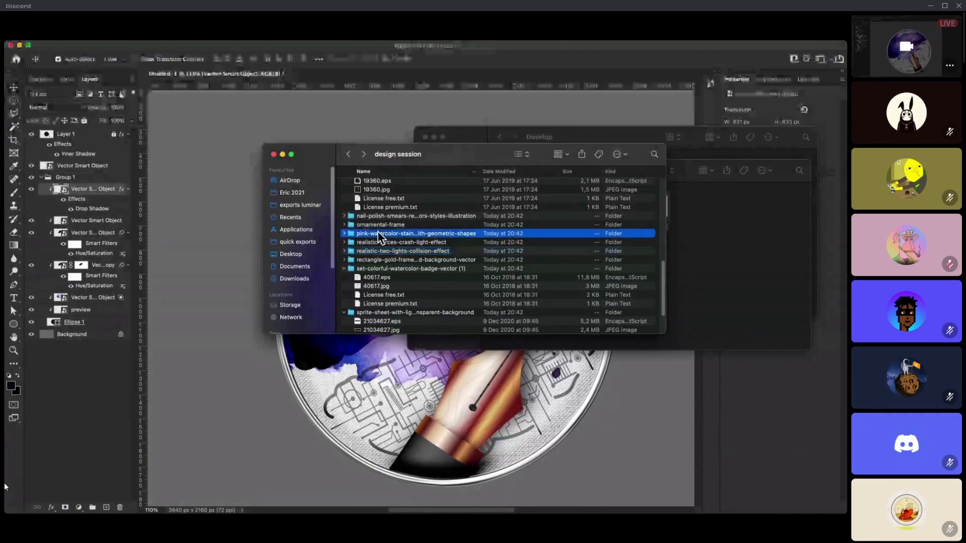
{"action": "left_click", "coordinate": [344, 234]}
{"action": "scroll", "coordinate": [398, 247], "scroll_direction": "up", "scroll_amount": 10}
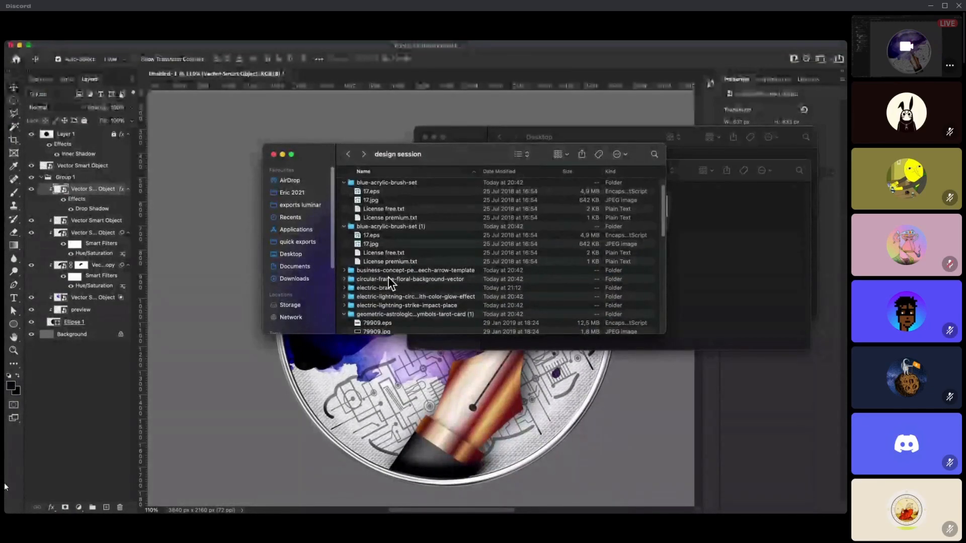
- Show the design session folder's contents as icons and enlarge its window to fit all items
{"action": "left_click", "coordinate": [518, 159]}
{"action": "left_click", "coordinate": [525, 144]}
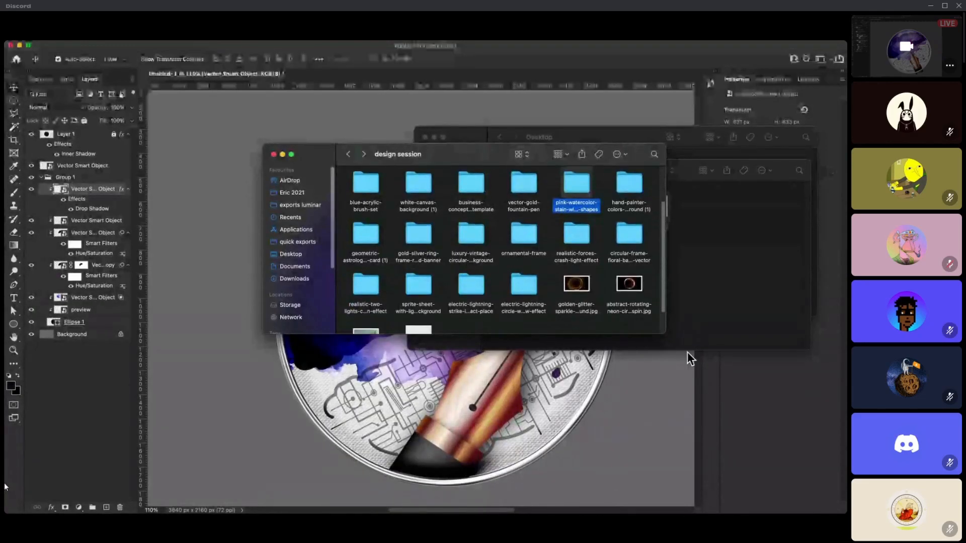
{"action": "left_click_drag", "start_coordinate": [662, 336], "coordinate": [741, 437]}
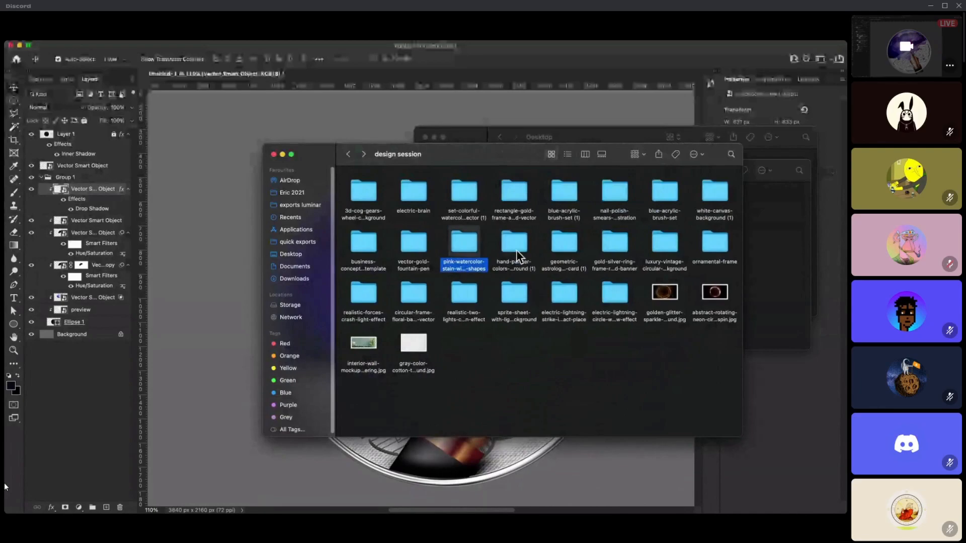
- Check the contents of the hand-painter-colors watercolor folder, return to the design session folder and move it to the Trash
{"action": "left_click", "coordinate": [512, 244]}
{"action": "double_click", "coordinate": [515, 247]}
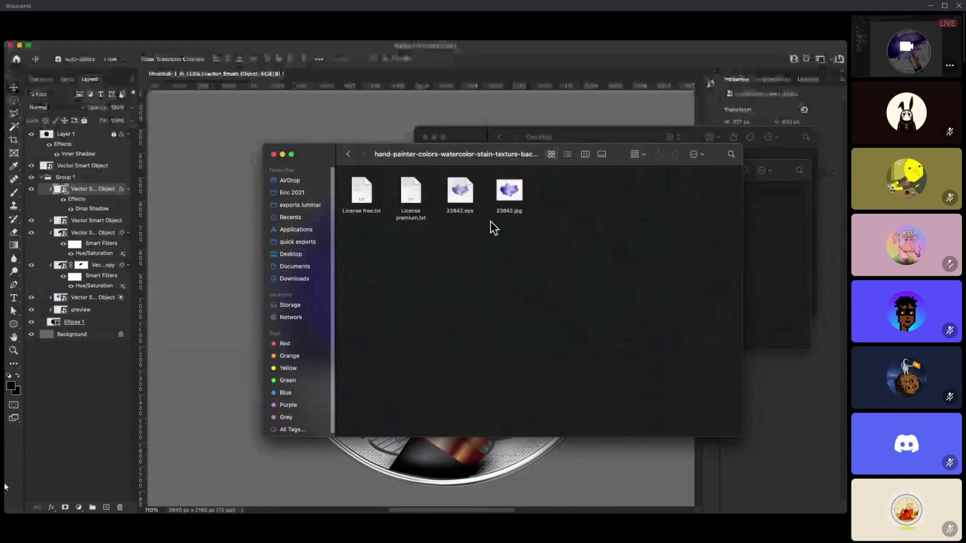
{"action": "left_click", "coordinate": [349, 155]}
{"action": "left_click", "coordinate": [513, 243]}
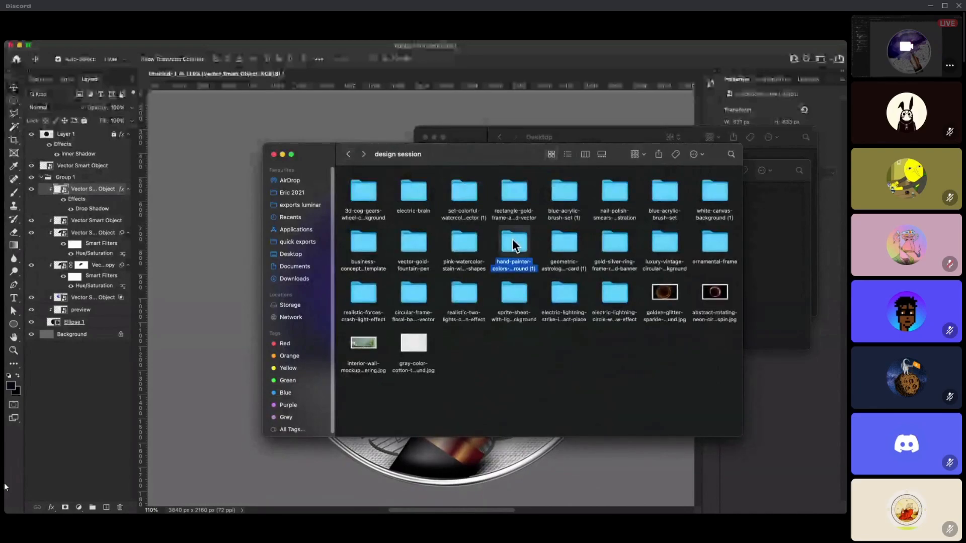
{"action": "key", "text": "super+BackSpace"}
- Examine the geometric-astrological-symbols and sprite-sheet lightning folders for further artwork, returning to the design session folder
{"action": "left_click", "coordinate": [514, 245]}
{"action": "key", "text": "space"}
{"action": "key", "text": "space"}
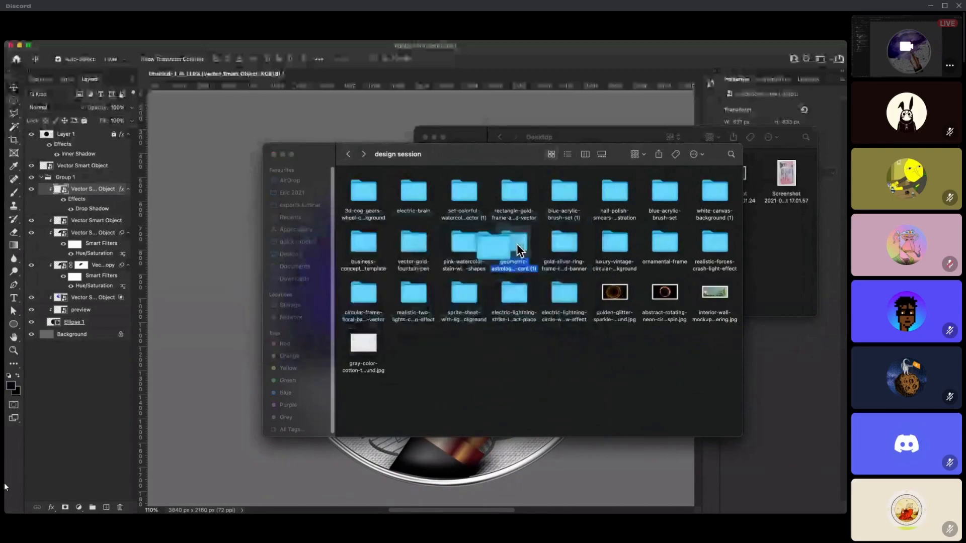
{"action": "double_click", "coordinate": [517, 248]}
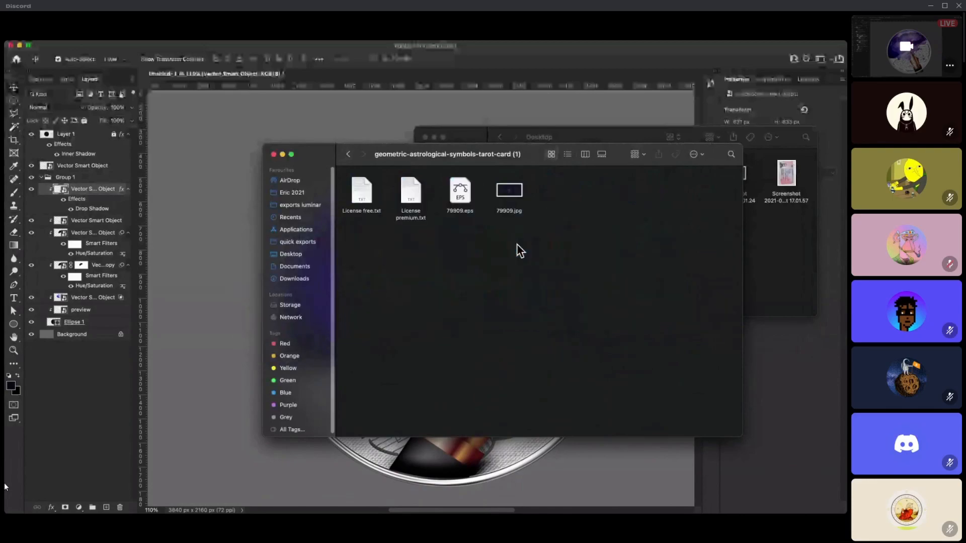
{"action": "left_click", "coordinate": [348, 155]}
{"action": "left_click", "coordinate": [615, 245]}
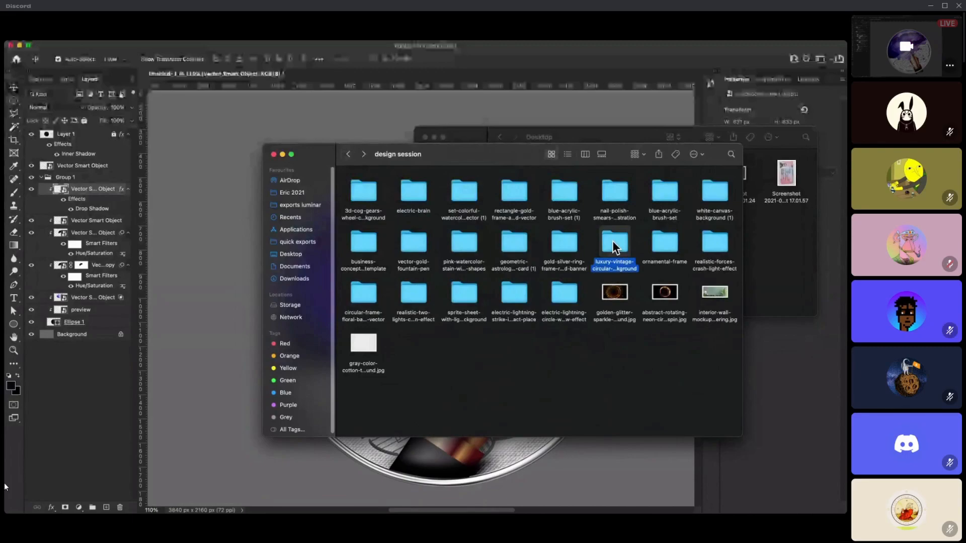
{"action": "left_click", "coordinate": [711, 251]}
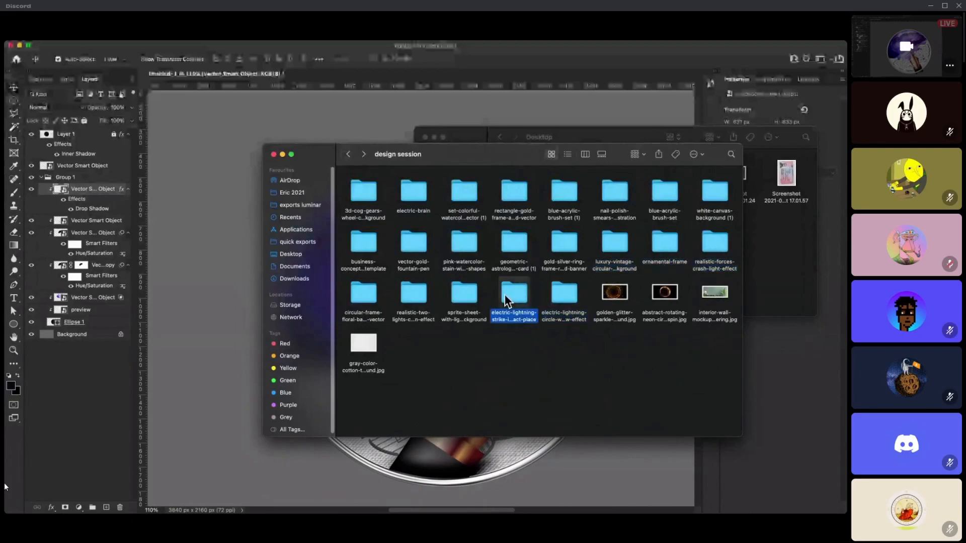
{"action": "left_click", "coordinate": [462, 297]}
{"action": "double_click", "coordinate": [456, 291]}
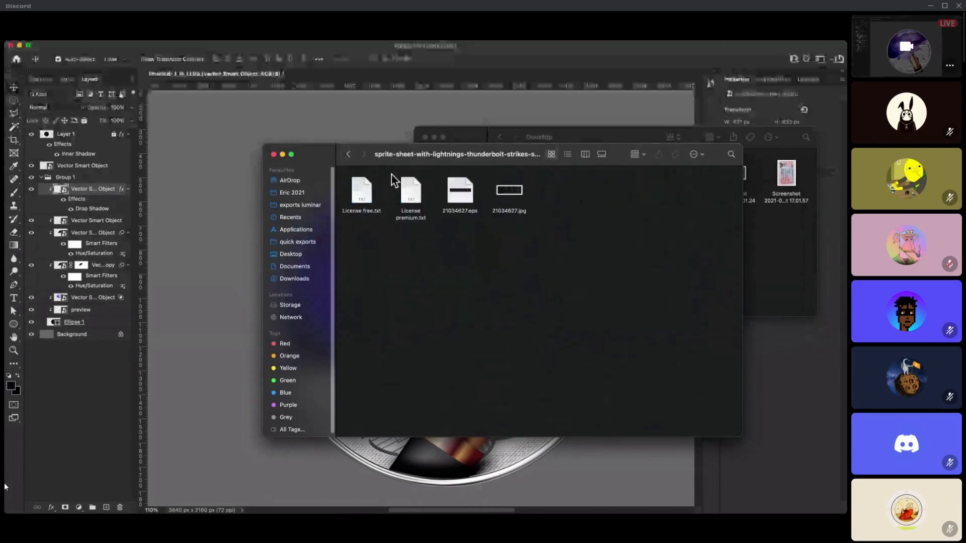
{"action": "key", "text": "super+bracketleft"}
- Examine the nail-polish-smears and blue-acrylic-brush-set folders for usable artwork, returning to the design session folder
{"action": "left_click", "coordinate": [370, 297]}
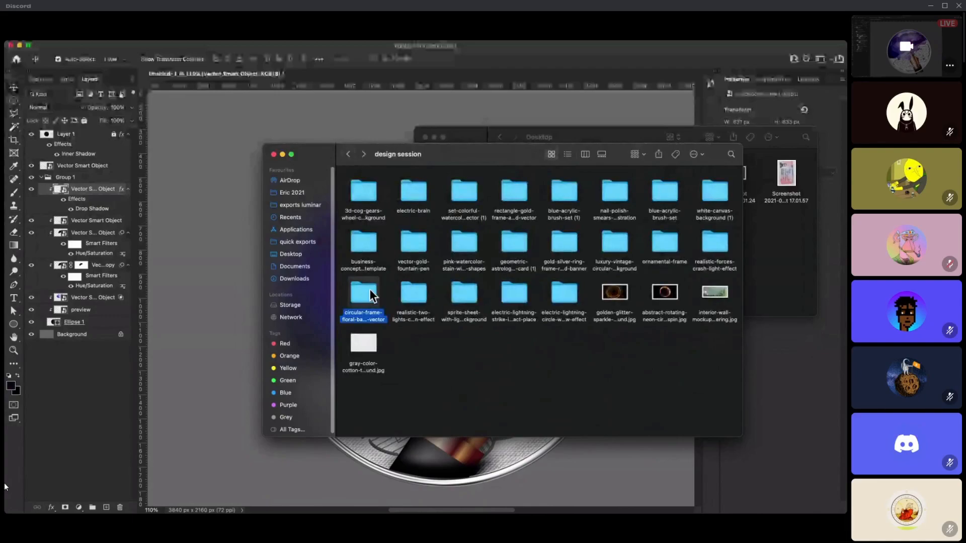
{"action": "left_click", "coordinate": [425, 197]}
{"action": "left_click", "coordinate": [527, 198]}
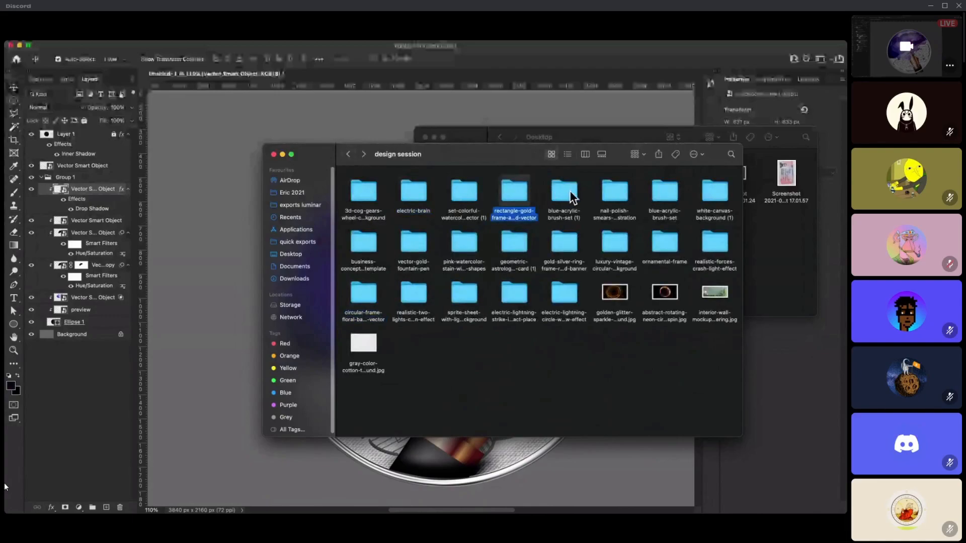
{"action": "double_click", "coordinate": [612, 194]}
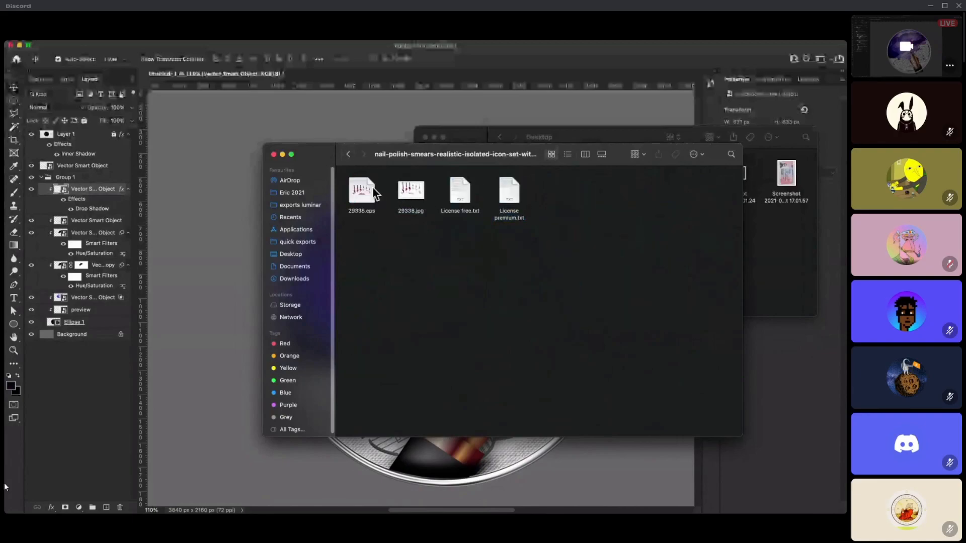
{"action": "left_click", "coordinate": [352, 156]}
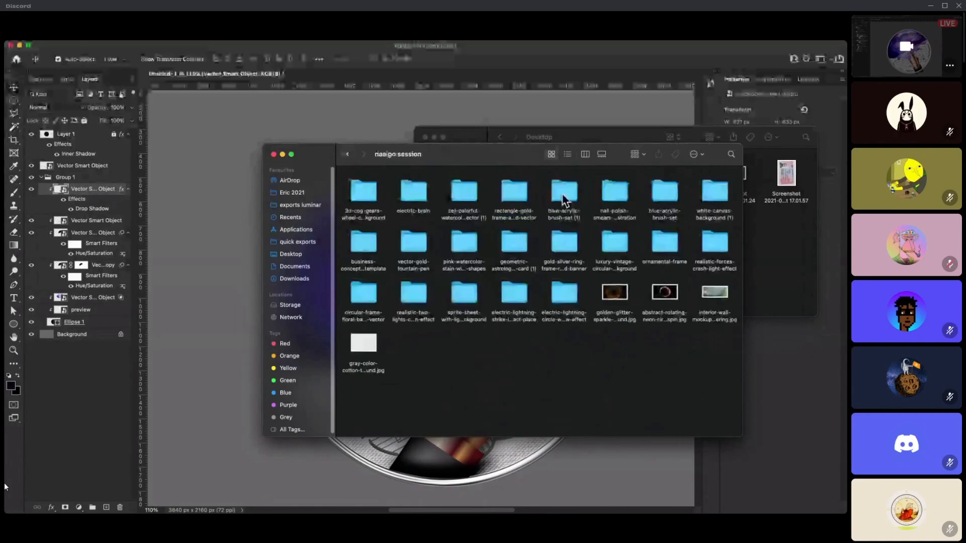
{"action": "double_click", "coordinate": [665, 192]}
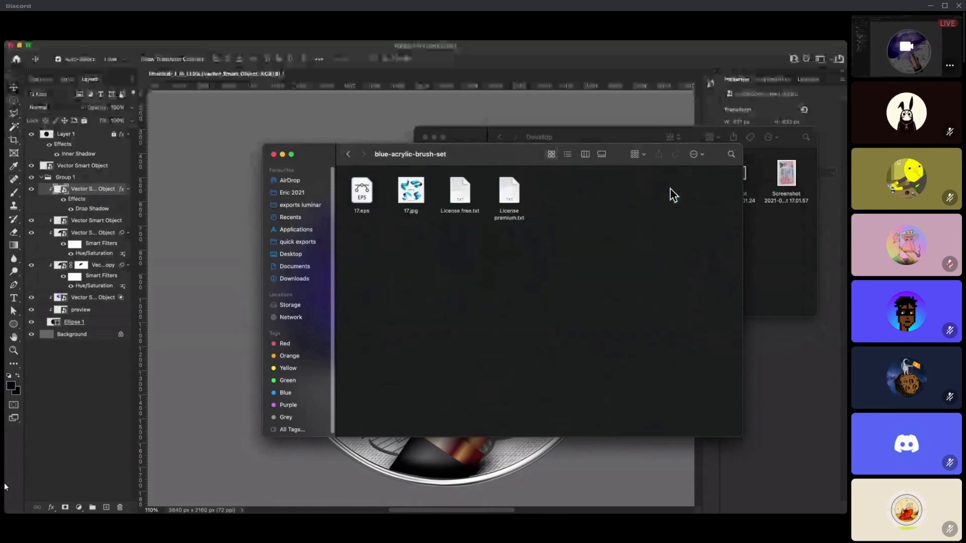
{"action": "left_click", "coordinate": [350, 155]}
- Open 428.eps from the business-concept pen folder in Illustrator and select the gold fountain pen, undoing the trial move
{"action": "double_click", "coordinate": [359, 247]}
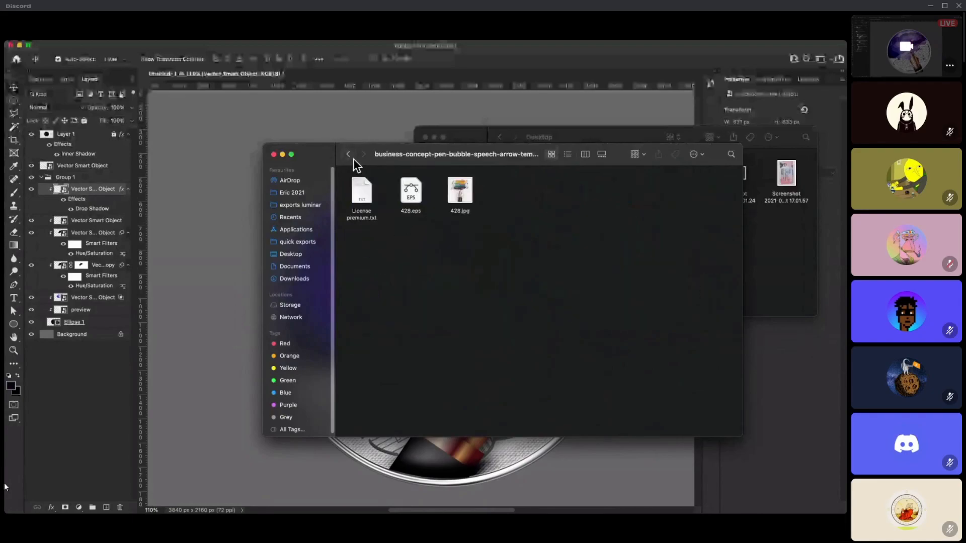
{"action": "double_click", "coordinate": [413, 196]}
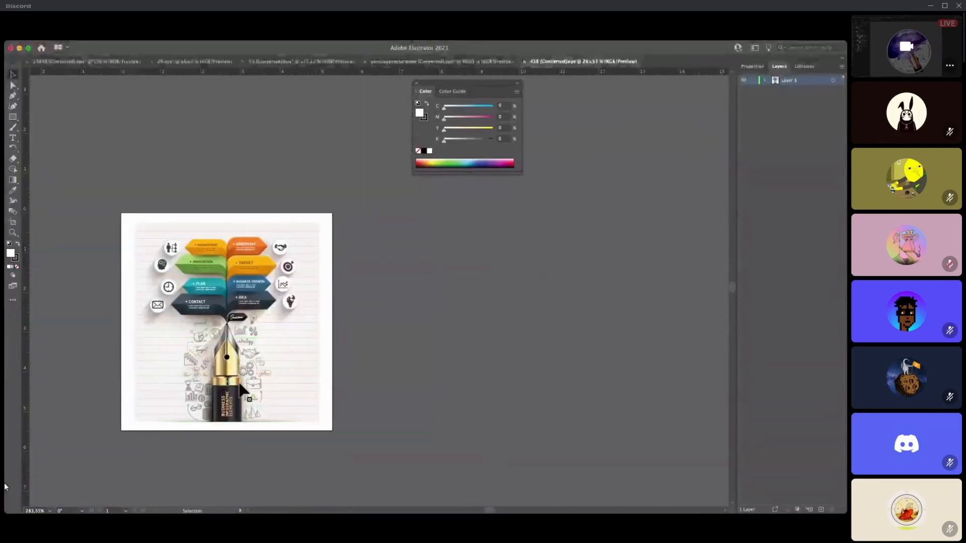
{"action": "left_click", "coordinate": [231, 389]}
{"action": "left_click_drag", "start_coordinate": [230, 389], "coordinate": [308, 371]}
{"action": "key", "text": "super+z"}
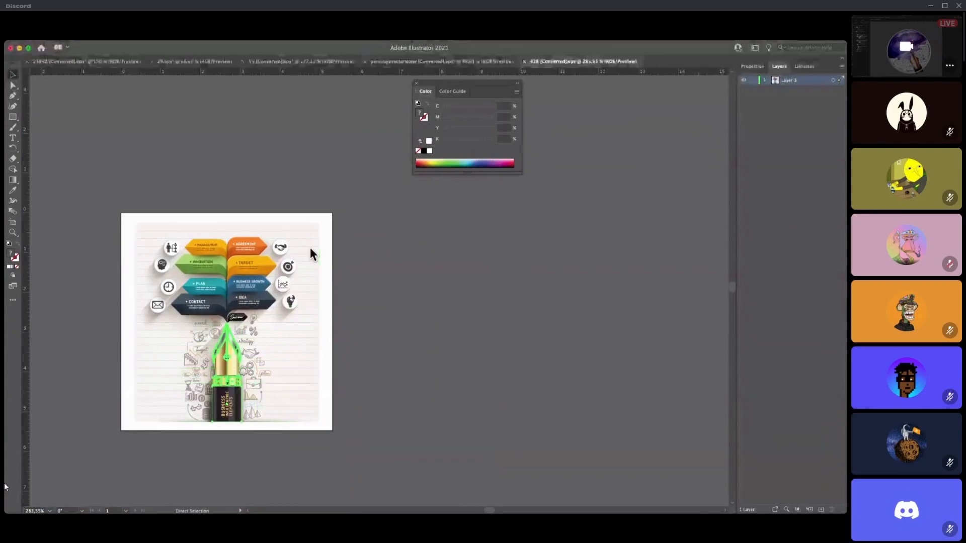
- Switch to Photoshop and paste the copied gold pen as a Smart Object above the existing pen layer
{"action": "mouse_move", "coordinate": [13, 189]}
{"action": "left_click", "coordinate": [21, 167]}
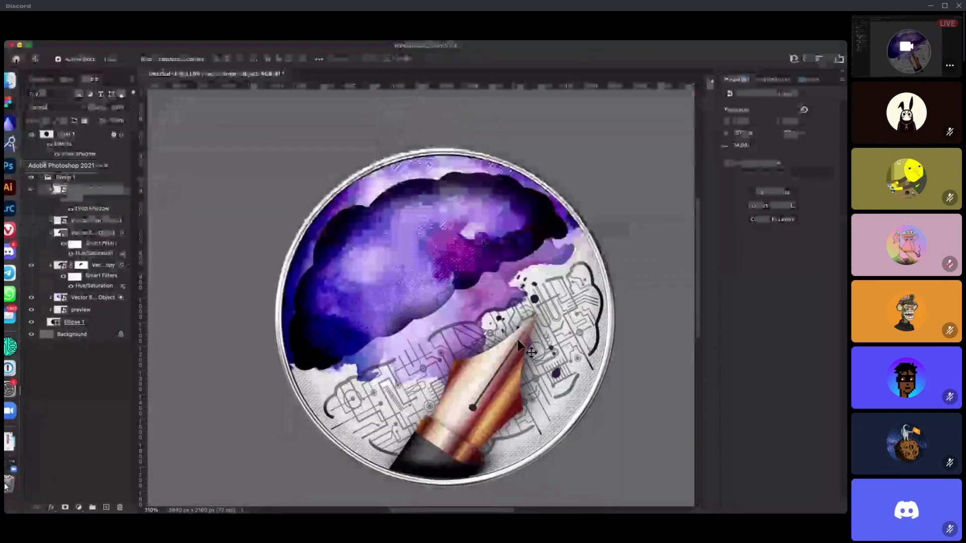
{"action": "key", "text": "super+v"}
{"action": "key", "text": "Return"}
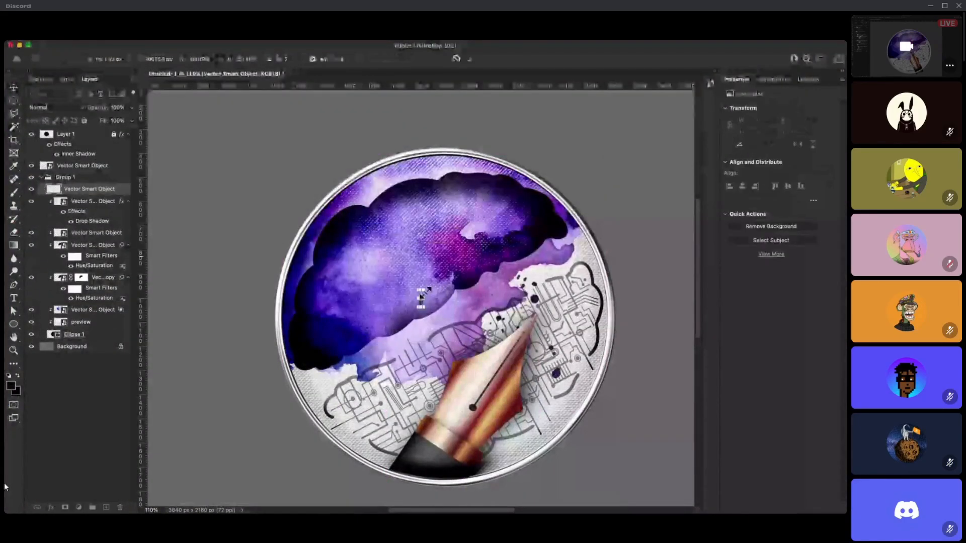
- Enlarge the gold pen, rotate it to about 42° at the circle's lower left, and hide its layer
{"action": "left_click_drag", "start_coordinate": [424, 290], "coordinate": [431, 404]}
{"action": "left_click_drag", "start_coordinate": [469, 253], "coordinate": [574, 313]}
{"action": "left_click_drag", "start_coordinate": [458, 371], "coordinate": [423, 369]}
{"action": "key", "text": "Return"}
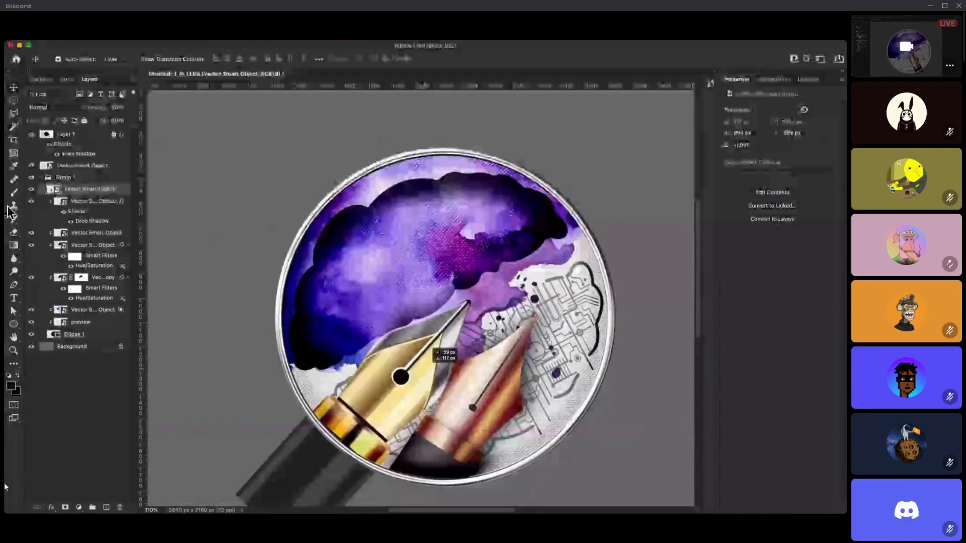
{"action": "left_click", "coordinate": [32, 190]}
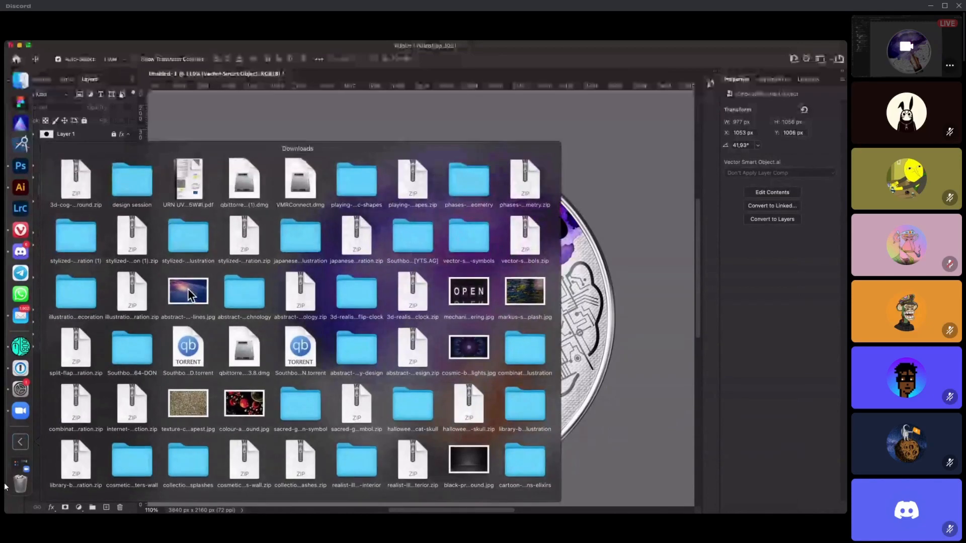
- Look through the design session subfolders for more artwork, including the business-concept, colorful-watercolor, sprite-sheet, fountain-pen and white-canvas folders
{"action": "left_click", "coordinate": [189, 289]}
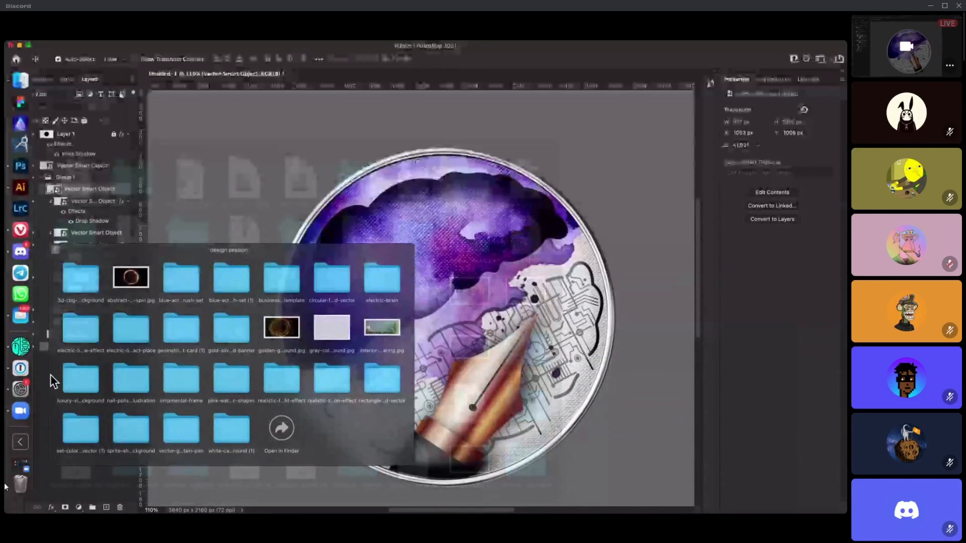
{"action": "left_click", "coordinate": [369, 291]}
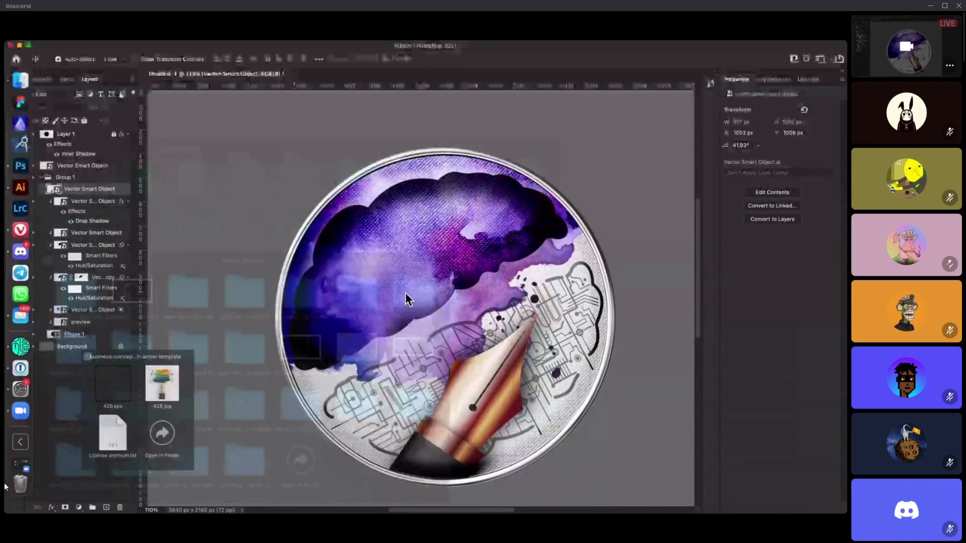
{"action": "left_click", "coordinate": [52, 370]}
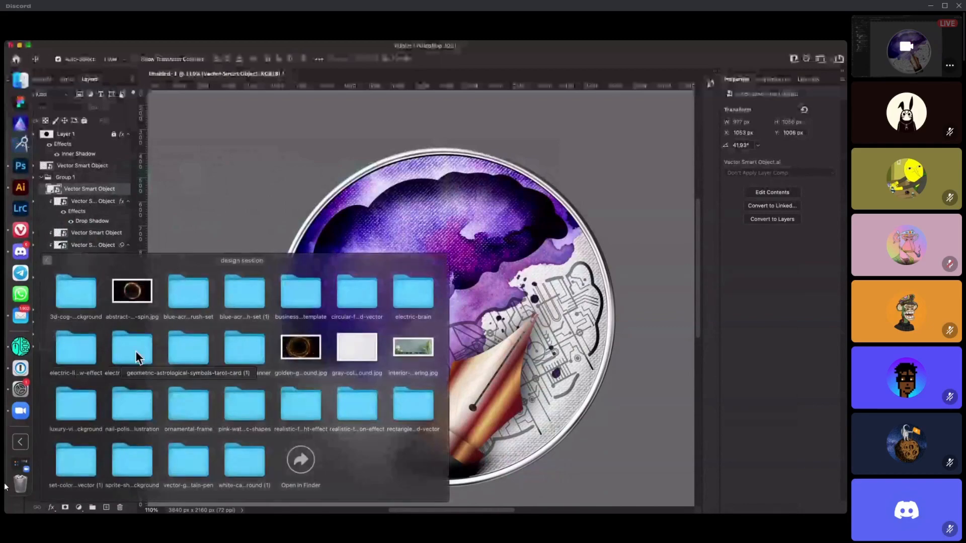
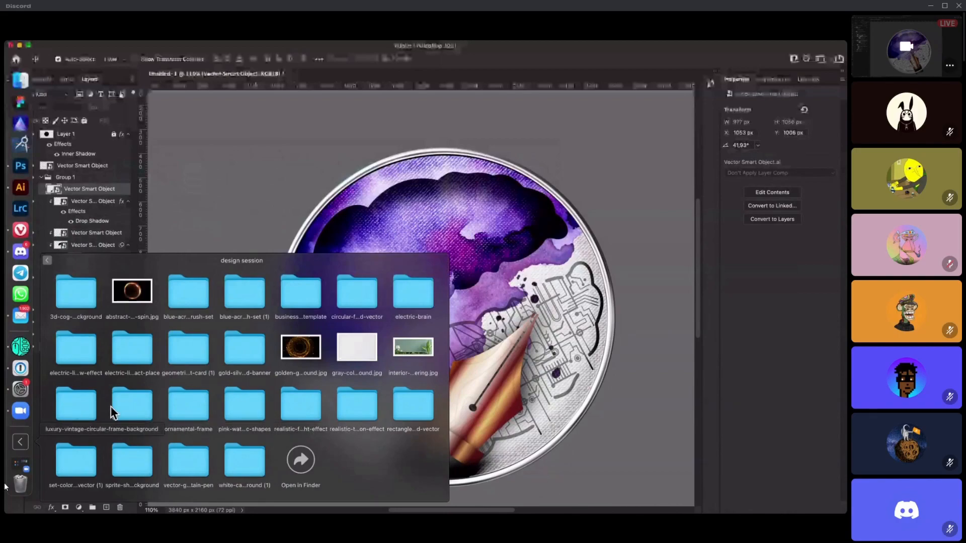
{"action": "left_click", "coordinate": [69, 463]}
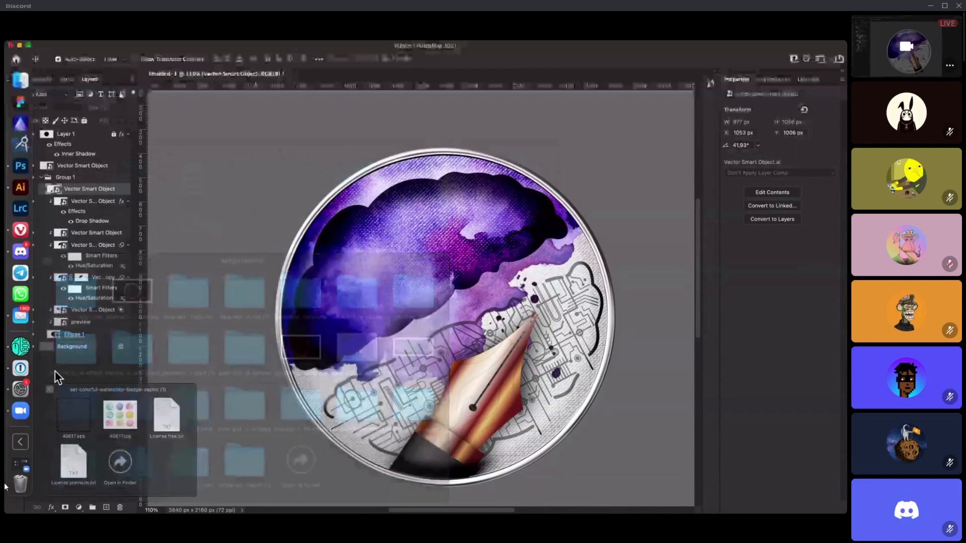
{"action": "left_click", "coordinate": [128, 464]}
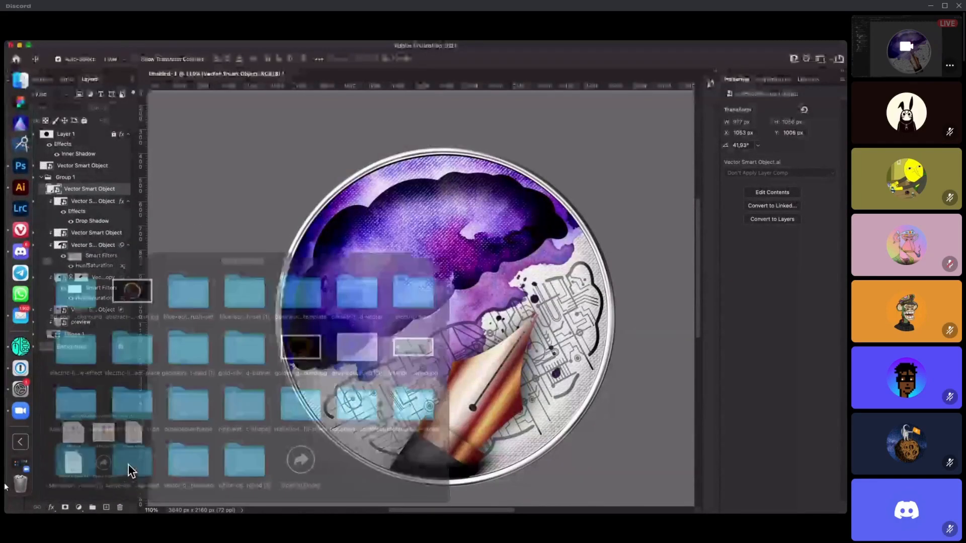
{"action": "left_click", "coordinate": [51, 373]}
{"action": "left_click", "coordinate": [130, 460]}
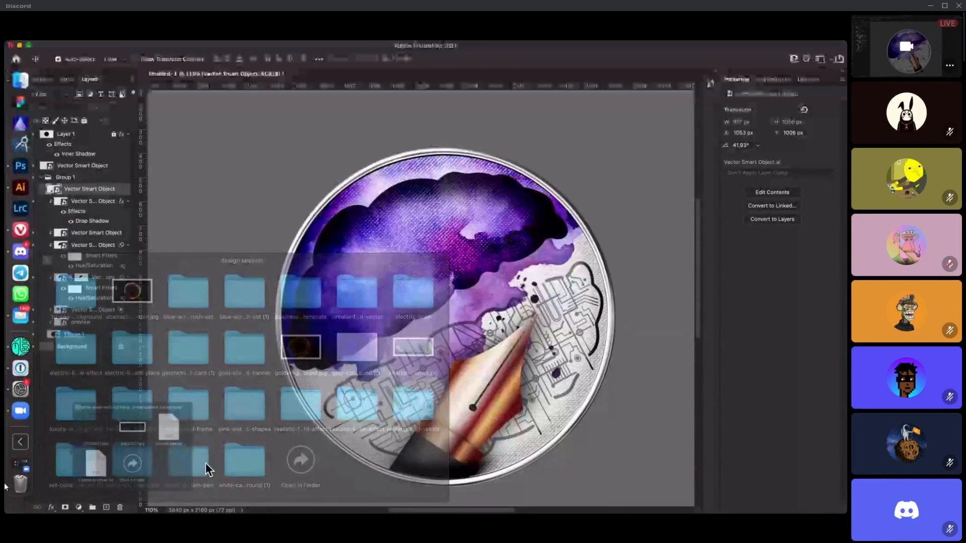
{"action": "left_click", "coordinate": [201, 462]}
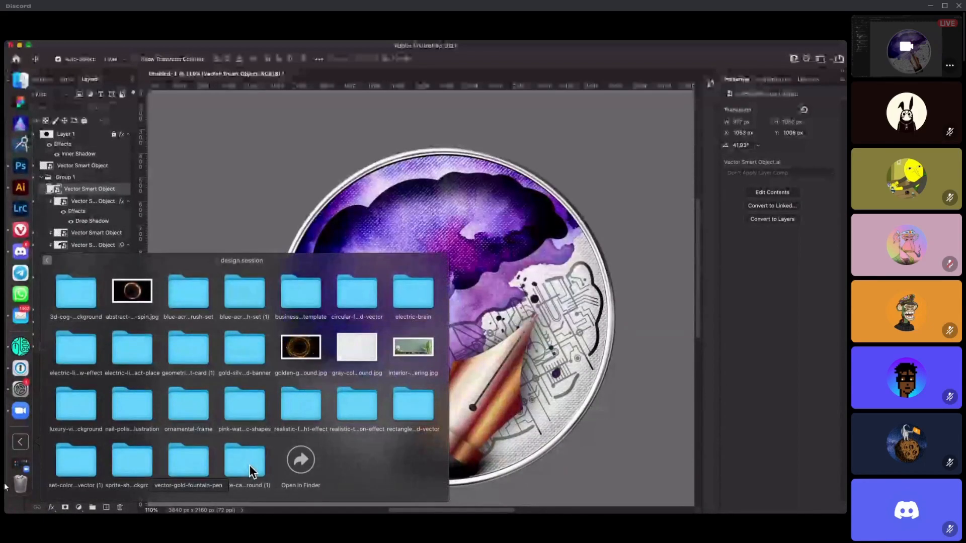
{"action": "left_click", "coordinate": [249, 465]}
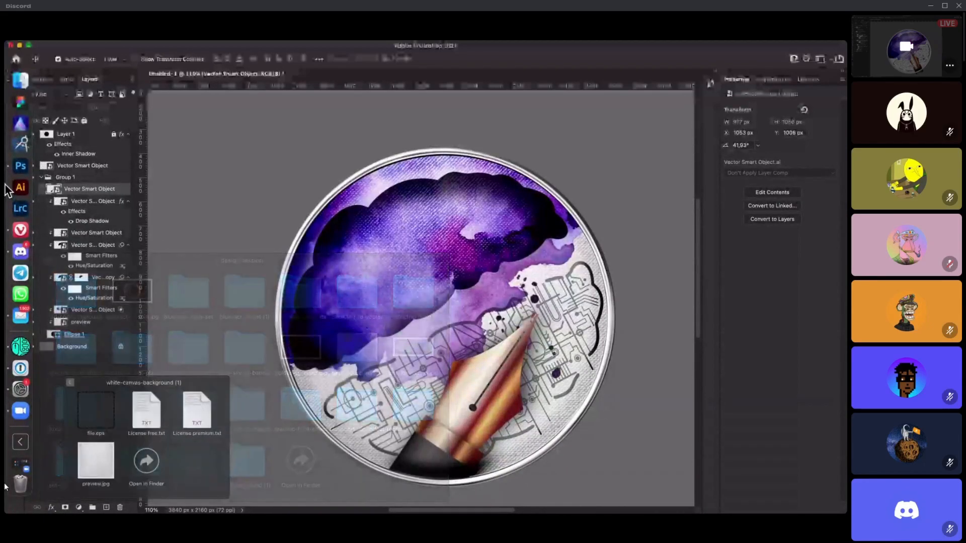
{"action": "left_click", "coordinate": [275, 287]}
{"action": "key", "text": "super+Tab"}
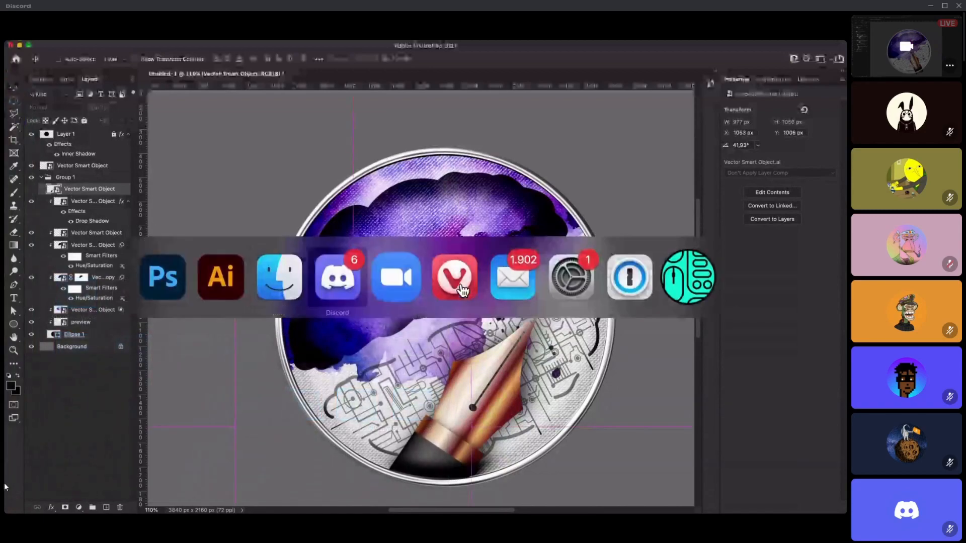
- Switch to the browser and open the Freepik account's download history
{"action": "key", "text": "super+Tab"}
{"action": "key", "text": "super+Tab"}
{"action": "key", "text": "super+Tab"}
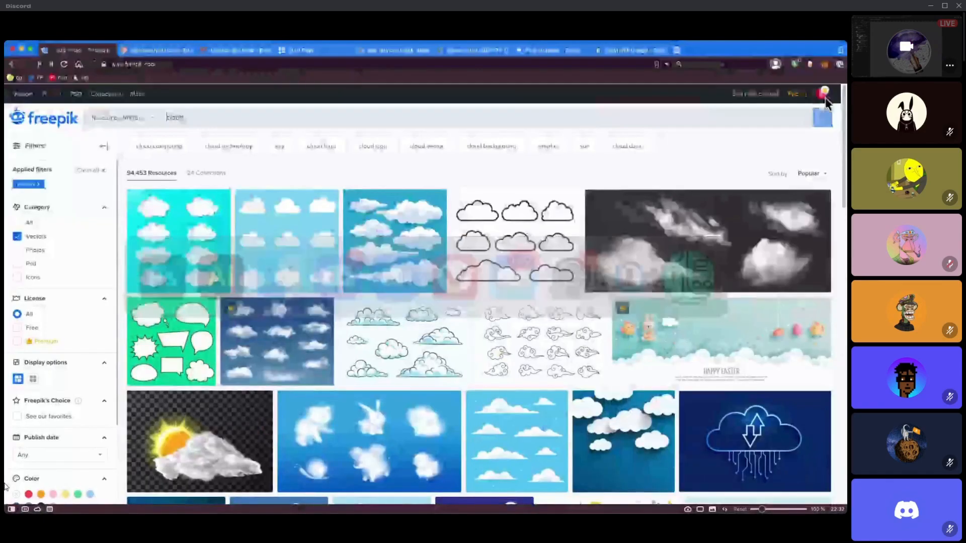
{"action": "left_click", "coordinate": [822, 94]}
{"action": "left_click", "coordinate": [729, 182]}
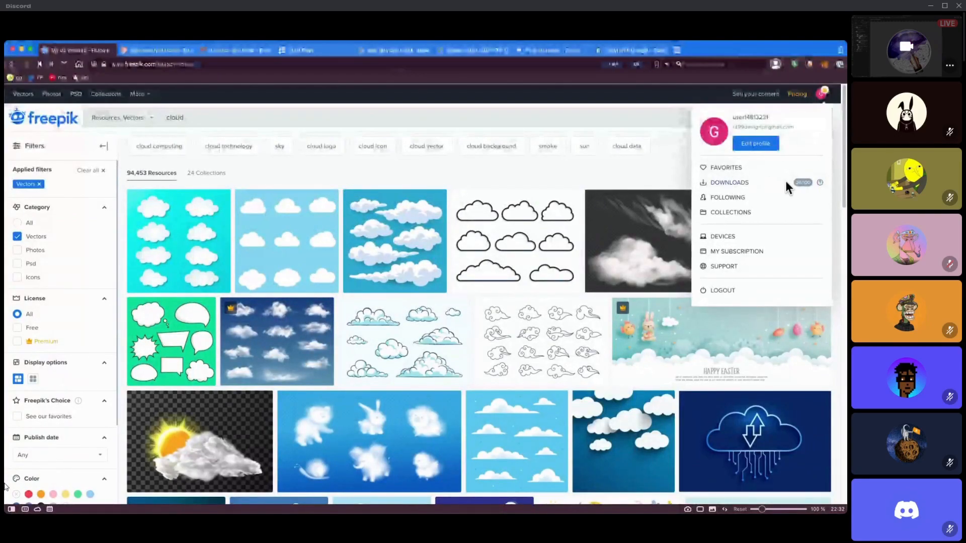
{"action": "left_click", "coordinate": [725, 181]}
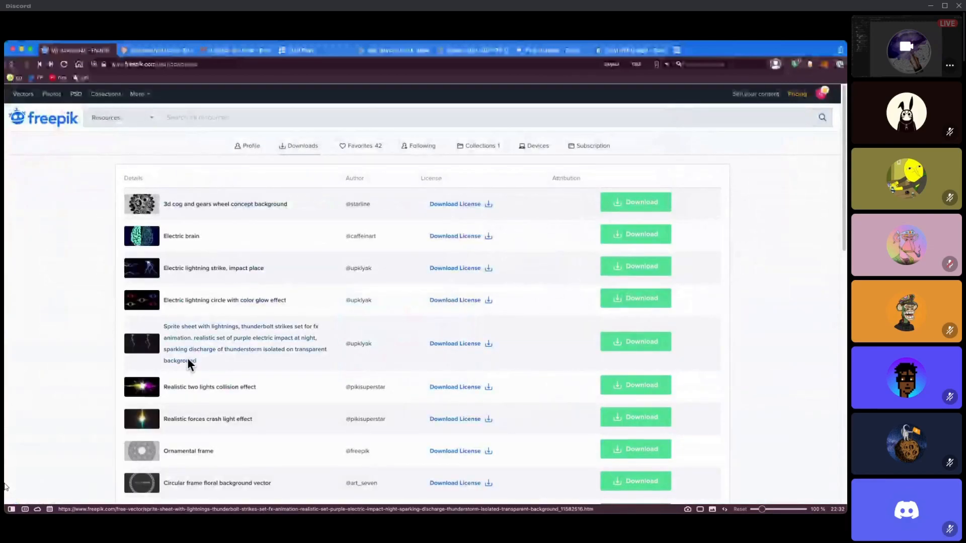
- Go to the second page of the download history and download the stationery assortment set of rulers, pencils and markers
{"action": "scroll", "coordinate": [192, 358], "scroll_direction": "down", "scroll_amount": 8}
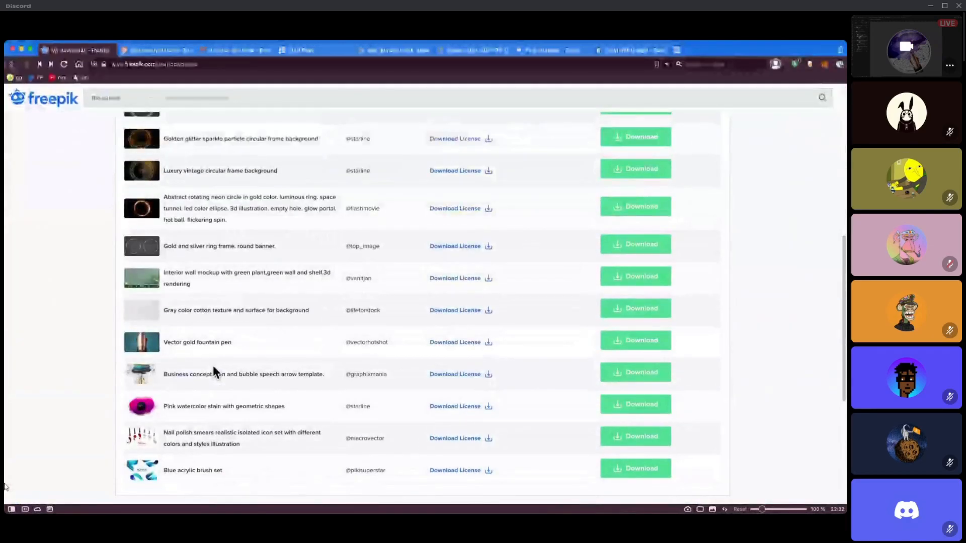
{"action": "scroll", "coordinate": [214, 372], "scroll_direction": "down", "scroll_amount": 3}
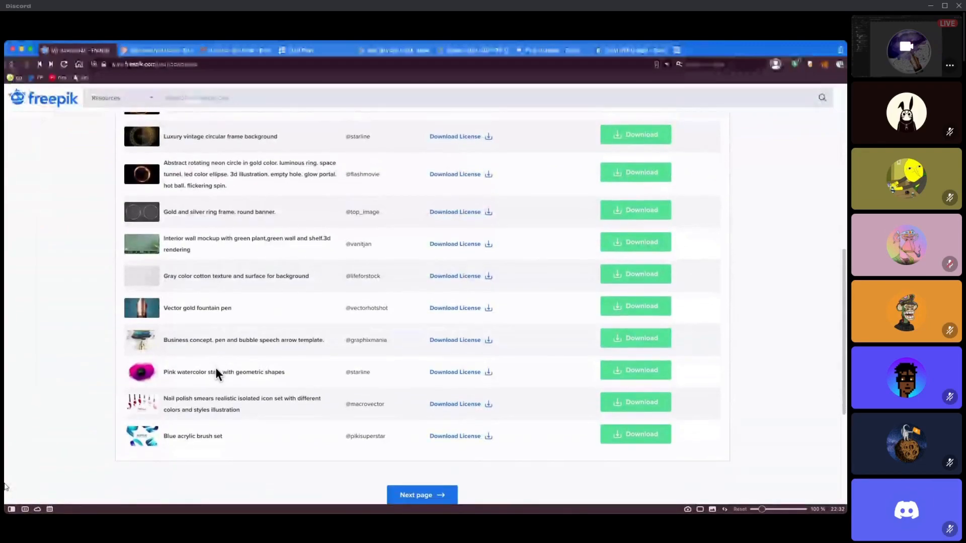
{"action": "left_click", "coordinate": [423, 393]}
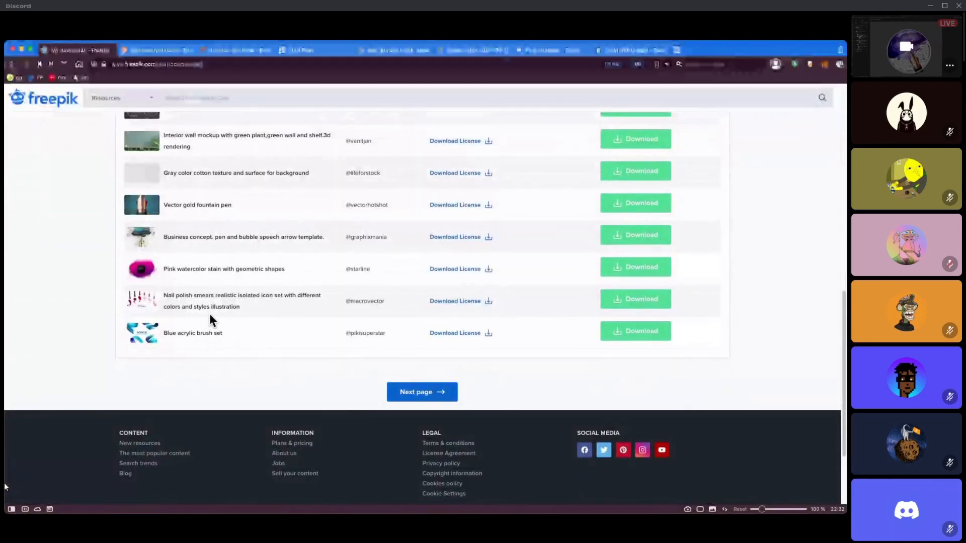
{"action": "scroll", "coordinate": [209, 314], "scroll_direction": "up", "scroll_amount": 6}
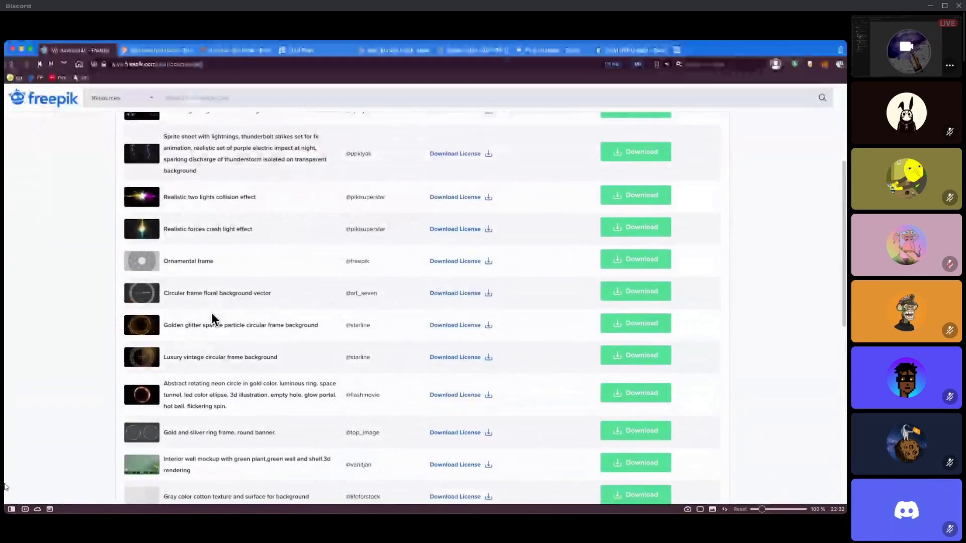
{"action": "scroll", "coordinate": [212, 316], "scroll_direction": "down", "scroll_amount": 1}
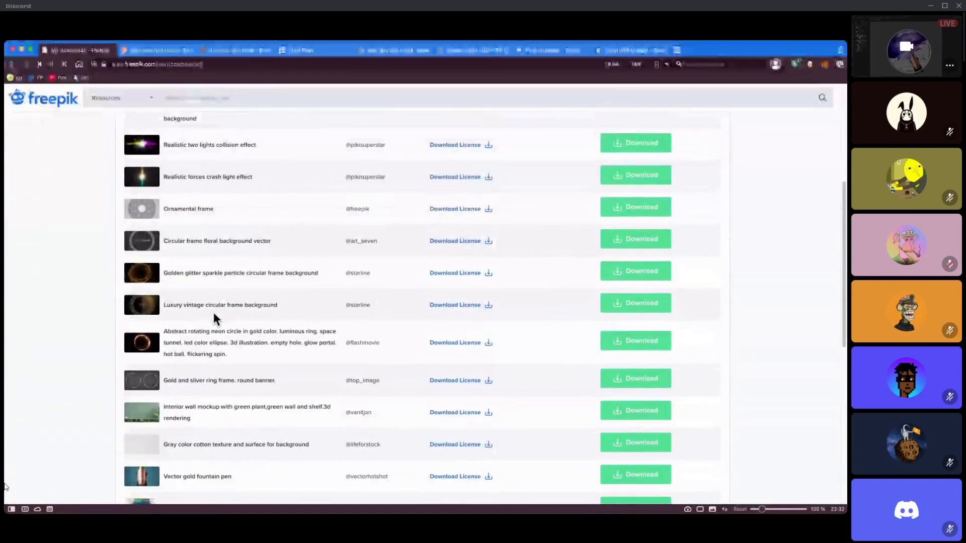
{"action": "scroll", "coordinate": [214, 313], "scroll_direction": "down", "scroll_amount": 4}
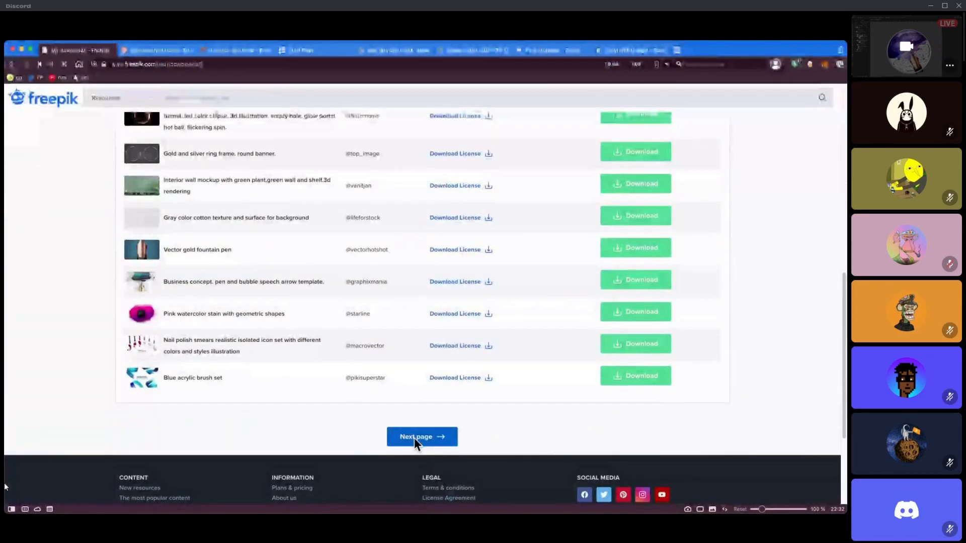
{"action": "scroll", "coordinate": [231, 383], "scroll_direction": "up", "scroll_amount": 14}
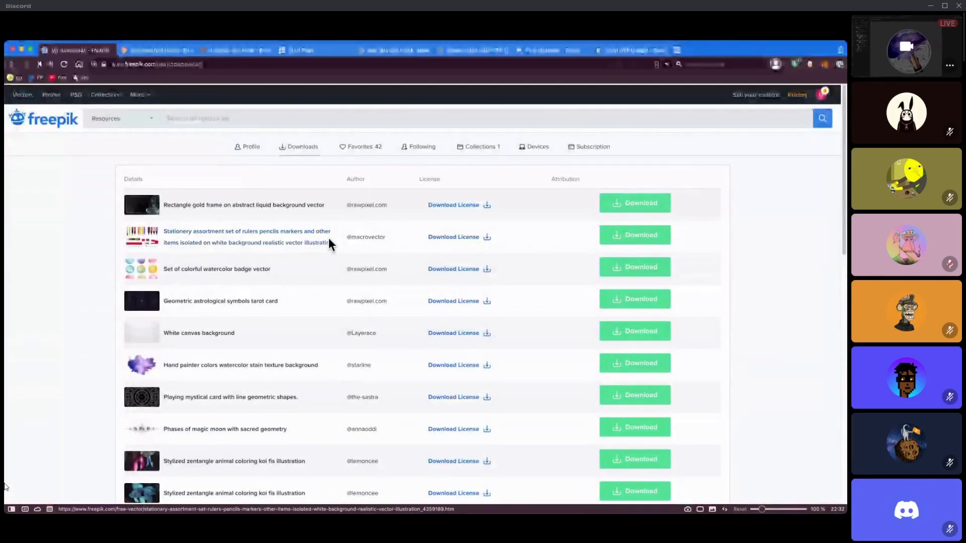
{"action": "left_click", "coordinate": [630, 235]}
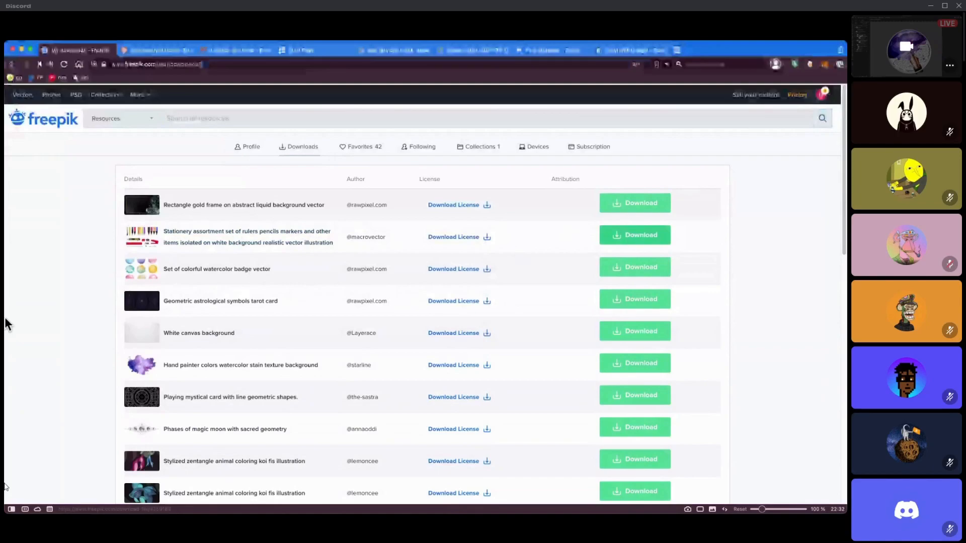
{"action": "mouse_move", "coordinate": [5, 319]}
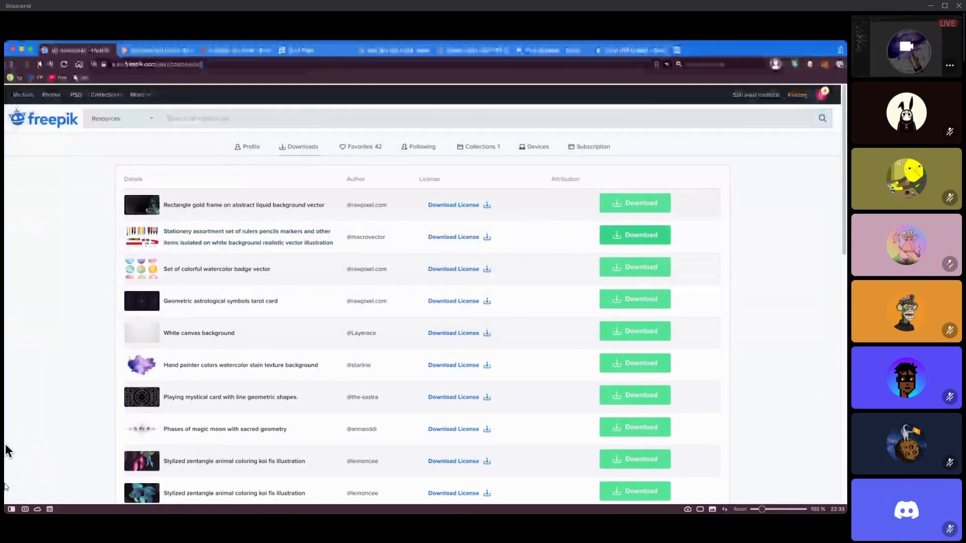
- Open 19871.eps from the downloaded stationery set in Illustrator and update its legacy text
{"action": "left_click", "coordinate": [12, 441]}
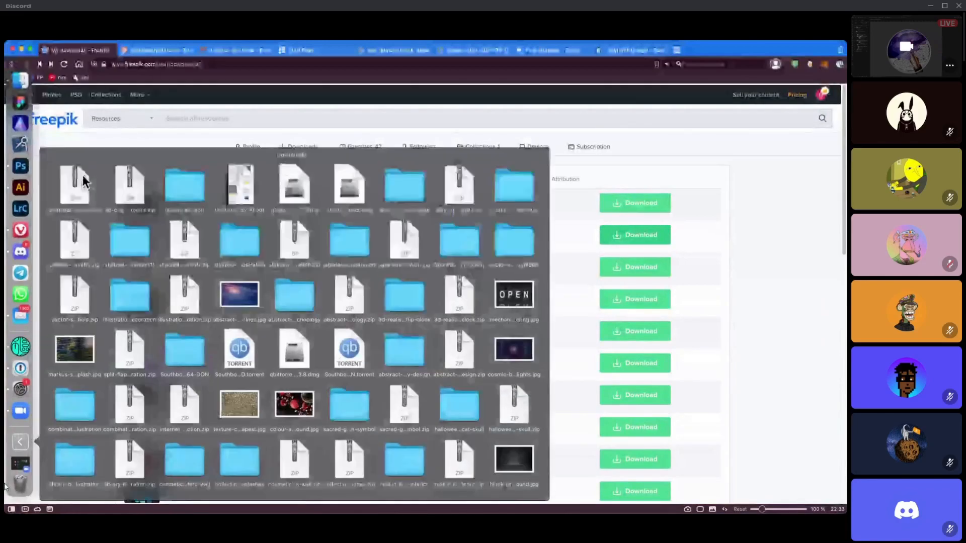
{"action": "left_click", "coordinate": [82, 175]}
{"action": "double_click", "coordinate": [375, 198]}
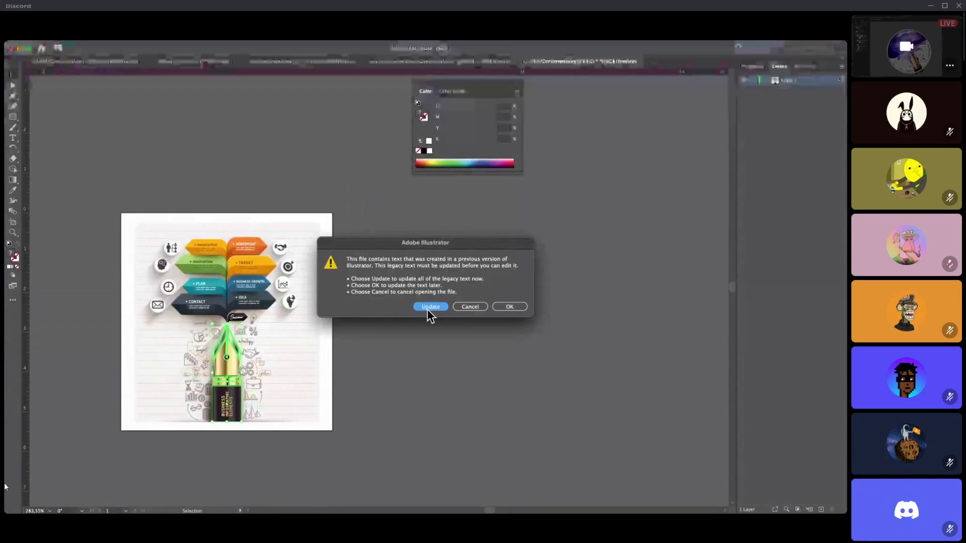
{"action": "left_click", "coordinate": [430, 307]}
- Select and copy the paintbrush from the stationery artwork, undoing the trial moves
{"action": "left_click", "coordinate": [198, 169]}
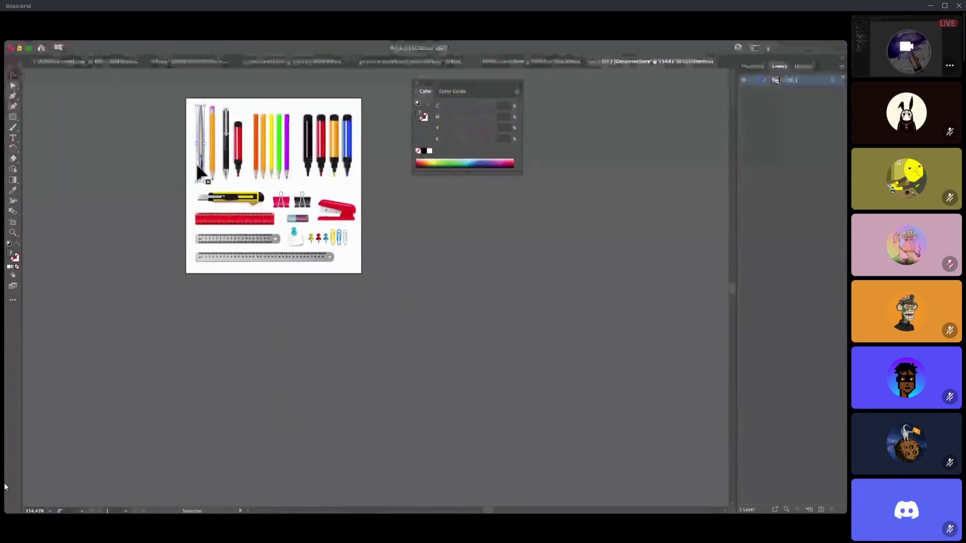
{"action": "scroll", "coordinate": [201, 173], "scroll_direction": "up", "scroll_amount": 5}
{"action": "mouse_move", "coordinate": [194, 172]}
{"action": "left_mouse_down"}
{"action": "mouse_move", "coordinate": [341, 313]}
{"action": "mouse_move", "coordinate": [243, 334]}
{"action": "left_mouse_up"}
{"action": "double_click", "coordinate": [304, 339]}
{"action": "key", "text": "ctrl+z"}
{"action": "left_click_drag", "start_coordinate": [309, 218], "coordinate": [261, 222]}
{"action": "key", "text": "ctrl+z"}
{"action": "key", "text": "ctrl+c"}
{"action": "key", "text": "ctrl+v"}
{"action": "key", "text": "a"}
- Switch to Photoshop and paste the copied paintbrush as a Smart Object inside Group 1
{"action": "key", "text": "super+Tab"}
{"action": "key", "text": "super+Tab"}
{"action": "key", "text": "super+Tab"}
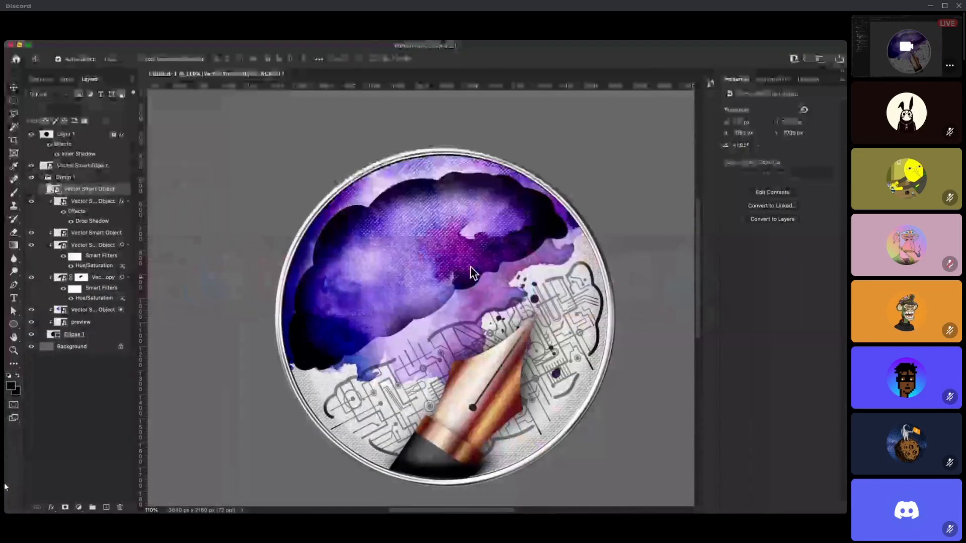
{"action": "left_click", "coordinate": [470, 254]}
{"action": "key", "text": "super+v"}
{"action": "left_click", "coordinate": [463, 253]}
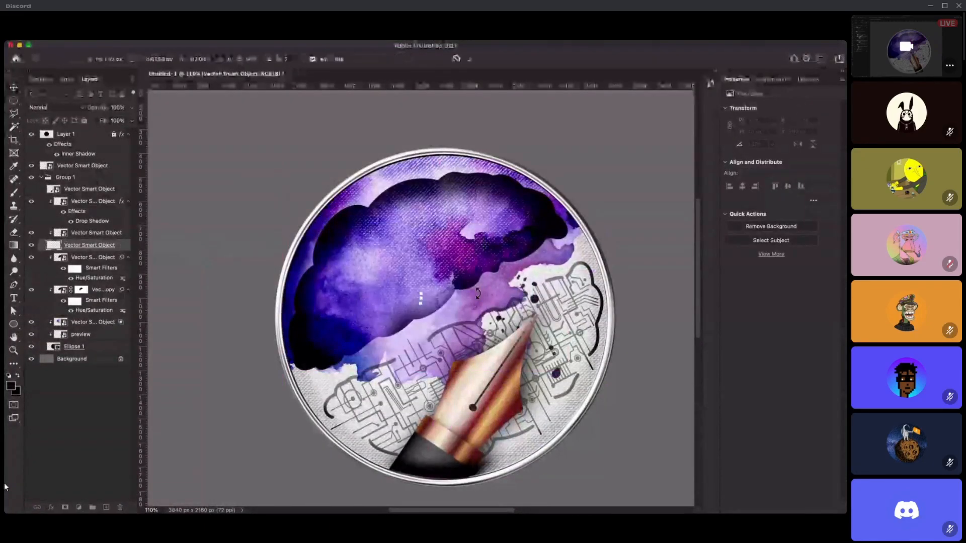
- Enlarge the pasted paintbrush and place it upright across the circle, beside the fountain pen
{"action": "left_click_drag", "start_coordinate": [425, 292], "coordinate": [428, 87]}
{"action": "left_click_drag", "start_coordinate": [463, 354], "coordinate": [566, 456]}
{"action": "left_click_drag", "start_coordinate": [434, 388], "coordinate": [414, 296]}
{"action": "mouse_move", "coordinate": [428, 371]}
{"action": "left_mouse_down"}
{"action": "mouse_move", "coordinate": [440, 385]}
{"action": "mouse_move", "coordinate": [437, 501]}
{"action": "left_mouse_up"}
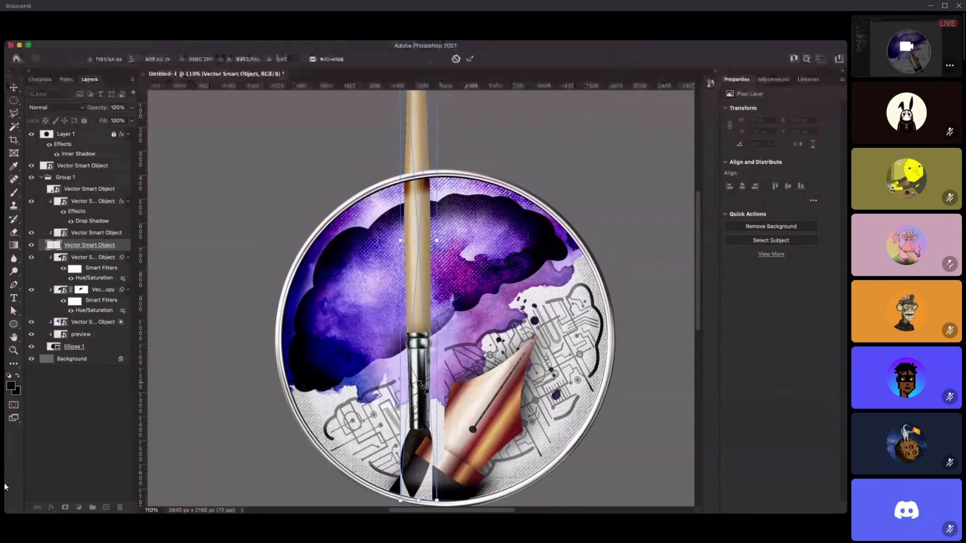
- Rotate the paintbrush to about 39° at about 1713 × 2084 px, with its bristles over the purple watercolor, and commit the transform
{"action": "scroll", "coordinate": [420, 345], "scroll_direction": "down", "scroll_amount": 10}
{"action": "scroll", "coordinate": [420, 345], "scroll_direction": "up", "scroll_amount": 5}
{"action": "left_click_drag", "start_coordinate": [425, 388], "coordinate": [507, 455]}
{"action": "mouse_move", "coordinate": [425, 343]}
{"action": "left_mouse_down"}
{"action": "mouse_move", "coordinate": [436, 258]}
{"action": "mouse_move", "coordinate": [485, 309]}
{"action": "left_mouse_up"}
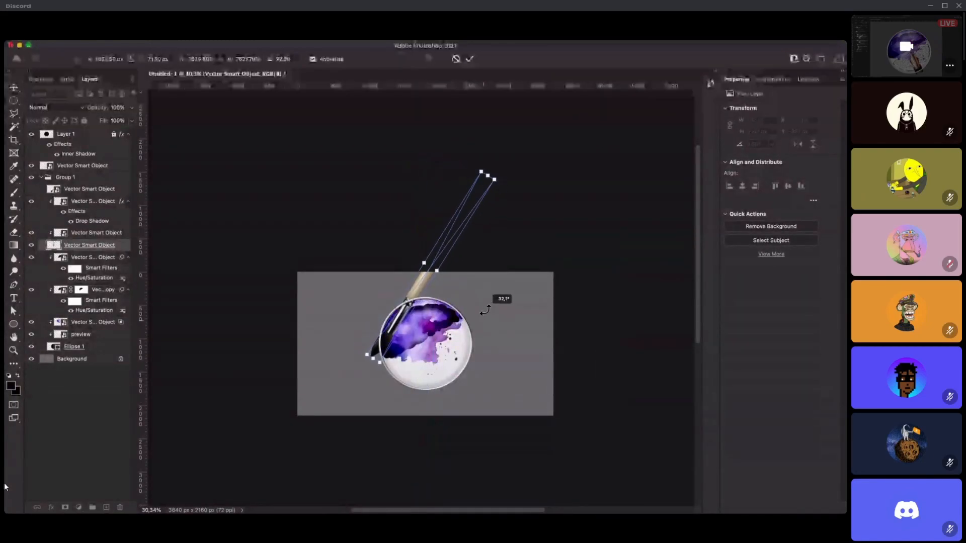
{"action": "mouse_move", "coordinate": [410, 309]}
{"action": "left_mouse_down"}
{"action": "mouse_move", "coordinate": [443, 297]}
{"action": "mouse_move", "coordinate": [473, 315]}
{"action": "left_mouse_up"}
{"action": "left_click_drag", "start_coordinate": [424, 313], "coordinate": [431, 312]}
{"action": "left_click_drag", "start_coordinate": [536, 178], "coordinate": [563, 143]}
{"action": "mouse_move", "coordinate": [468, 272]}
{"action": "left_mouse_down"}
{"action": "mouse_move", "coordinate": [456, 285]}
{"action": "mouse_move", "coordinate": [498, 229]}
{"action": "left_mouse_up"}
{"action": "left_click_drag", "start_coordinate": [552, 145], "coordinate": [509, 211]}
{"action": "key", "text": "Return"}
{"action": "key", "text": "shift+Up"}
{"action": "key", "text": "shift+Up"}
{"action": "key", "text": "shift+Up"}
{"action": "key", "text": "shift+Up"}
{"action": "key", "text": "shift+Up"}
{"action": "key", "text": "shift+Up"}
{"action": "key", "text": "shift+Up"}
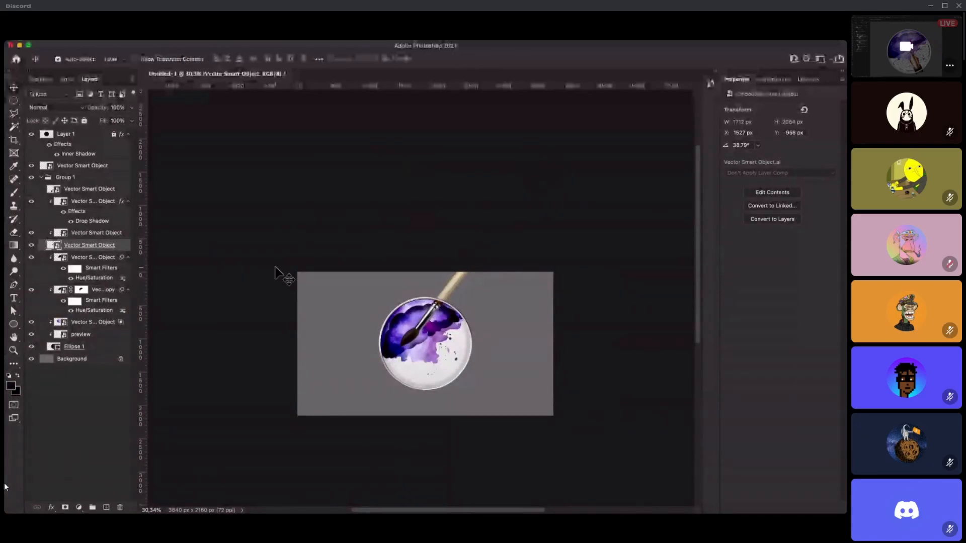
- Clip the paintbrush layer to the circle and undo its trial move beneath the circuit-brain layer
{"action": "left_click_drag", "start_coordinate": [121, 250], "coordinate": [116, 291]}
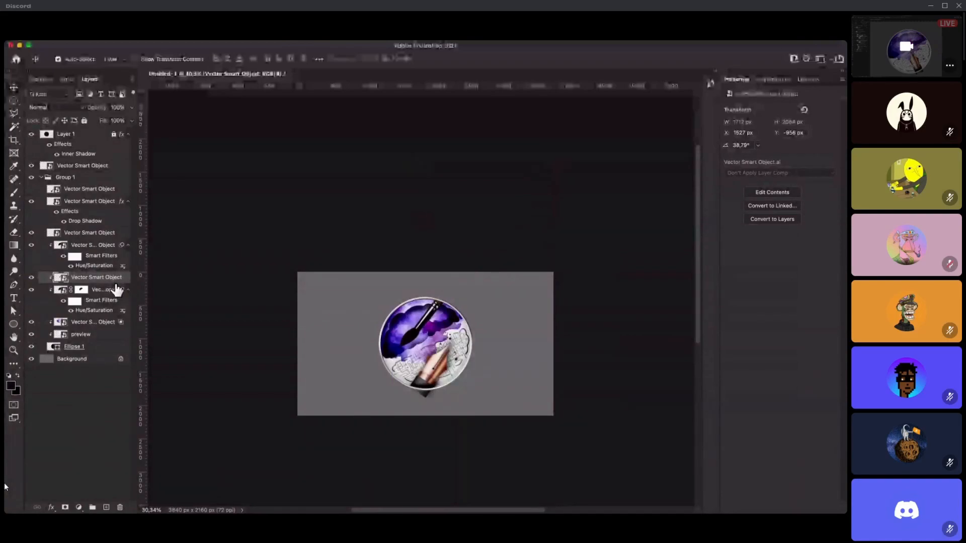
{"action": "key", "text": "ctrl+z"}
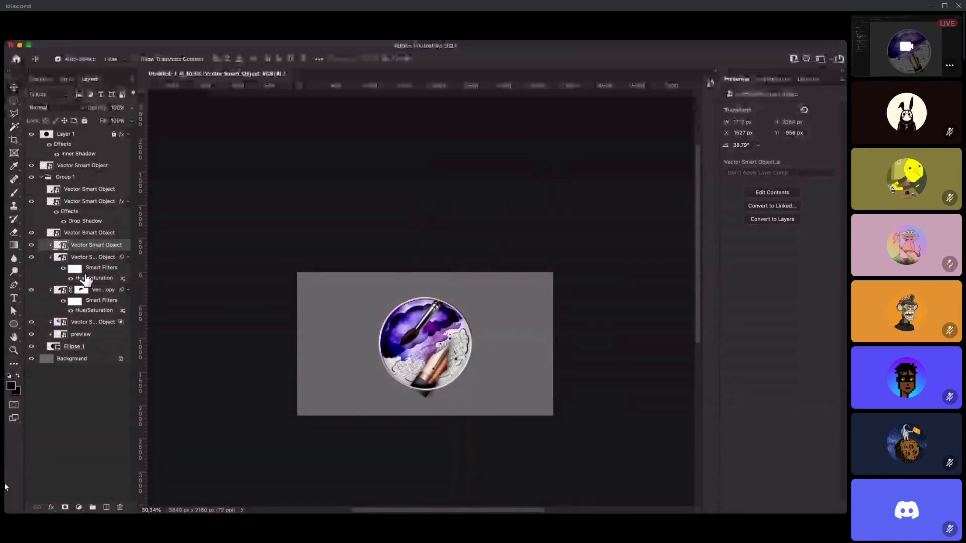
{"action": "scroll", "coordinate": [380, 280], "scroll_direction": "up", "scroll_amount": 5}
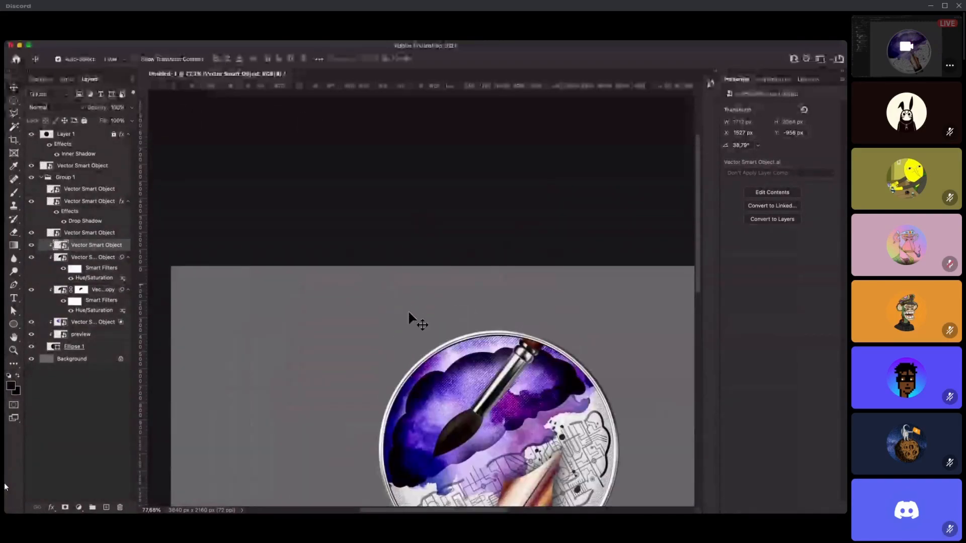
{"action": "scroll", "coordinate": [403, 277], "scroll_direction": "down", "scroll_amount": 3}
{"action": "scroll", "coordinate": [403, 276], "scroll_direction": "right", "scroll_amount": 2}
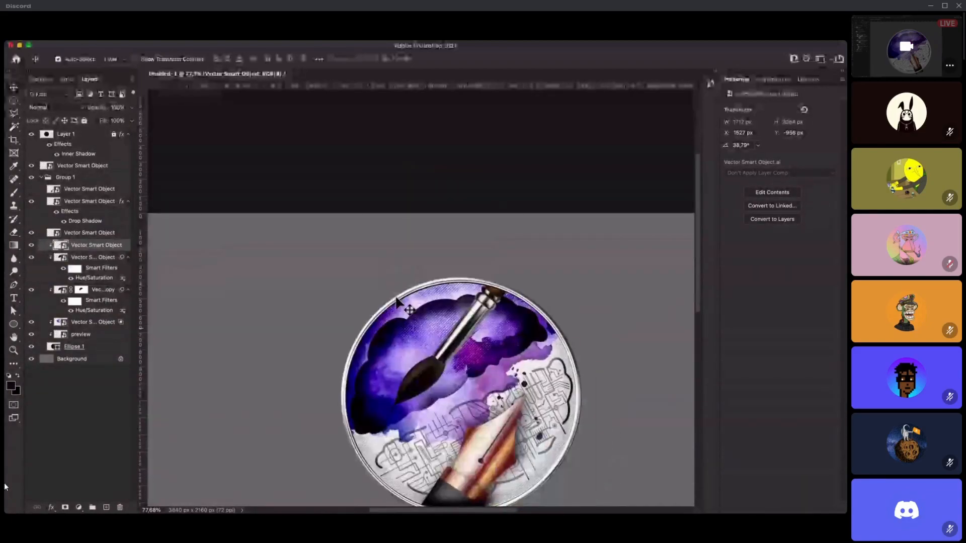
{"action": "scroll", "coordinate": [403, 281], "scroll_direction": "down", "scroll_amount": 3}
{"action": "scroll", "coordinate": [404, 282], "scroll_direction": "right", "scroll_amount": 2}
{"action": "left_click_drag", "start_coordinate": [404, 261], "coordinate": [489, 327]}
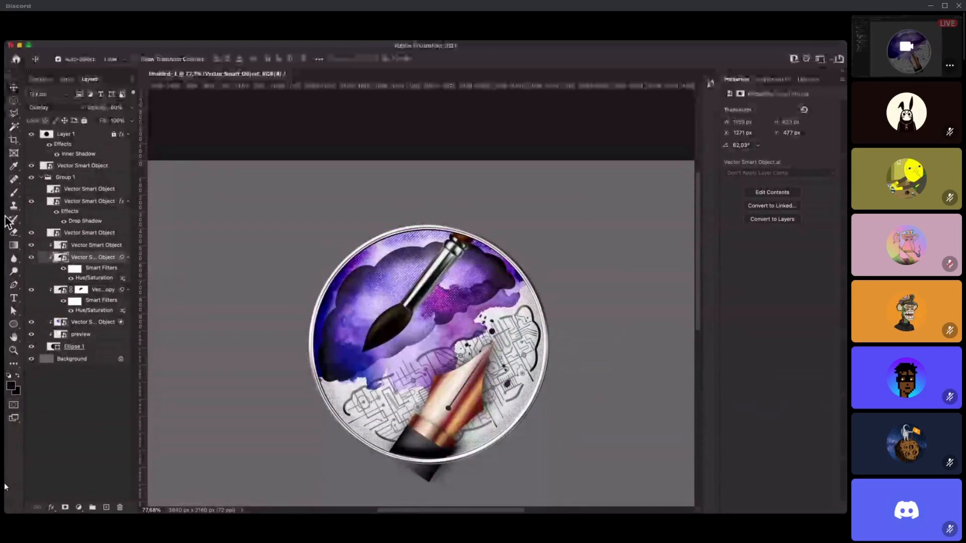
- Open 19449725 [Converted].ai from the 3d-cog-gears-wheel folder inside the design session folder
{"action": "mouse_move", "coordinate": [5, 222]}
{"action": "left_click", "coordinate": [17, 80]}
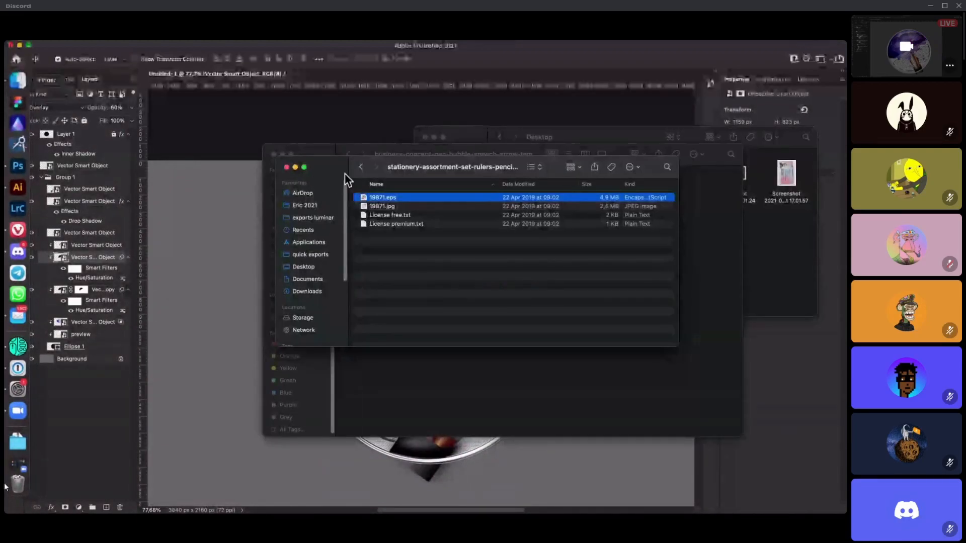
{"action": "left_click", "coordinate": [361, 167]}
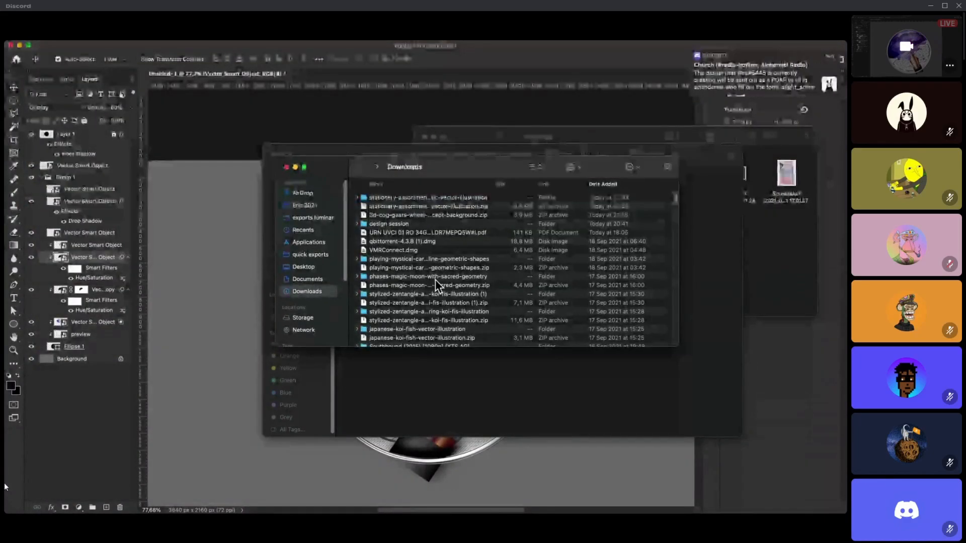
{"action": "scroll", "coordinate": [436, 282], "scroll_direction": "down", "scroll_amount": 1}
{"action": "scroll", "coordinate": [436, 280], "scroll_direction": "down", "scroll_amount": 1}
{"action": "scroll", "coordinate": [423, 279], "scroll_direction": "up", "scroll_amount": 1}
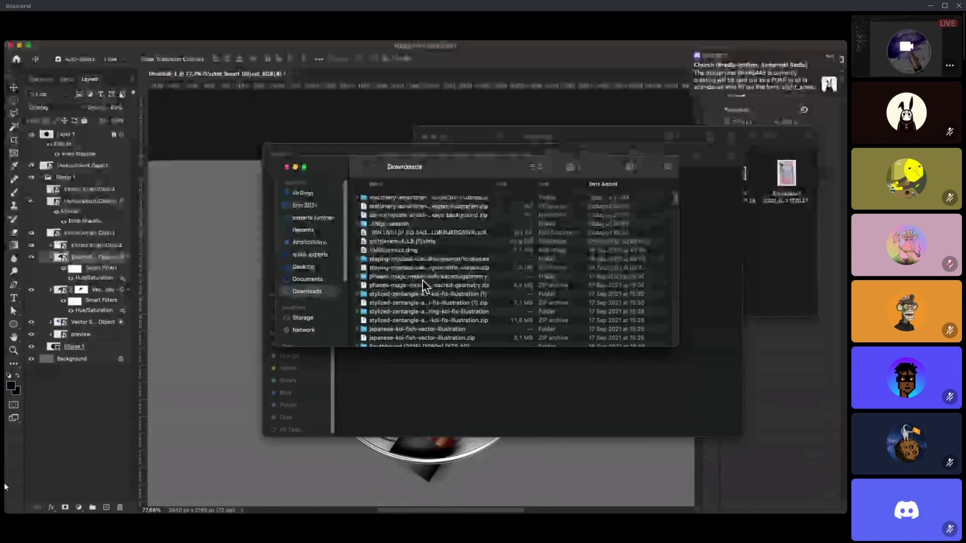
{"action": "double_click", "coordinate": [376, 223]}
{"action": "double_click", "coordinate": [390, 198]}
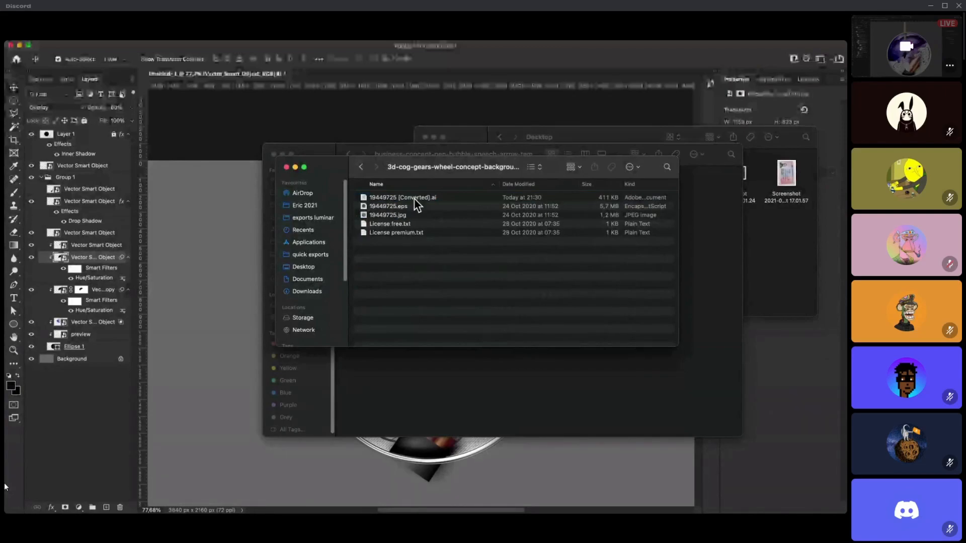
{"action": "double_click", "coordinate": [415, 198]}
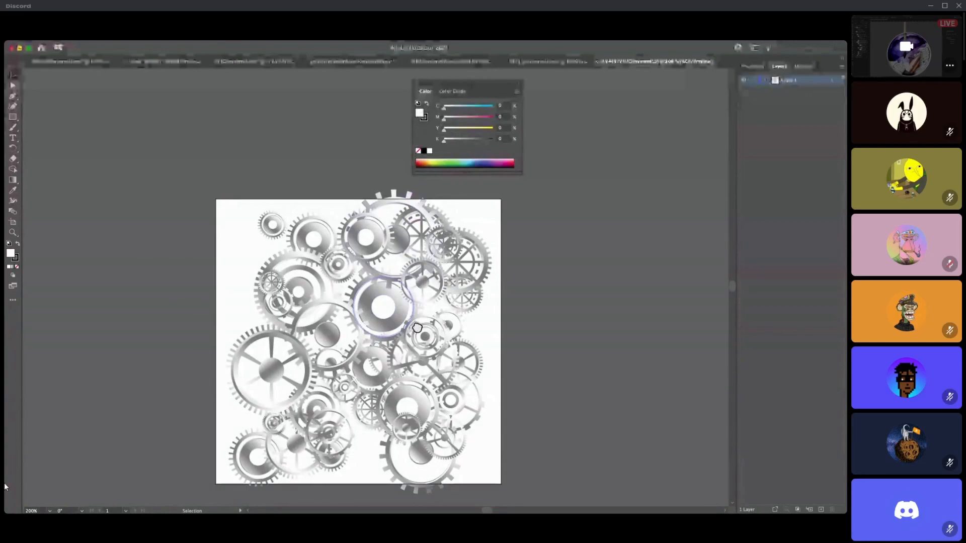
- Select the overlapping silver gears artwork on the artboard
{"action": "left_click", "coordinate": [390, 322]}
{"action": "key", "text": "space"}
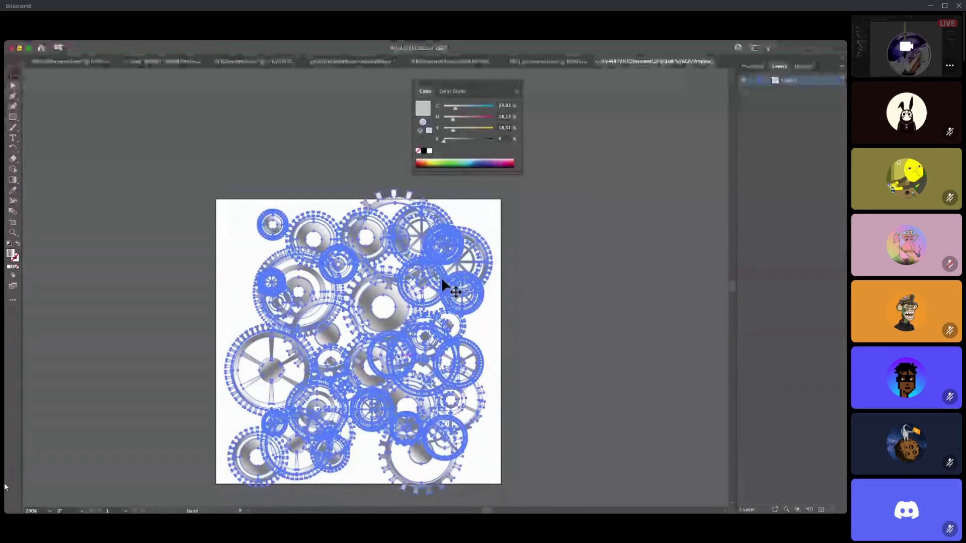
{"action": "left_click_drag", "start_coordinate": [455, 269], "coordinate": [468, 246]}
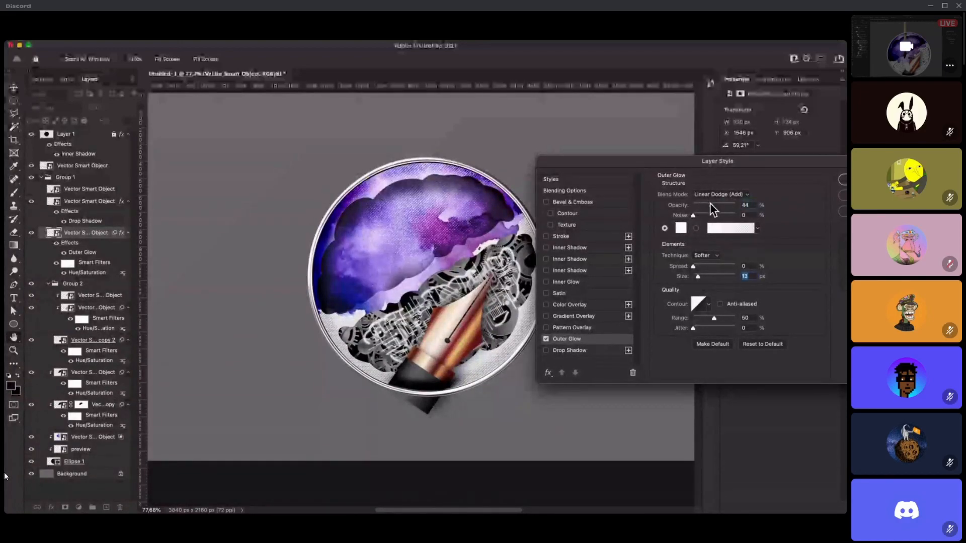
- Reduce the Outer Glow opacity of the circuit-brain layer to about 15%
{"action": "left_click_drag", "start_coordinate": [700, 206], "coordinate": [698, 206]}
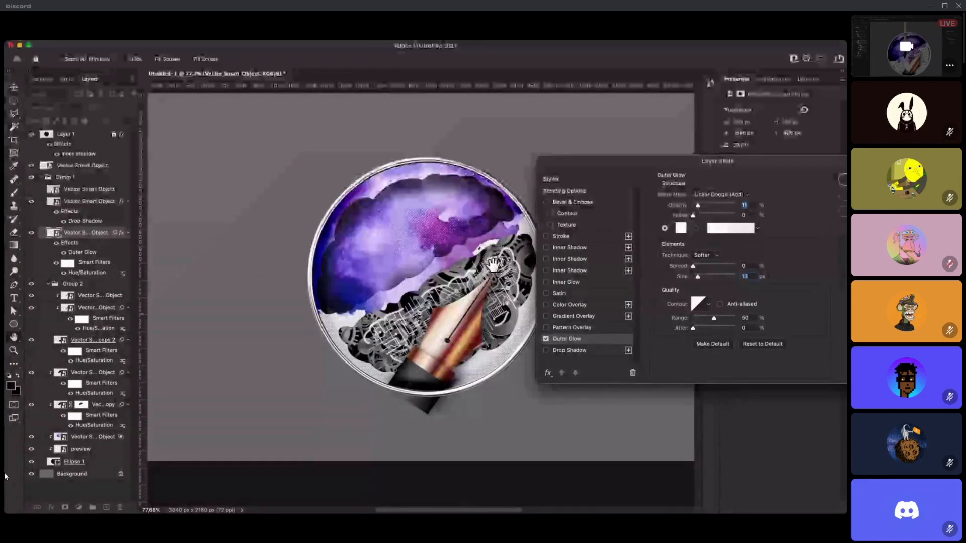
{"action": "scroll", "coordinate": [415, 310], "scroll_direction": "up", "scroll_amount": 3}
{"action": "scroll", "coordinate": [415, 310], "scroll_direction": "up", "scroll_amount": 3}
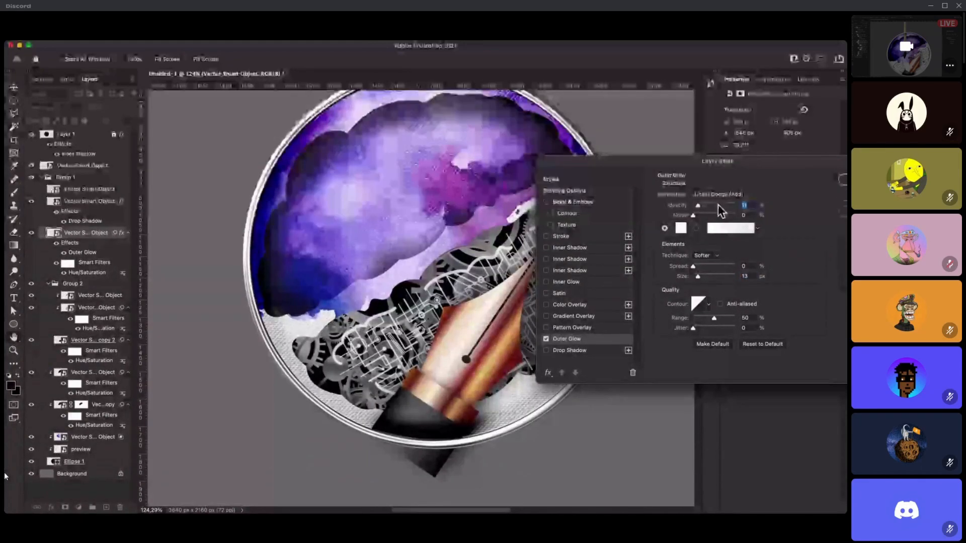
{"action": "mouse_move", "coordinate": [715, 207]}
{"action": "left_mouse_down"}
{"action": "mouse_move", "coordinate": [726, 207]}
{"action": "mouse_move", "coordinate": [707, 206]}
{"action": "left_mouse_up"}
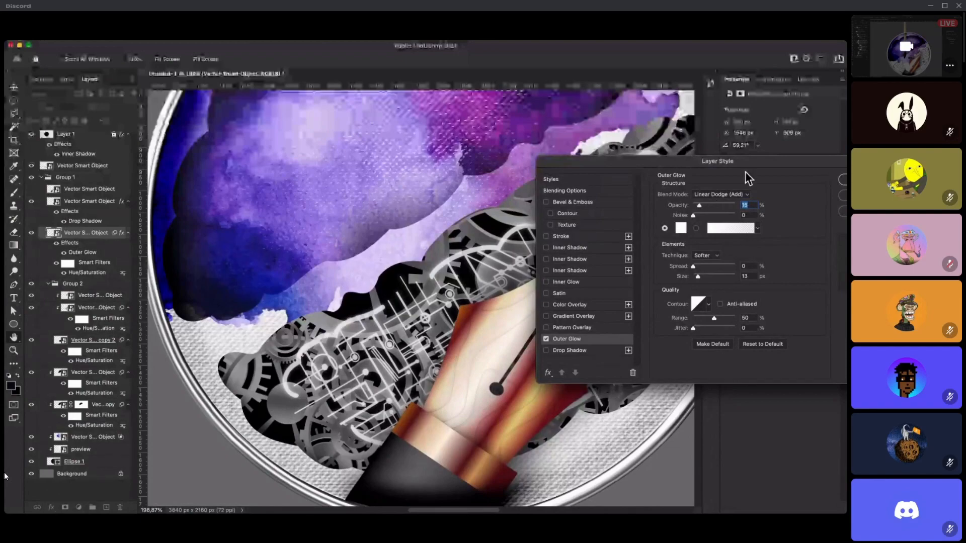
- Add a Drop Shadow to the circuit-brain layer with 100° angle, 21 px distance, 8 px size and about 43% opacity
{"action": "left_click_drag", "start_coordinate": [744, 163], "coordinate": [732, 150]}
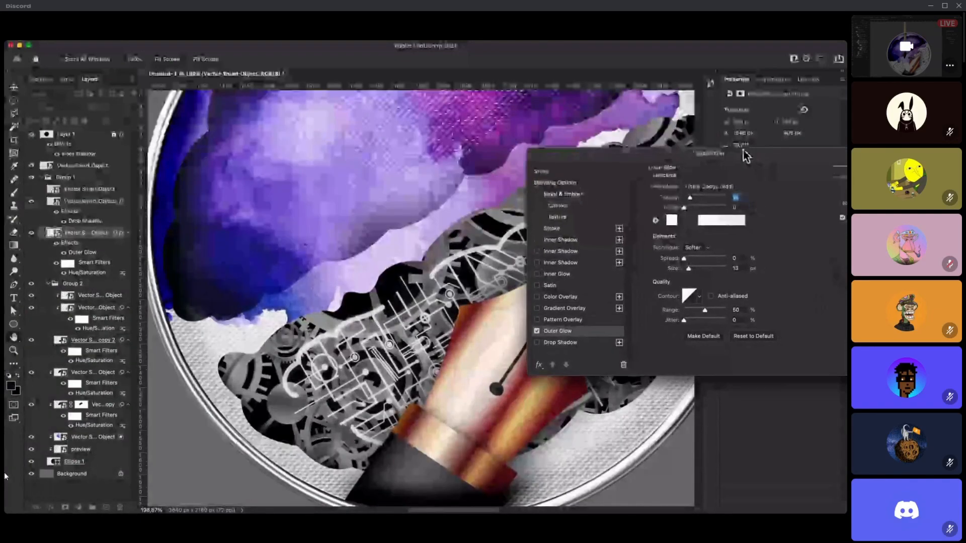
{"action": "left_click", "coordinate": [557, 337]}
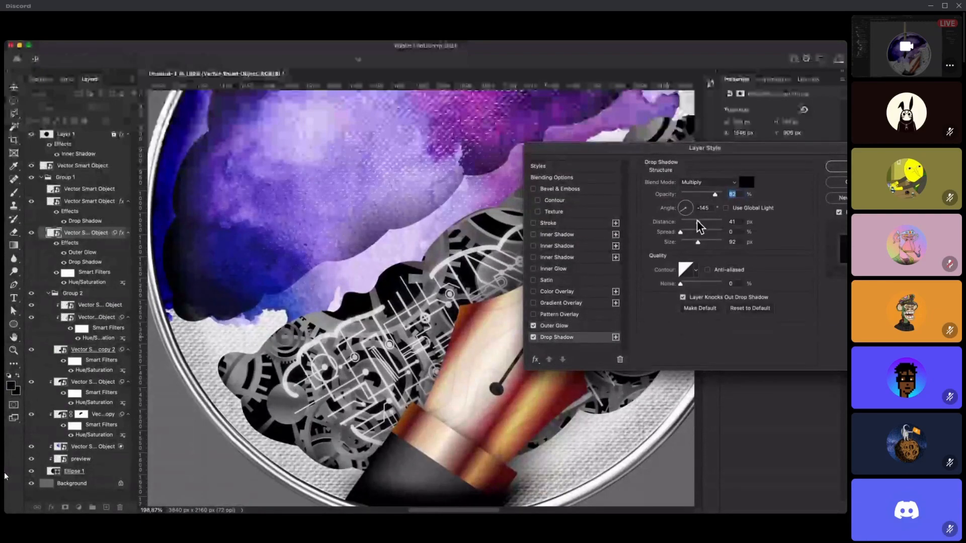
{"action": "left_click", "coordinate": [691, 242]}
{"action": "left_click_drag", "start_coordinate": [388, 346], "coordinate": [384, 371]}
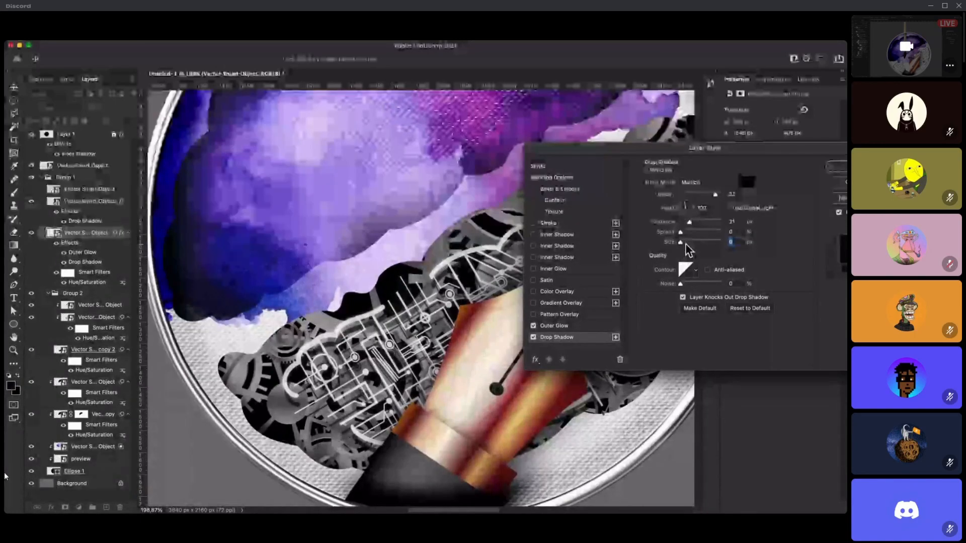
{"action": "left_click", "coordinate": [684, 243]}
{"action": "left_click_drag", "start_coordinate": [684, 244], "coordinate": [683, 244]}
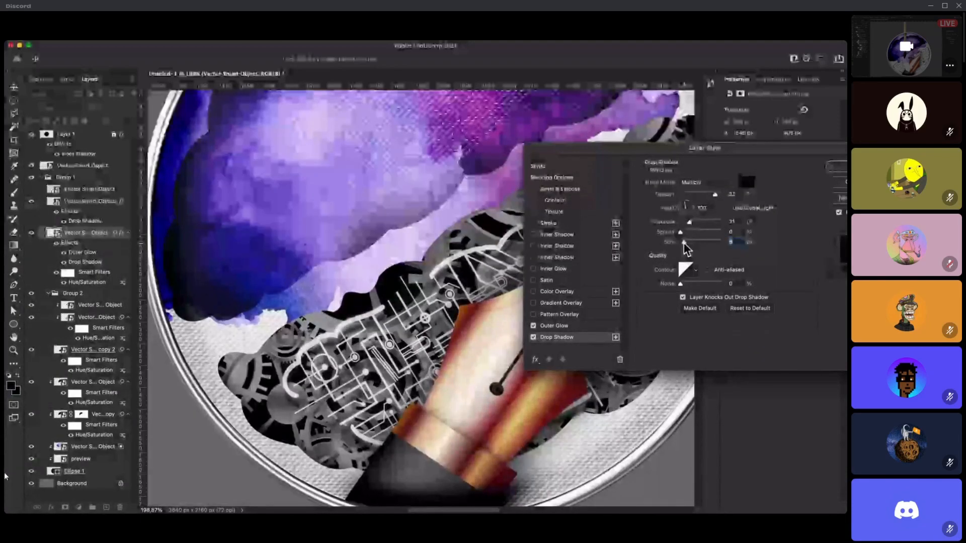
{"action": "left_click", "coordinate": [703, 194]}
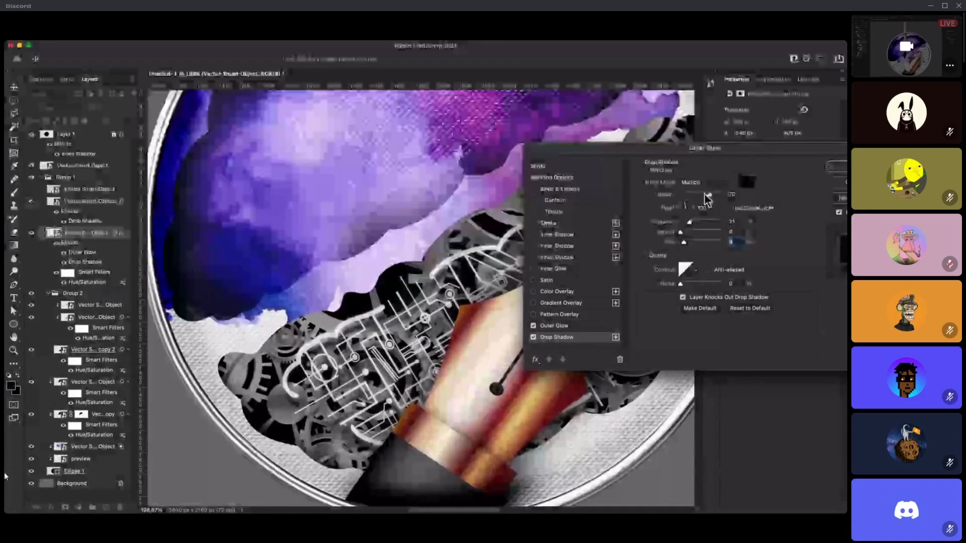
{"action": "left_click_drag", "start_coordinate": [703, 196], "coordinate": [700, 196]}
{"action": "left_click", "coordinate": [836, 166]}
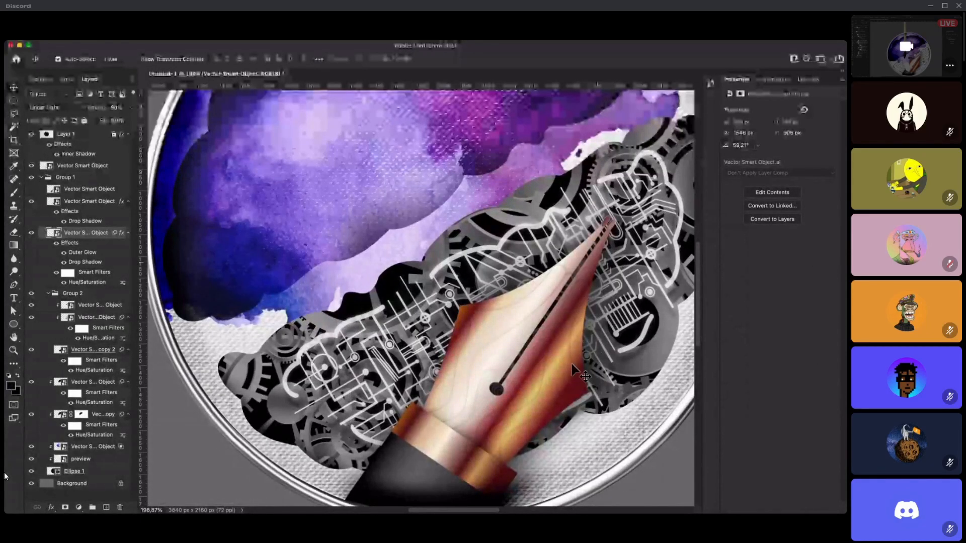
{"action": "scroll", "coordinate": [583, 347], "scroll_direction": "down", "scroll_amount": 3}
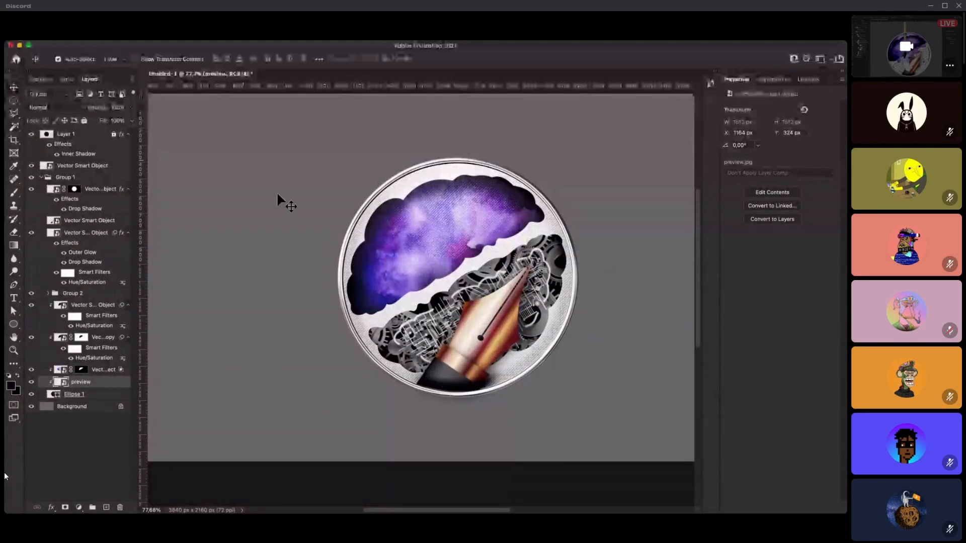
- Hide Layer 1 and select the fountain pen layer
{"action": "left_click", "coordinate": [32, 135]}
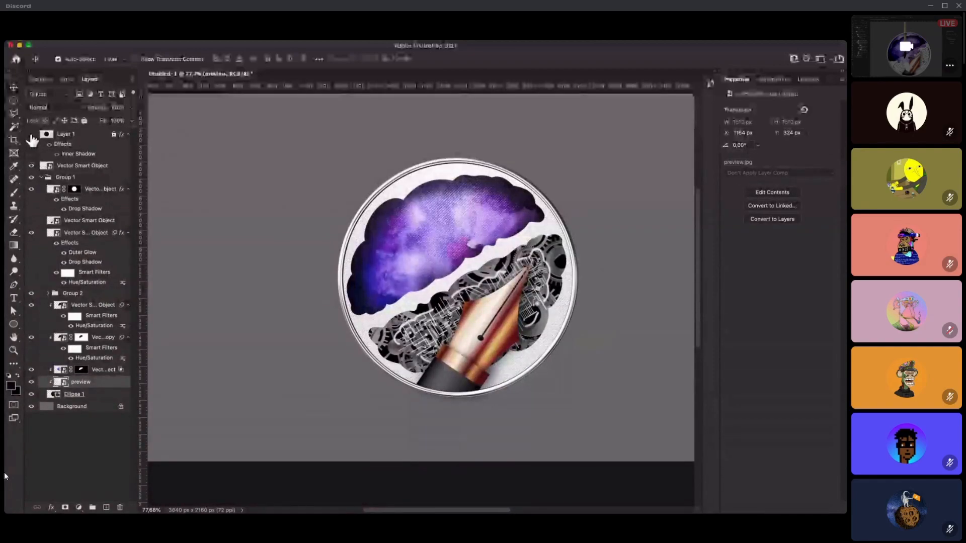
{"action": "mouse_move", "coordinate": [496, 328]}
{"action": "left_mouse_down"}
{"action": "mouse_move", "coordinate": [491, 313]}
{"action": "mouse_move", "coordinate": [505, 340]}
{"action": "left_mouse_up"}
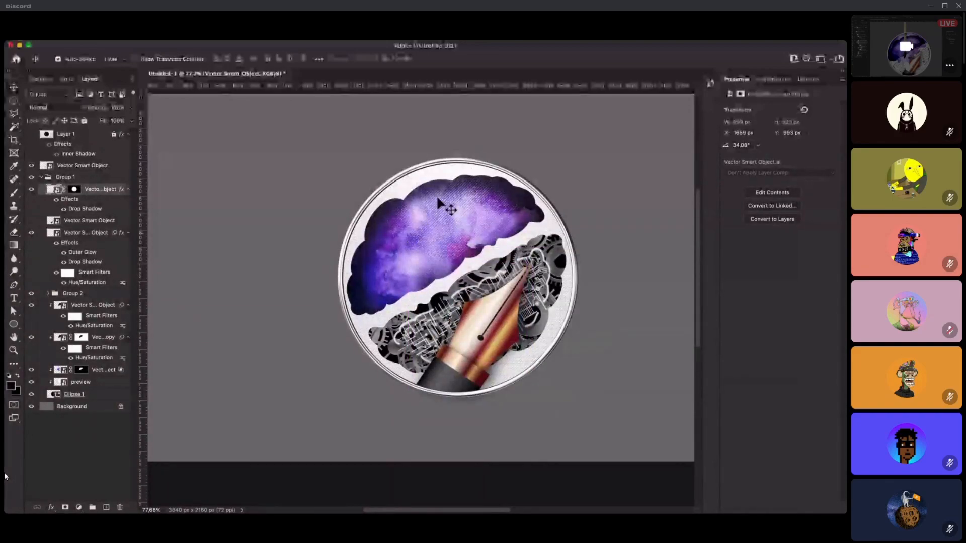
- Switch to Illustrator, close the gears document and select the metal ferrule and bristles of the leftmost paintbrush
{"action": "mouse_move", "coordinate": [6, 207]}
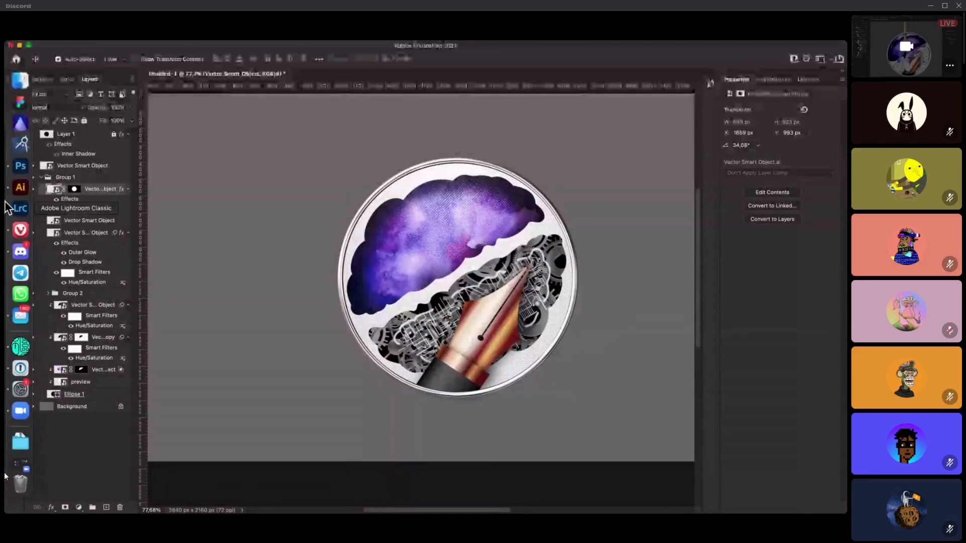
{"action": "left_click", "coordinate": [19, 187]}
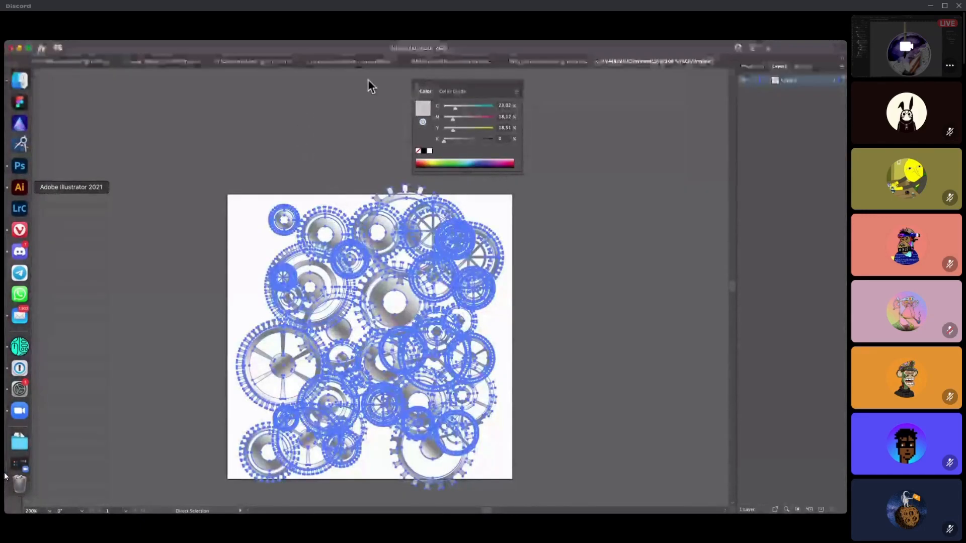
{"action": "key", "text": "super+w"}
{"action": "left_click", "coordinate": [307, 322]}
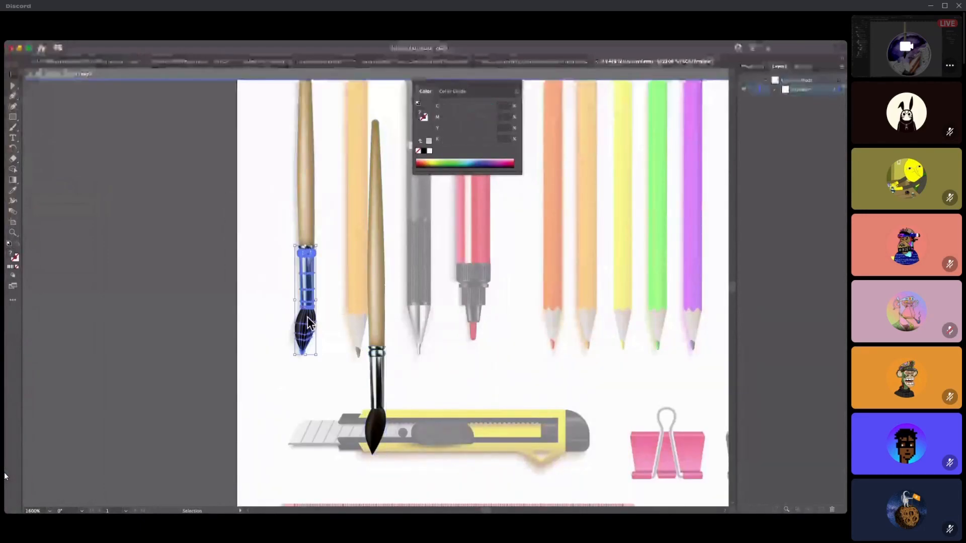
- Switch to Photoshop and paste the copied ferrule and bristles as a smart object above the fountain pen layer
{"action": "key", "text": "super+Tab"}
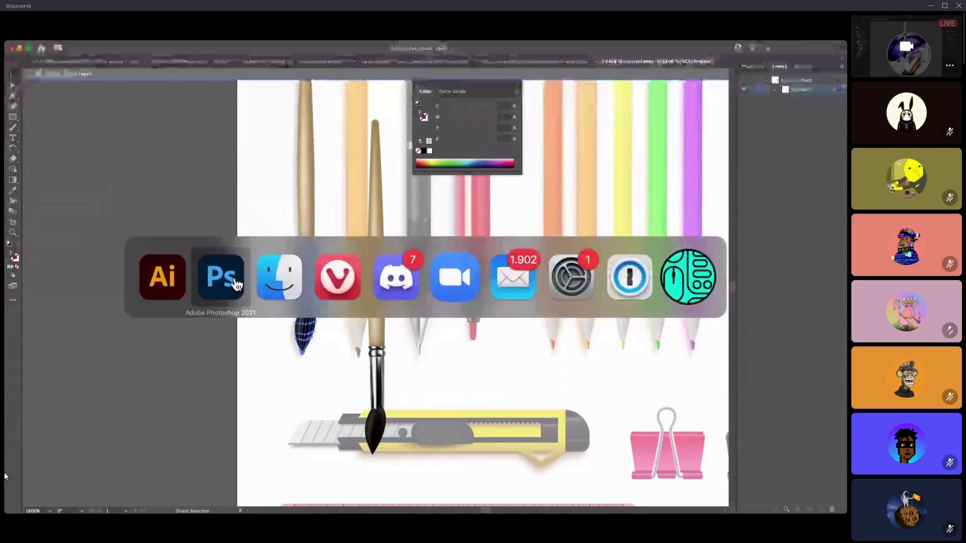
{"action": "key", "text": "super+v"}
{"action": "left_click", "coordinate": [467, 251]}
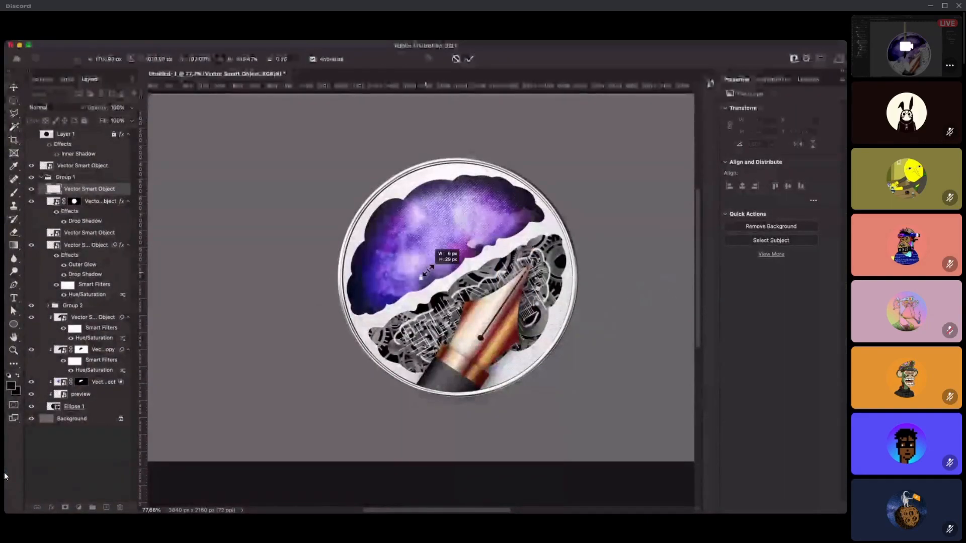
- Enlarge the pasted brush to about 1009 × 1138 px, rotate it to about 38° and place its bristles over the purple watercolor
{"action": "mouse_move", "coordinate": [461, 117]}
{"action": "left_mouse_down"}
{"action": "mouse_move", "coordinate": [508, 181]}
{"action": "mouse_move", "coordinate": [497, 161]}
{"action": "left_mouse_up"}
{"action": "left_click_drag", "start_coordinate": [451, 186], "coordinate": [447, 215]}
{"action": "left_click_drag", "start_coordinate": [499, 176], "coordinate": [594, 149]}
{"action": "left_click_drag", "start_coordinate": [487, 193], "coordinate": [473, 200]}
{"action": "left_click_drag", "start_coordinate": [572, 127], "coordinate": [568, 122]}
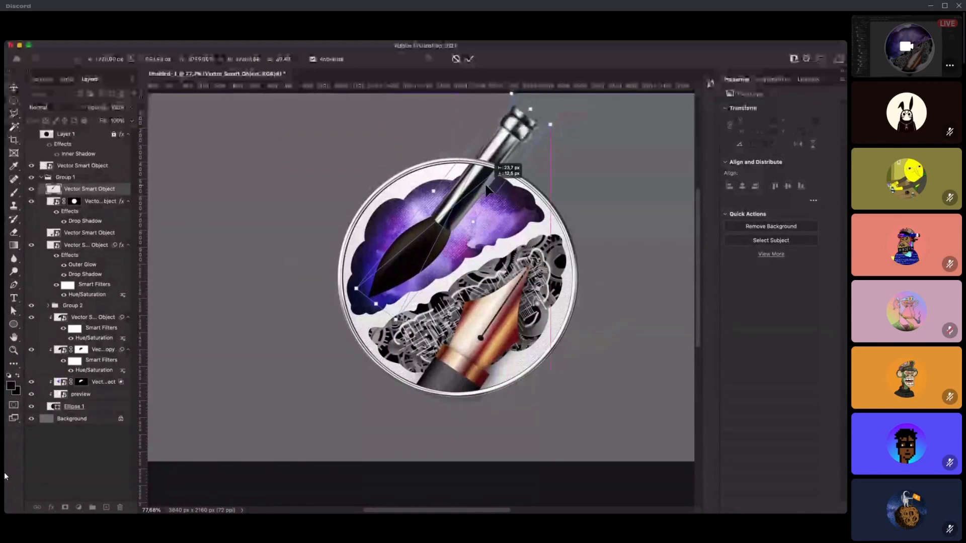
{"action": "key", "text": "Return"}
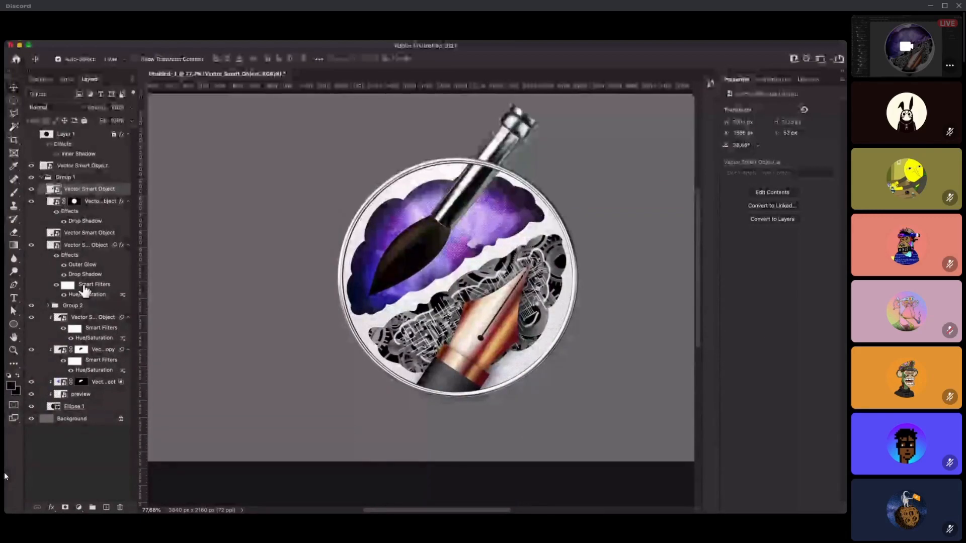
- Mask the brush layer to the circle using the outline of Ellipse 1 as the selection
{"action": "left_click", "coordinate": [57, 412], "text": "super"}
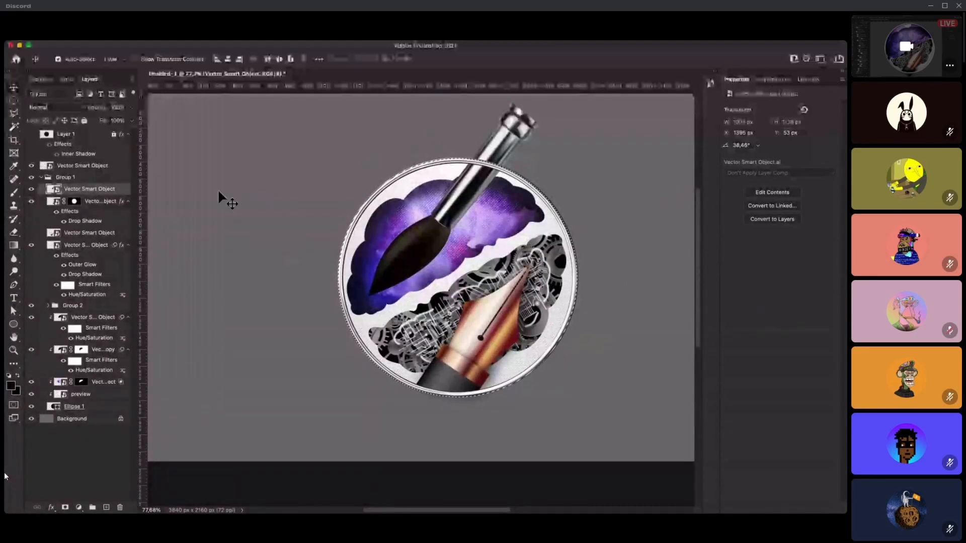
{"action": "left_click", "coordinate": [65, 507]}
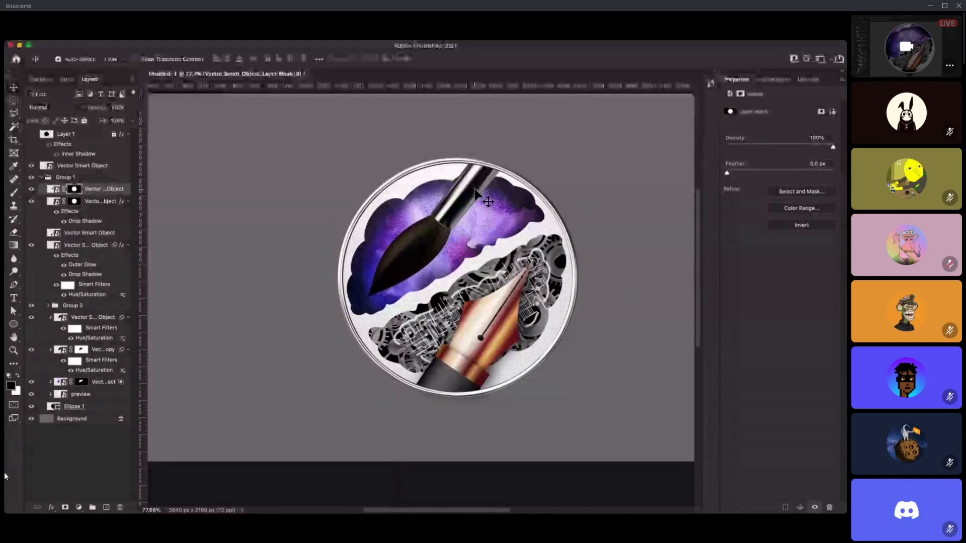
{"action": "left_click_drag", "start_coordinate": [460, 189], "coordinate": [463, 198]}
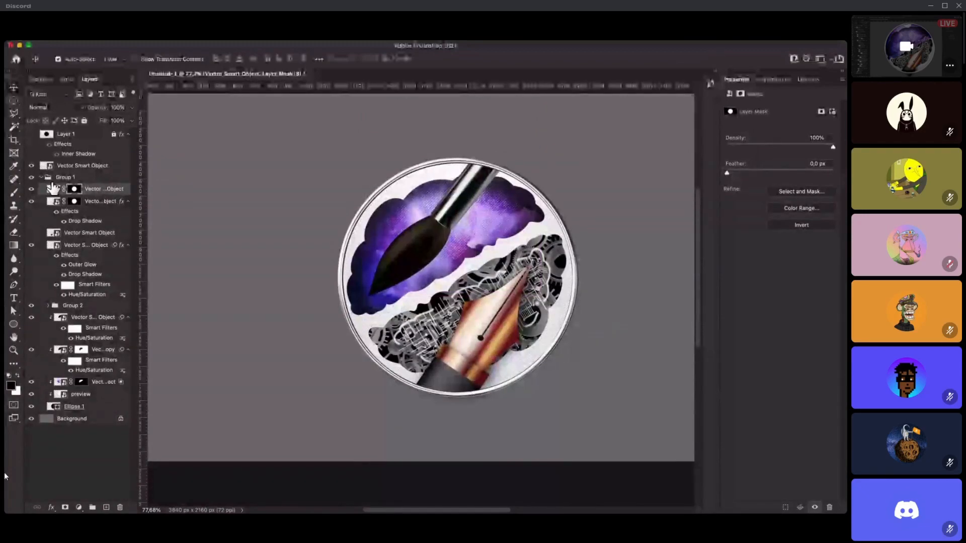
- Add a Drop Shadow to the brush layer with an angle of about 153° and a distance of about 63 px
{"action": "double_click", "coordinate": [122, 190]}
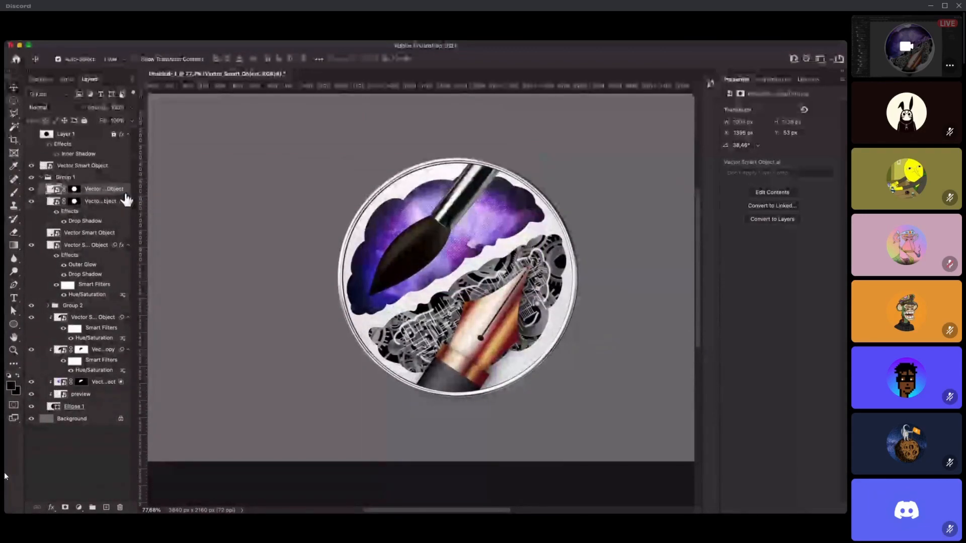
{"action": "double_click", "coordinate": [127, 201]}
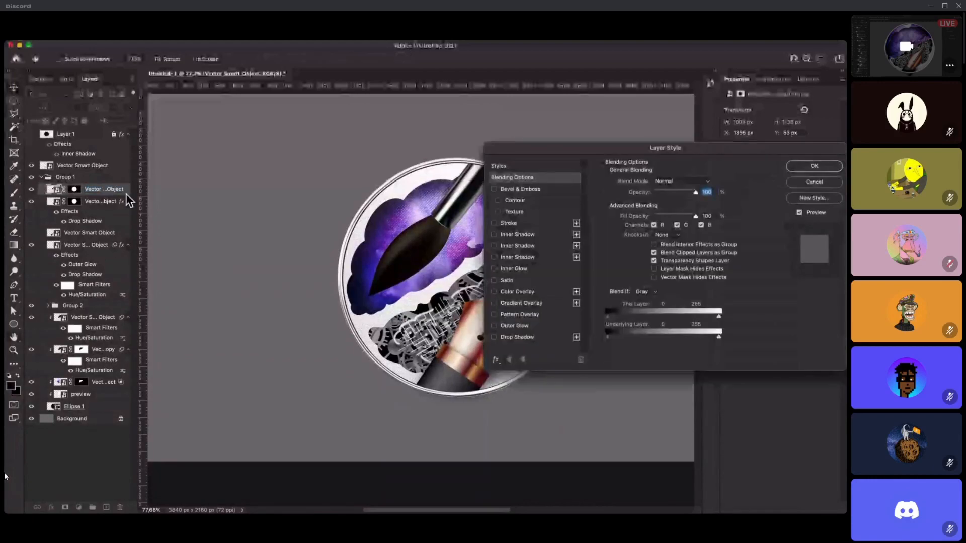
{"action": "left_click", "coordinate": [518, 336]}
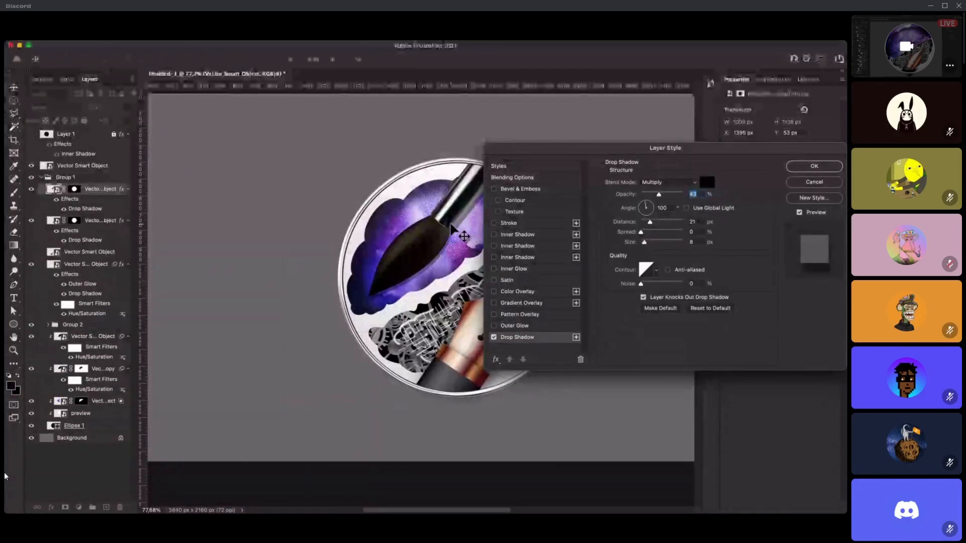
{"action": "left_click_drag", "start_coordinate": [455, 229], "coordinate": [460, 229]}
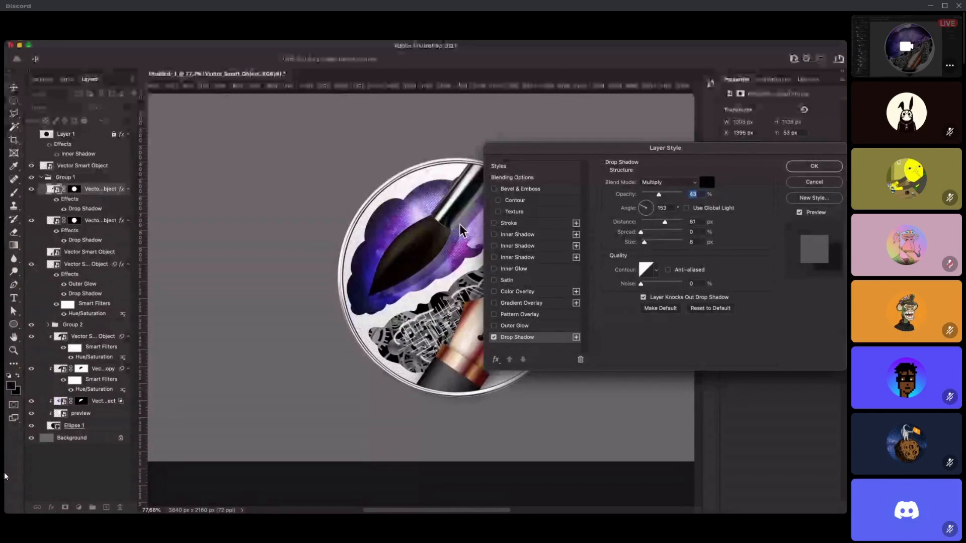
{"action": "left_click_drag", "start_coordinate": [609, 149], "coordinate": [683, 135]}
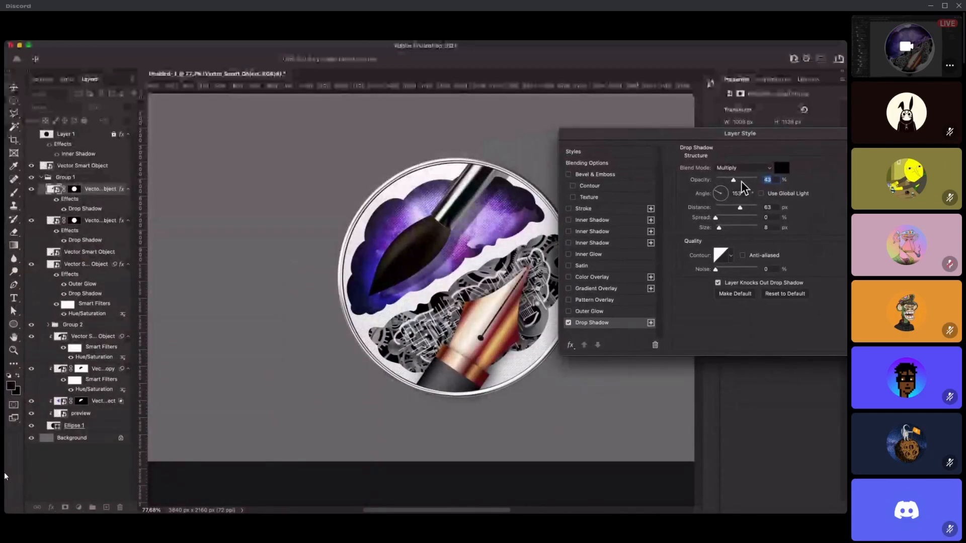
- Set the brush's Drop Shadow to about 52% opacity and 54 px size, and apply the layer style
{"action": "left_click_drag", "start_coordinate": [733, 180], "coordinate": [737, 180]}
{"action": "left_click_drag", "start_coordinate": [719, 228], "coordinate": [726, 228]}
{"action": "left_click_drag", "start_coordinate": [736, 180], "coordinate": [737, 180]}
{"action": "left_click_drag", "start_coordinate": [696, 136], "coordinate": [638, 147]}
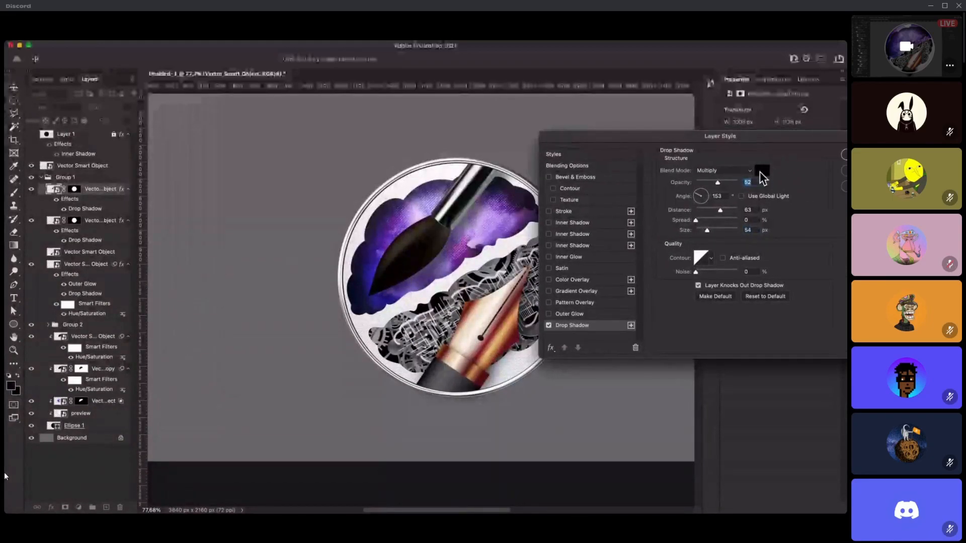
{"action": "left_click", "coordinate": [806, 165]}
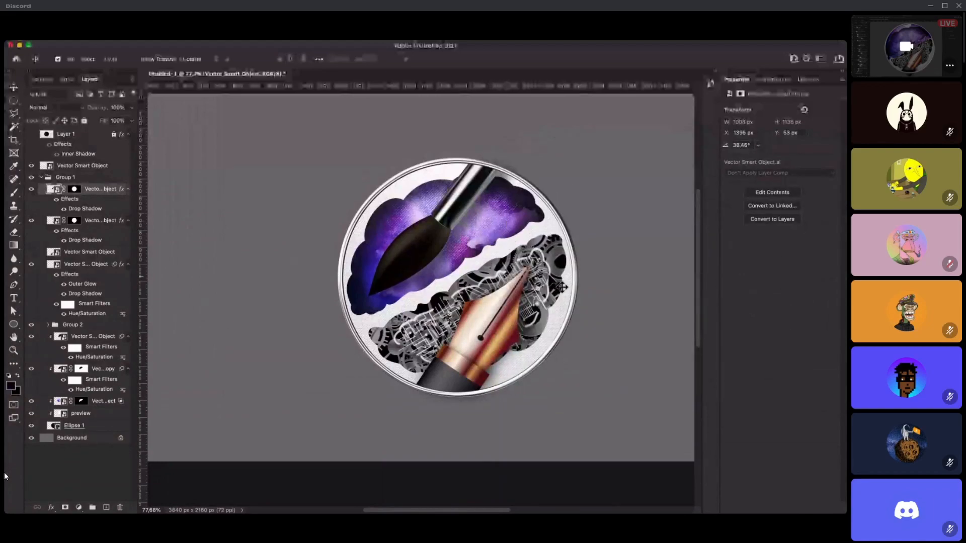
- Select the gear artwork's layer in the badge, then open the electric lightning vector file from the design session folder
{"action": "left_click_drag", "start_coordinate": [553, 260], "coordinate": [556, 262]}
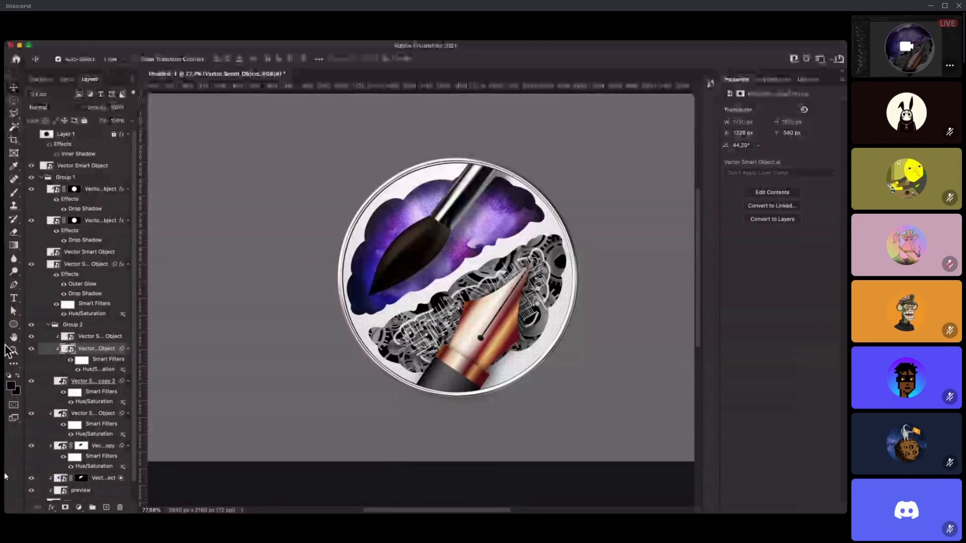
{"action": "mouse_move", "coordinate": [4, 347]}
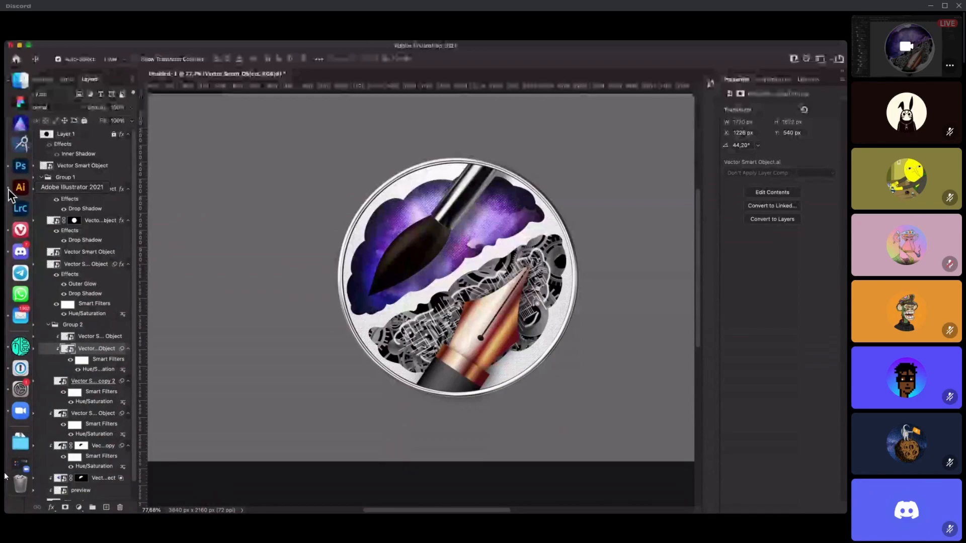
{"action": "left_click", "coordinate": [20, 80]}
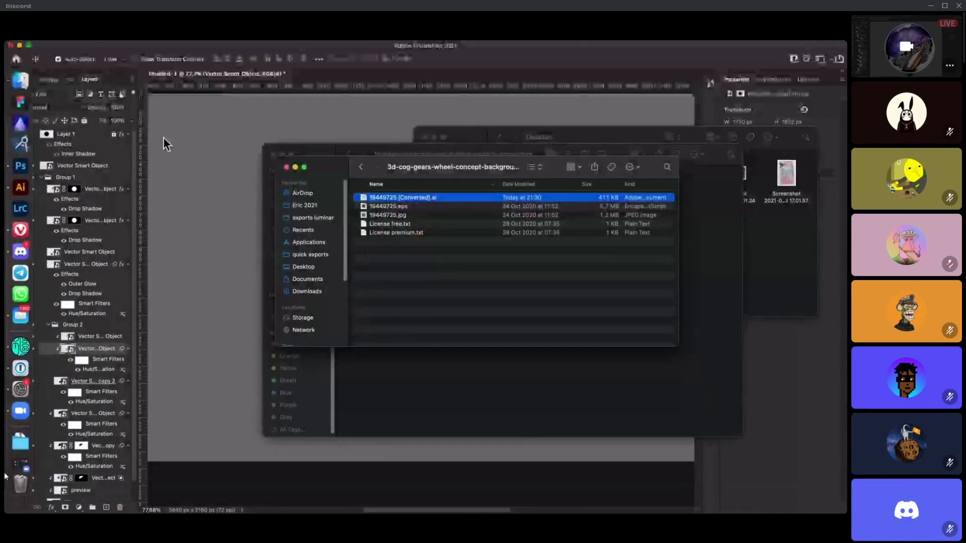
{"action": "left_click", "coordinate": [360, 167]}
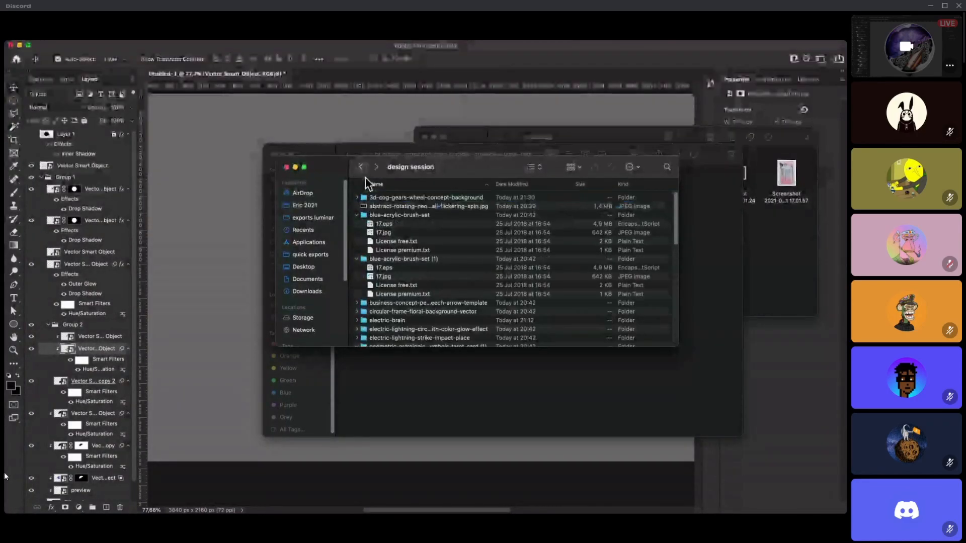
{"action": "left_click_drag", "start_coordinate": [468, 172], "coordinate": [445, 143]}
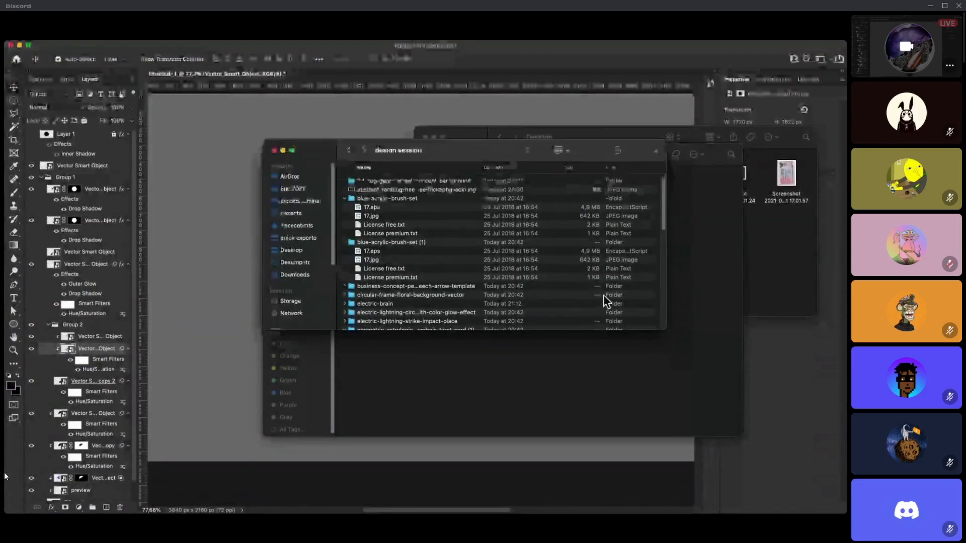
{"action": "left_click_drag", "start_coordinate": [651, 318], "coordinate": [660, 403]}
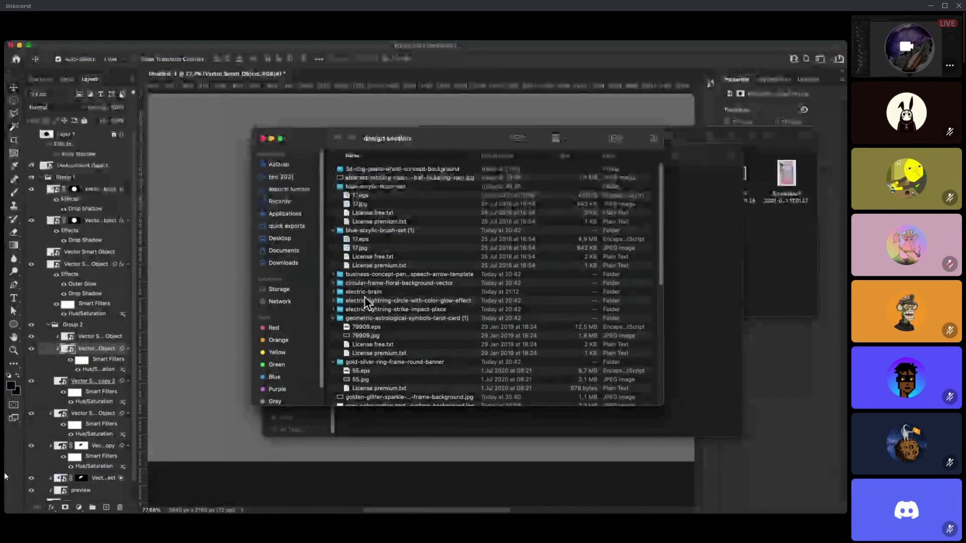
{"action": "scroll", "coordinate": [364, 293], "scroll_direction": "down", "scroll_amount": 1}
{"action": "scroll", "coordinate": [368, 299], "scroll_direction": "down", "scroll_amount": 1}
{"action": "double_click", "coordinate": [344, 293]}
{"action": "double_click", "coordinate": [361, 170]}
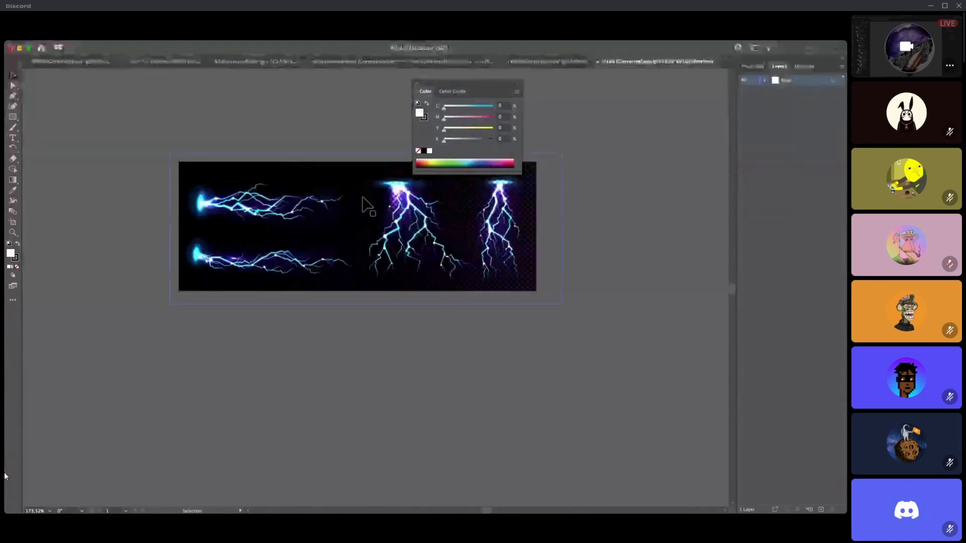
- Isolate the upper horizontal lightning group and select and copy its branching bolt without the dark backing
{"action": "left_click", "coordinate": [202, 203]}
{"action": "left_click_drag", "start_coordinate": [202, 204], "coordinate": [224, 198]}
{"action": "key", "text": "super+z"}
{"action": "double_click", "coordinate": [212, 207]}
{"action": "left_click", "coordinate": [213, 207]}
{"action": "key", "text": "super+z"}
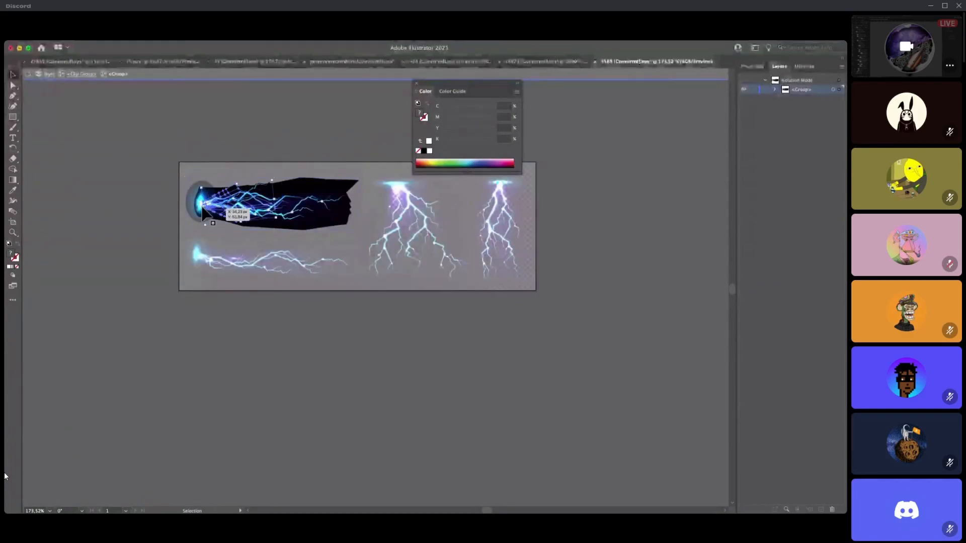
{"action": "left_click", "coordinate": [321, 204]}
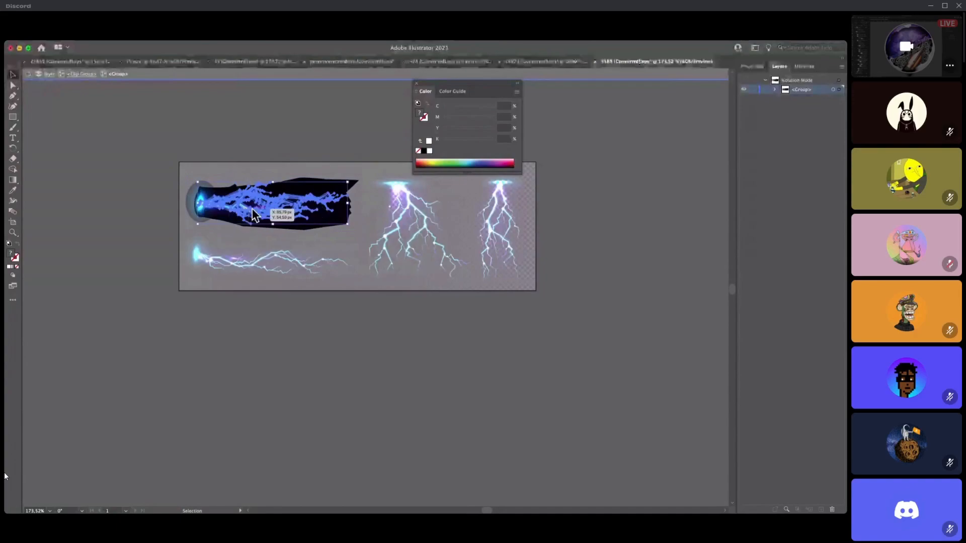
- Switch to Photoshop, paste the lightning as a Smart Object and transform it into place over the badge
{"action": "mouse_move", "coordinate": [6, 186]}
{"action": "left_click", "coordinate": [9, 164]}
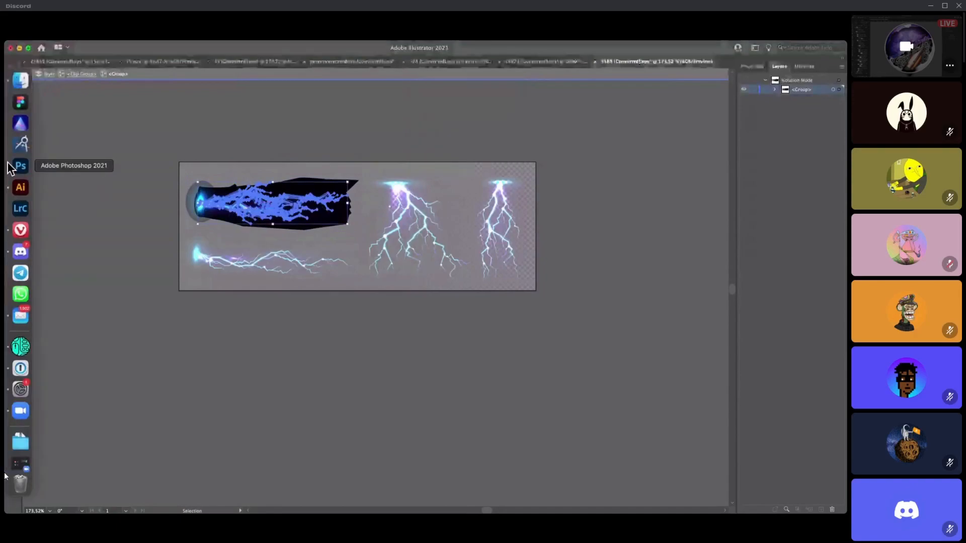
{"action": "key", "text": "super+v"}
{"action": "left_click", "coordinate": [476, 250]}
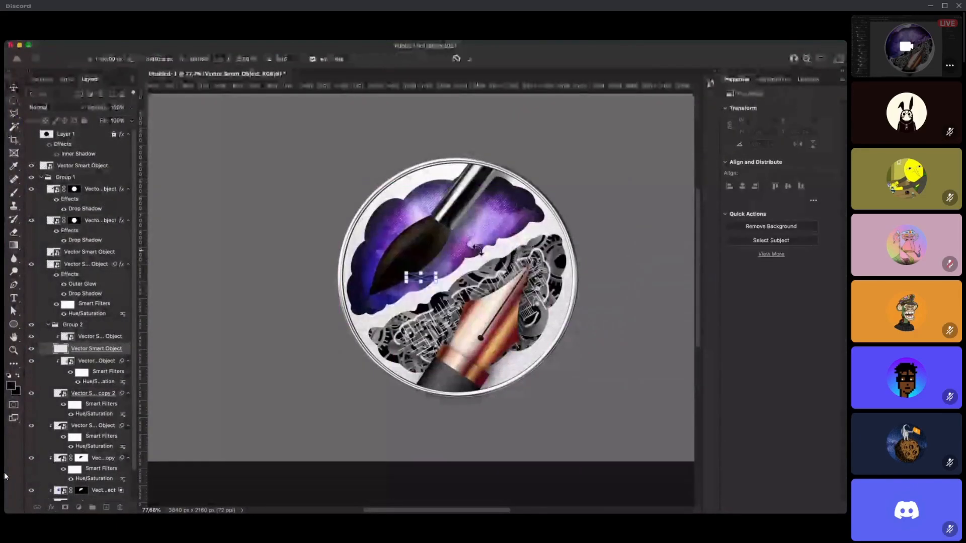
{"action": "left_click_drag", "start_coordinate": [449, 268], "coordinate": [583, 194]}
{"action": "left_click_drag", "start_coordinate": [599, 232], "coordinate": [397, 340]}
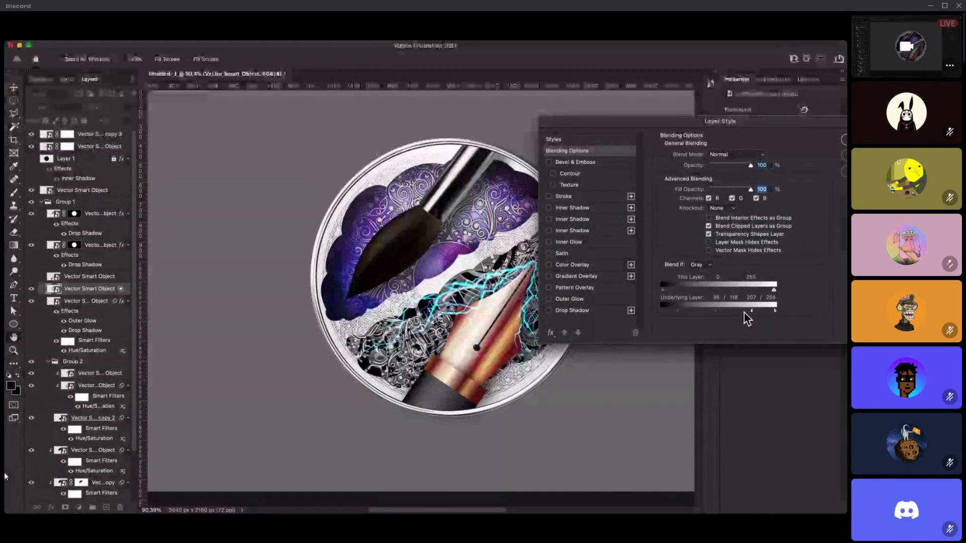
- Shift the highlight split of the selected vector layer's Underlying Layer Blend If range toward white
{"action": "left_click_drag", "start_coordinate": [751, 311], "coordinate": [765, 310]}
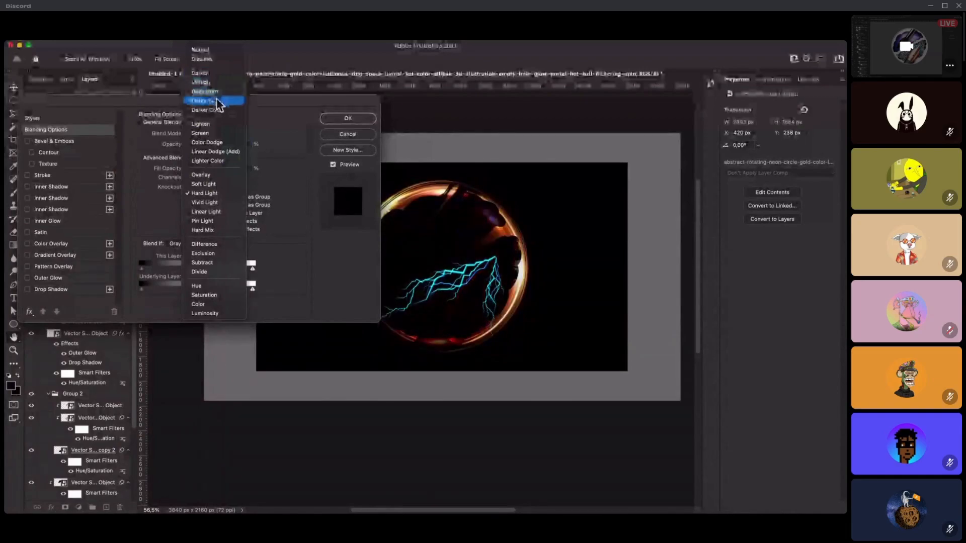
- Set the neon ring layer to Lighten and its Underlying Layer Blend If highlights to 111 / 171
{"action": "left_click", "coordinate": [216, 126]}
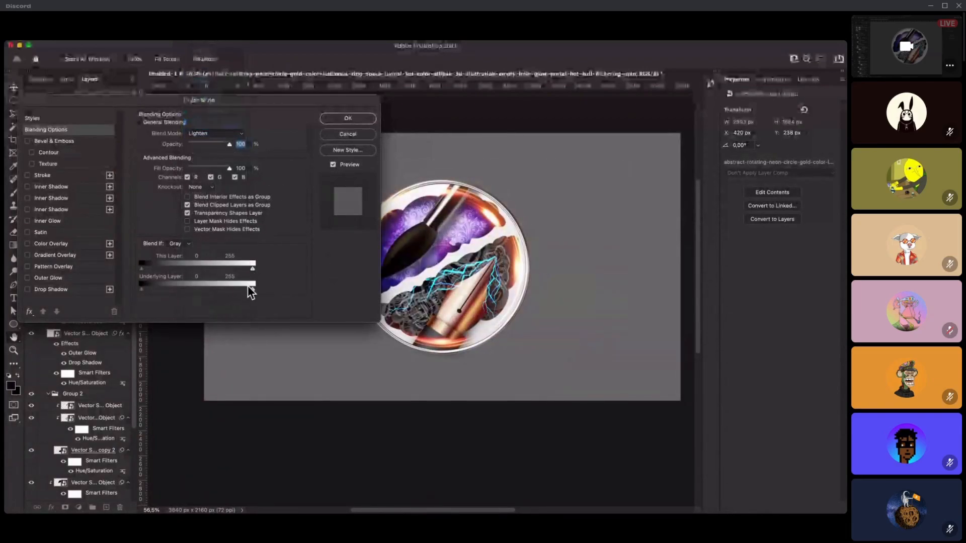
{"action": "left_click_drag", "start_coordinate": [251, 291], "coordinate": [247, 291]}
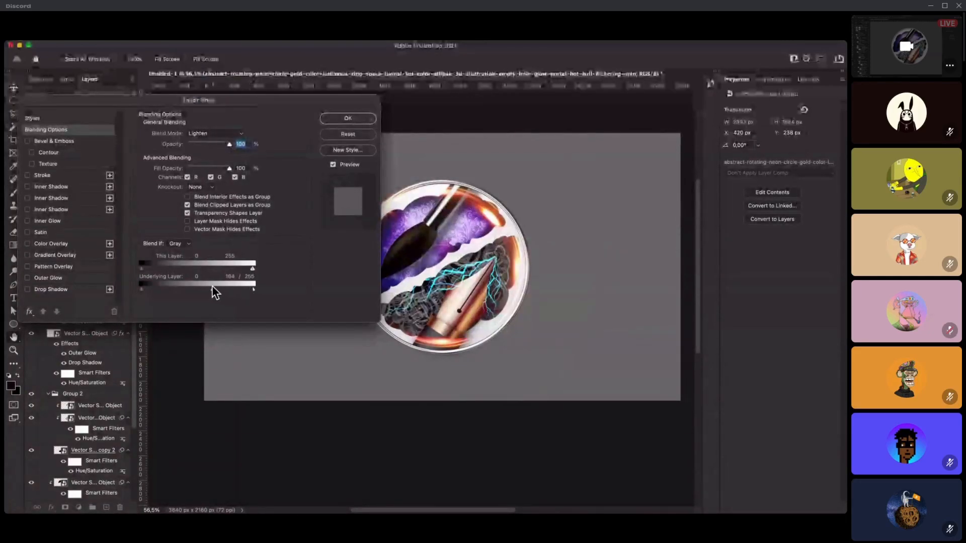
{"action": "left_click_drag", "start_coordinate": [185, 281], "coordinate": [253, 290]}
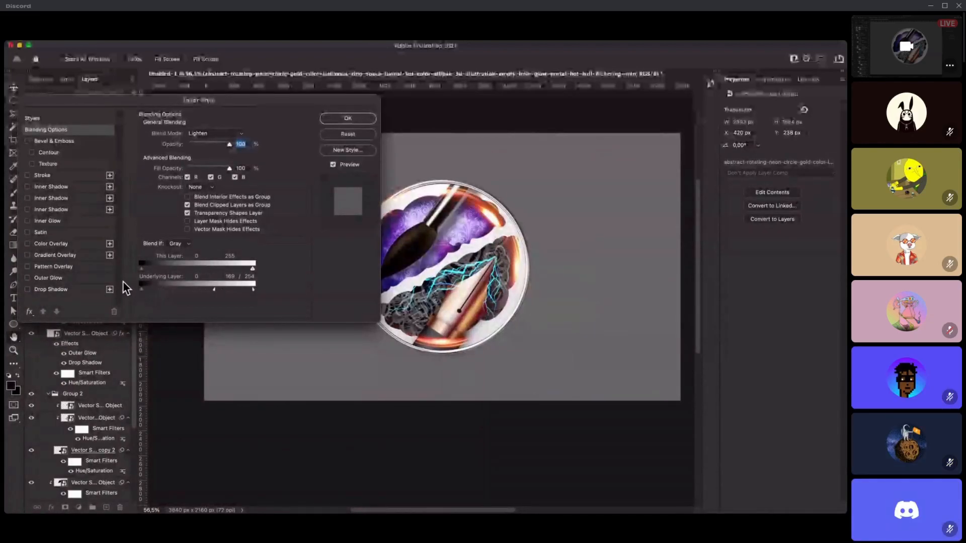
{"action": "left_click_drag", "start_coordinate": [210, 290], "coordinate": [185, 286]}
{"action": "left_click_drag", "start_coordinate": [253, 290], "coordinate": [217, 287]}
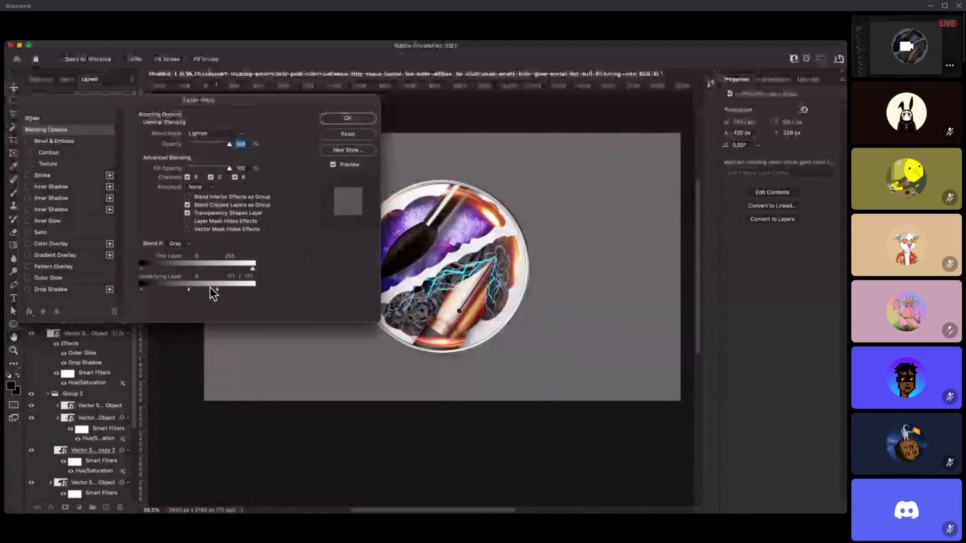
{"action": "left_click", "coordinate": [360, 117]}
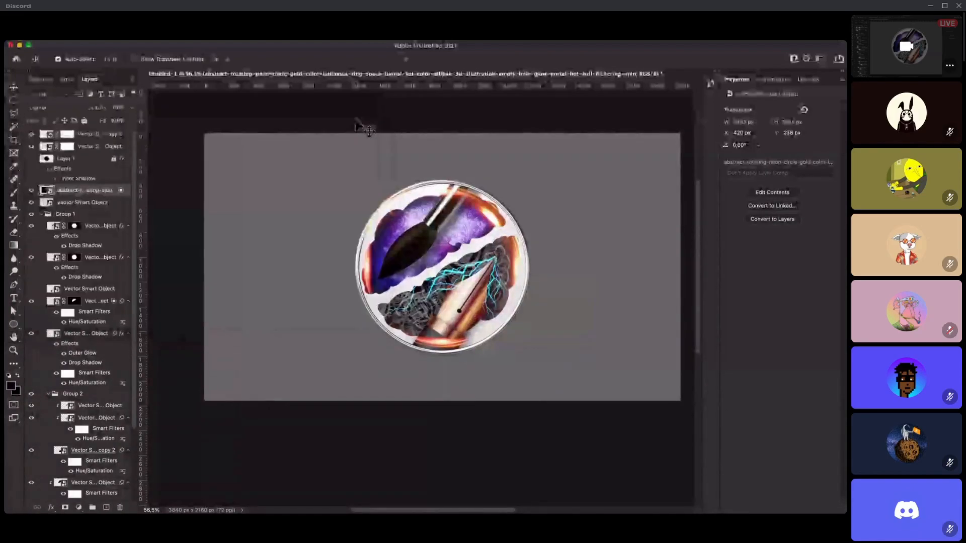
- Slightly resize and nudge the neon ring image so it fits the badge's circular rim
{"action": "key", "text": "ctrl+t"}
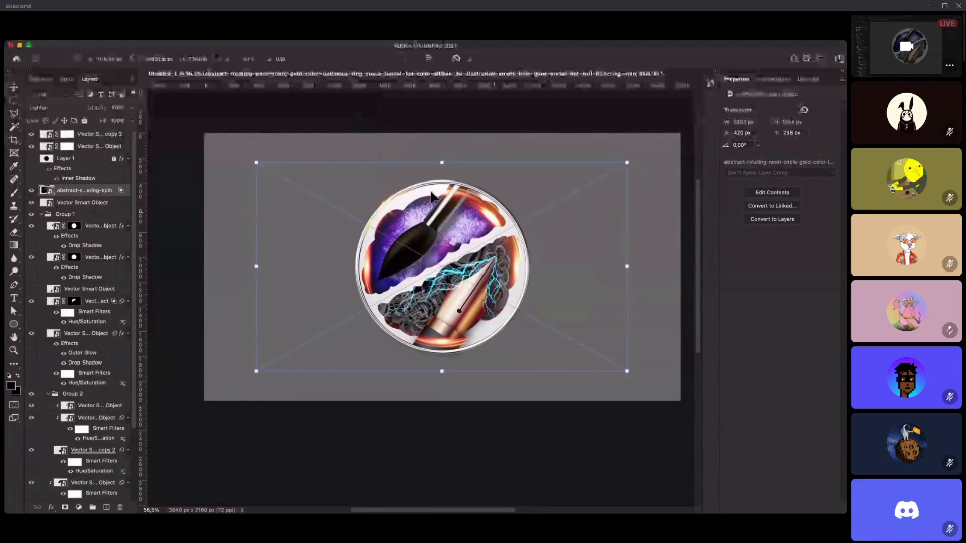
{"action": "left_click_drag", "start_coordinate": [254, 161], "coordinate": [258, 159]}
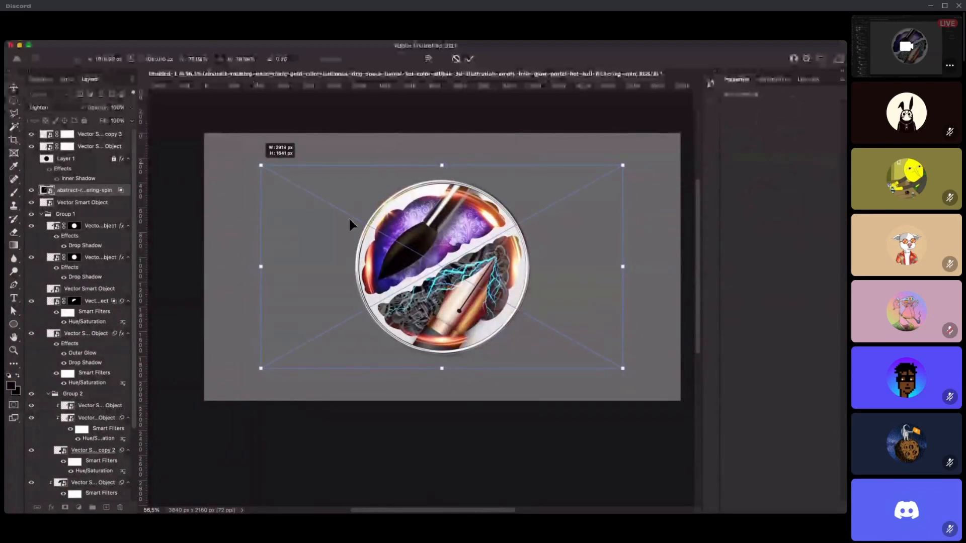
{"action": "left_click_drag", "start_coordinate": [415, 250], "coordinate": [416, 249]}
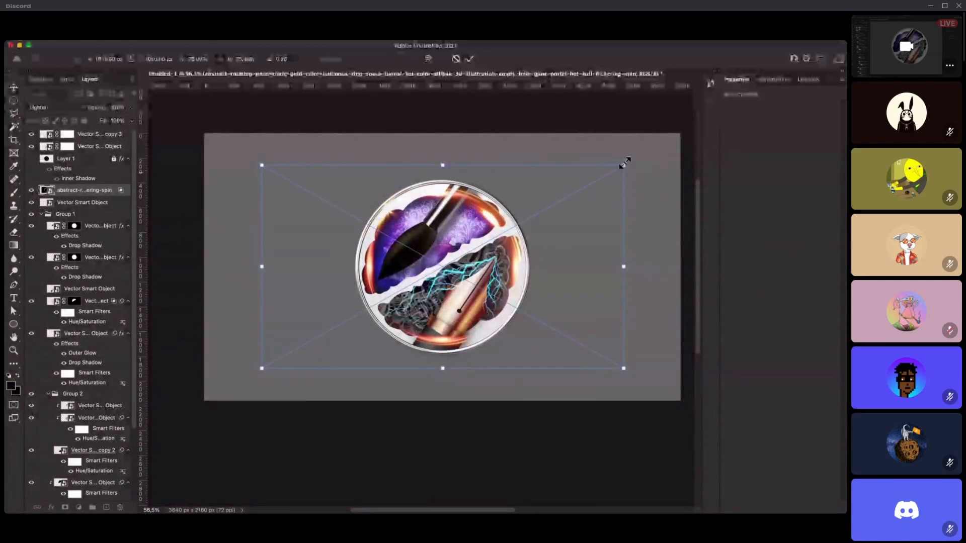
{"action": "left_click_drag", "start_coordinate": [627, 161], "coordinate": [628, 162]}
{"action": "key", "text": "Return"}
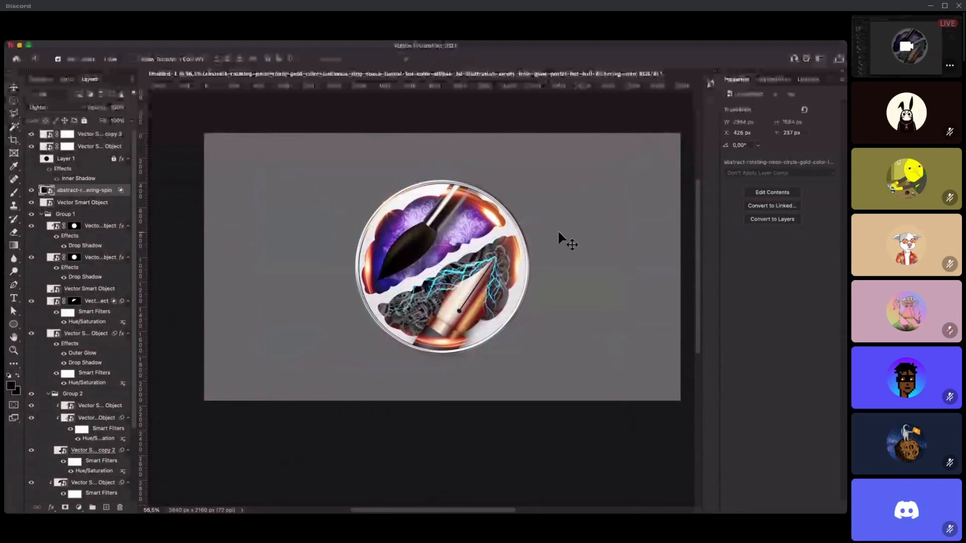
- Desaturate the neon ring layer completely with a Hue/Saturation smart filter
{"action": "key", "text": "super+u"}
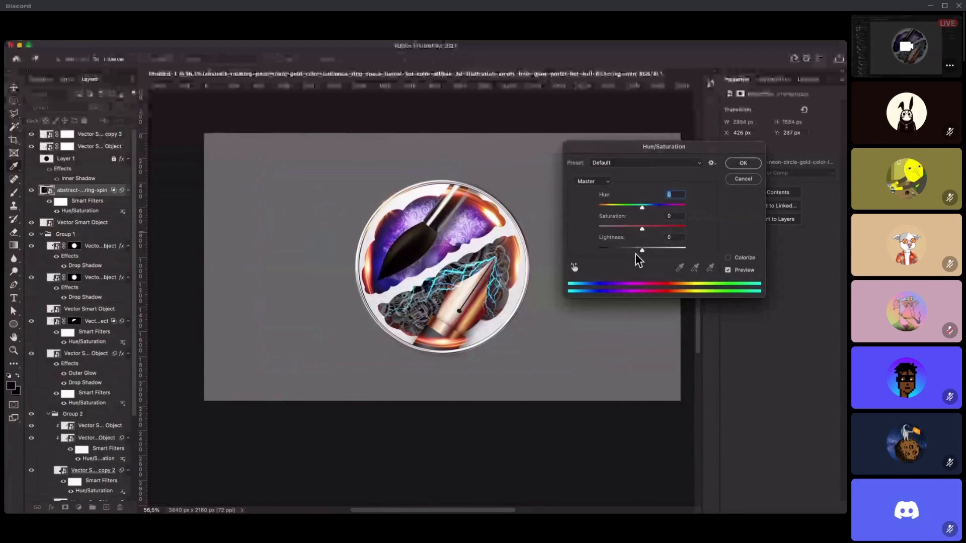
{"action": "left_click_drag", "start_coordinate": [643, 249], "coordinate": [572, 218]}
{"action": "left_click", "coordinate": [741, 163]}
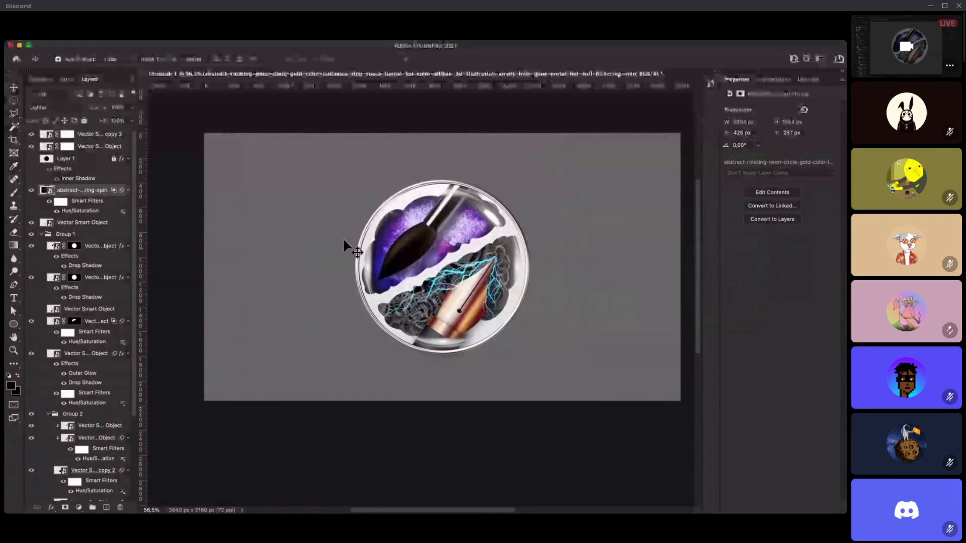
- Preview other blend modes on the neon ring layer, keep Lighten and hide the layer
{"action": "left_click", "coordinate": [61, 115]}
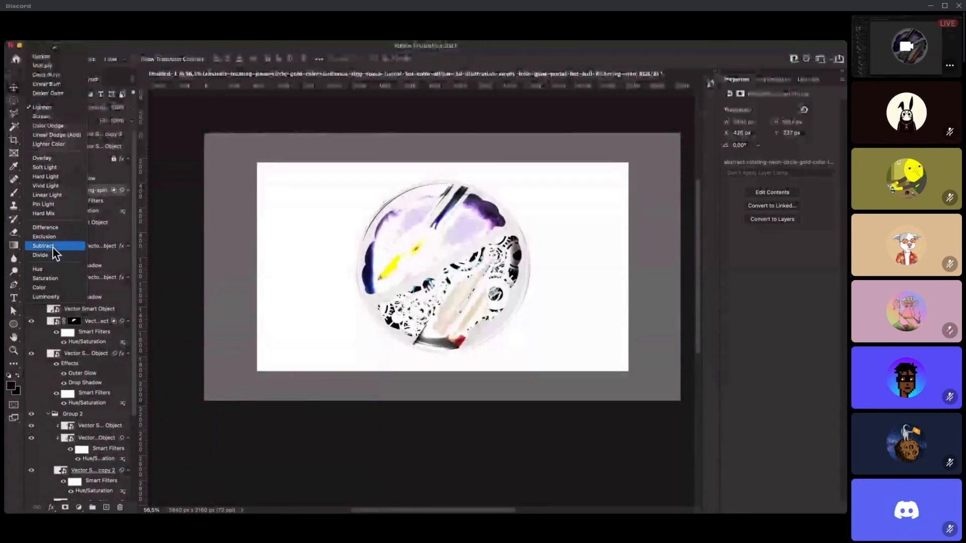
{"action": "left_click", "coordinate": [46, 107]}
{"action": "left_click", "coordinate": [31, 191]}
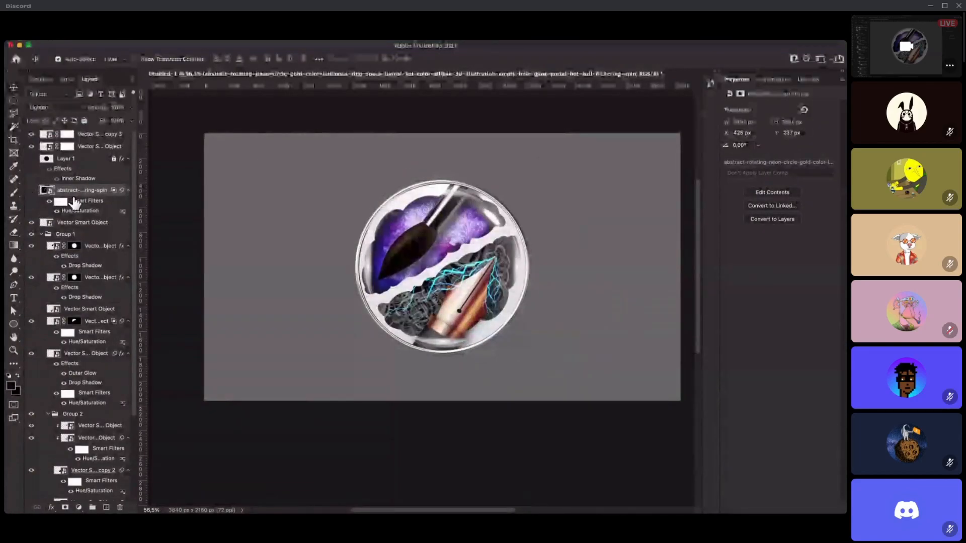
- Open 40617.eps from the set-colorful-watercolor-badge-vector (1) folder in the design session files
{"action": "mouse_move", "coordinate": [17, 198]}
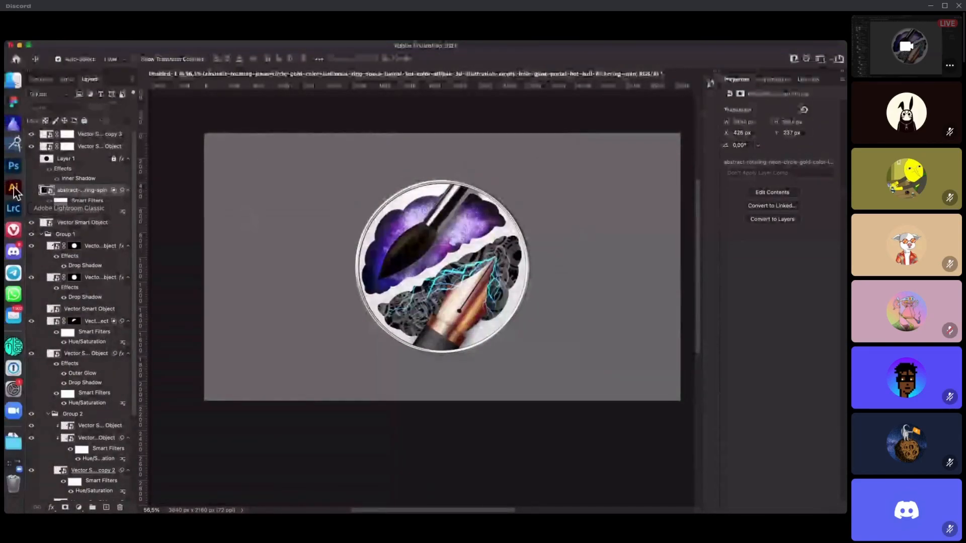
{"action": "left_click", "coordinate": [21, 78]}
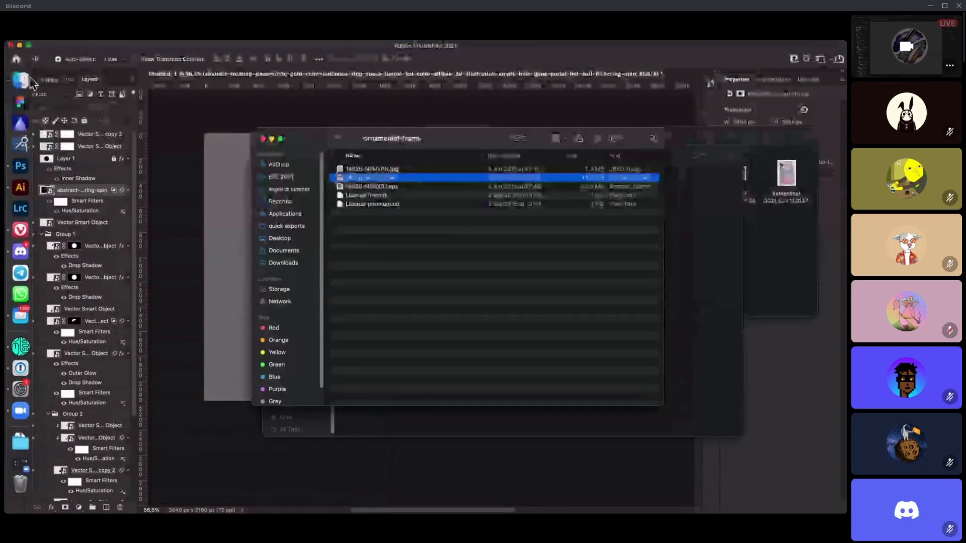
{"action": "left_click", "coordinate": [339, 139]}
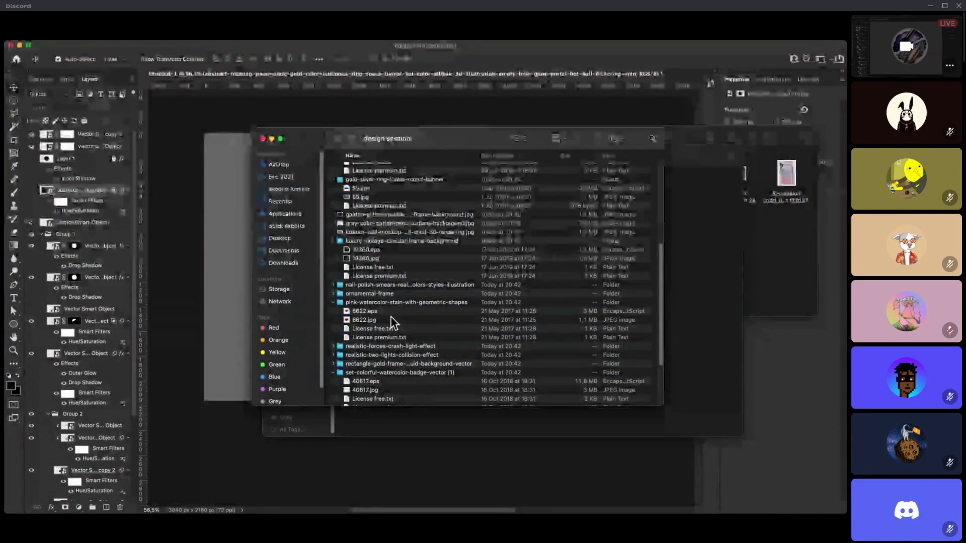
{"action": "left_click", "coordinate": [385, 302]}
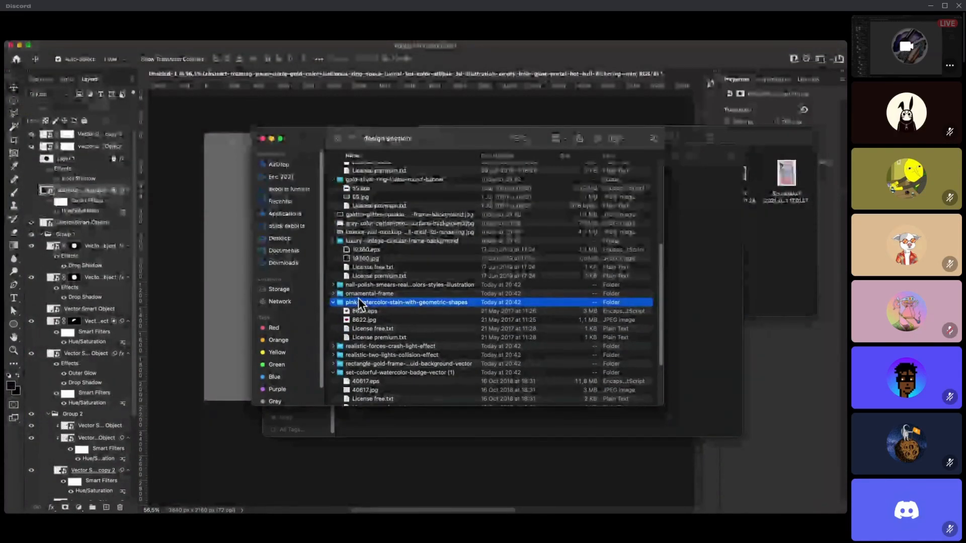
{"action": "scroll", "coordinate": [358, 254], "scroll_direction": "up", "scroll_amount": 1}
{"action": "scroll", "coordinate": [370, 347], "scroll_direction": "down", "scroll_amount": 2}
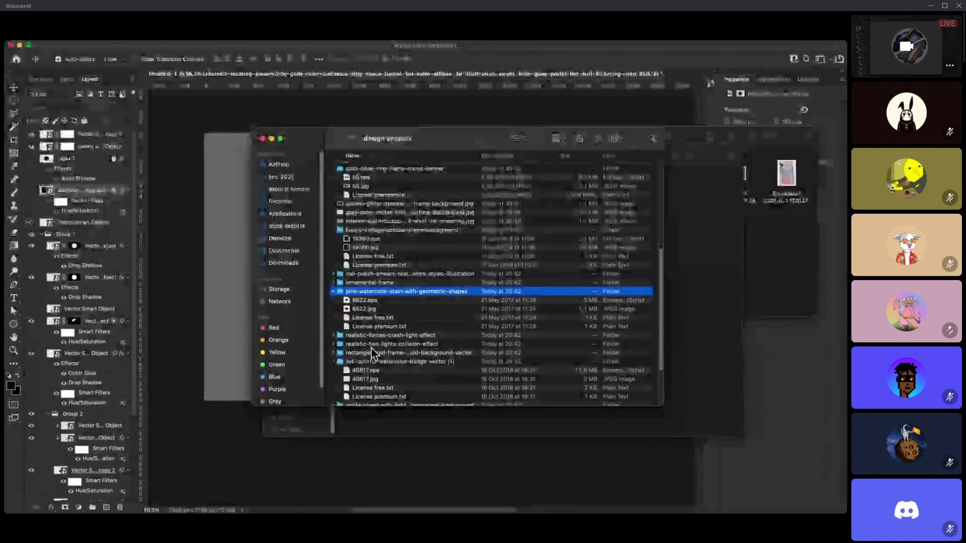
{"action": "double_click", "coordinate": [356, 372]}
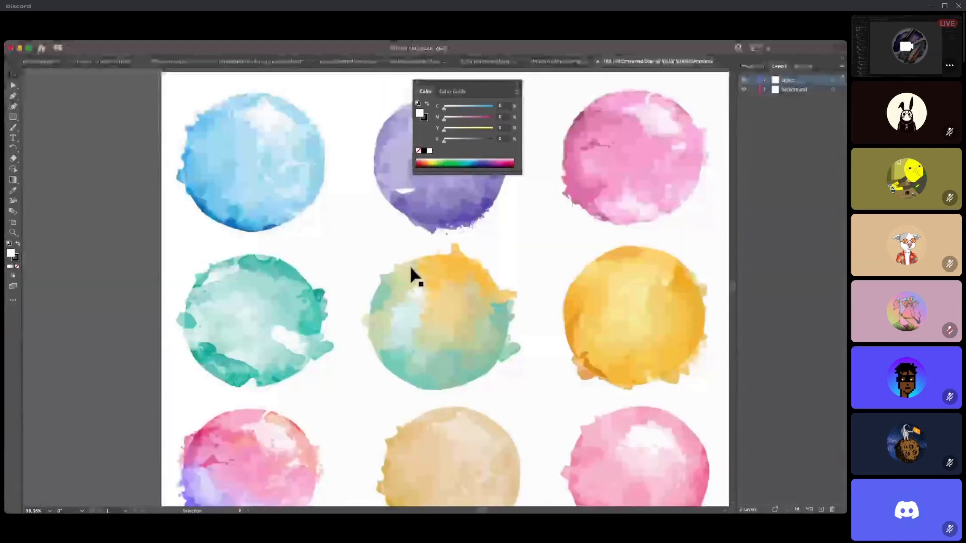
- Select and copy the pink-and-violet watercolor circle in the artwork's bottom row, then switch back to Photoshop
{"action": "scroll", "coordinate": [415, 251], "scroll_direction": "down", "scroll_amount": 1}
{"action": "left_click_drag", "start_coordinate": [447, 287], "coordinate": [417, 257]}
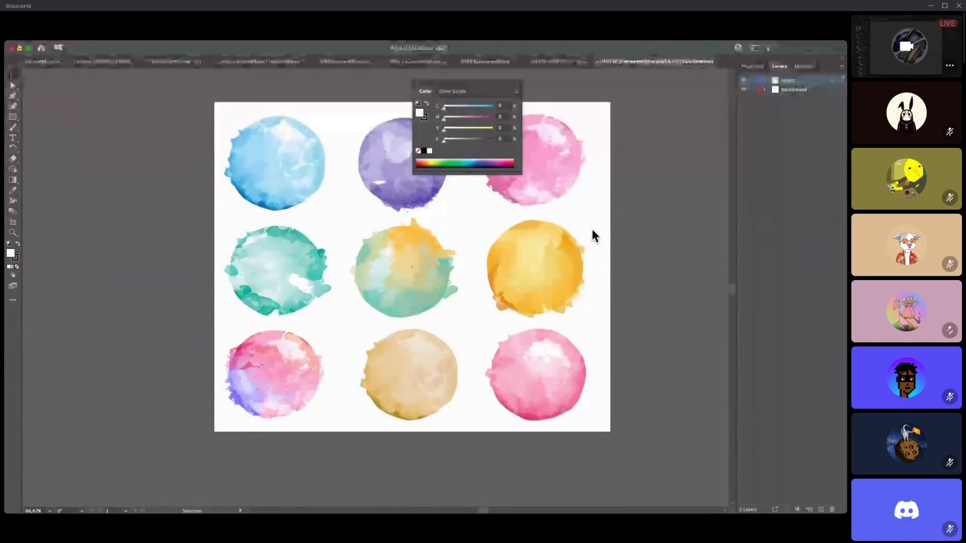
{"action": "left_click_drag", "start_coordinate": [339, 336], "coordinate": [246, 407]}
{"action": "key", "text": "super+z"}
{"action": "key", "text": "ctrl+shift+a"}
{"action": "left_click", "coordinate": [239, 405]}
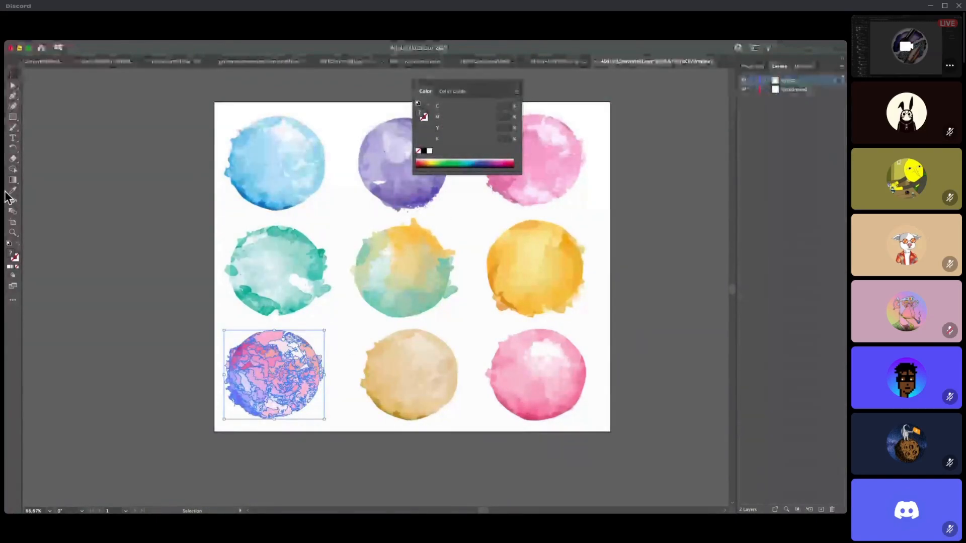
{"action": "left_click", "coordinate": [16, 166]}
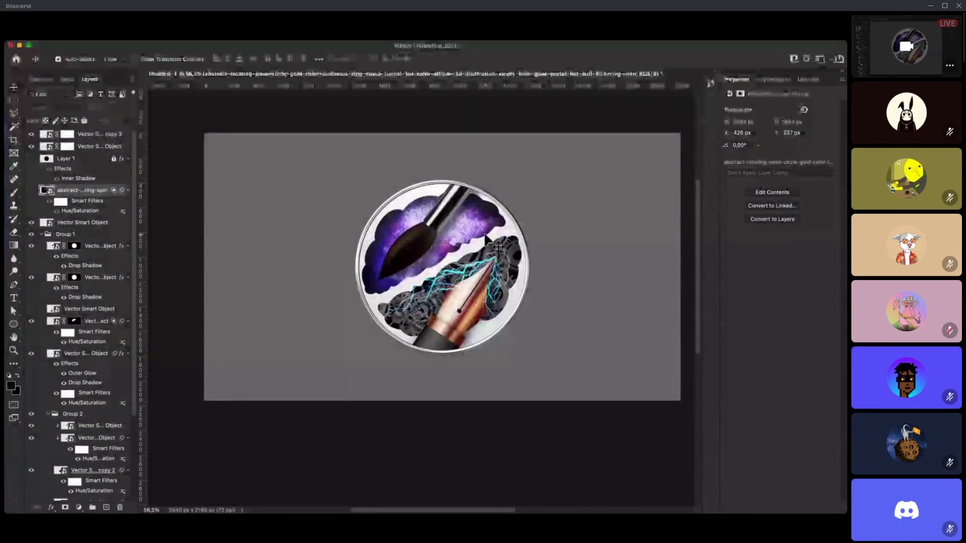
- Paste the watercolor circle as a smart object and enlarge it to cover the whole badge
{"action": "key", "text": "super+v"}
{"action": "left_click", "coordinate": [467, 251]}
{"action": "left_click_drag", "start_coordinate": [476, 224], "coordinate": [546, 187]}
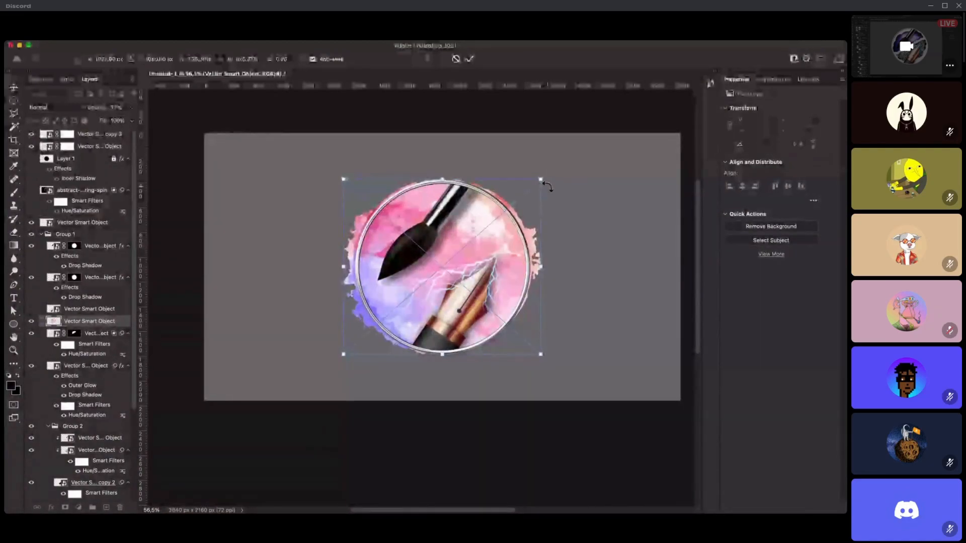
{"action": "key", "text": "Return"}
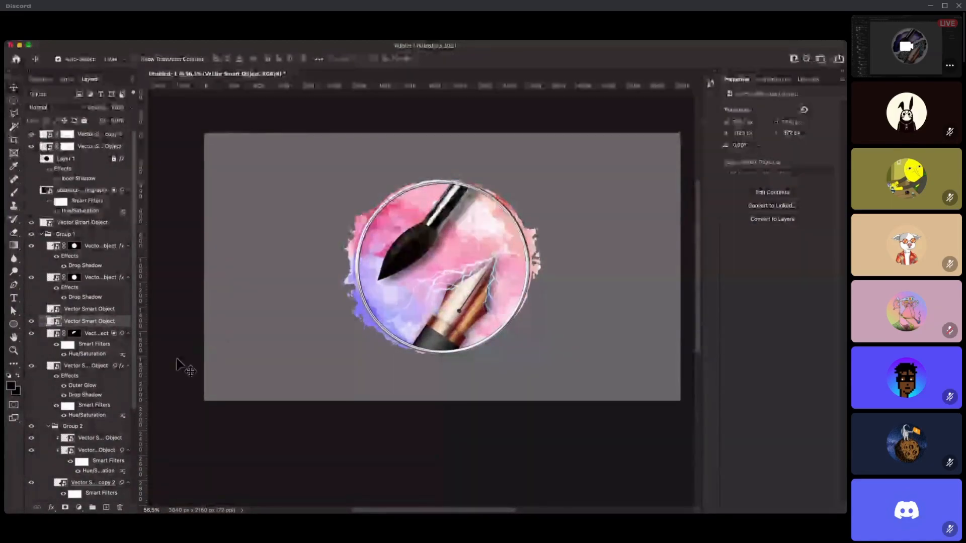
- Try the watercolor layer at lower positions in the layer stack and place it at the top of Group 2
{"action": "key", "text": "ctrl+bracketleft"}
{"action": "key", "text": "ctrl+bracketleft"}
{"action": "key", "text": "ctrl+bracketleft"}
{"action": "key", "text": "ctrl+bracketleft"}
{"action": "key", "text": "ctrl+bracketleft"}
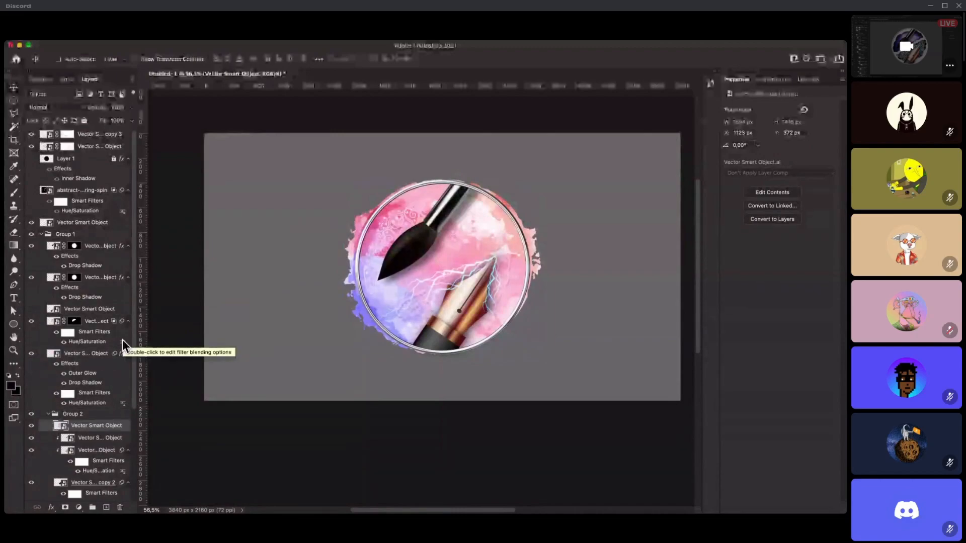
{"action": "key", "text": "ctrl+bracketleft"}
{"action": "key", "text": "ctrl+bracketleft"}
{"action": "key", "text": "ctrl+bracketleft"}
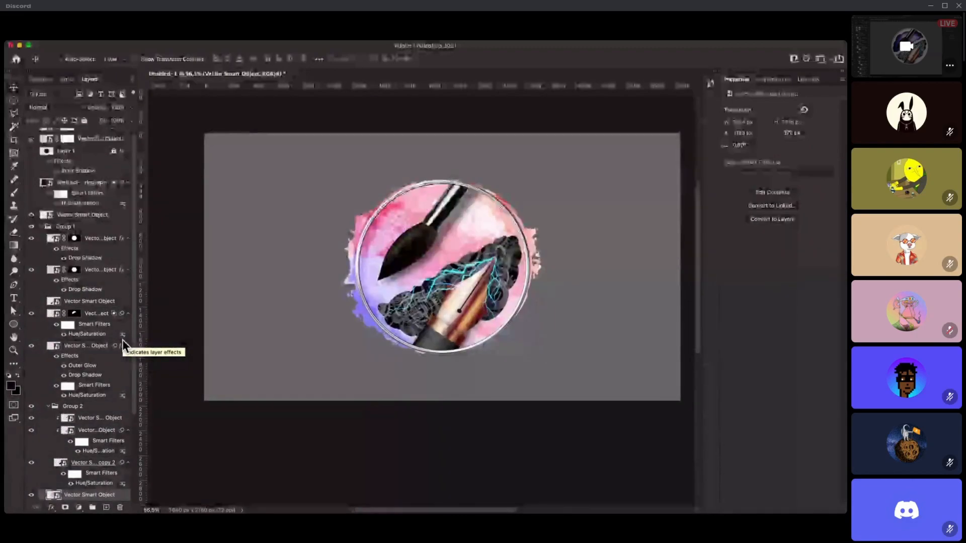
{"action": "key", "text": "ctrl+bracketleft"}
{"action": "key", "text": "ctrl+bracketleft"}
{"action": "key", "text": "ctrl+bracketleft"}
{"action": "key", "text": "ctrl+bracketleft"}
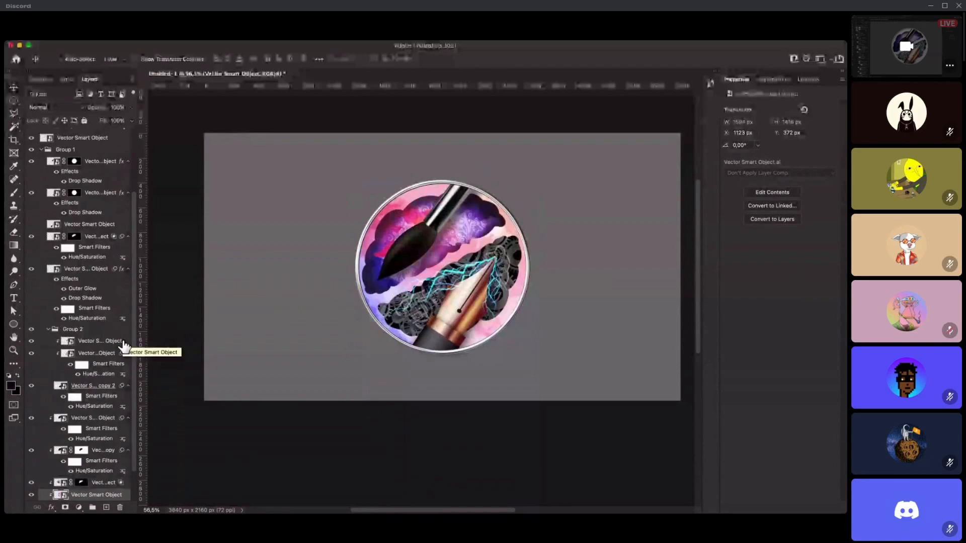
{"action": "key", "text": "ctrl+bracketleft"}
{"action": "key", "text": "ctrl+bracketleft"}
{"action": "key", "text": "ctrl+bracketleft"}
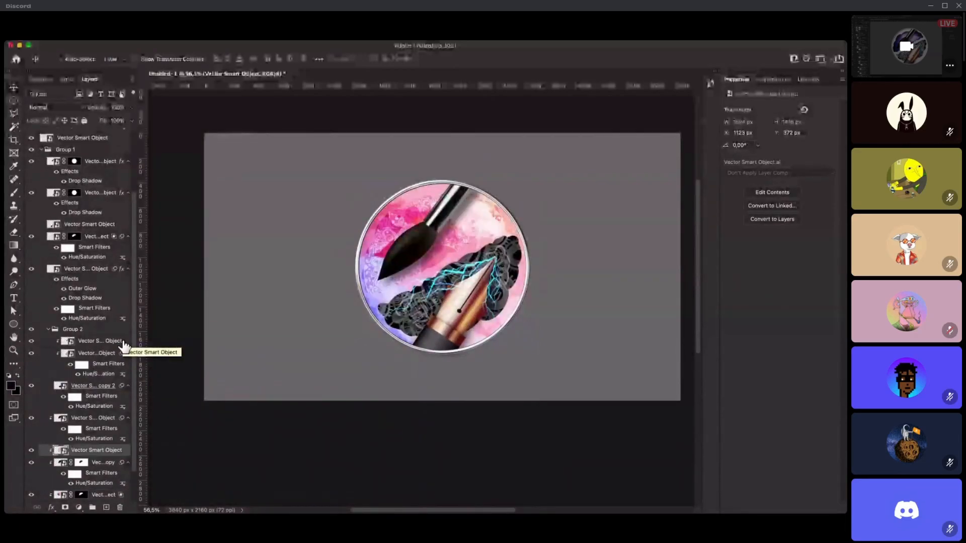
{"action": "key", "text": "ctrl+bracketright"}
{"action": "key", "text": "ctrl+bracketright"}
{"action": "key", "text": "ctrl+bracketright"}
{"action": "key", "text": "ctrl+bracketright"}
{"action": "key", "text": "ctrl+bracketright"}
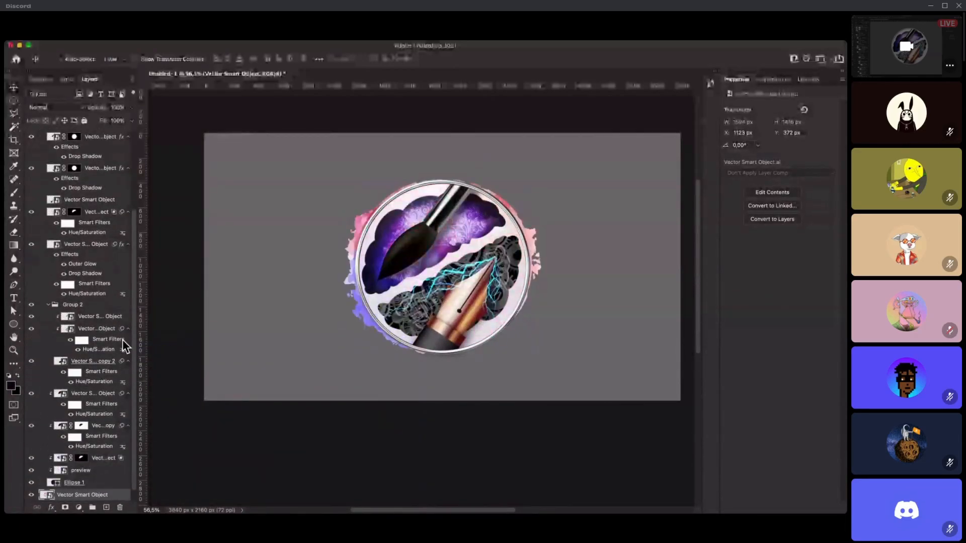
{"action": "key", "text": "ctrl+bracketright"}
{"action": "key", "text": "ctrl+bracketright"}
{"action": "key", "text": "ctrl+bracketright"}
{"action": "key", "text": "ctrl+bracketright"}
{"action": "key", "text": "ctrl+bracketright"}
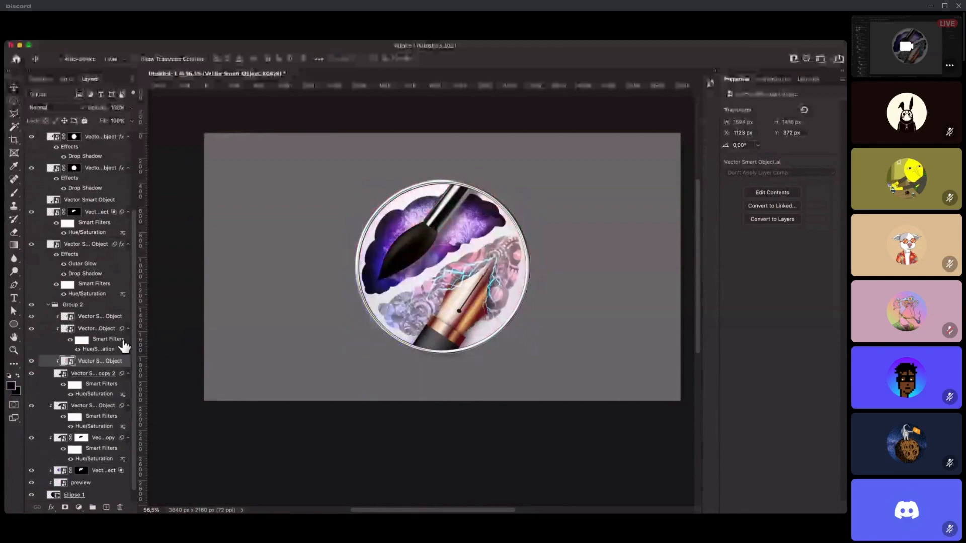
{"action": "key", "text": "ctrl+bracketleft"}
{"action": "key", "text": "ctrl+bracketleft"}
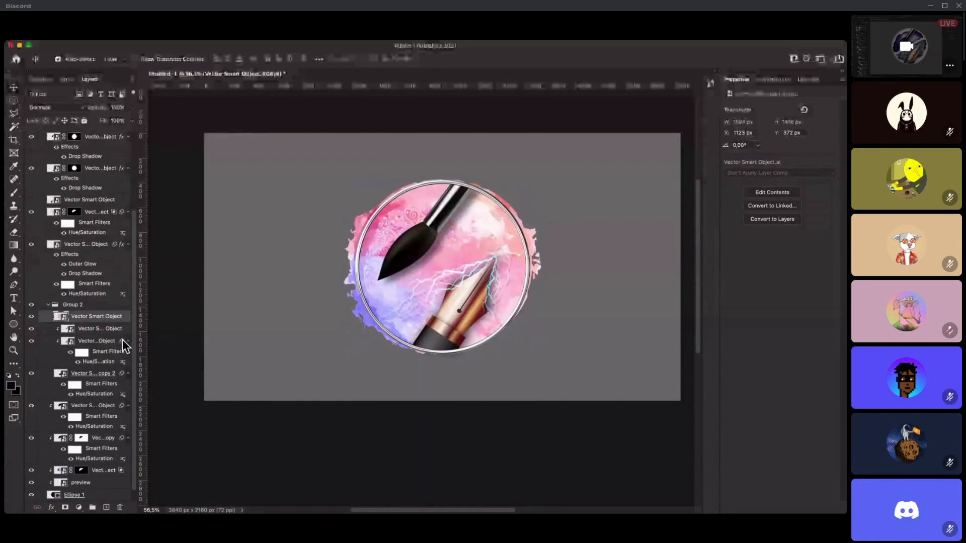
- Compare the darkening blend modes, including Linear Burn, on the watercolor layer
{"action": "key", "text": "shift+plus"}
{"action": "key", "text": "shift+plus"}
{"action": "key", "text": "shift+plus"}
{"action": "key", "text": "shift+plus"}
{"action": "key", "text": "shift+plus"}
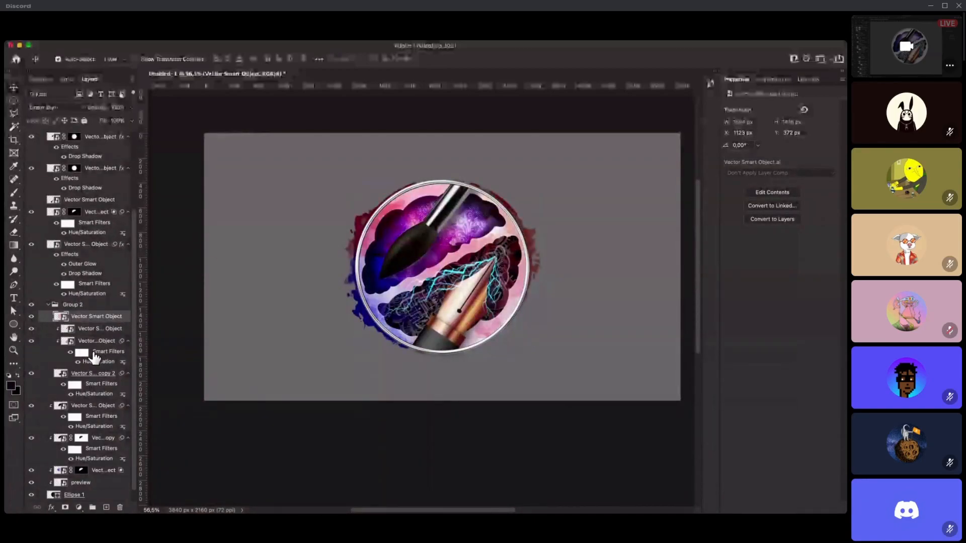
{"action": "key", "text": "shift+plus"}
{"action": "key", "text": "shift+minus"}
{"action": "key", "text": "shift+plus"}
{"action": "key", "text": "shift+minus"}
{"action": "key", "text": "shift+plus"}
{"action": "key", "text": "shift+minus"}
{"action": "scroll", "coordinate": [456, 251], "scroll_direction": "up", "scroll_amount": 3}
{"action": "scroll", "coordinate": [453, 251], "scroll_direction": "up", "scroll_amount": 3}
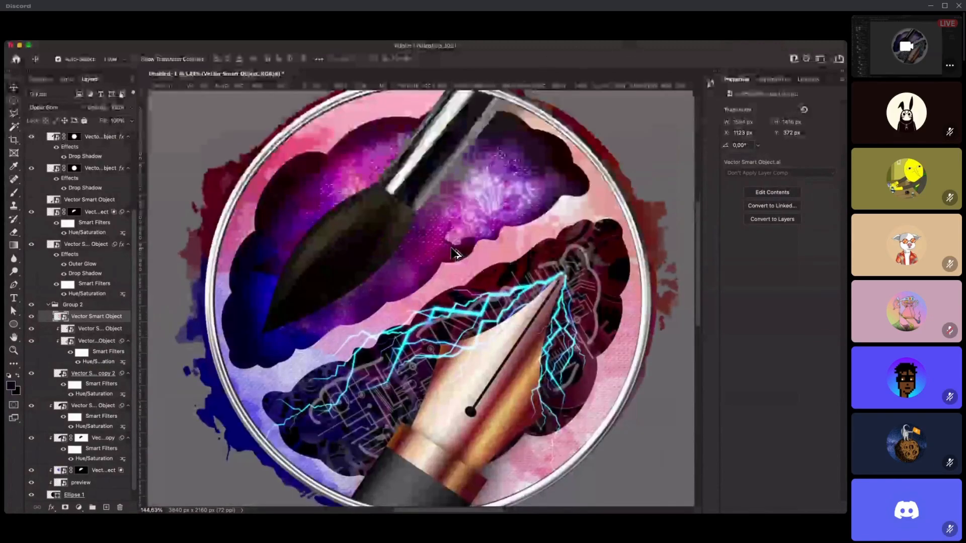
{"action": "scroll", "coordinate": [517, 314], "scroll_direction": "down", "scroll_amount": 2}
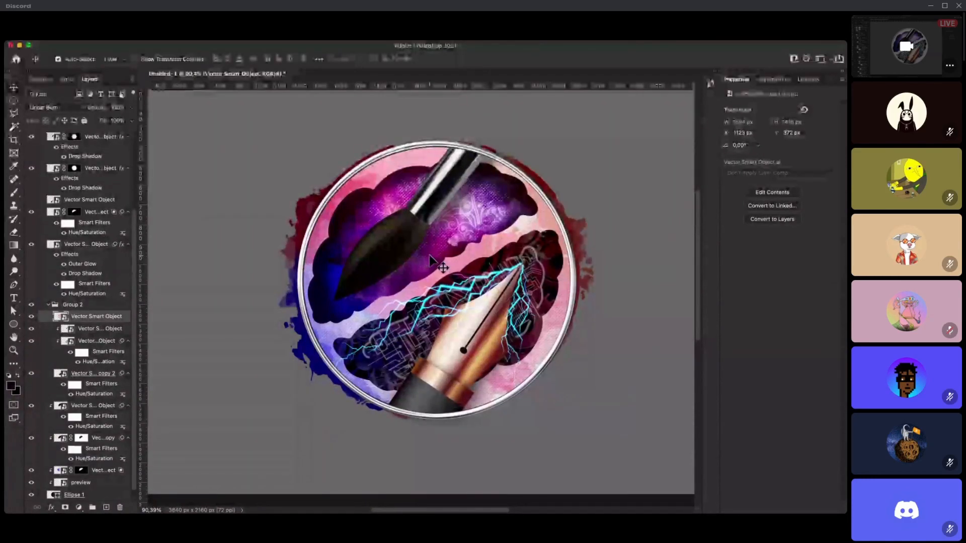
- Preview the remaining blend modes on the watercolor layer and set it to Multiply
{"action": "key", "text": "shift+plus"}
{"action": "key", "text": "shift+plus"}
{"action": "key", "text": "shift+plus"}
{"action": "key", "text": "shift+plus"}
{"action": "key", "text": "shift+plus"}
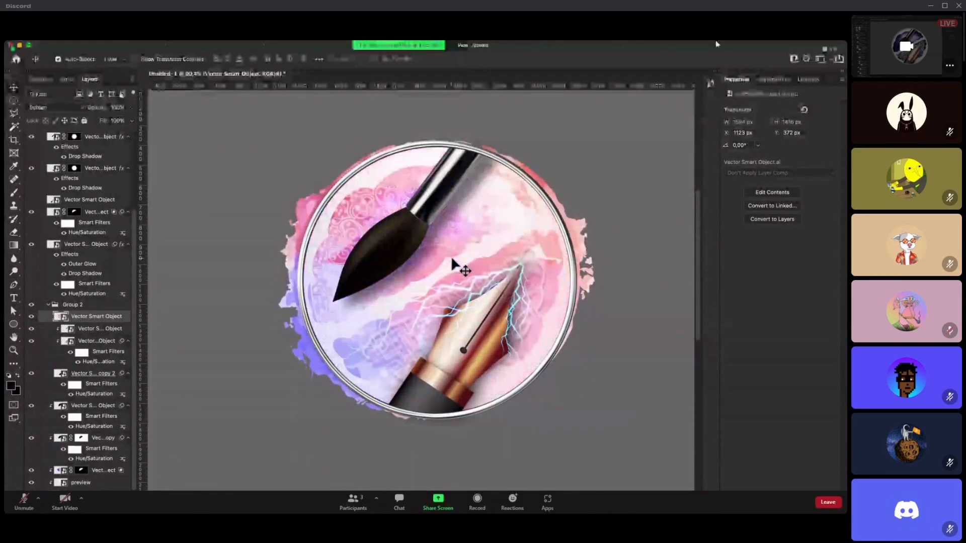
{"action": "key", "text": "shift+plus"}
{"action": "key", "text": "shift+plus"}
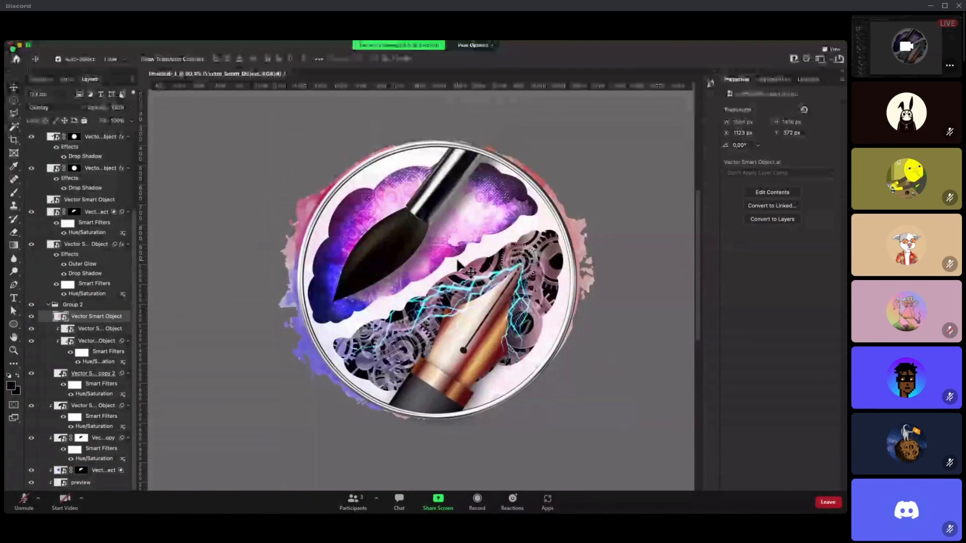
{"action": "key", "text": "shift+plus"}
{"action": "key", "text": "shift+plus"}
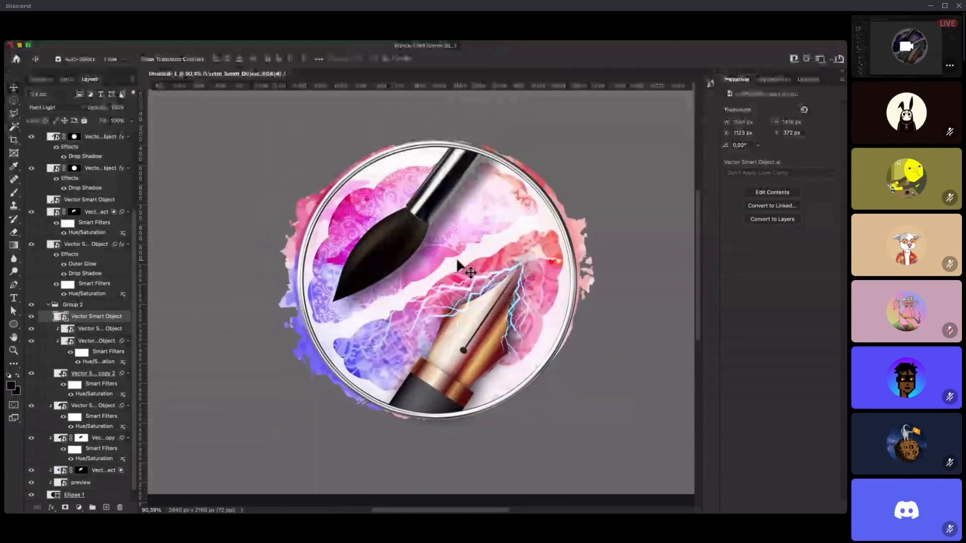
{"action": "key", "text": "shift+plus"}
{"action": "key", "text": "shift+plus"}
{"action": "key", "text": "shift+plus"}
{"action": "key", "text": "shift+plus"}
{"action": "key", "text": "shift+plus"}
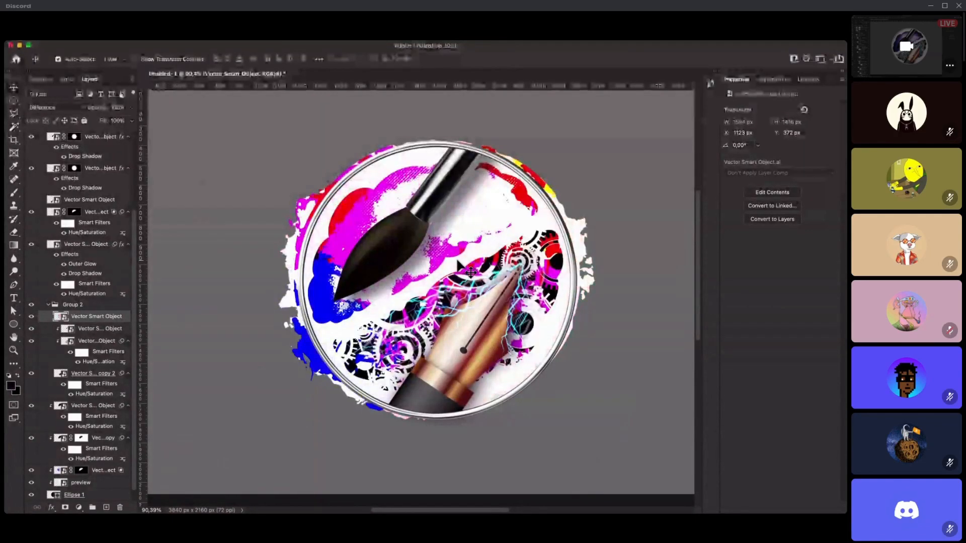
{"action": "key", "text": "shift+plus"}
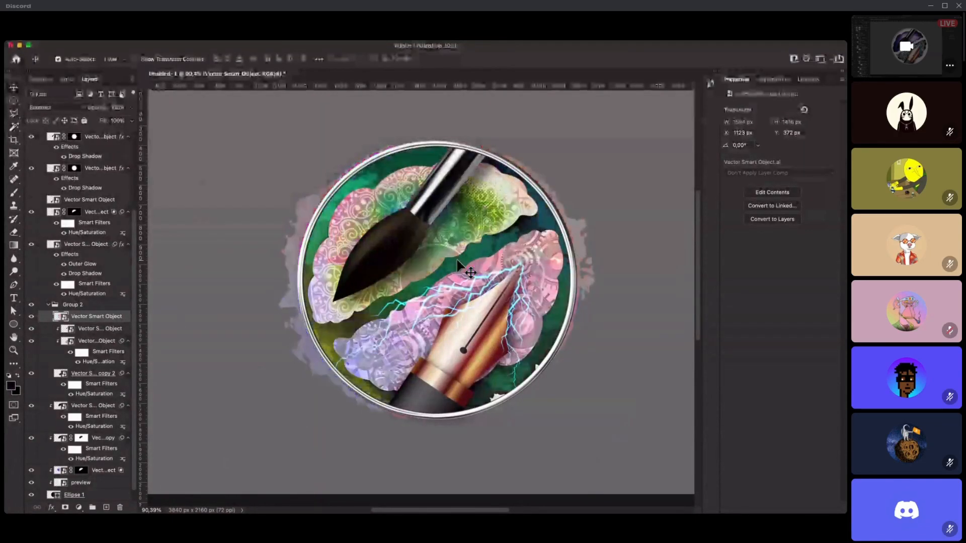
{"action": "key", "text": "shift+plus"}
{"action": "key", "text": "shift+plus"}
{"action": "key", "text": "shift+plus"}
{"action": "key", "text": "shift+plus"}
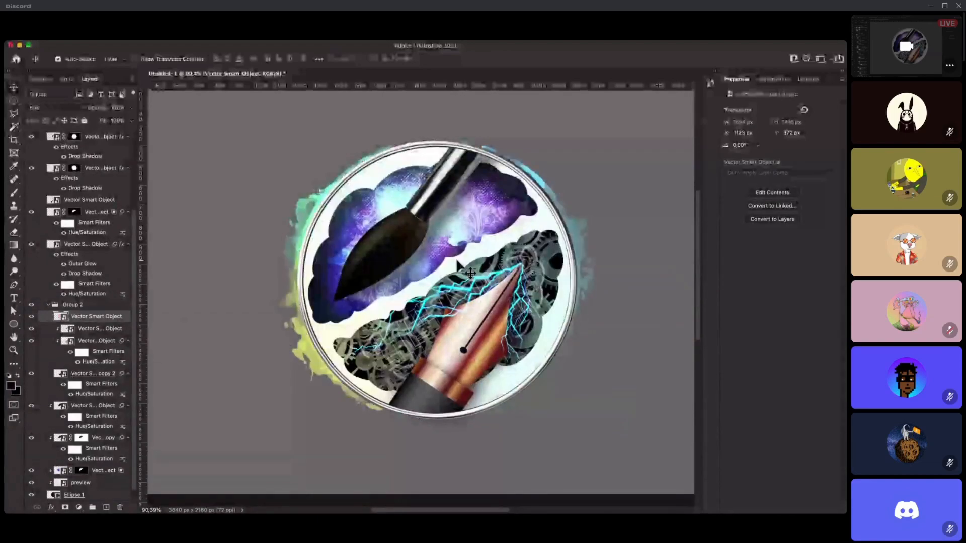
{"action": "key", "text": "shift+plus"}
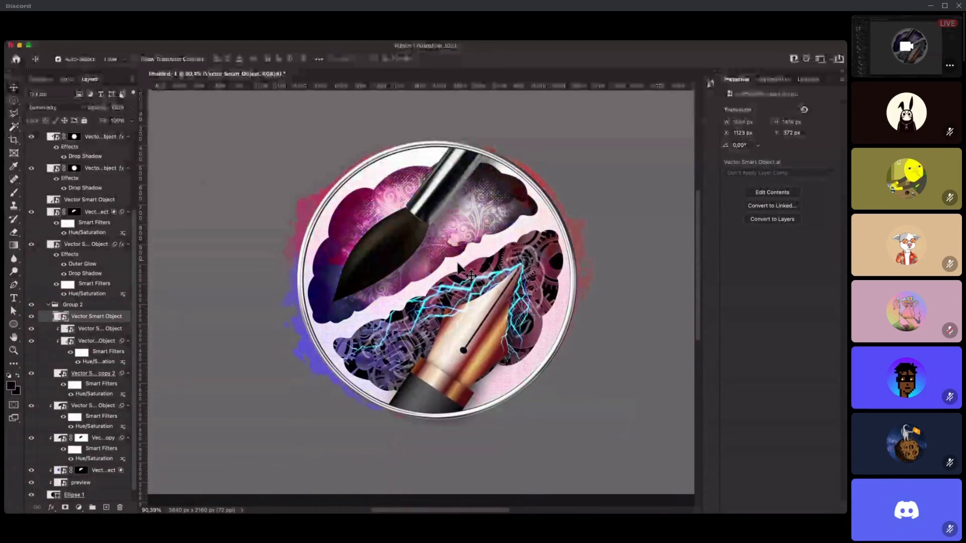
{"action": "key", "text": "shift+minus"}
{"action": "key", "text": "shift+minus"}
{"action": "key", "text": "shift+plus"}
{"action": "key", "text": "shift+plus"}
{"action": "key", "text": "shift+plus"}
{"action": "key", "text": "shift+plus"}
{"action": "key", "text": "shift+plus"}
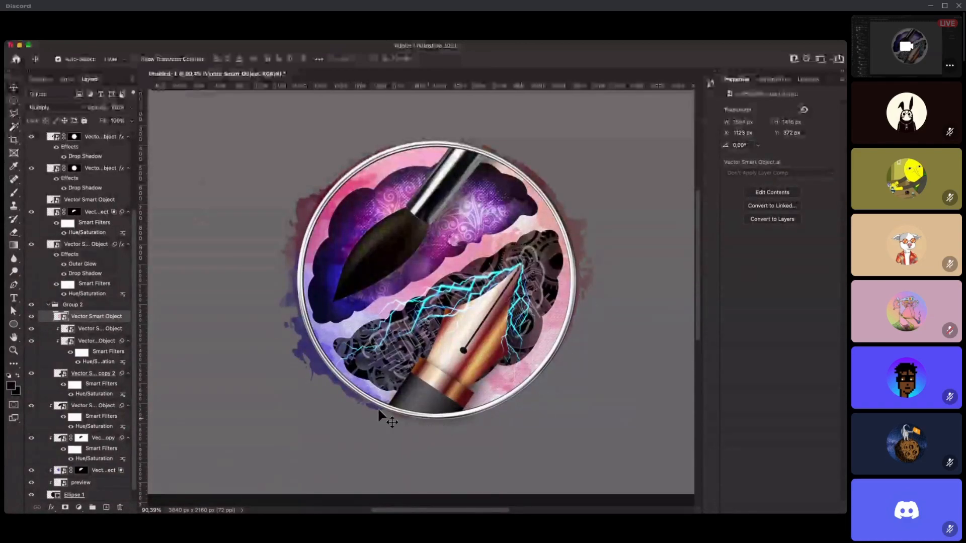
- Mask the watercolor layer to the circular outline of Ellipse 1 and deselect the layer
{"action": "scroll", "coordinate": [77, 396], "scroll_direction": "down", "scroll_amount": 1}
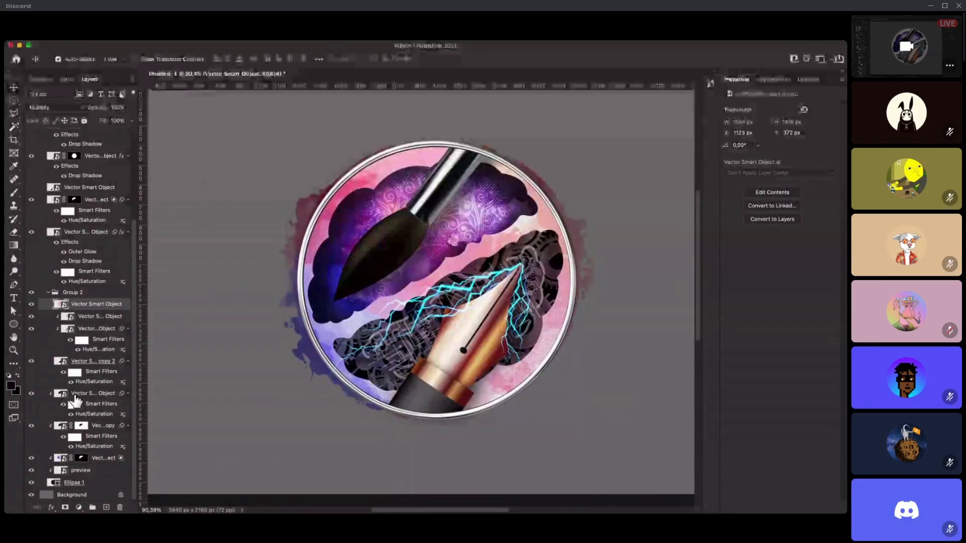
{"action": "left_click", "coordinate": [56, 487], "text": "super"}
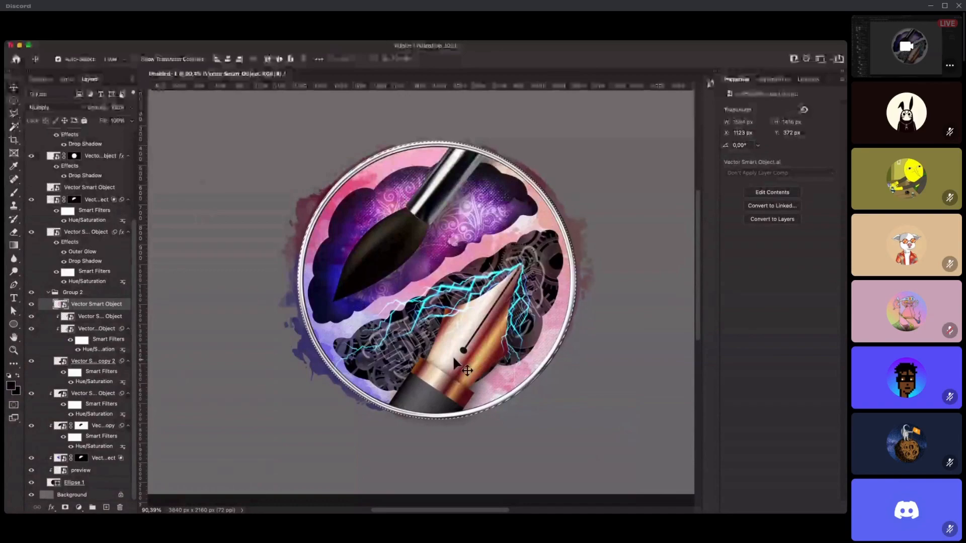
{"action": "scroll", "coordinate": [62, 223], "scroll_direction": "up", "scroll_amount": 5}
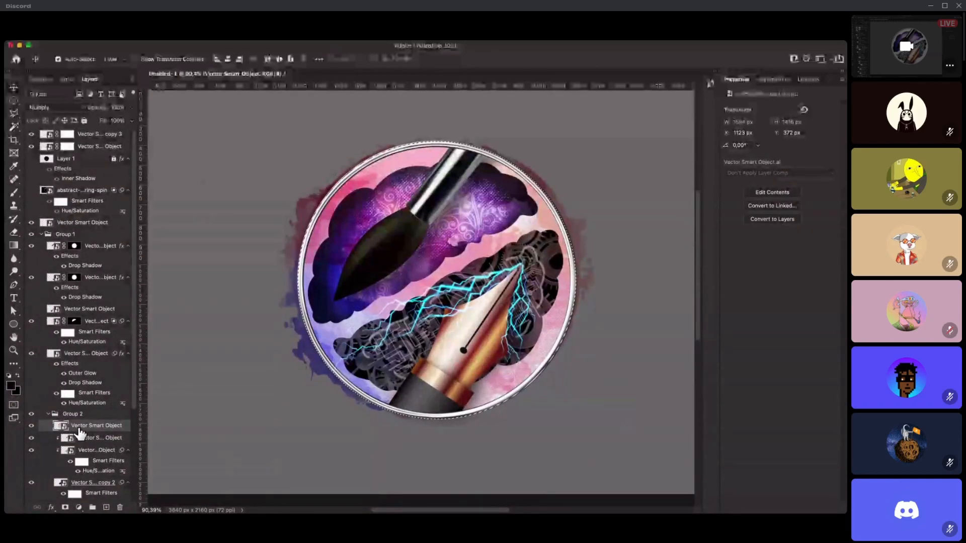
{"action": "left_click", "coordinate": [65, 508]}
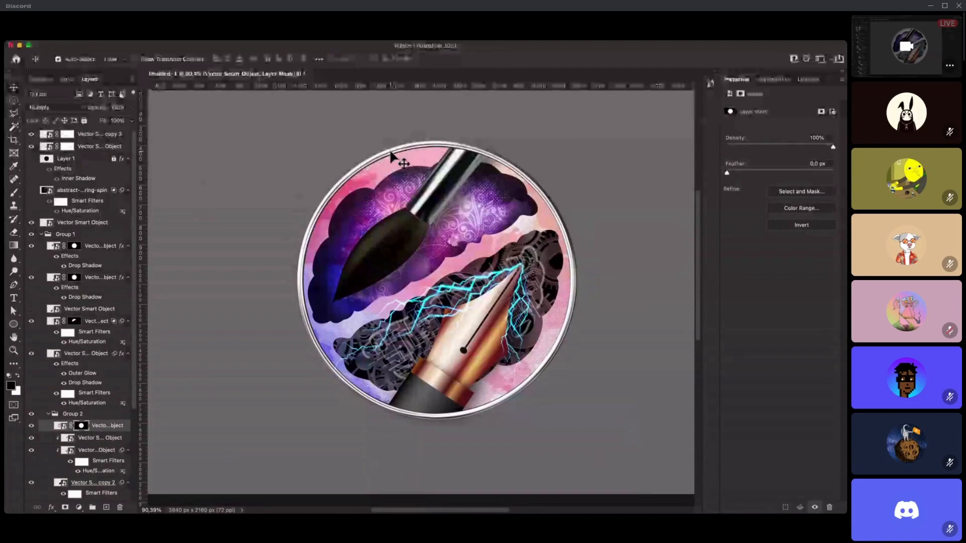
{"action": "left_click", "coordinate": [535, 168]}
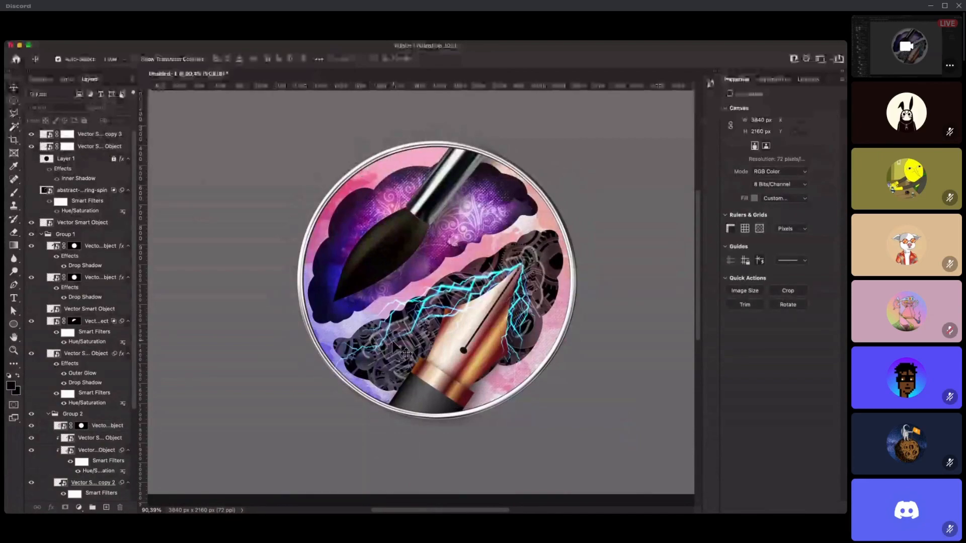
- Make Layer 1 with its Inner Shadow effect visible over the badge
{"action": "scroll", "coordinate": [477, 257], "scroll_direction": "up", "scroll_amount": 5}
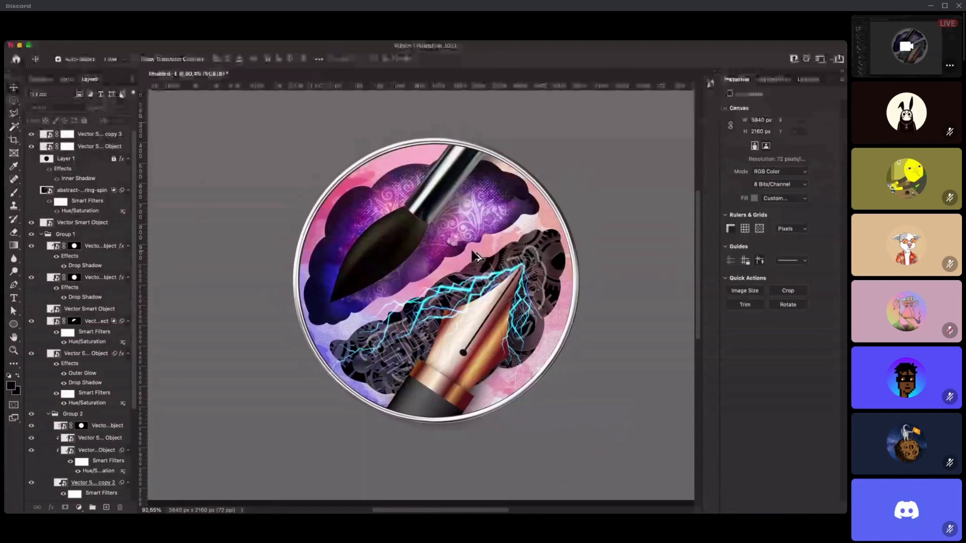
{"action": "scroll", "coordinate": [476, 257], "scroll_direction": "up", "scroll_amount": 3}
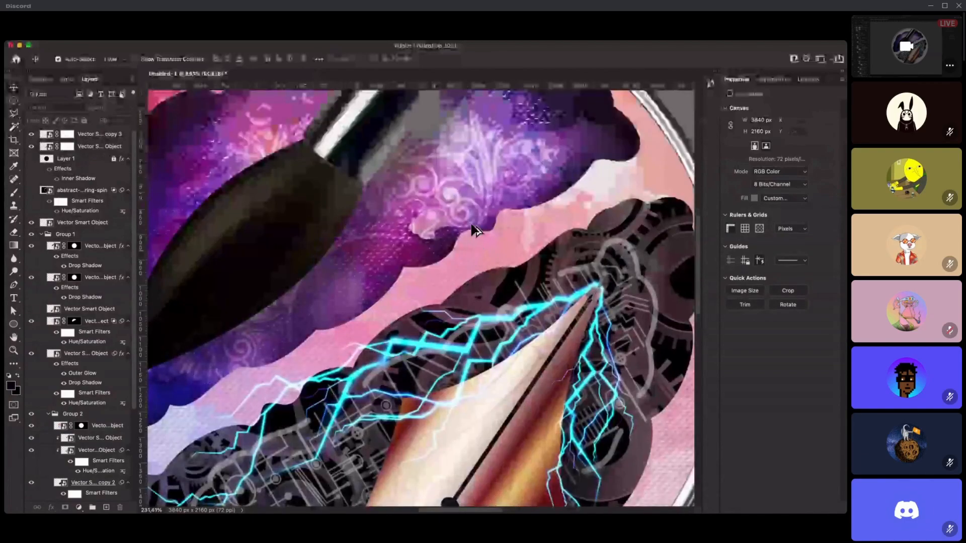
{"action": "scroll", "coordinate": [461, 256], "scroll_direction": "down", "scroll_amount": 10}
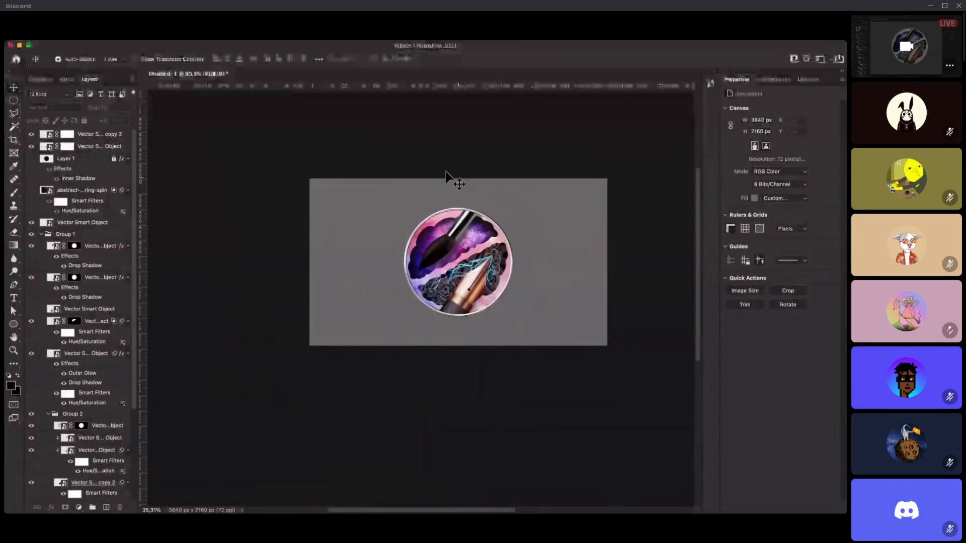
{"action": "scroll", "coordinate": [459, 184], "scroll_direction": "up", "scroll_amount": 2}
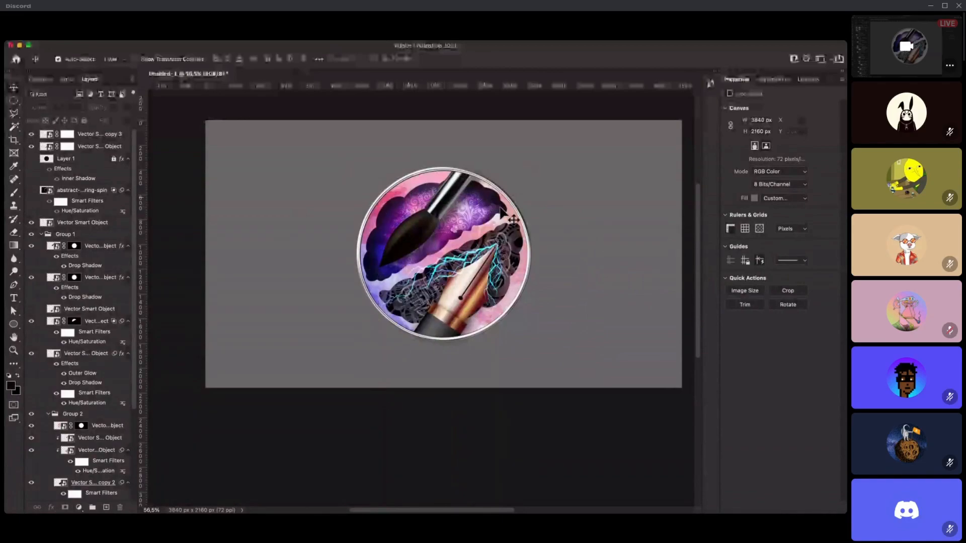
{"action": "scroll", "coordinate": [499, 268], "scroll_direction": "up", "scroll_amount": 2}
{"action": "scroll", "coordinate": [499, 268], "scroll_direction": "down", "scroll_amount": 2}
{"action": "left_click", "coordinate": [32, 159]}
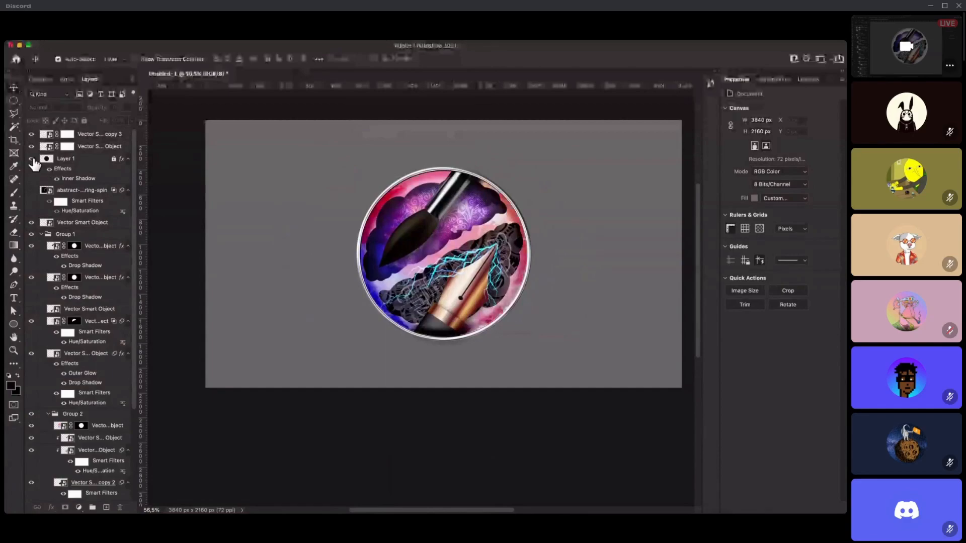
{"action": "left_click", "coordinate": [428, 181]}
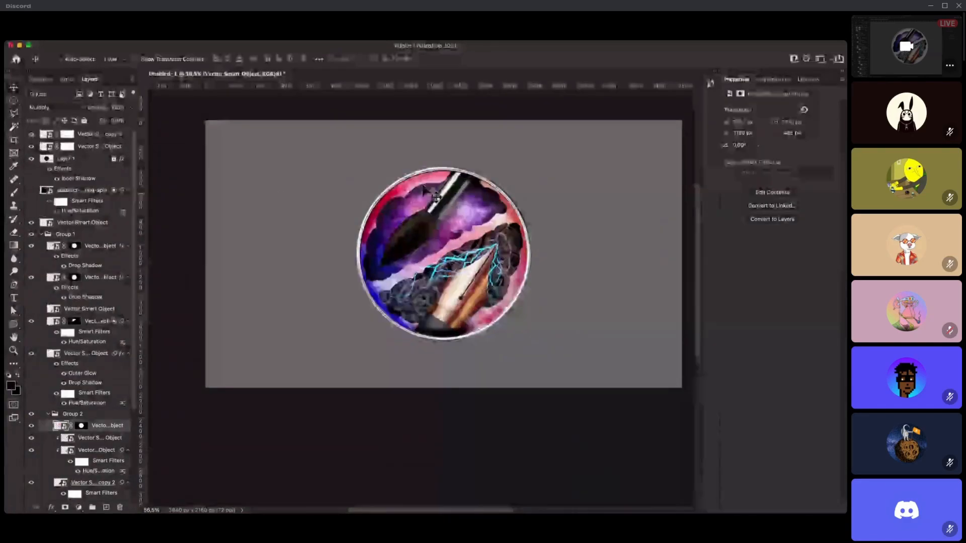
- Try blend modes such as Darker Color and Lighter Color on Layer 1, and return it to Normal
{"action": "left_click", "coordinate": [72, 160]}
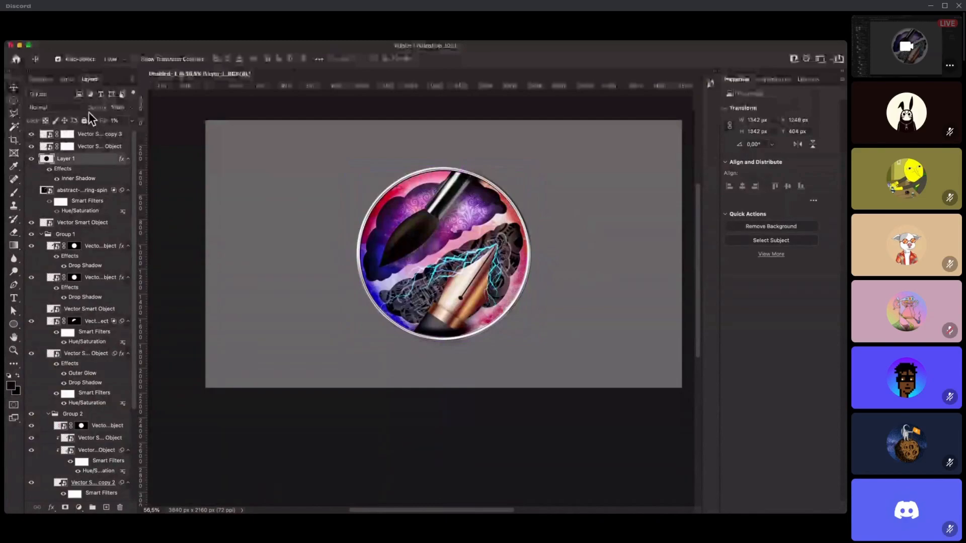
{"action": "left_click", "coordinate": [62, 108]}
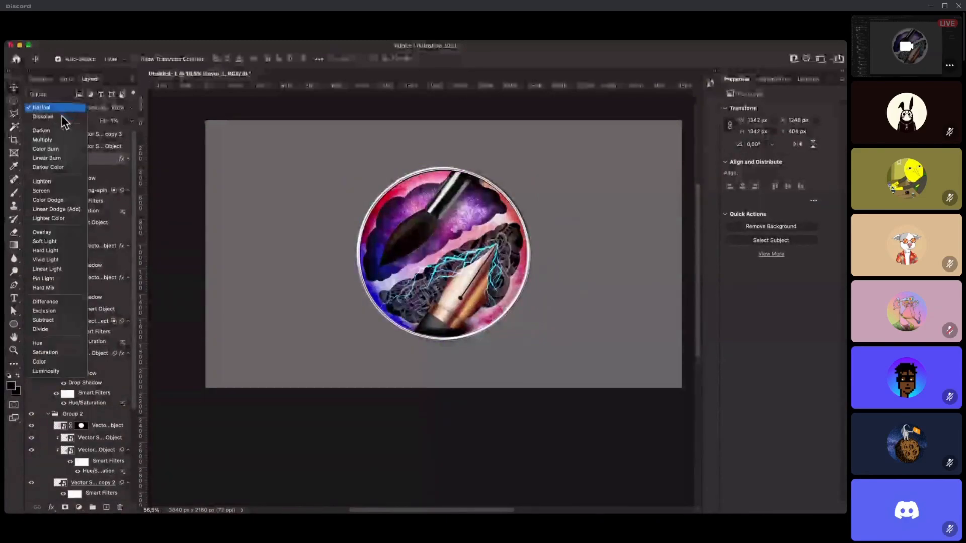
{"action": "left_click", "coordinate": [53, 168]}
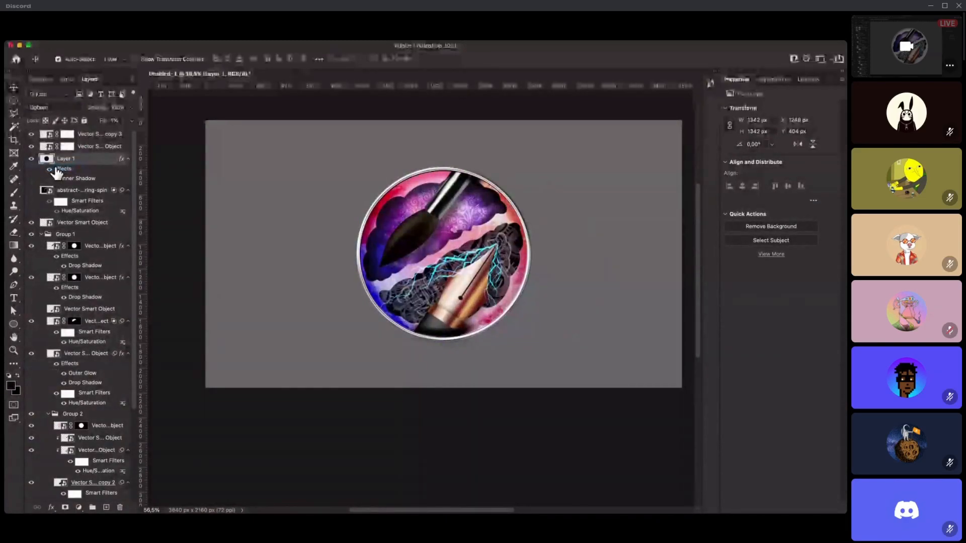
{"action": "key", "text": "shift+plus"}
{"action": "key", "text": "shift+plus"}
{"action": "key", "text": "shift+plus"}
{"action": "left_click", "coordinate": [56, 107]}
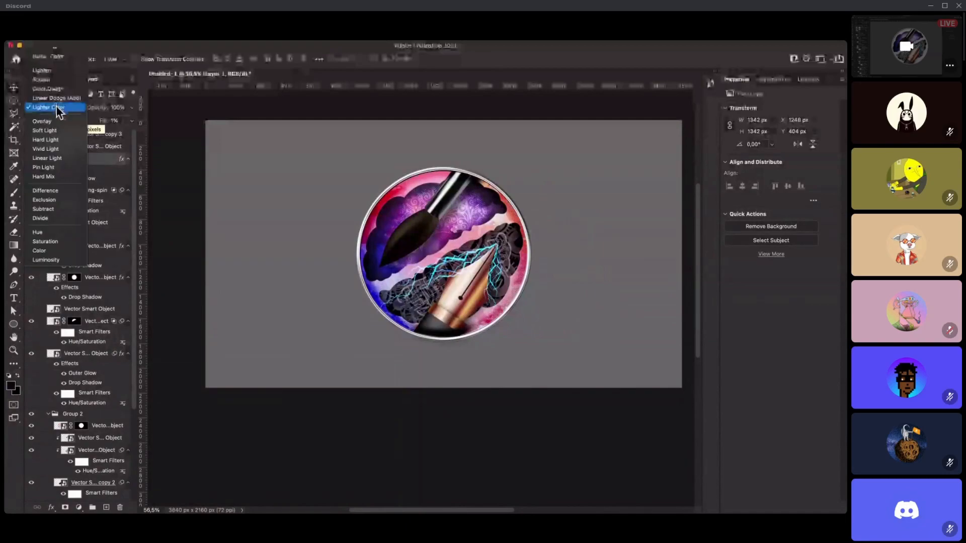
{"action": "left_click", "coordinate": [43, 50]}
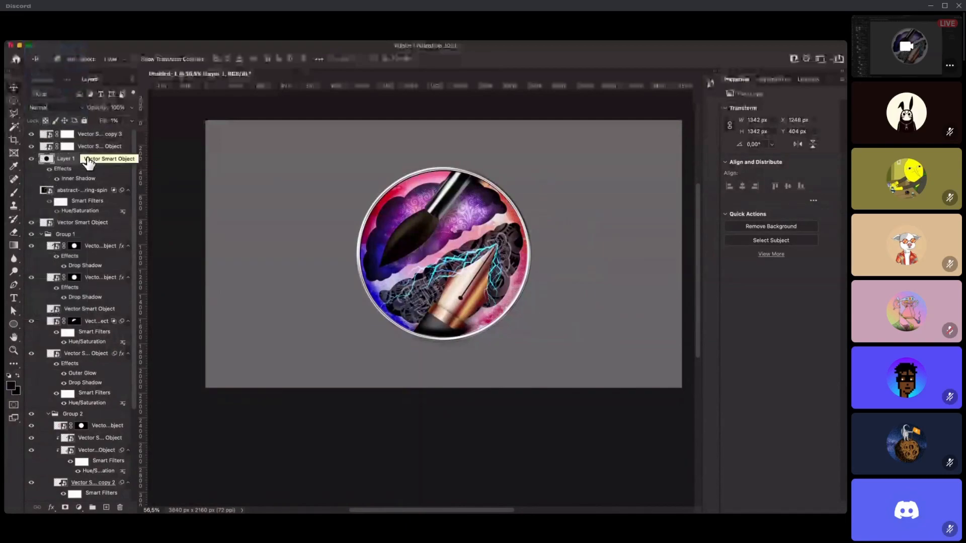
- Set Layer 1's Inner Shadow to Normal blend mode with 33% choke and 177 px size
{"action": "double_click", "coordinate": [89, 159]}
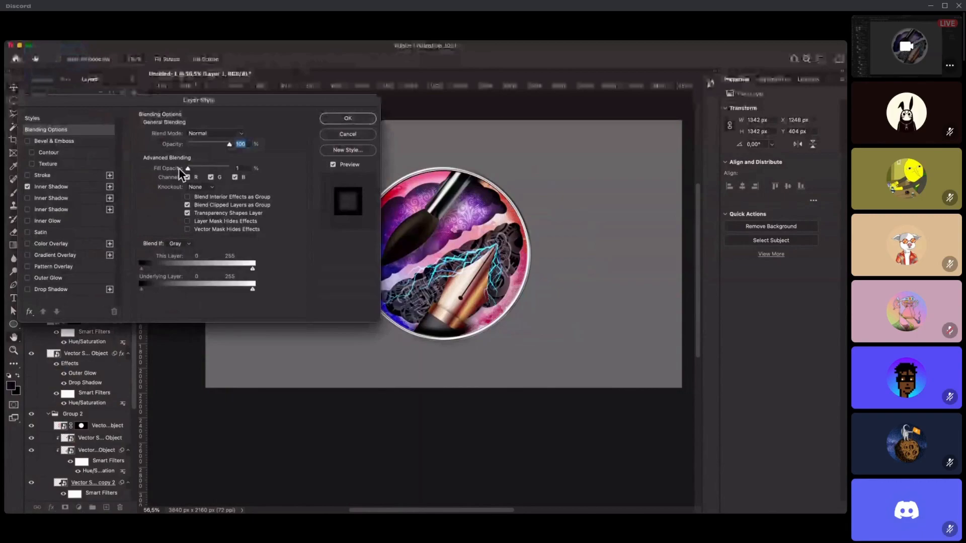
{"action": "left_click", "coordinate": [72, 187]}
{"action": "left_click", "coordinate": [196, 135]}
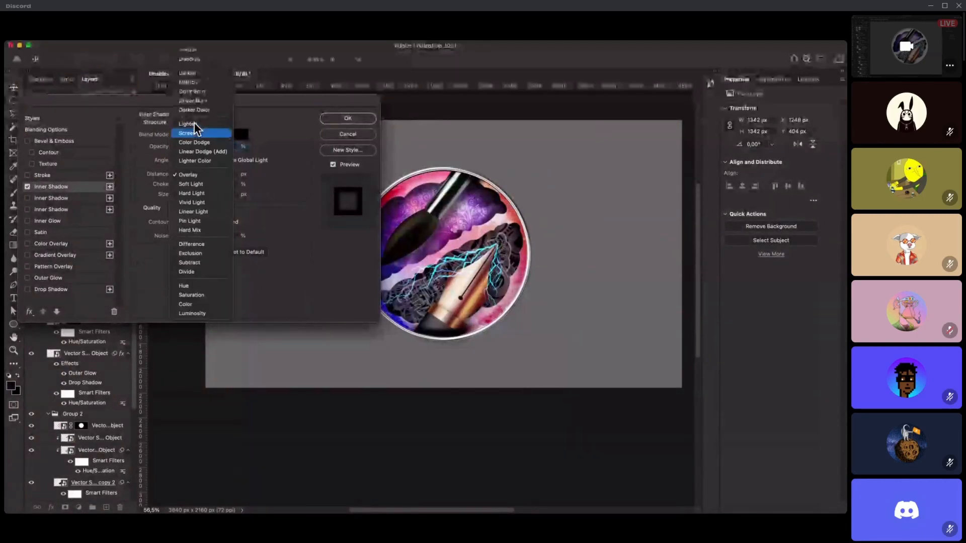
{"action": "left_click", "coordinate": [194, 60]}
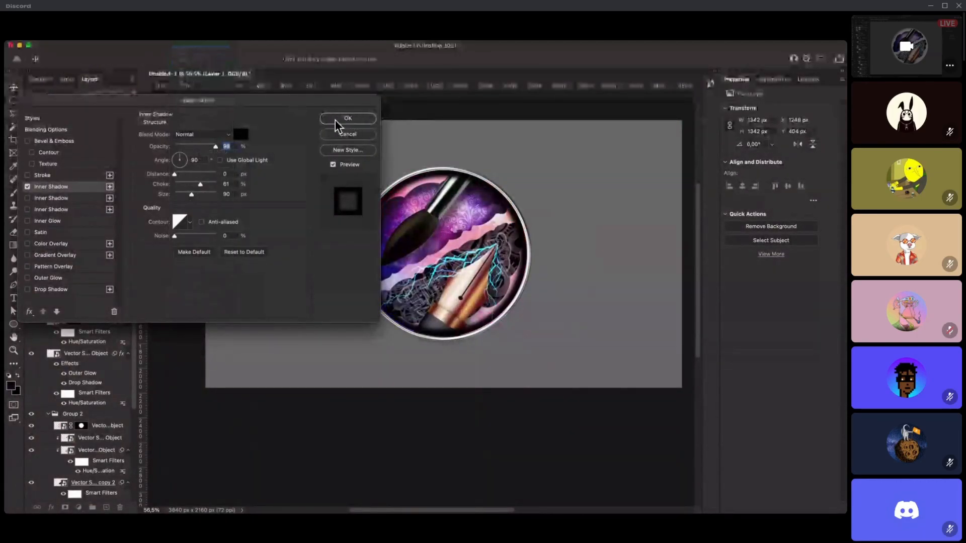
{"action": "mouse_move", "coordinate": [191, 194]}
{"action": "left_mouse_down"}
{"action": "mouse_move", "coordinate": [207, 197]}
{"action": "mouse_move", "coordinate": [188, 183]}
{"action": "left_mouse_up"}
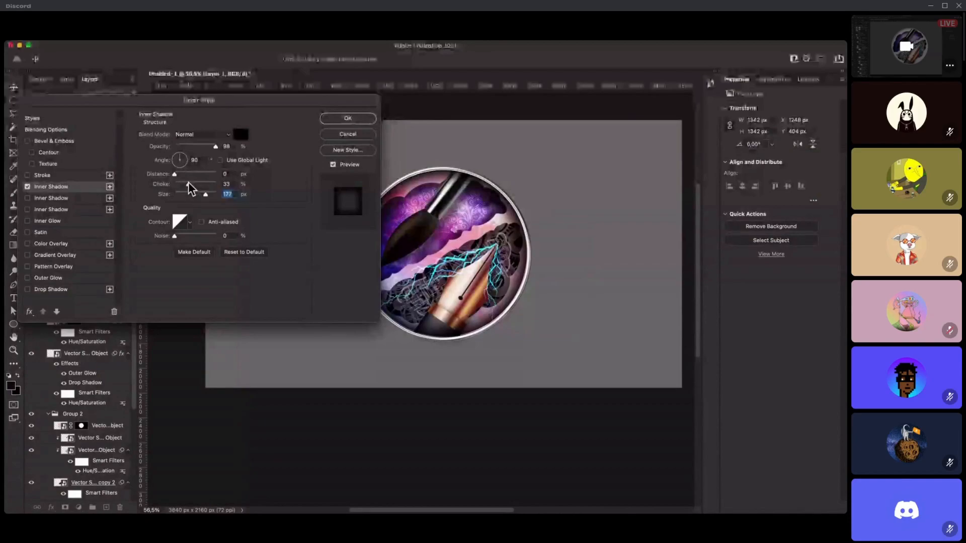
{"action": "left_click", "coordinate": [340, 123]}
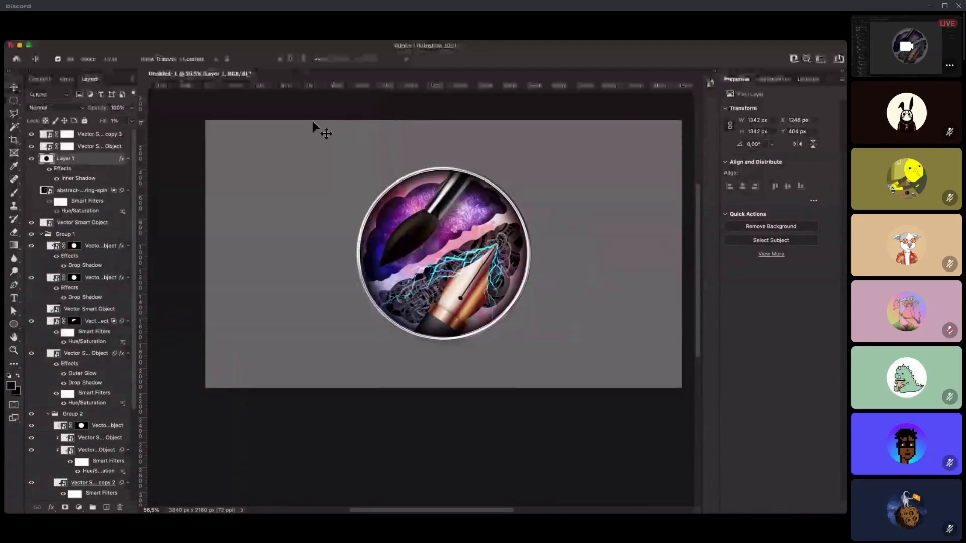
- Compare lower opacities for Layer 1 and set its opacity to 70%
{"action": "key", "text": "4"}
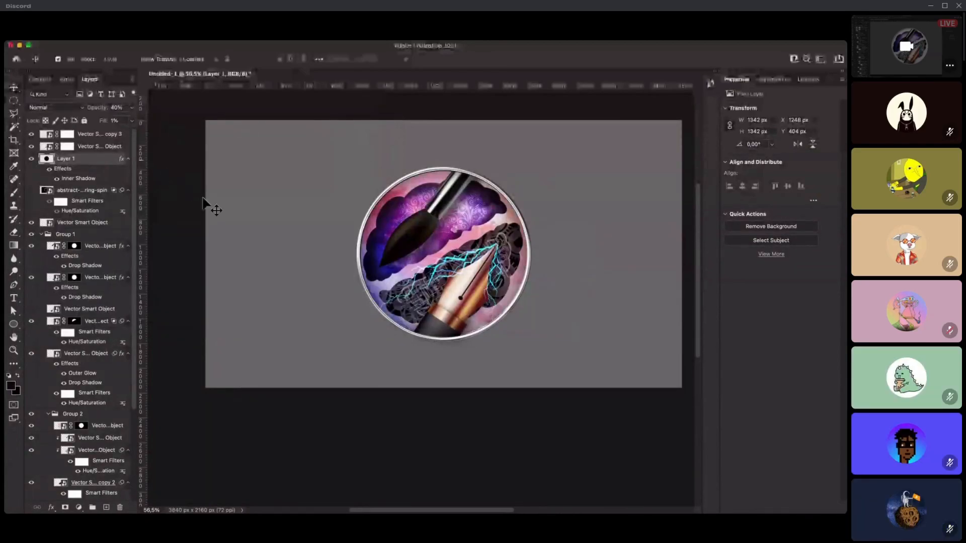
{"action": "key", "text": "5"}
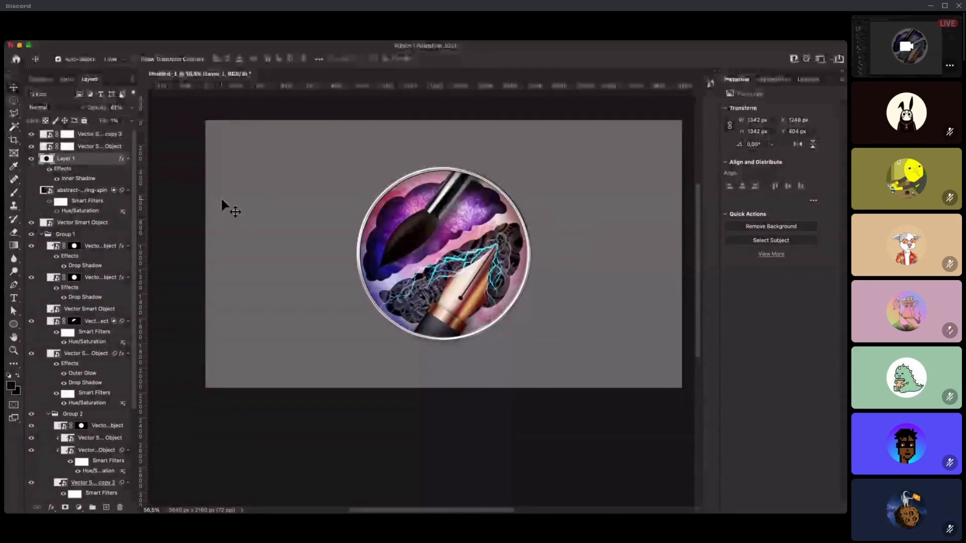
{"action": "key", "text": "7"}
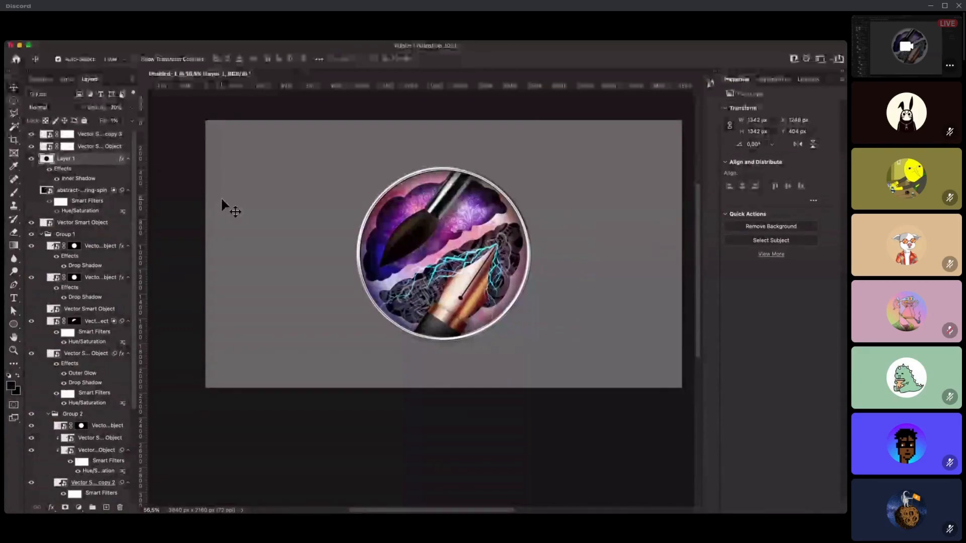
- Add a layer mask to Layer 1 and ready the Eraser with a smaller brush over the pen
{"action": "left_click", "coordinate": [66, 508]}
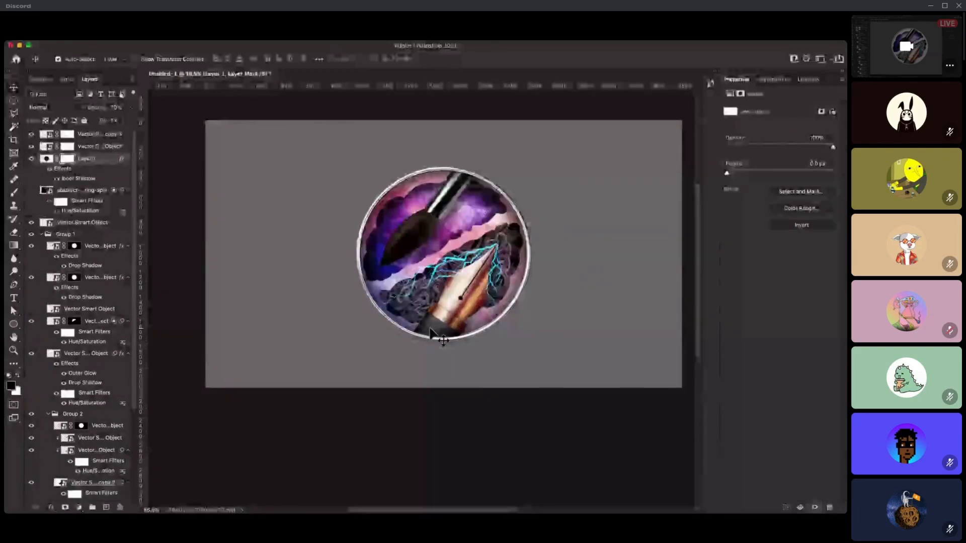
{"action": "key", "text": "e"}
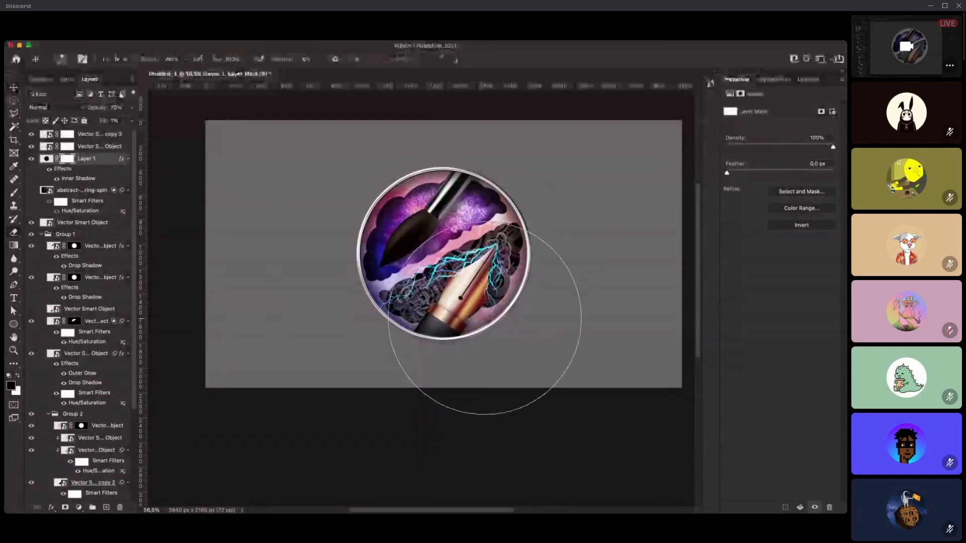
{"action": "key", "text": "bracketleft"}
{"action": "key", "text": "bracketleft"}
{"action": "key", "text": "bracketleft"}
{"action": "key", "text": "bracketleft"}
{"action": "key", "text": "bracketleft"}
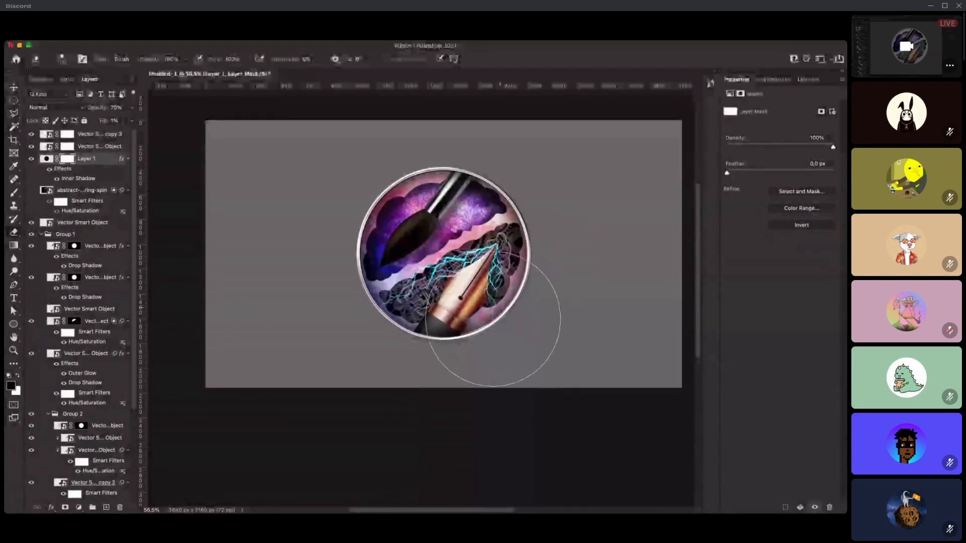
- Rasterize Layer 1's layer style and erase part of the shadow along the badge's lower-right edge
{"action": "right_click", "coordinate": [86, 160]}
{"action": "left_click", "coordinate": [118, 235]}
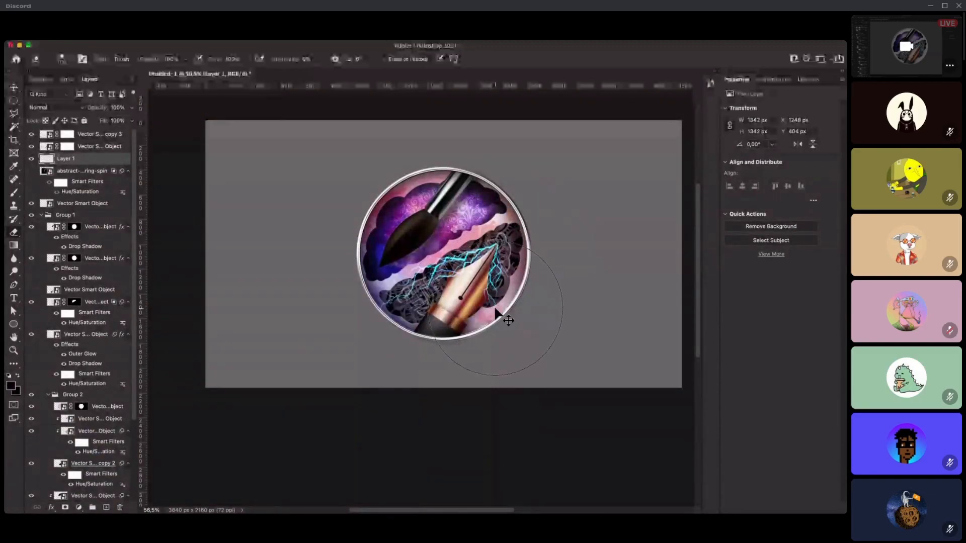
{"action": "mouse_move", "coordinate": [516, 290]}
{"action": "left_mouse_down"}
{"action": "mouse_move", "coordinate": [521, 249]}
{"action": "mouse_move", "coordinate": [517, 279]}
{"action": "left_mouse_up"}
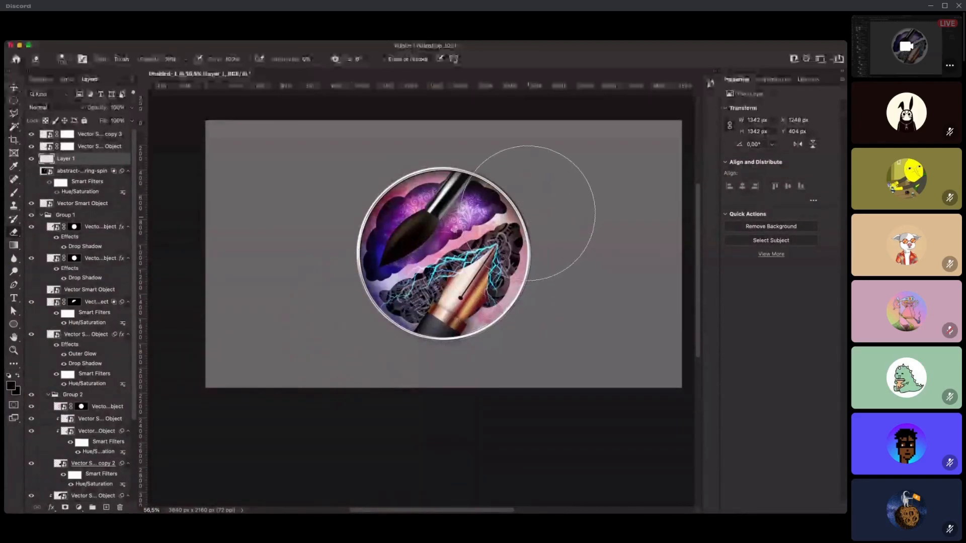
- Switch to the full-screen view with the Move tool and set Layer 1's opacity to 60%
{"action": "key", "text": "g"}
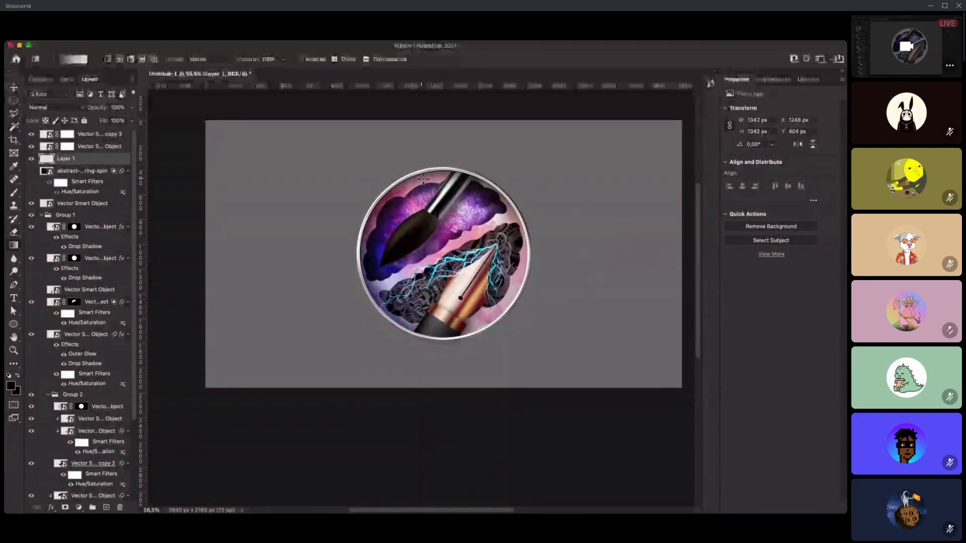
{"action": "key", "text": "f"}
{"action": "key", "text": "v"}
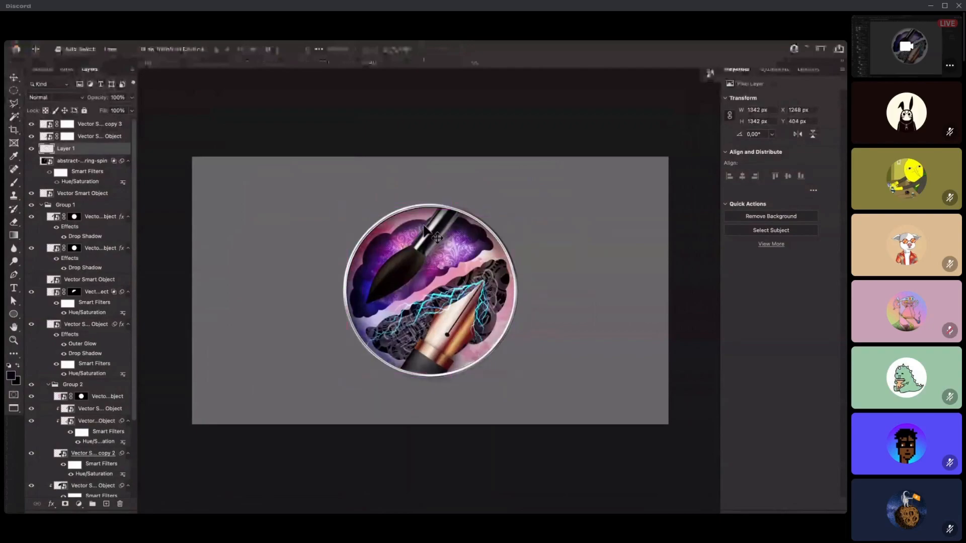
{"action": "key", "text": "5"}
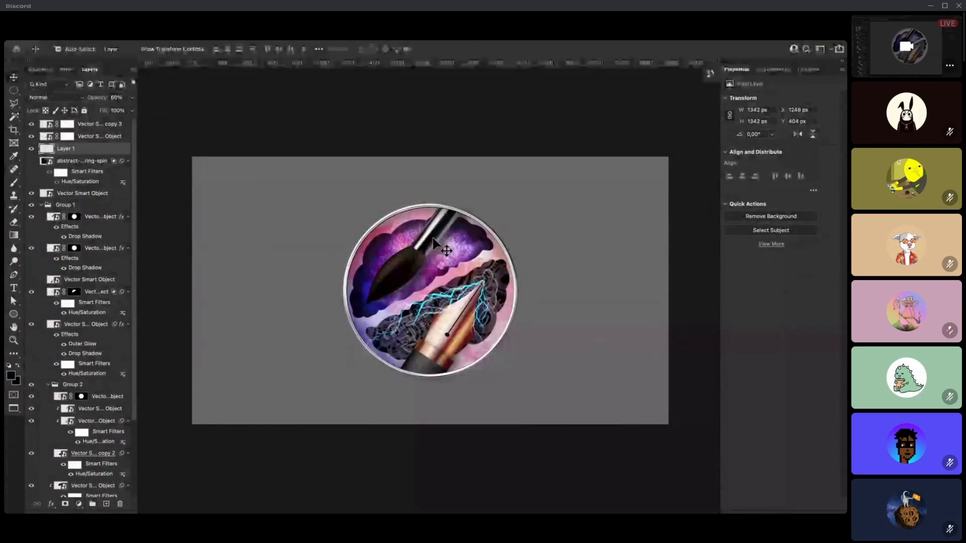
- Try raising the lightness of the lightning layer left of the nib to +100 with Hue/Saturation
{"action": "scroll", "coordinate": [503, 316], "scroll_direction": "up", "scroll_amount": 2}
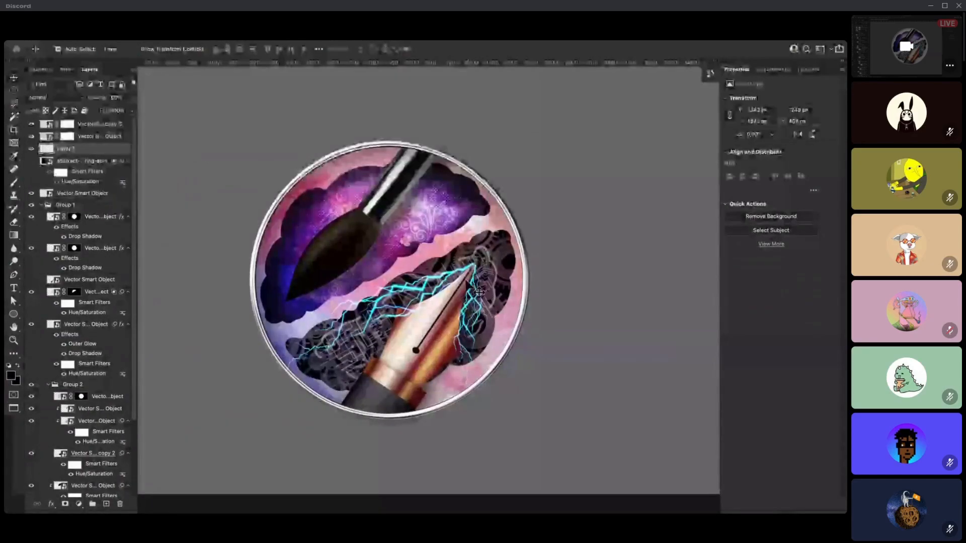
{"action": "left_click", "coordinate": [476, 279]}
{"action": "left_click_drag", "start_coordinate": [493, 293], "coordinate": [483, 289]}
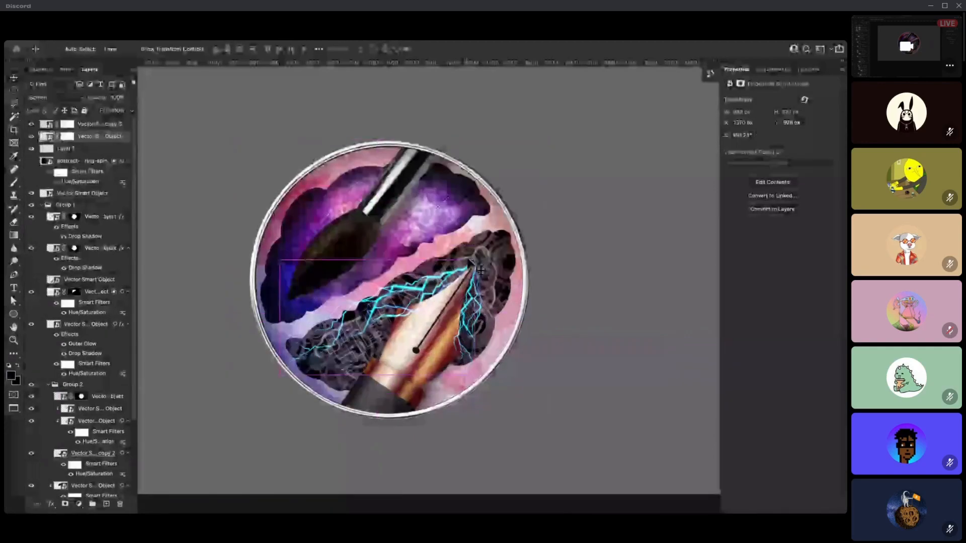
{"action": "key", "text": "ctrl+u"}
{"action": "left_click_drag", "start_coordinate": [647, 249], "coordinate": [715, 246]}
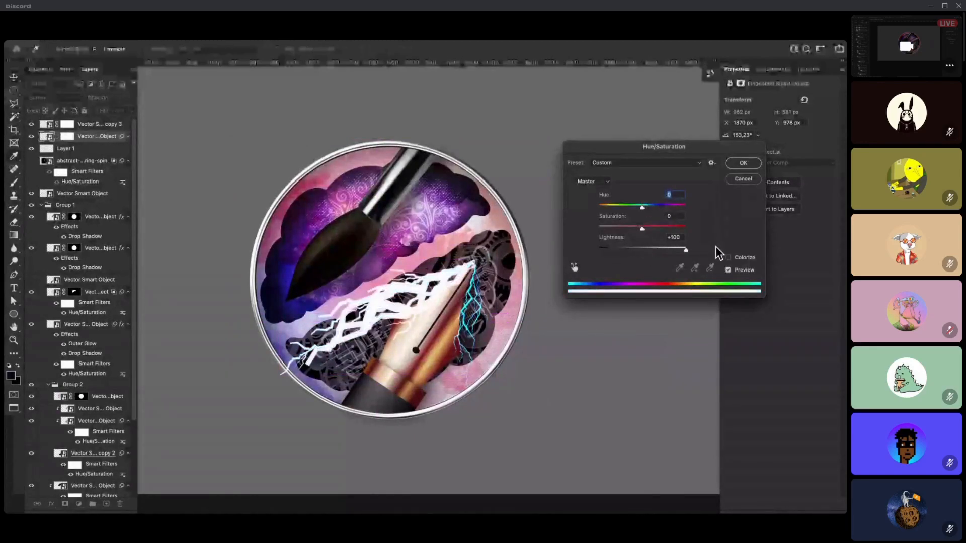
{"action": "left_click", "coordinate": [740, 180]}
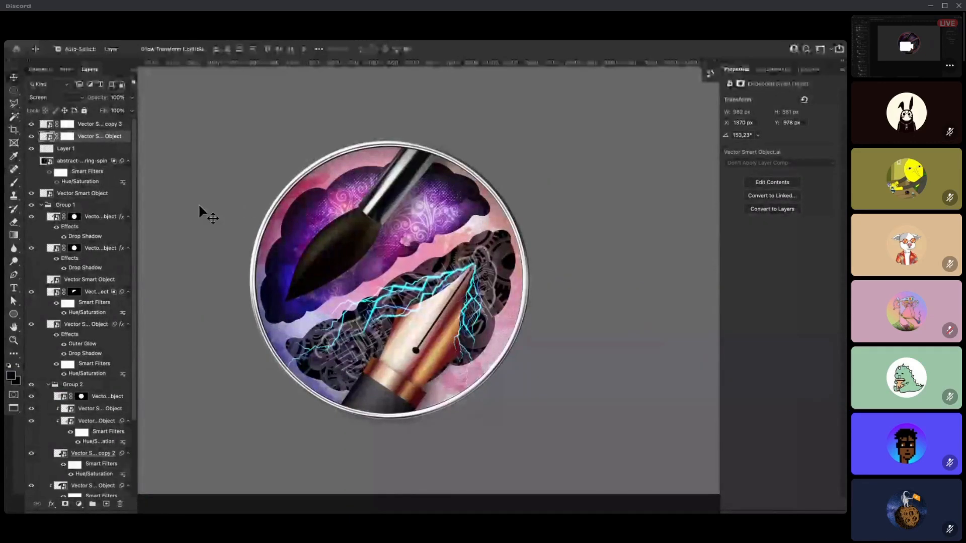
- Open the lightning smart object's contents in Illustrator and select a blue strand with the Magic Wand
{"action": "double_click", "coordinate": [49, 138]}
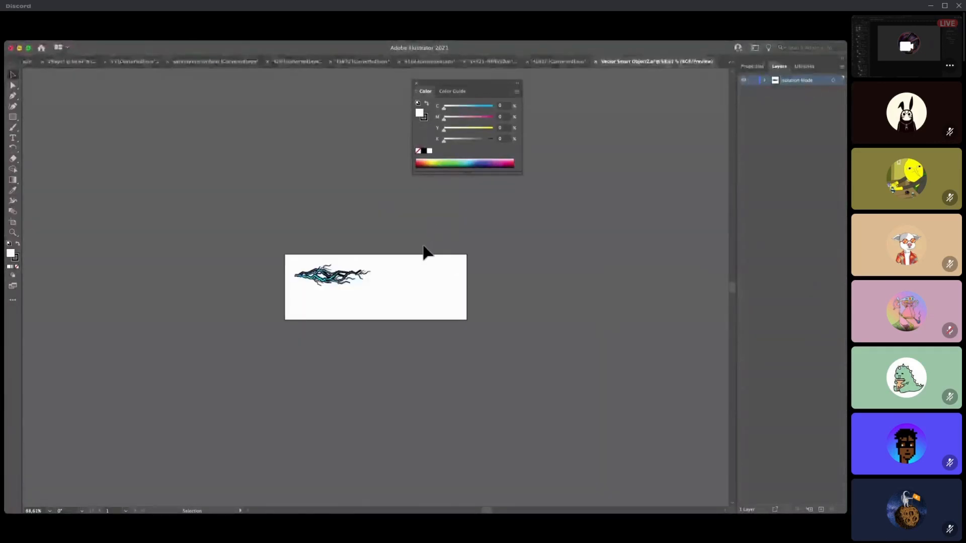
{"action": "scroll", "coordinate": [321, 284], "scroll_direction": "up", "scroll_amount": 6}
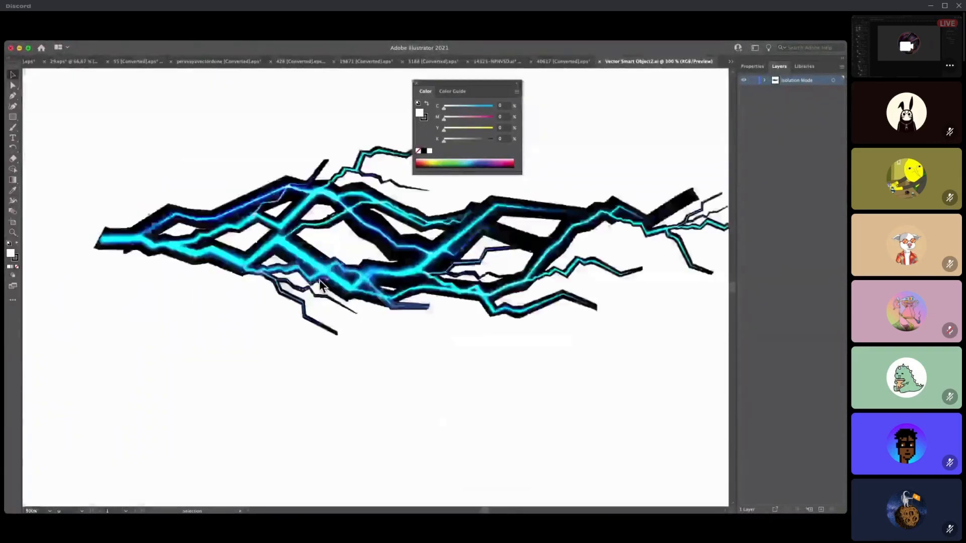
{"action": "key", "text": "y"}
{"action": "left_click", "coordinate": [295, 249]}
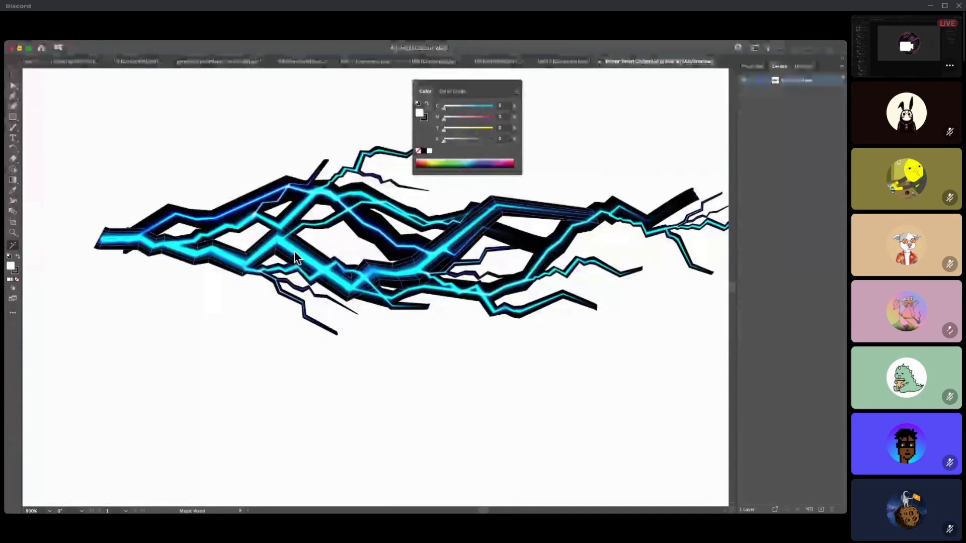
- Isolate the lightning group, try shifting its large lower strand, and leave isolation mode
{"action": "key", "text": "v"}
{"action": "key", "text": "ctrl+a"}
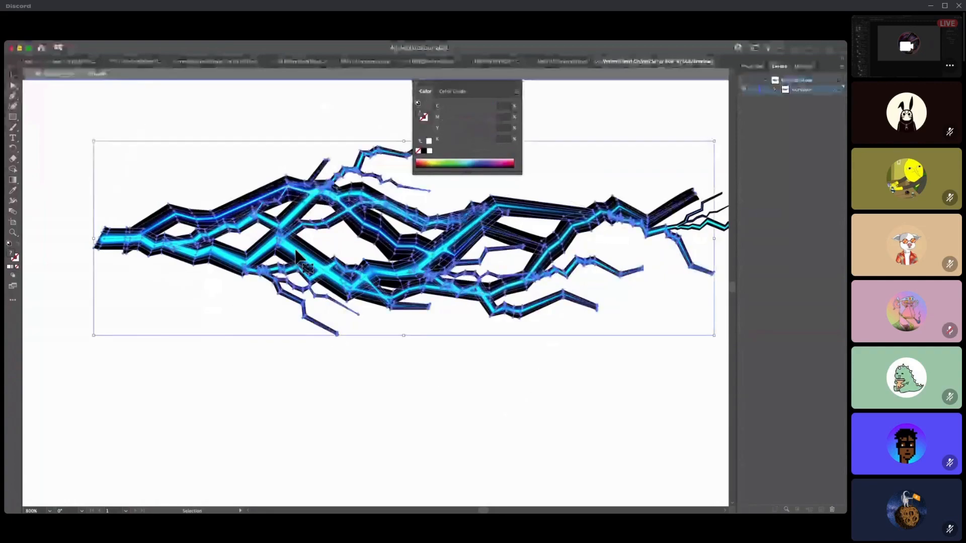
{"action": "left_click", "coordinate": [294, 249]}
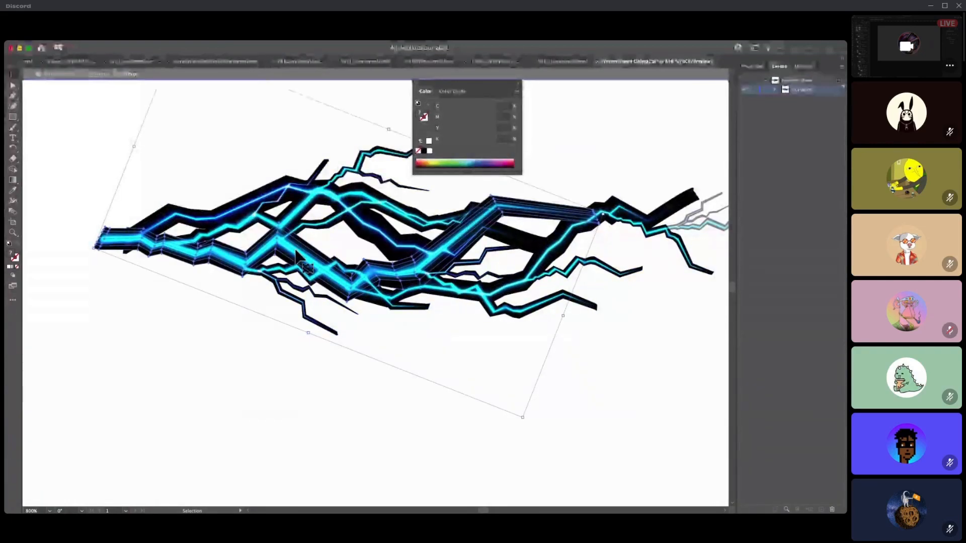
{"action": "double_click", "coordinate": [295, 249]}
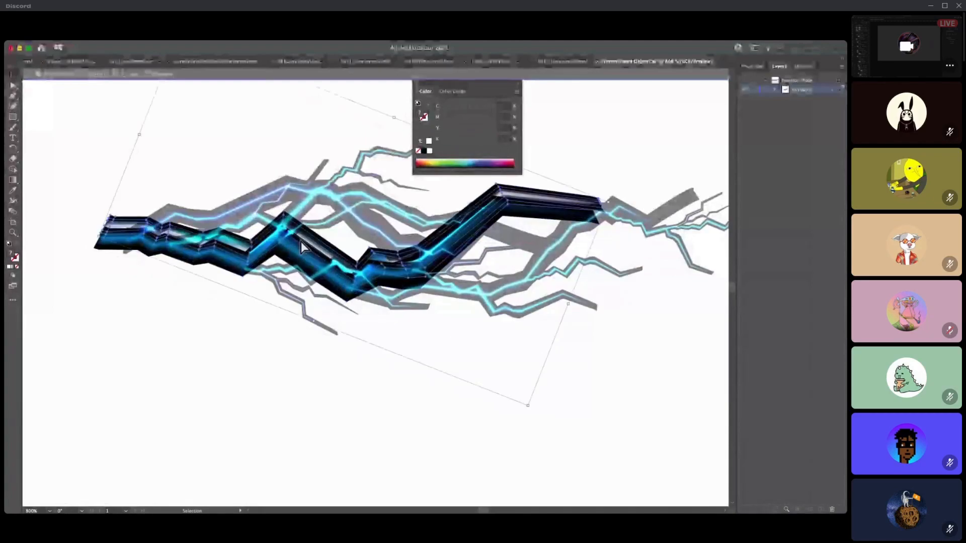
{"action": "double_click", "coordinate": [240, 292]}
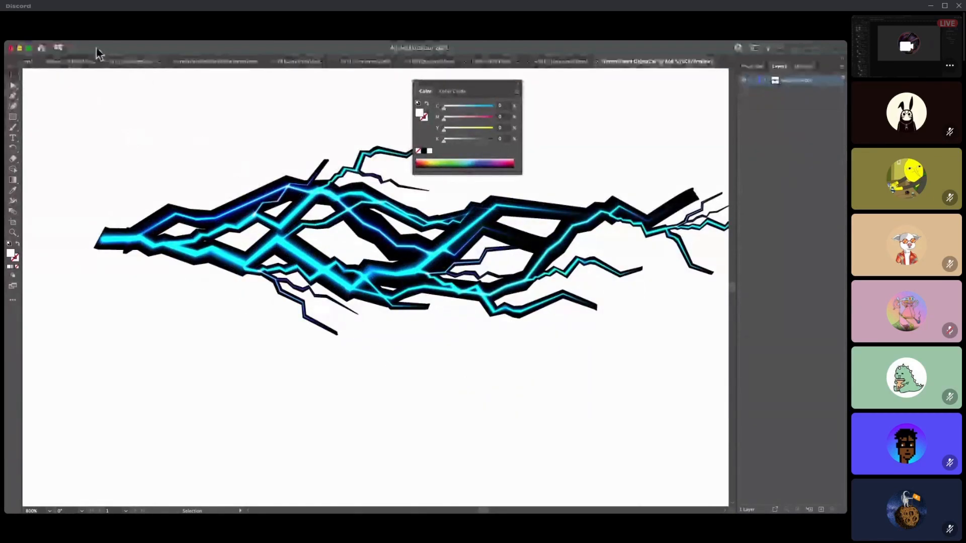
- Select the entire lightning artwork, convert its colors to grayscale, and switch back to the badge document in Photoshop
{"action": "mouse_move", "coordinate": [99, 45]}
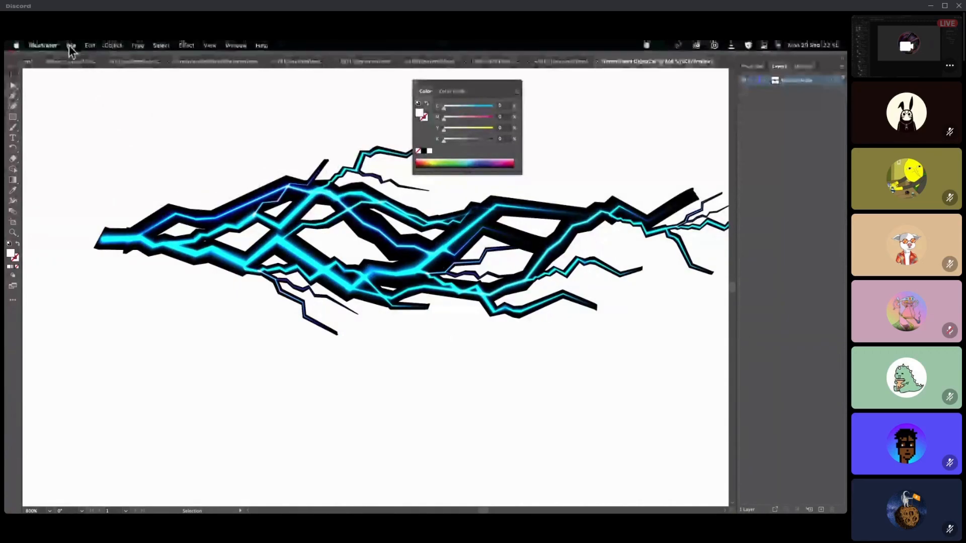
{"action": "left_click", "coordinate": [90, 46]}
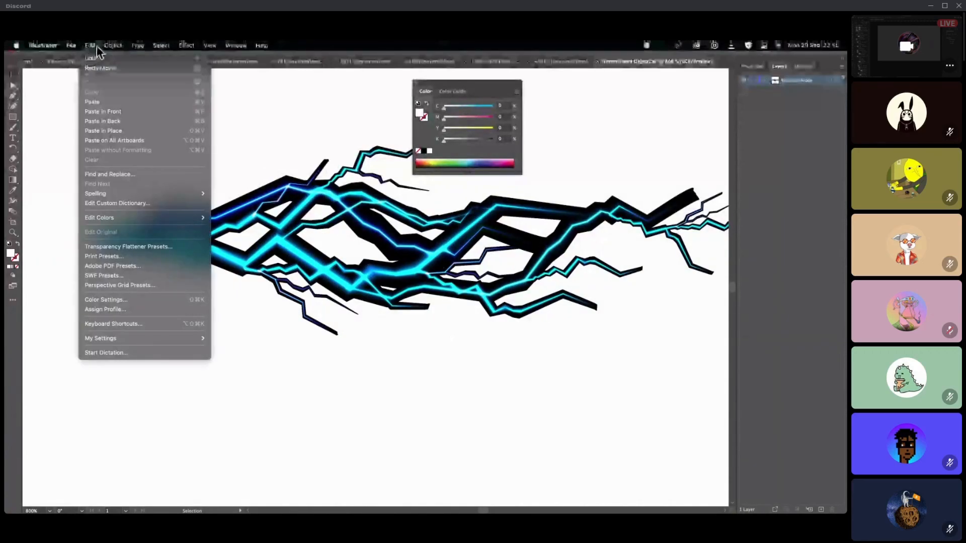
{"action": "mouse_move", "coordinate": [120, 221]}
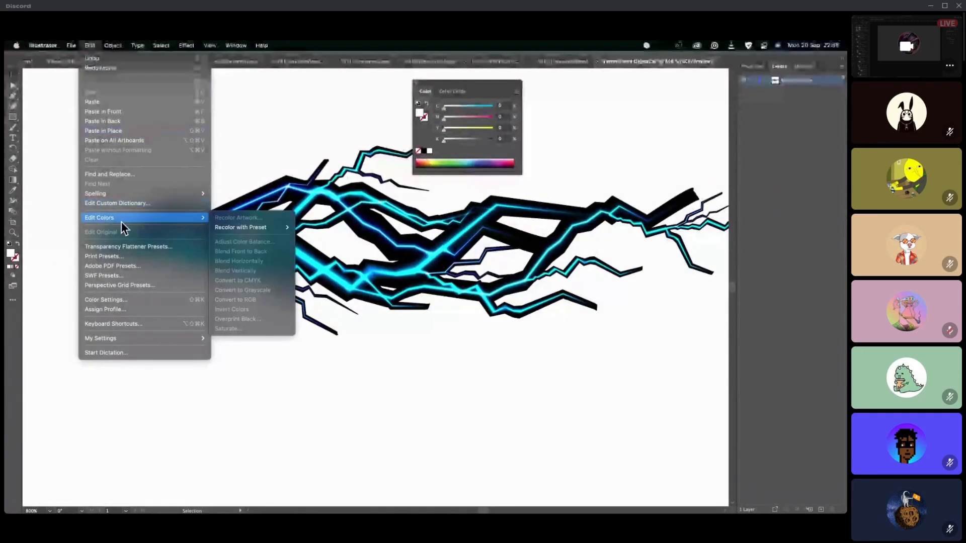
{"action": "left_click", "coordinate": [397, 286]}
{"action": "left_click", "coordinate": [361, 312]}
{"action": "left_click", "coordinate": [240, 242]}
{"action": "left_click", "coordinate": [221, 248]}
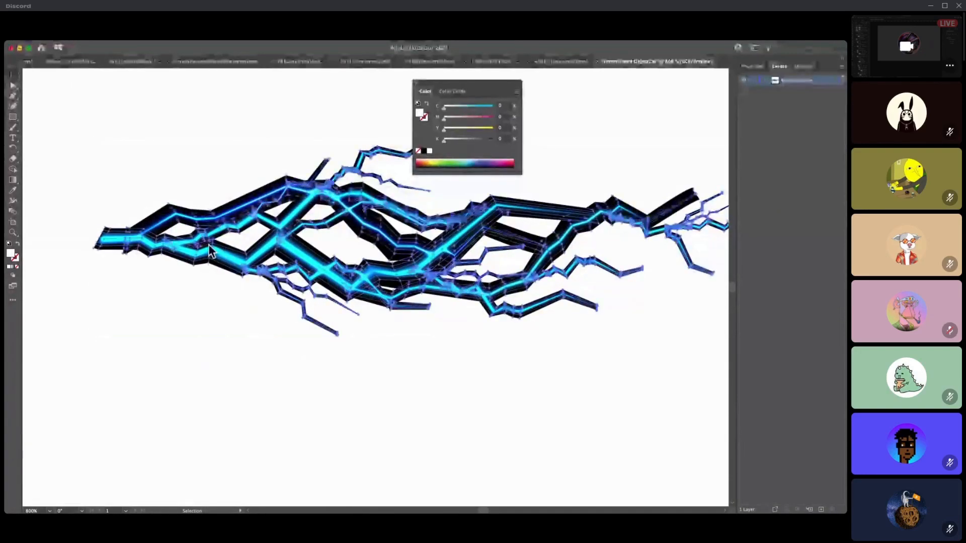
{"action": "left_click", "coordinate": [93, 46]}
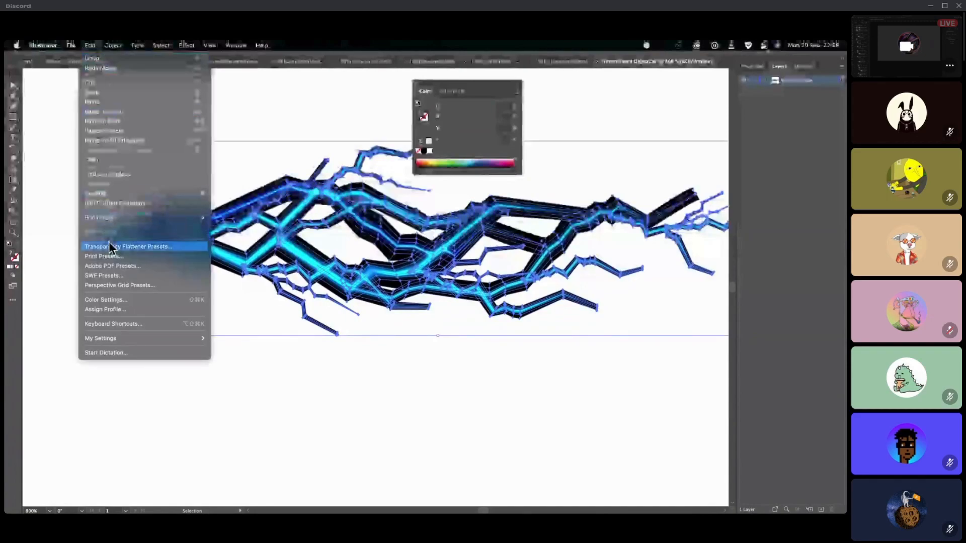
{"action": "mouse_move", "coordinate": [123, 222]}
{"action": "left_click", "coordinate": [253, 290]}
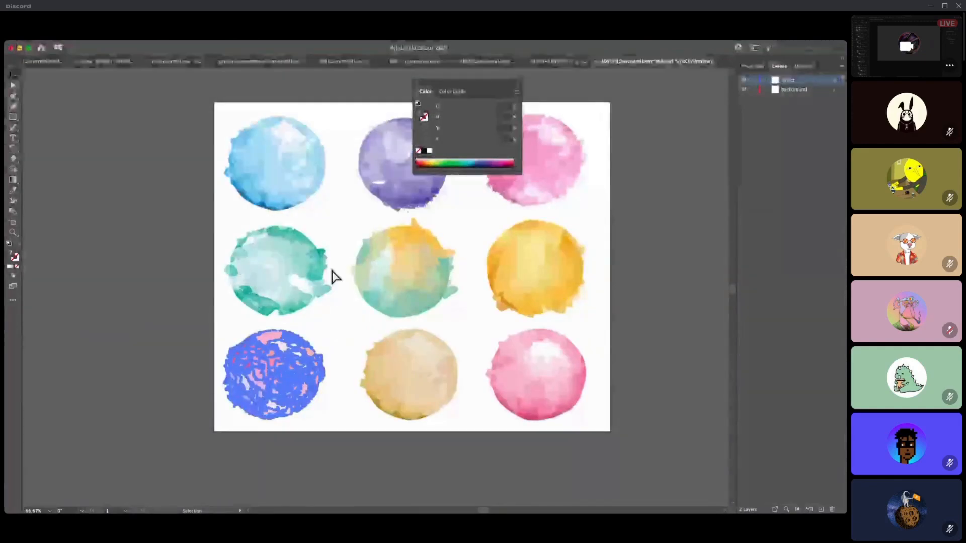
{"action": "key", "text": "super+Tab"}
{"action": "left_click", "coordinate": [235, 278]}
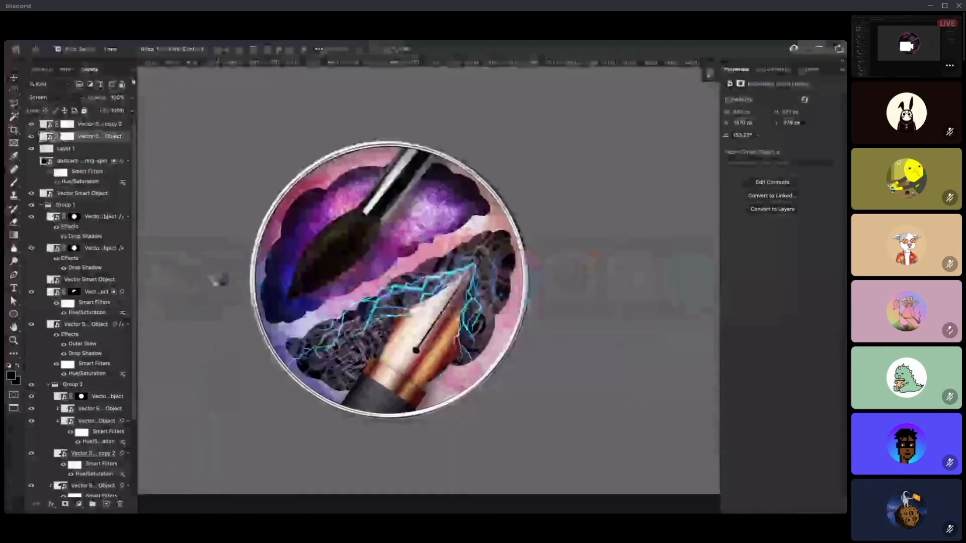
- Examine the recolored lightning around the pen nib, both close up and against the whole canvas
{"action": "left_click", "coordinate": [592, 276]}
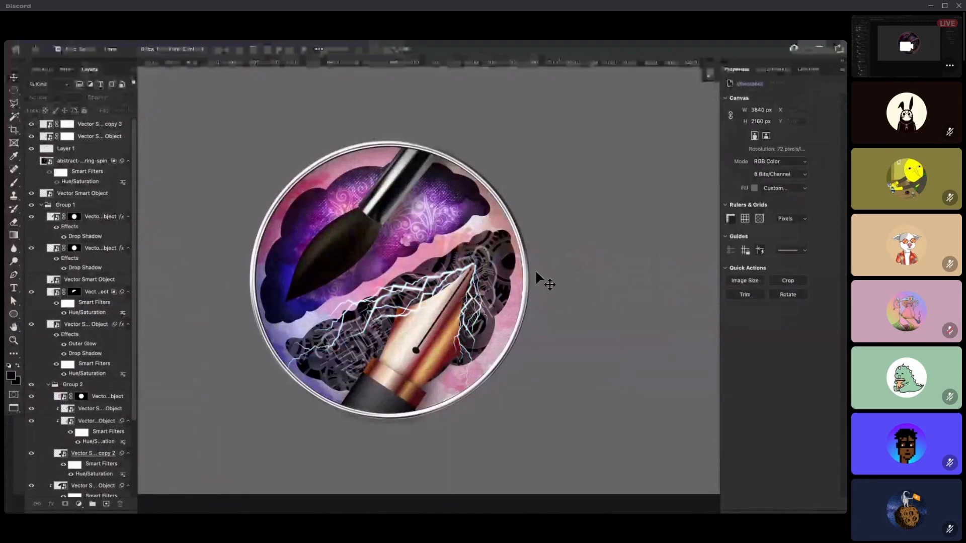
{"action": "left_click", "coordinate": [461, 285]}
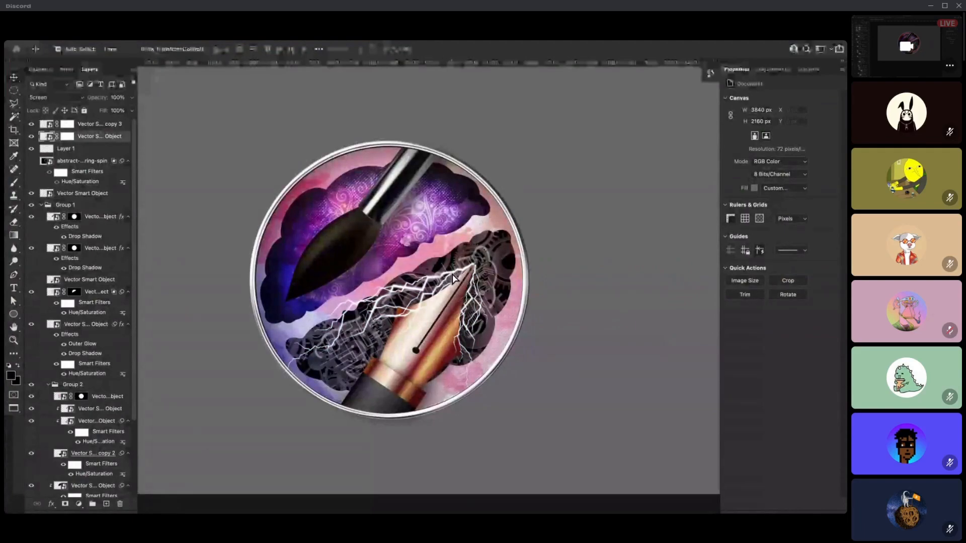
{"action": "left_click", "coordinate": [491, 287]}
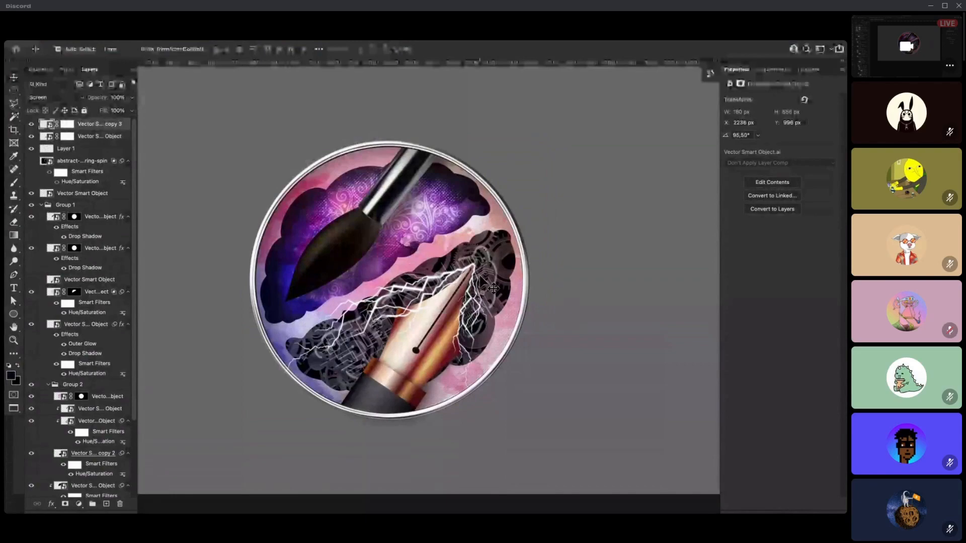
{"action": "left_click", "coordinate": [536, 264]}
{"action": "scroll", "coordinate": [495, 260], "scroll_direction": "down", "scroll_amount": 3}
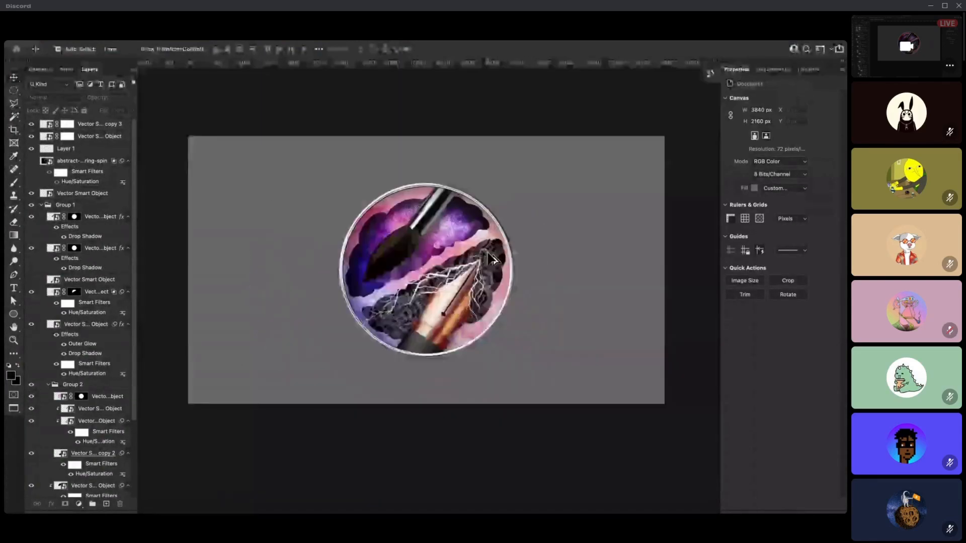
{"action": "scroll", "coordinate": [494, 260], "scroll_direction": "up", "scroll_amount": 3}
{"action": "left_click_drag", "start_coordinate": [505, 267], "coordinate": [550, 243]}
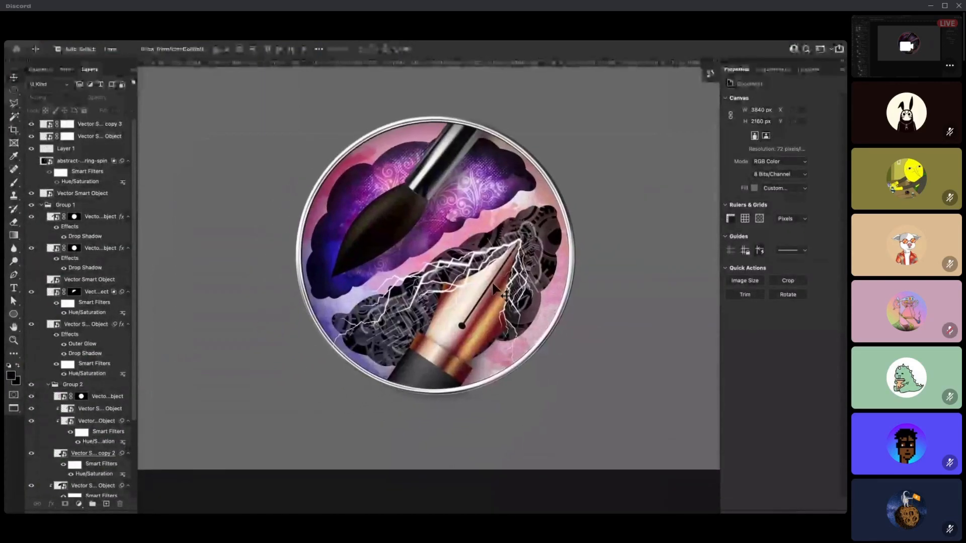
- Select the paintbrush layer and try shifting it within the purple cloud
{"action": "left_click", "coordinate": [411, 196]}
{"action": "left_click_drag", "start_coordinate": [408, 212], "coordinate": [425, 186]}
{"action": "key", "text": "ctrl+z"}
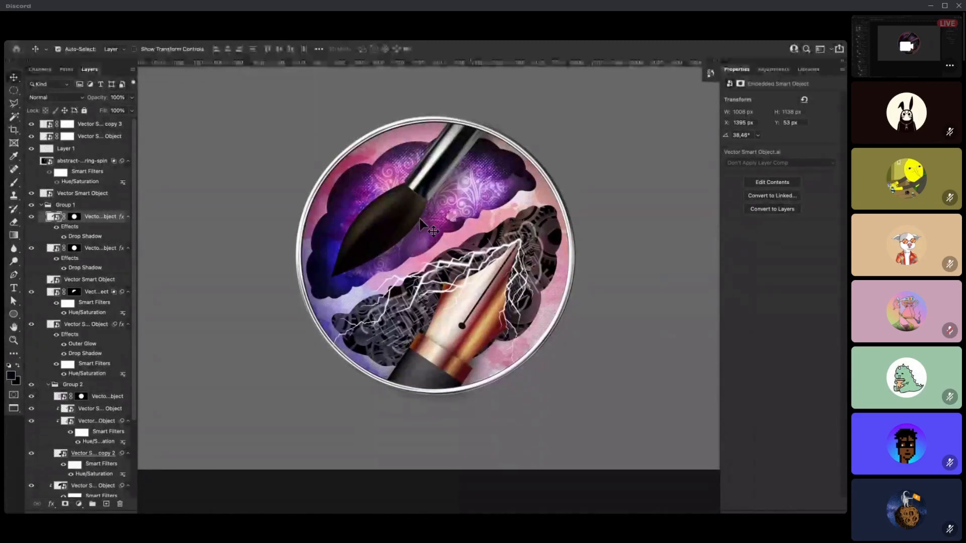
{"action": "left_click_drag", "start_coordinate": [374, 234], "coordinate": [367, 244]}
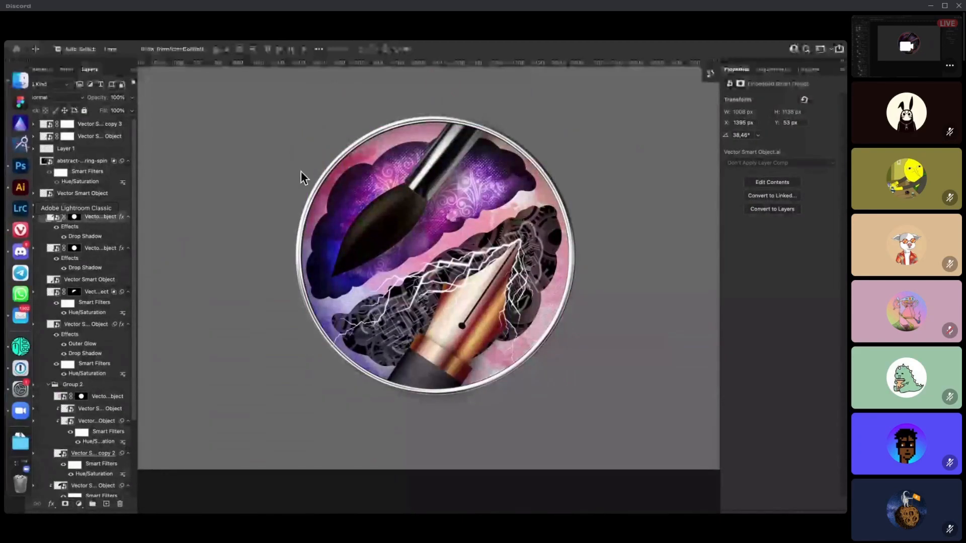
- Switch to the design session folder in Finder and preview perevayavectordone.eps from the vector-gold-fountain-pen folder
{"action": "key", "text": "Tab"}
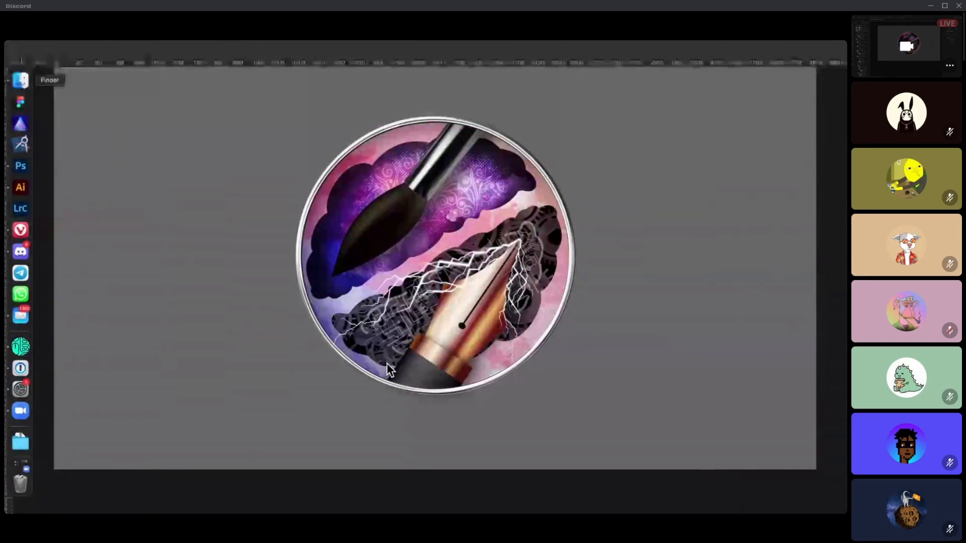
{"action": "key", "text": "super+Tab"}
{"action": "scroll", "coordinate": [345, 391], "scroll_direction": "down", "scroll_amount": 5}
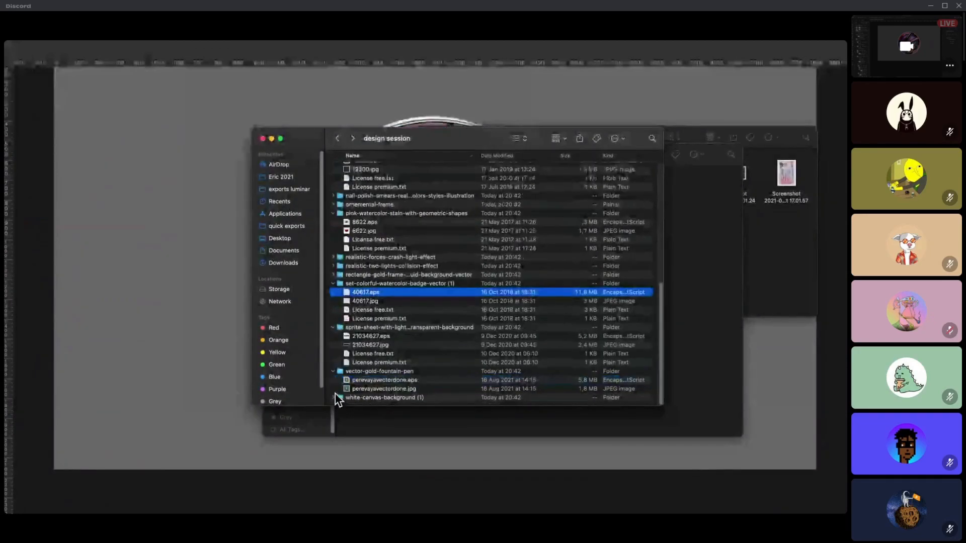
{"action": "left_click", "coordinate": [358, 379]}
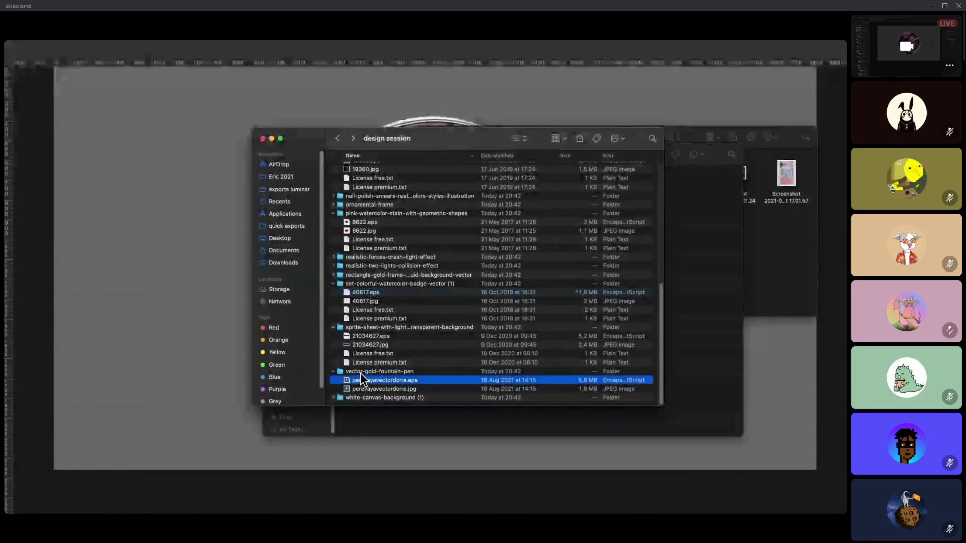
{"action": "key", "text": "space"}
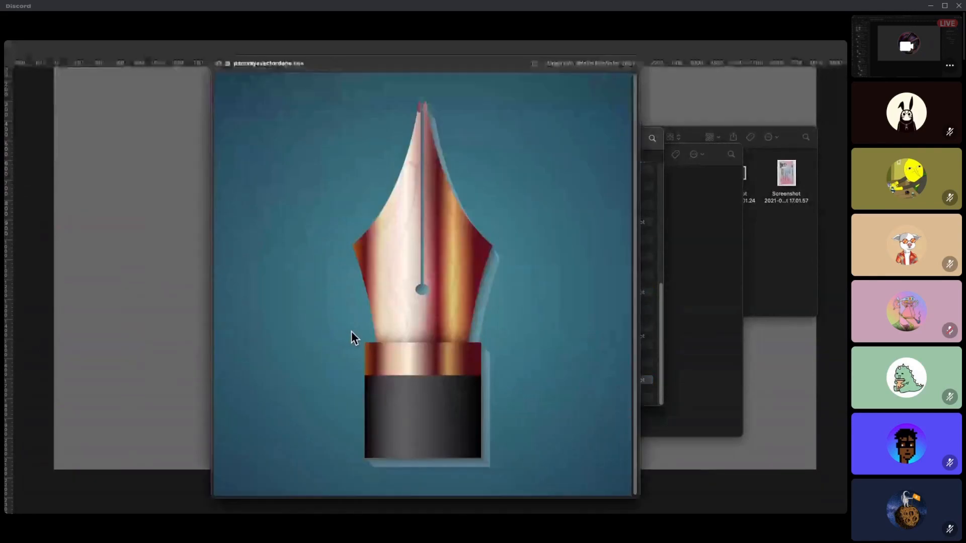
{"action": "key", "text": "space"}
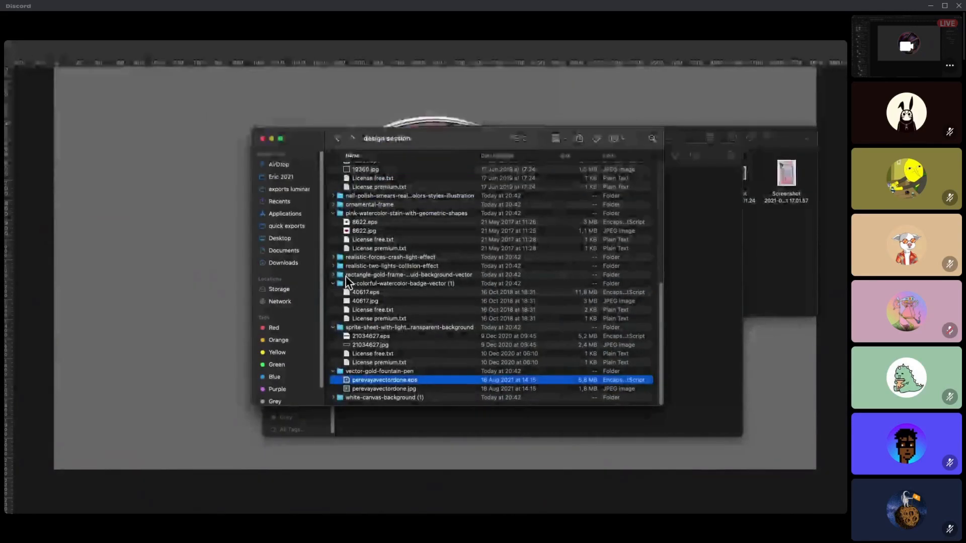
- Expand the realistic light-effect folders and preview 2563077.jpg and 2526521.ai
{"action": "scroll", "coordinate": [339, 275], "scroll_direction": "up", "scroll_amount": 1}
{"action": "left_click", "coordinate": [333, 271]}
{"action": "left_click", "coordinate": [378, 290]}
{"action": "key", "text": "space"}
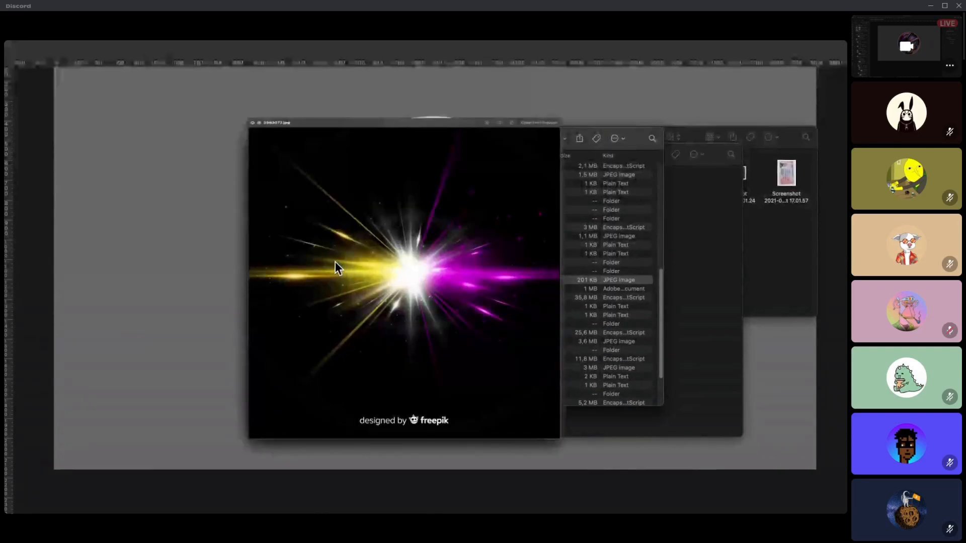
{"action": "key", "text": "space"}
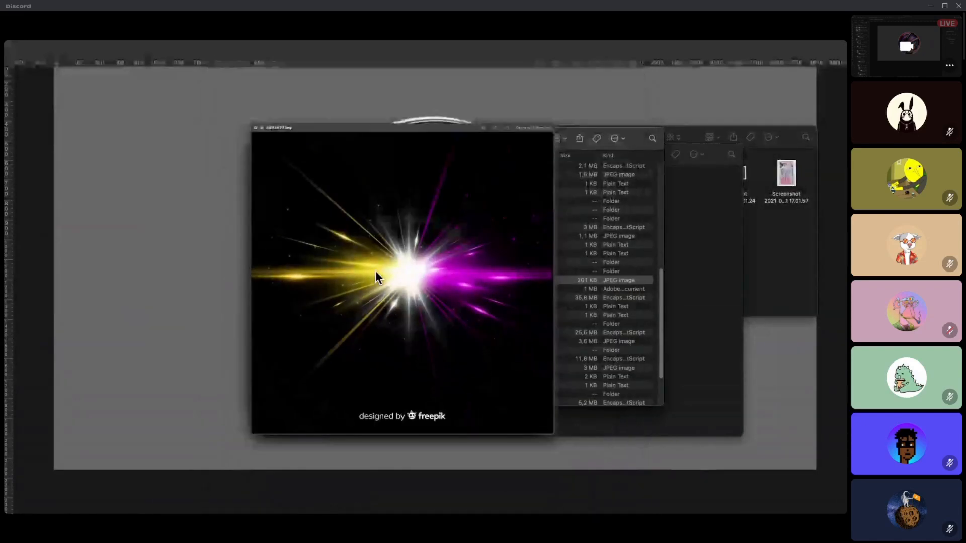
{"action": "key", "text": "Down"}
{"action": "key", "text": "space"}
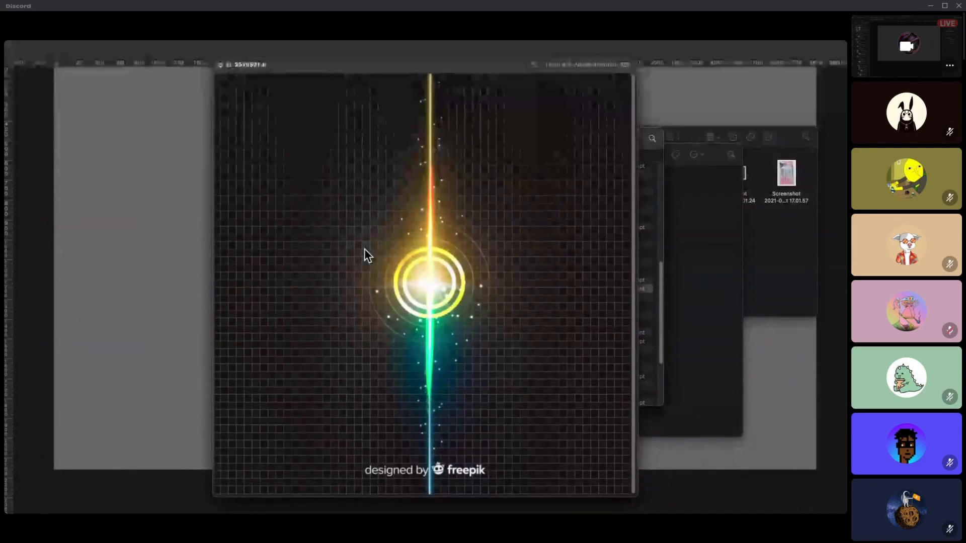
{"action": "key", "text": "space"}
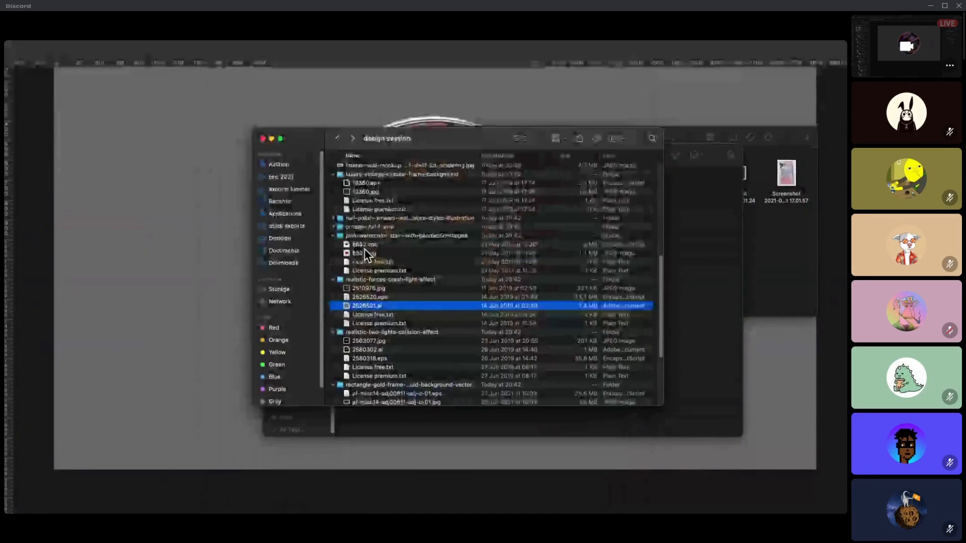
- Preview 8622.eps from the pink-watercolor-stain-with-geometric-shapes folder and open it in Illustrator
{"action": "left_click", "coordinate": [363, 249]}
{"action": "key", "text": "space"}
{"action": "key", "text": "space"}
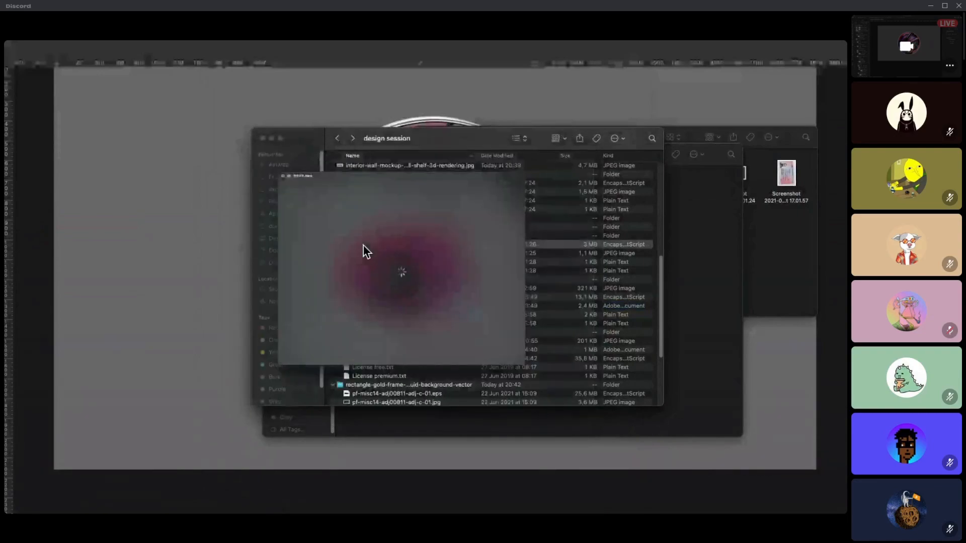
{"action": "key", "text": "super+o"}
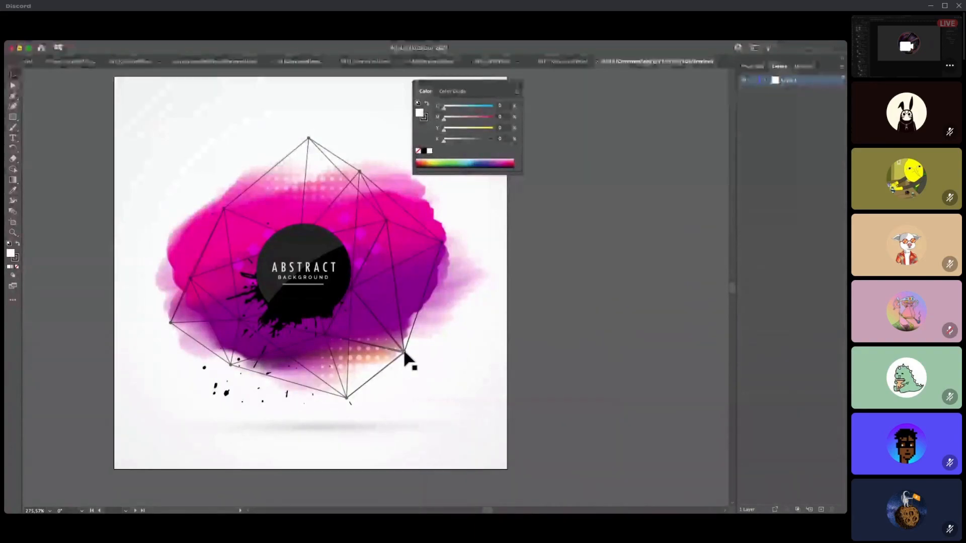
- Isolate the geometric line network over the pink stain, copy it, and switch to the Photoshop badge document
{"action": "key", "text": "super+a"}
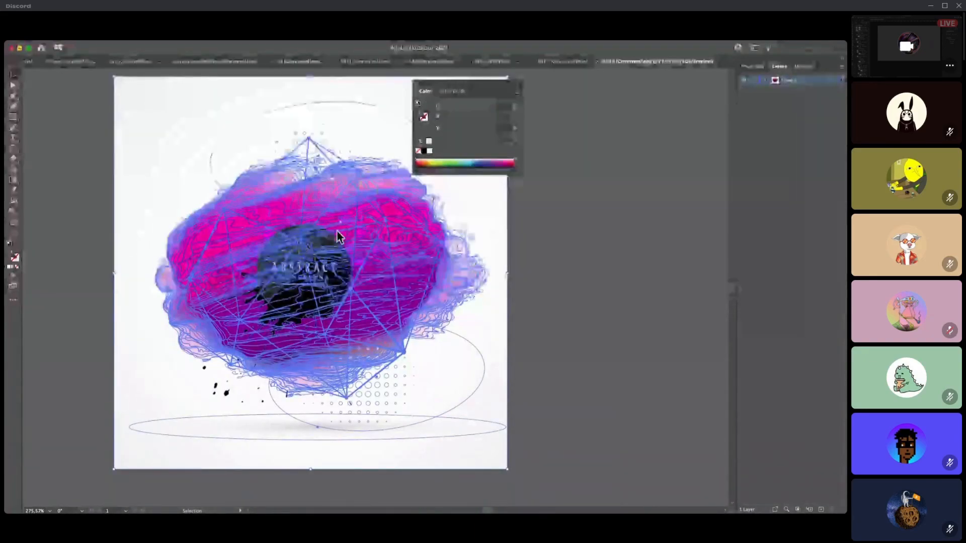
{"action": "key", "text": "super+shift+a"}
{"action": "double_click", "coordinate": [303, 261]}
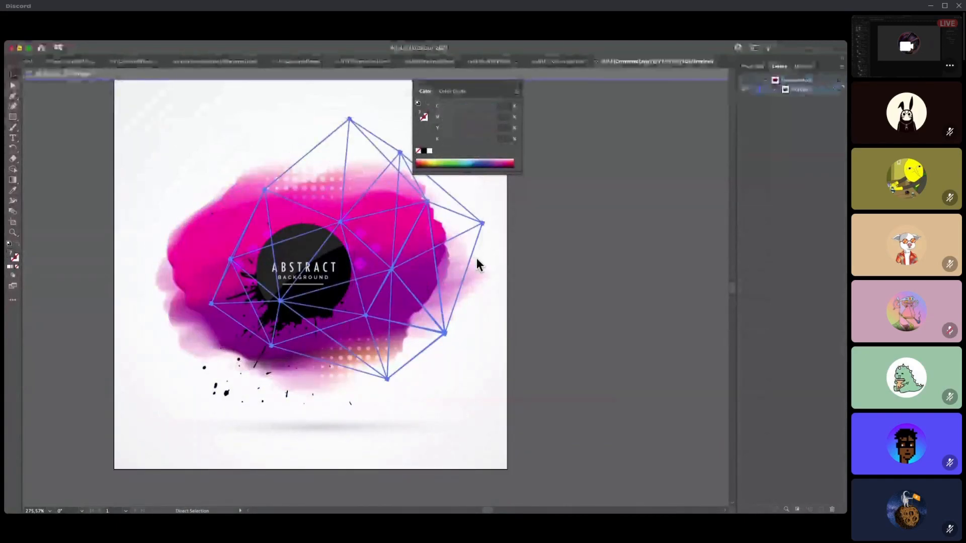
{"action": "key", "text": "super+Tab"}
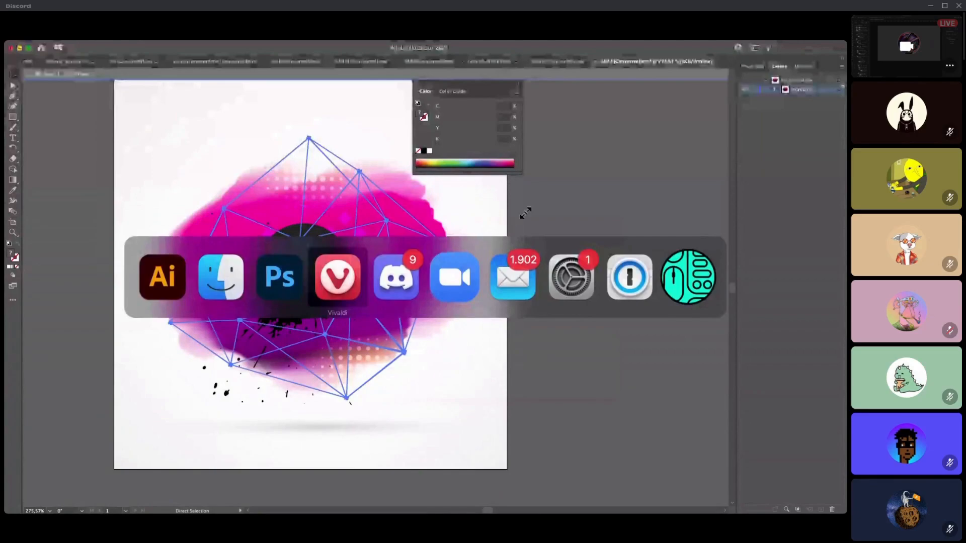
{"action": "key", "text": "super+shift+Tab"}
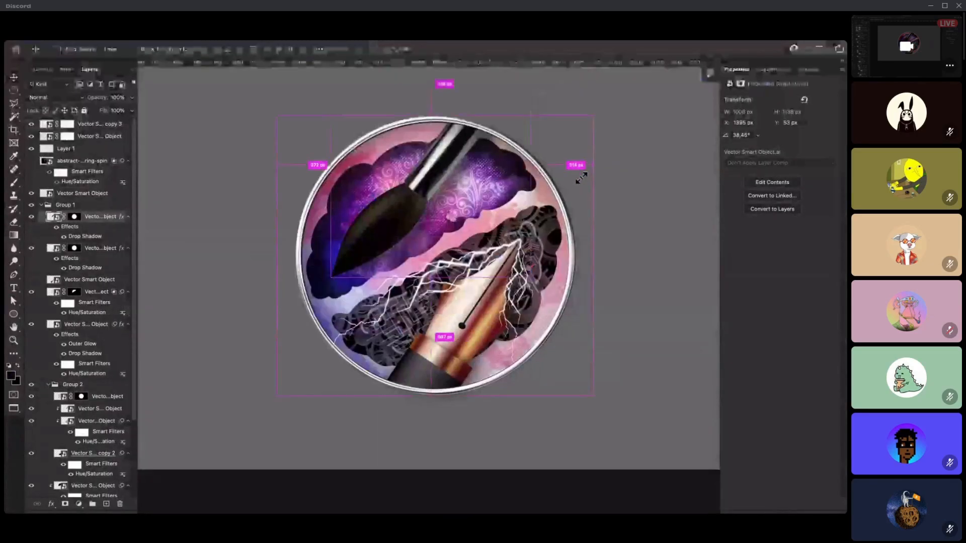
- Paste the line network as a smart object above the paintbrush layer and scale it over the badge to about 1248 by 1198 px
{"action": "key", "text": "super+v"}
{"action": "left_click_drag", "start_coordinate": [536, 194], "coordinate": [553, 158]}
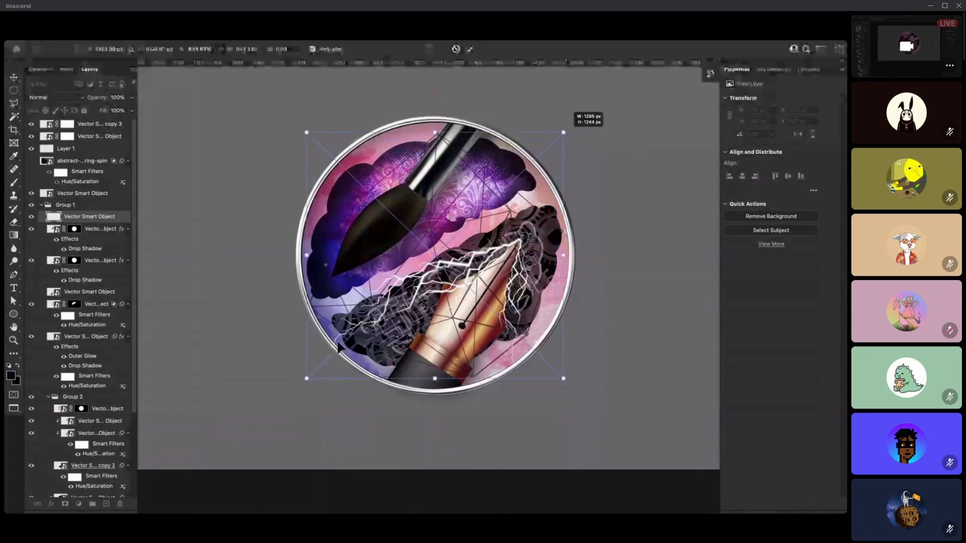
{"action": "left_click_drag", "start_coordinate": [317, 367], "coordinate": [324, 360]}
{"action": "key", "text": "Return"}
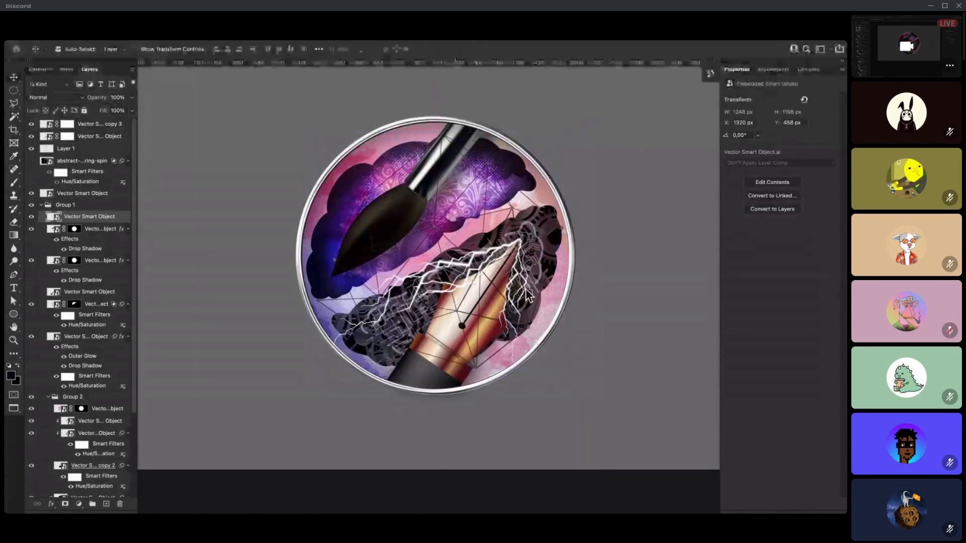
- Turn the line network white by raising its lightness with Hue/Saturation, and set the layer's opacity to 40%
{"action": "key", "text": "ctrl+u"}
{"action": "left_click_drag", "start_coordinate": [642, 250], "coordinate": [726, 254]}
{"action": "left_click", "coordinate": [736, 163]}
{"action": "key", "text": "3"}
{"action": "key", "text": "3"}
{"action": "key", "text": "v"}
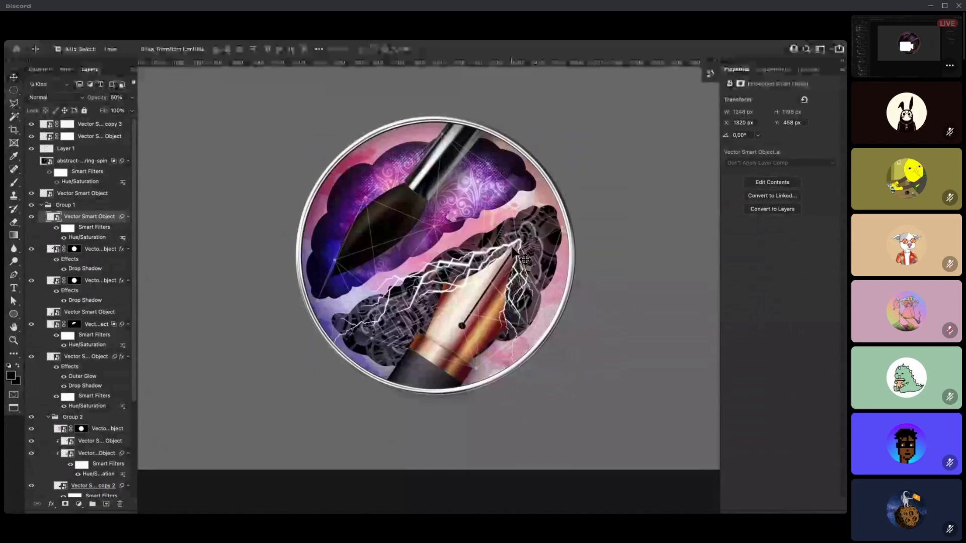
{"action": "key", "text": "4"}
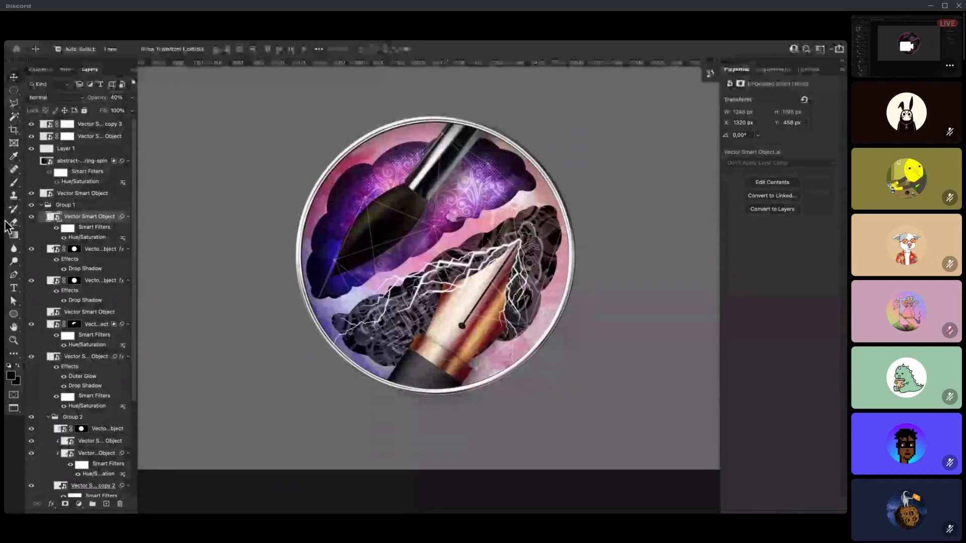
- Look through the design session folder's stock assets, expanding the circular-frame, electric-brain and electric-lightning folders to find a suitable graphic
{"action": "mouse_move", "coordinate": [6, 217]}
{"action": "left_click", "coordinate": [10, 80]}
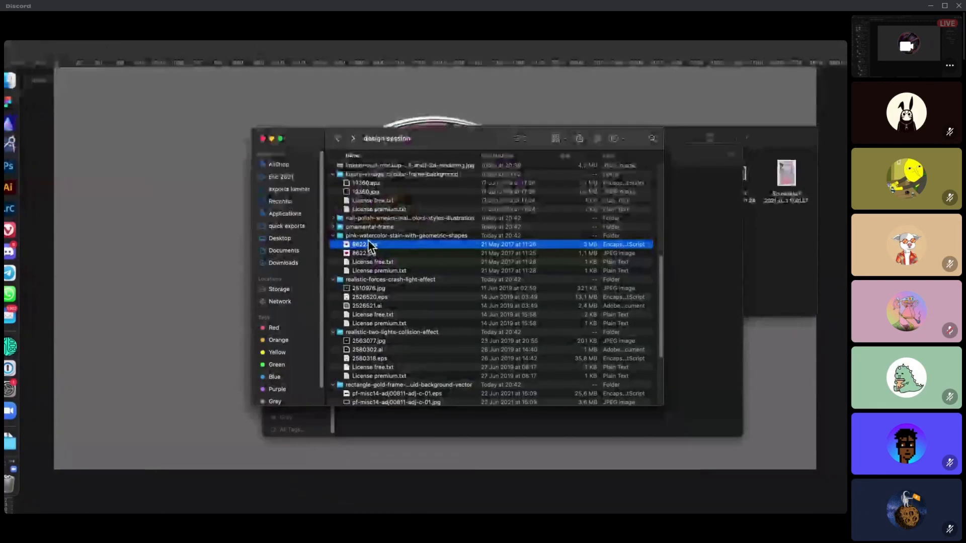
{"action": "left_click", "coordinate": [368, 236]}
{"action": "scroll", "coordinate": [380, 240], "scroll_direction": "up", "scroll_amount": 2}
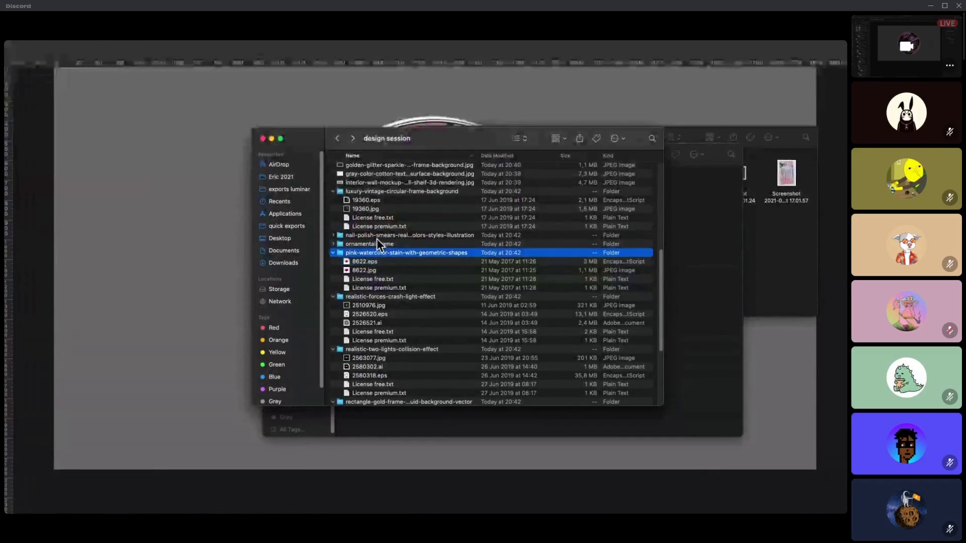
{"action": "scroll", "coordinate": [340, 247], "scroll_direction": "up", "scroll_amount": 5}
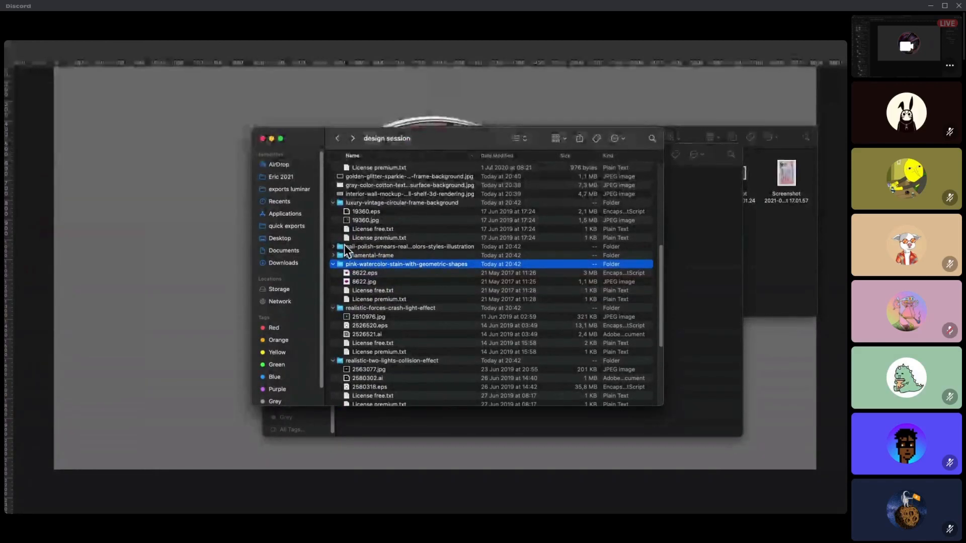
{"action": "scroll", "coordinate": [346, 247], "scroll_direction": "up", "scroll_amount": 3}
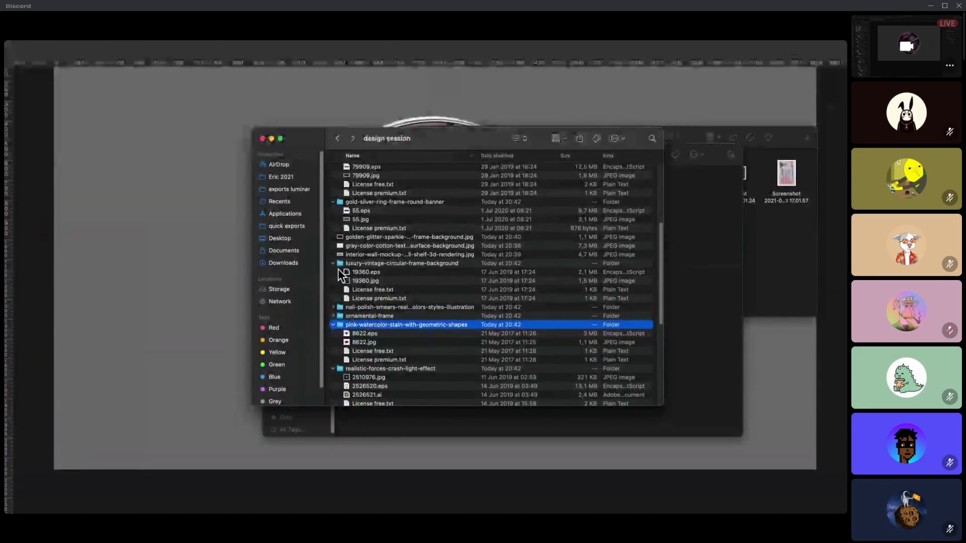
{"action": "scroll", "coordinate": [358, 246], "scroll_direction": "up", "scroll_amount": 16}
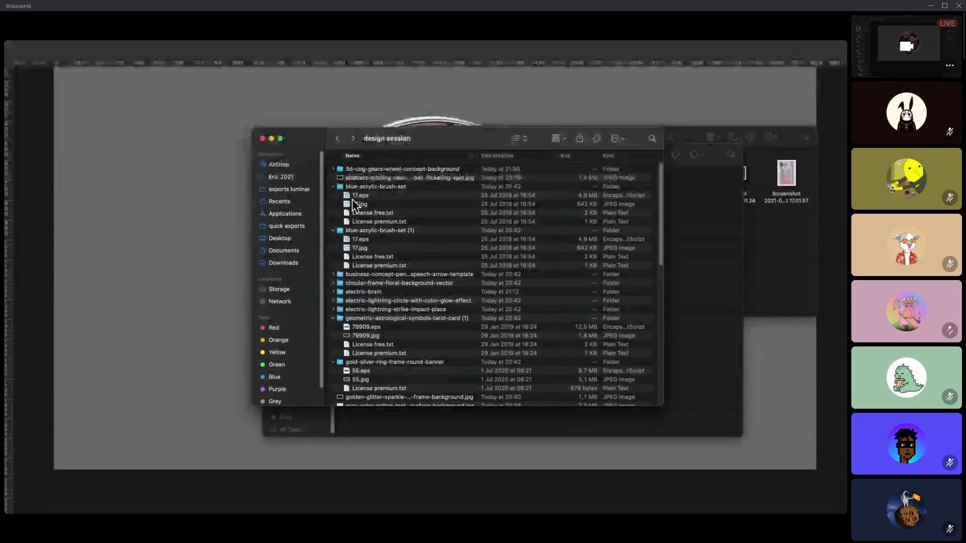
{"action": "left_click", "coordinate": [333, 283]}
{"action": "left_click", "coordinate": [333, 309]}
{"action": "left_click", "coordinate": [333, 345]}
{"action": "scroll", "coordinate": [345, 346], "scroll_direction": "down", "scroll_amount": 1}
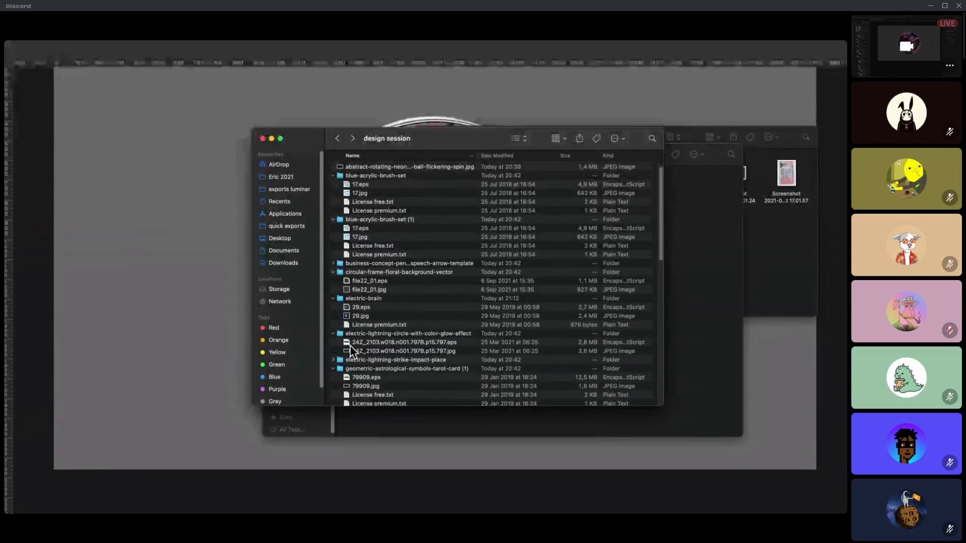
{"action": "left_click", "coordinate": [351, 345]}
{"action": "left_click", "coordinate": [334, 360]}
{"action": "scroll", "coordinate": [354, 358], "scroll_direction": "down", "scroll_amount": 2}
{"action": "left_click", "coordinate": [360, 354]}
{"action": "scroll", "coordinate": [371, 359], "scroll_direction": "down", "scroll_amount": 5}
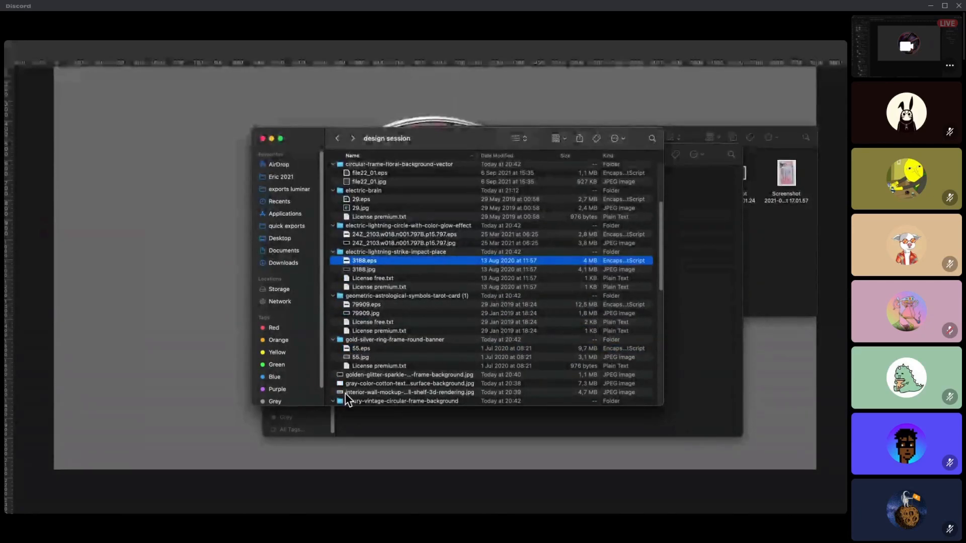
- Open 17.eps from the blue-acrylic-brush-set folder in Illustrator and copy the upper-left acrylic stroke
{"action": "scroll", "coordinate": [365, 367], "scroll_direction": "up", "scroll_amount": 6}
{"action": "double_click", "coordinate": [359, 194]}
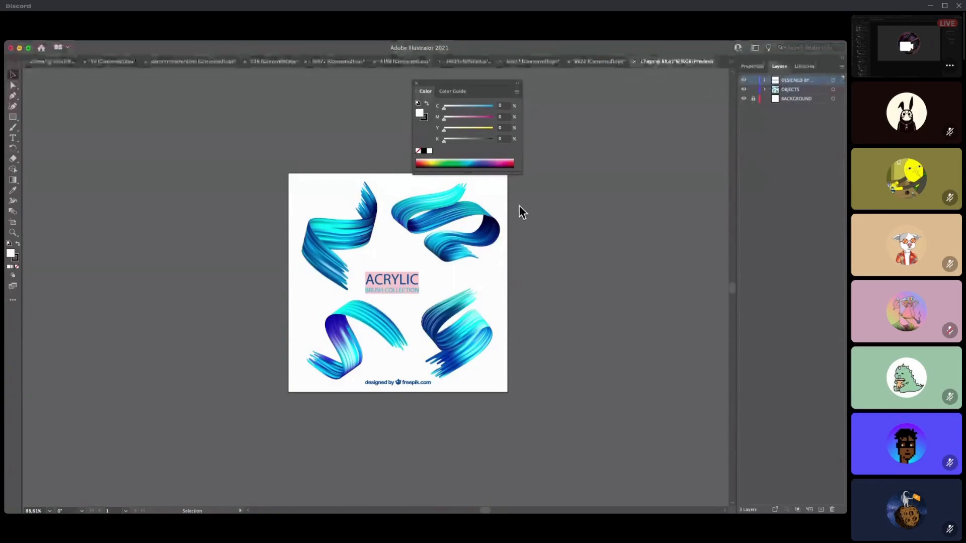
{"action": "left_click", "coordinate": [358, 231]}
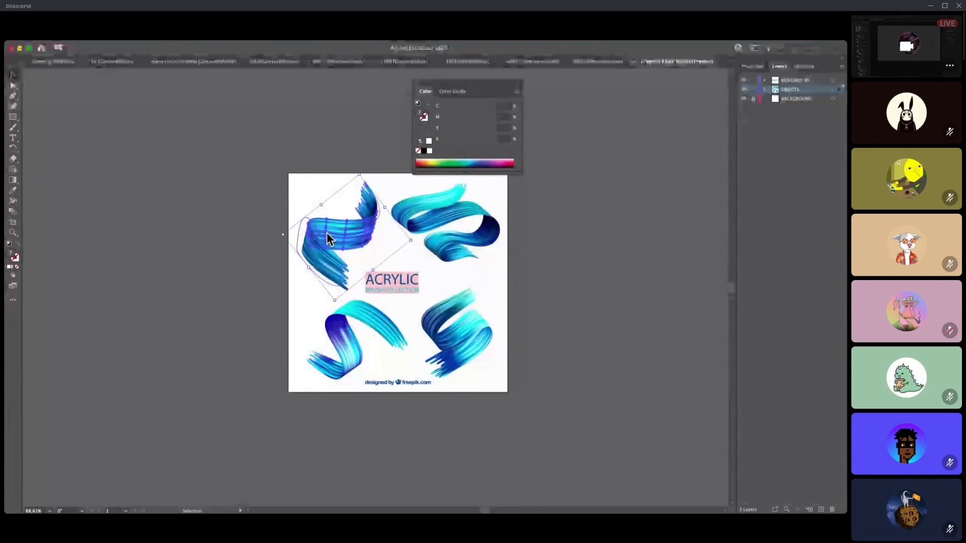
{"action": "double_click", "coordinate": [305, 233]}
{"action": "left_click", "coordinate": [303, 232]}
{"action": "double_click", "coordinate": [301, 232]}
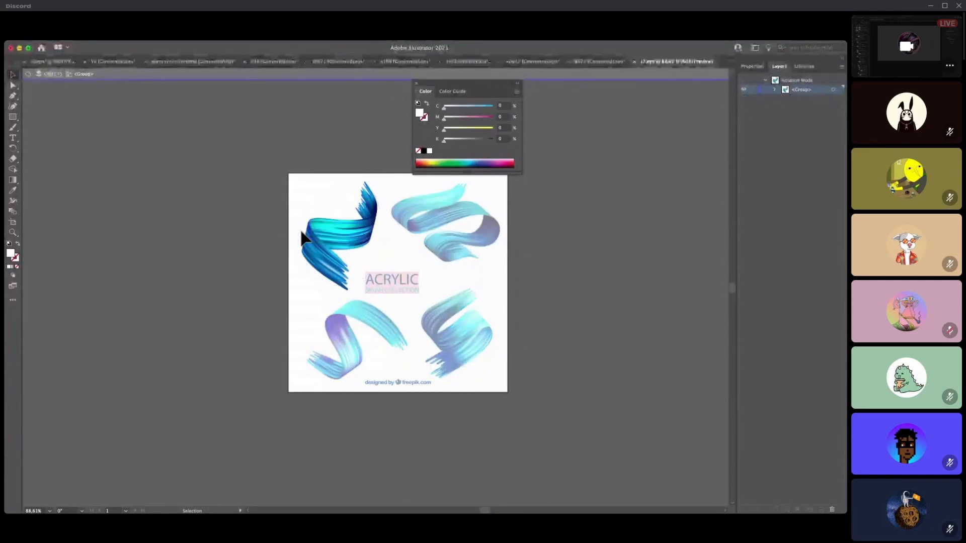
{"action": "left_click", "coordinate": [308, 235]}
{"action": "mouse_move", "coordinate": [343, 240]}
{"action": "left_mouse_down"}
{"action": "mouse_move", "coordinate": [243, 215]}
{"action": "mouse_move", "coordinate": [289, 227]}
{"action": "left_mouse_up"}
{"action": "key", "text": "super+z"}
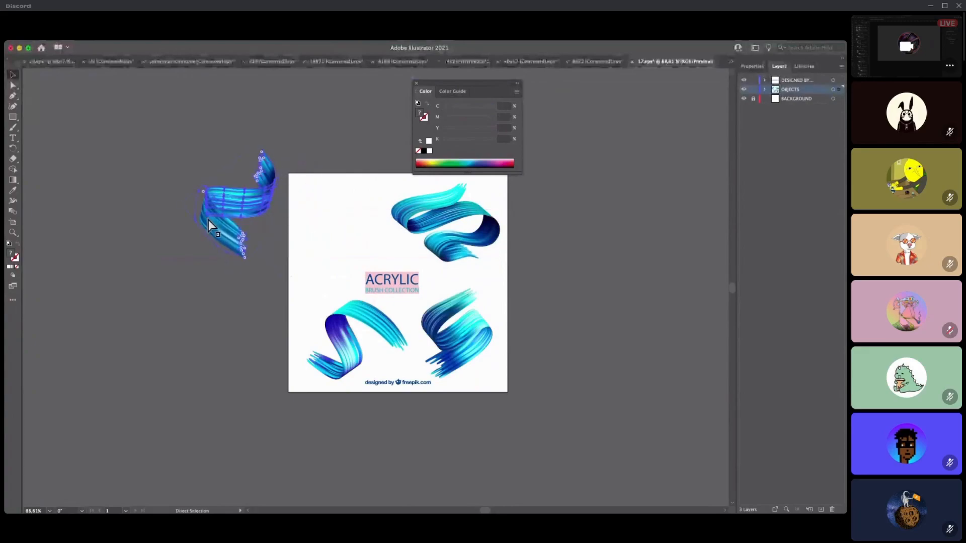
- Switch to the Photoshop badge document, paste the acrylic stroke as a smart object, and move it over the paintbrush
{"action": "key", "text": "super+Tab"}
{"action": "key", "text": "super+v"}
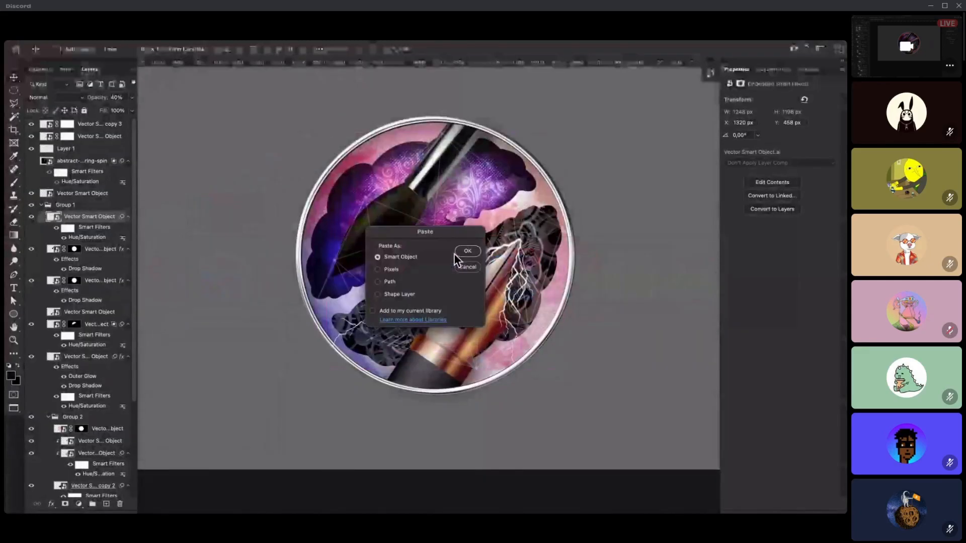
{"action": "left_click", "coordinate": [457, 251]}
{"action": "mouse_move", "coordinate": [456, 240]}
{"action": "left_mouse_down"}
{"action": "mouse_move", "coordinate": [511, 177]}
{"action": "mouse_move", "coordinate": [368, 228]}
{"action": "left_mouse_up"}
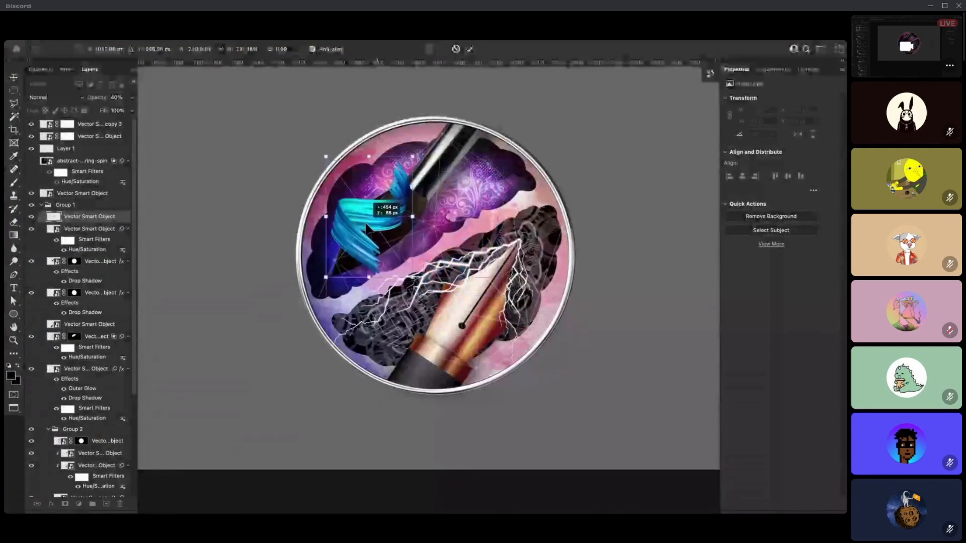
- Scale the acrylic stroke to about 736 by 636 px, rotate it about 40.27°, and position it across the bristles at about X 1406, Y 584 px
{"action": "left_click_drag", "start_coordinate": [413, 157], "coordinate": [493, 111]}
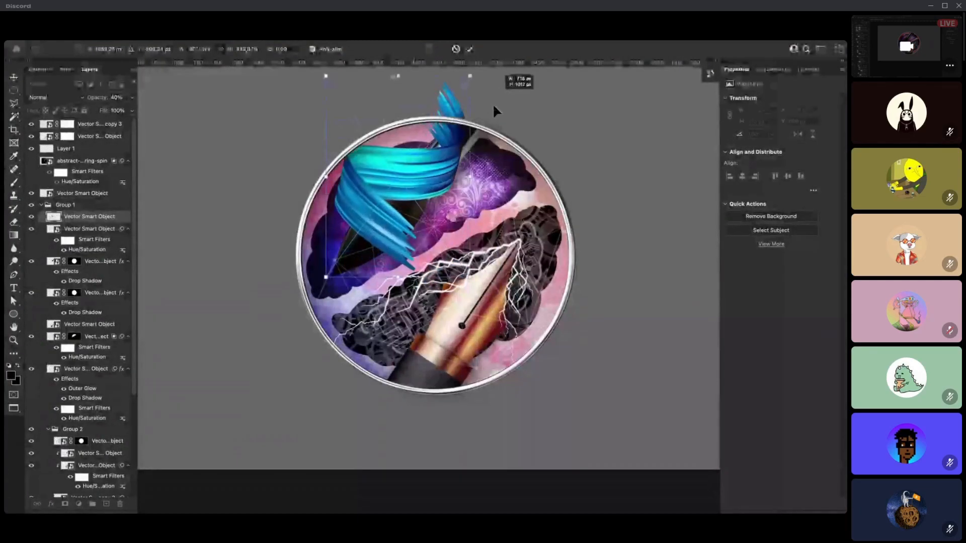
{"action": "left_click_drag", "start_coordinate": [408, 211], "coordinate": [388, 216]}
{"action": "left_click_drag", "start_coordinate": [464, 286], "coordinate": [522, 204]}
{"action": "left_click_drag", "start_coordinate": [387, 195], "coordinate": [398, 213]}
{"action": "left_click_drag", "start_coordinate": [443, 96], "coordinate": [430, 134]}
{"action": "left_click_drag", "start_coordinate": [402, 196], "coordinate": [400, 192]}
{"action": "left_click_drag", "start_coordinate": [508, 207], "coordinate": [505, 202]}
{"action": "left_click_drag", "start_coordinate": [408, 216], "coordinate": [398, 213]}
{"action": "left_click_drag", "start_coordinate": [494, 200], "coordinate": [470, 204]}
{"action": "left_click_drag", "start_coordinate": [402, 222], "coordinate": [406, 217]}
{"action": "left_click_drag", "start_coordinate": [433, 162], "coordinate": [465, 134]}
{"action": "left_click_drag", "start_coordinate": [418, 208], "coordinate": [414, 217]}
{"action": "key", "text": "Return"}
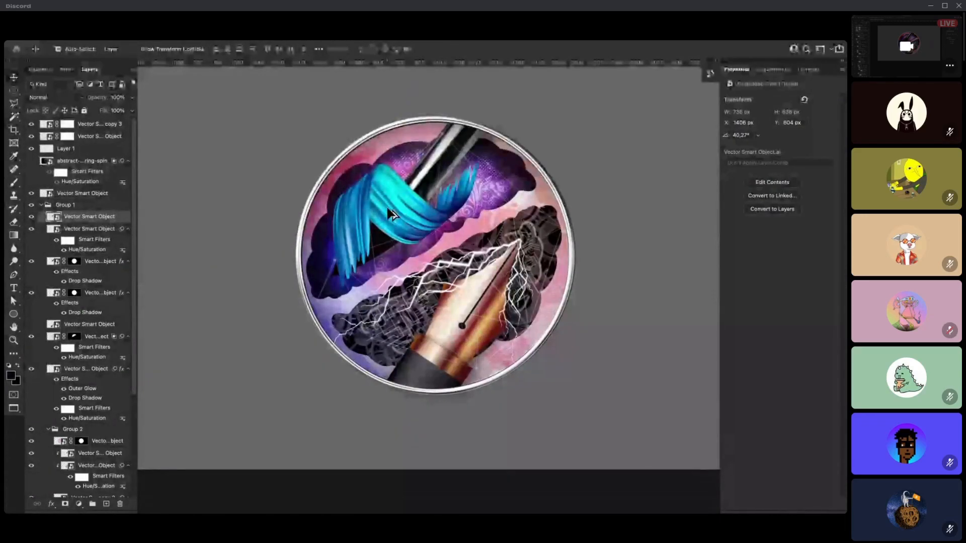
{"action": "scroll", "coordinate": [393, 215], "scroll_direction": "up", "scroll_amount": 3}
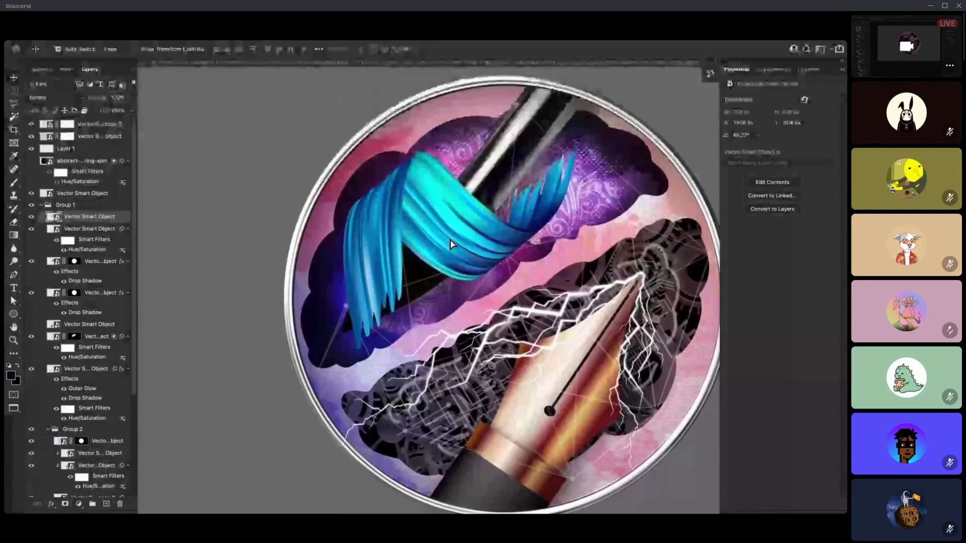
{"action": "left_click_drag", "start_coordinate": [450, 245], "coordinate": [457, 214]}
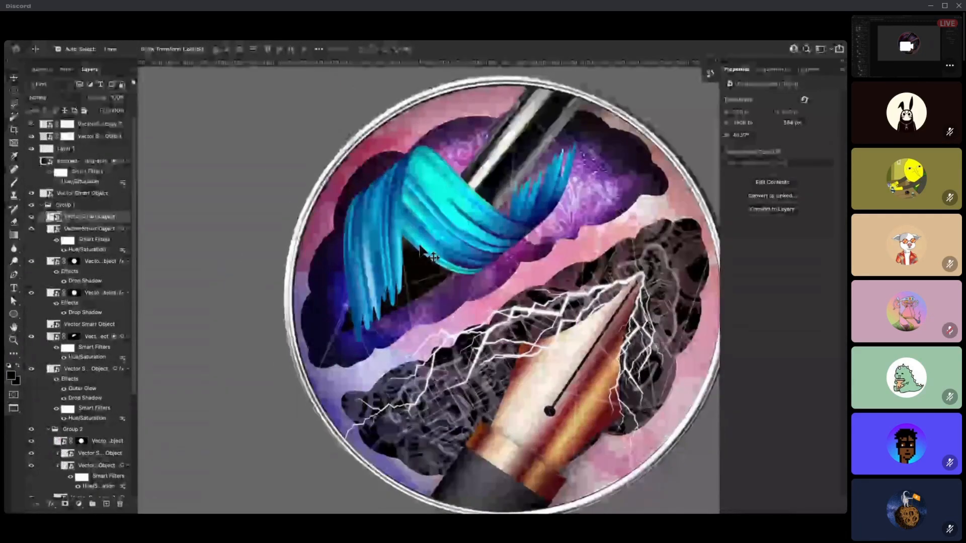
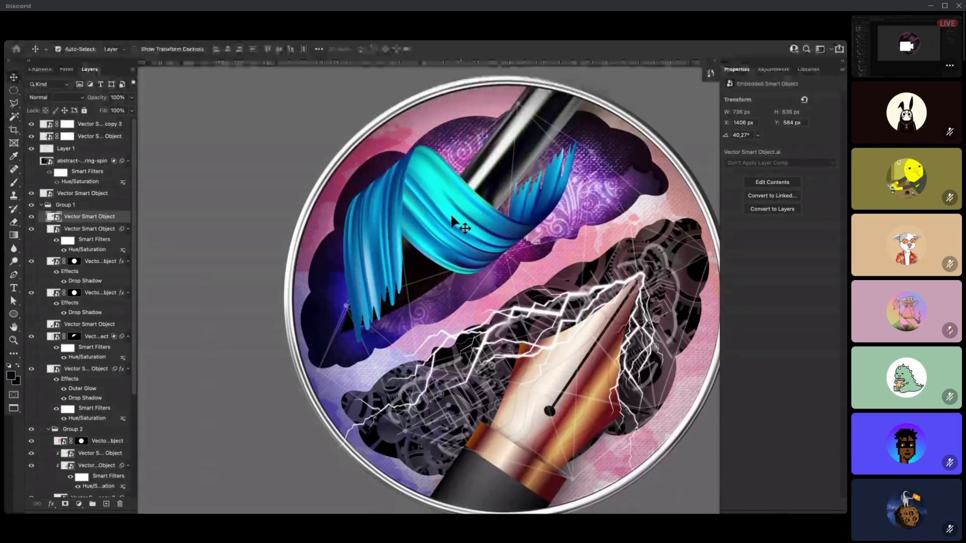
- Add a layer mask to the acrylic stroke and load the paintbrush layer's outline as a selection, with the stroke layer active again
{"action": "left_click", "coordinate": [65, 503]}
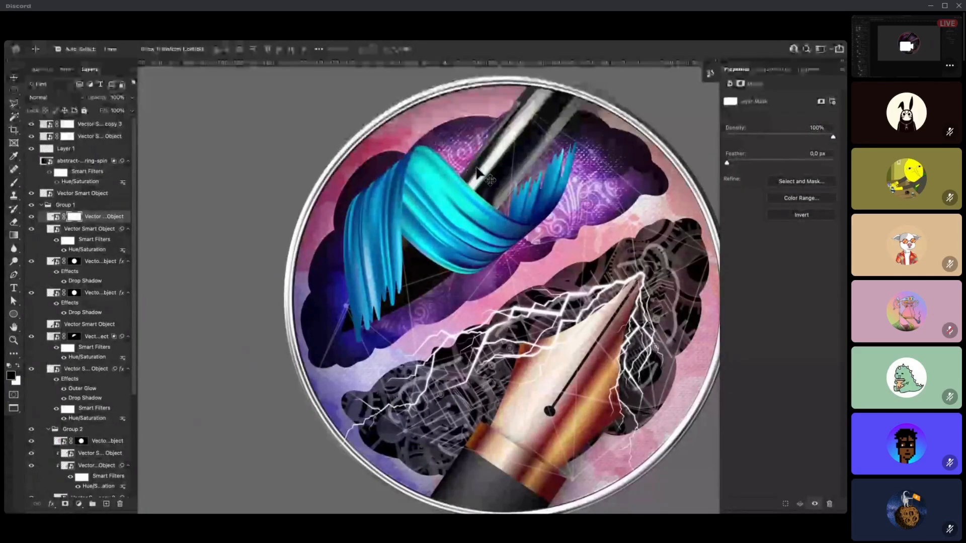
{"action": "left_click_drag", "start_coordinate": [490, 177], "coordinate": [476, 163]}
{"action": "key", "text": "ctrl+z"}
{"action": "left_click", "coordinate": [56, 262], "text": "ctrl"}
{"action": "right_click", "coordinate": [424, 164]}
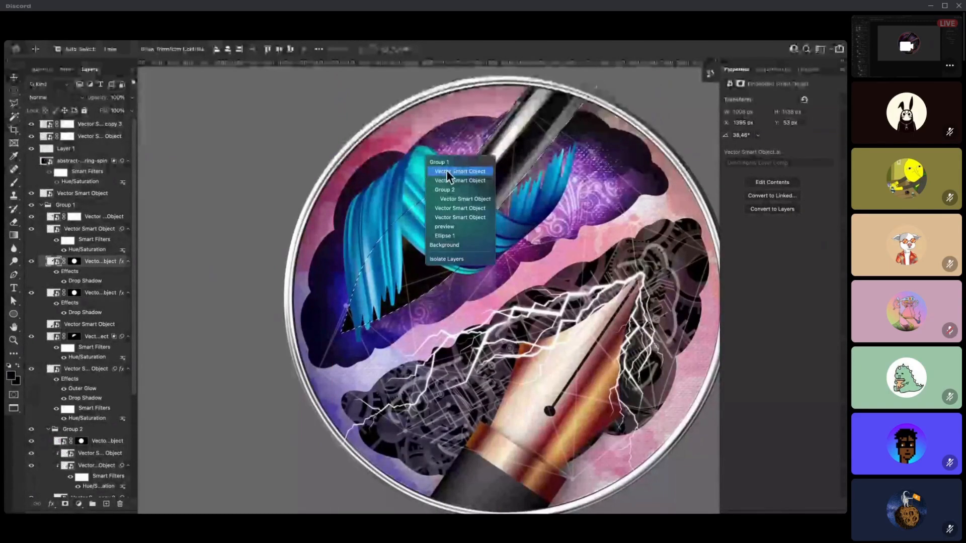
{"action": "left_click", "coordinate": [448, 170]}
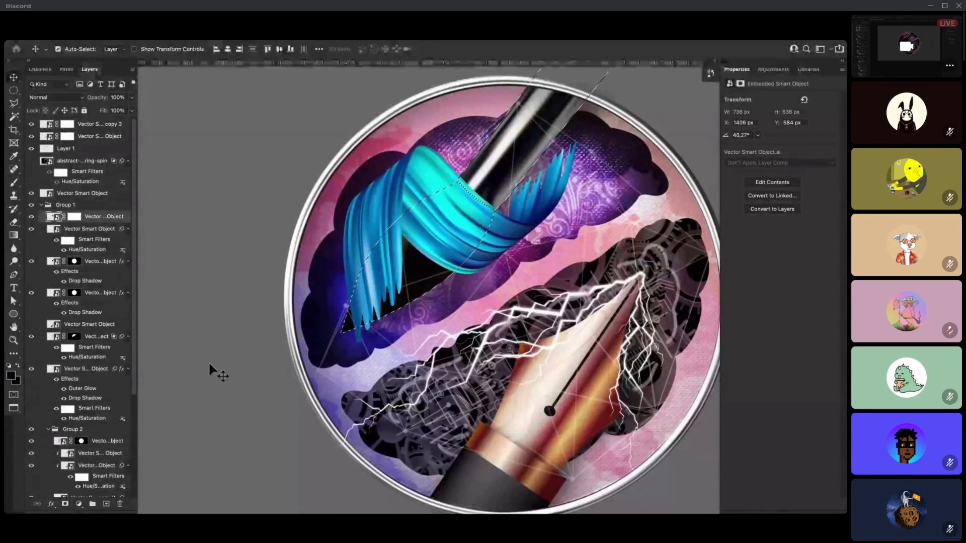
- Fill the paintbrush selection with black on the acrylic stroke's layer mask to hide the stroke over the bristles, and deselect
{"action": "left_click", "coordinate": [65, 504], "text": "ctrl"}
{"action": "key", "text": "ctrl+z"}
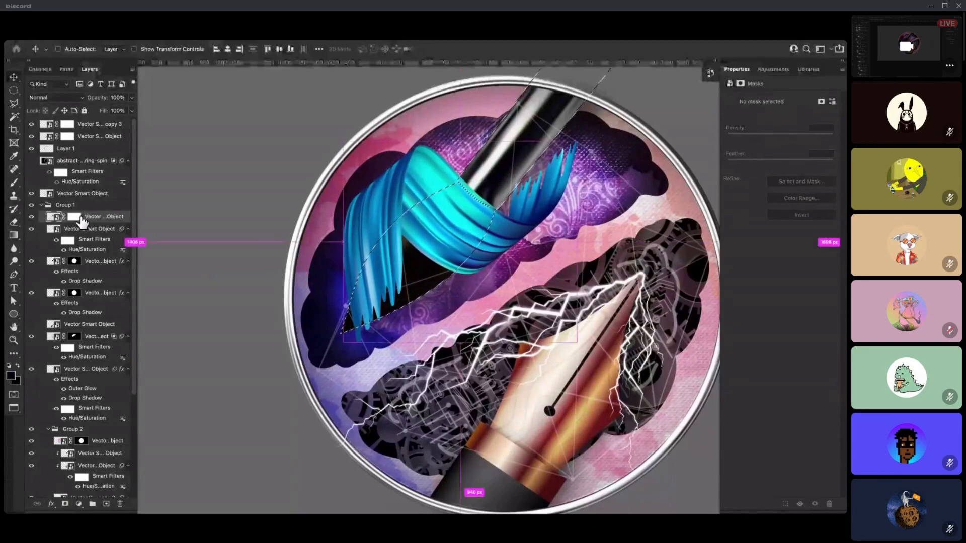
{"action": "left_click", "coordinate": [76, 217]}
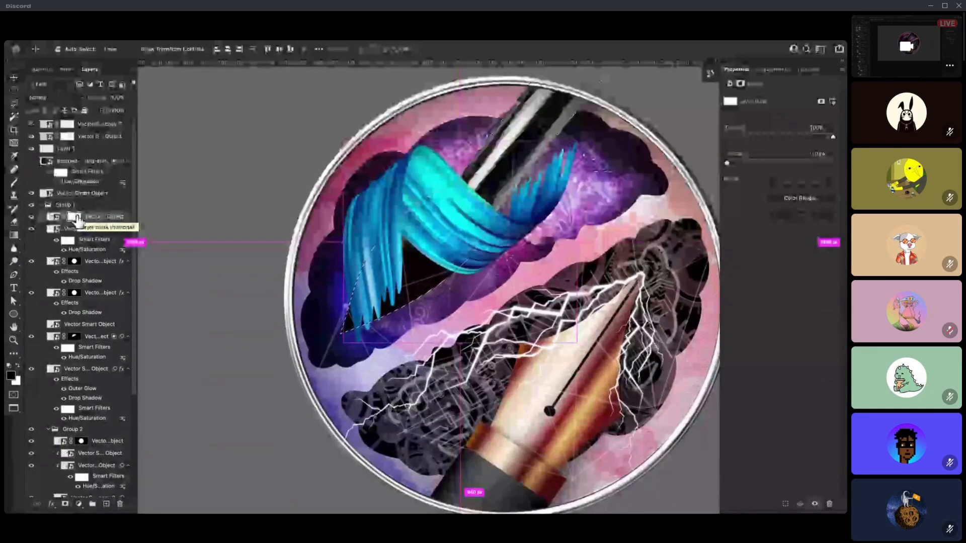
{"action": "key", "text": "alt+BackSpace"}
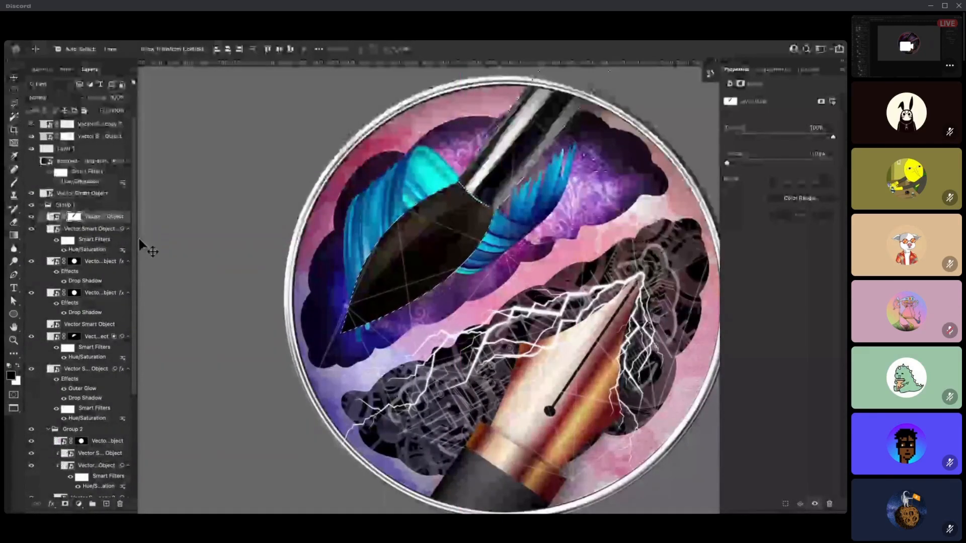
{"action": "key", "text": "ctrl+d"}
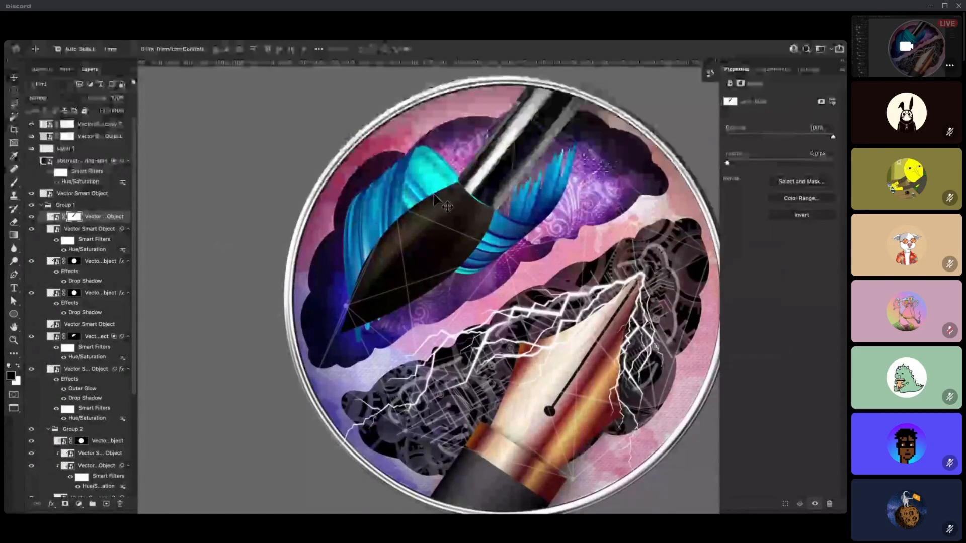
{"action": "left_click_drag", "start_coordinate": [419, 190], "coordinate": [425, 172]}
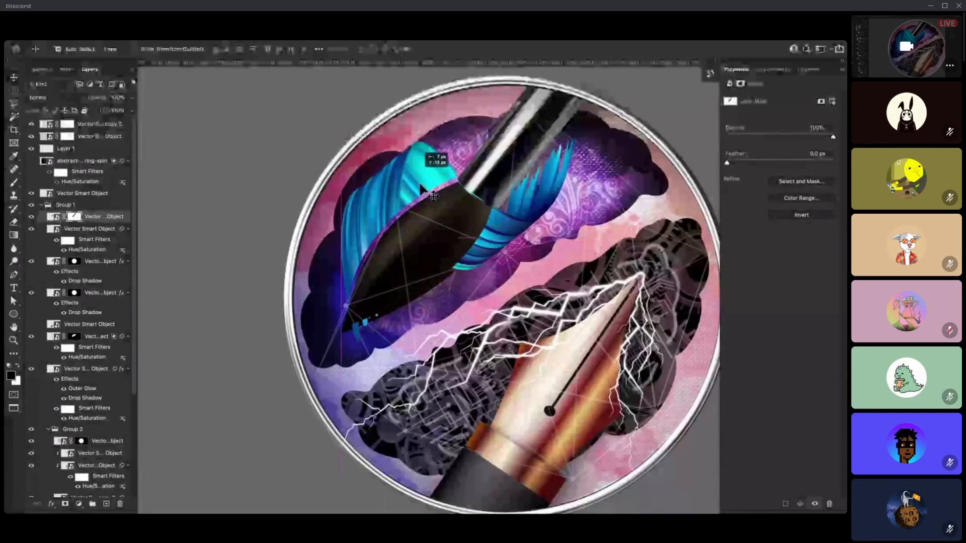
{"action": "key", "text": "ctrl+z"}
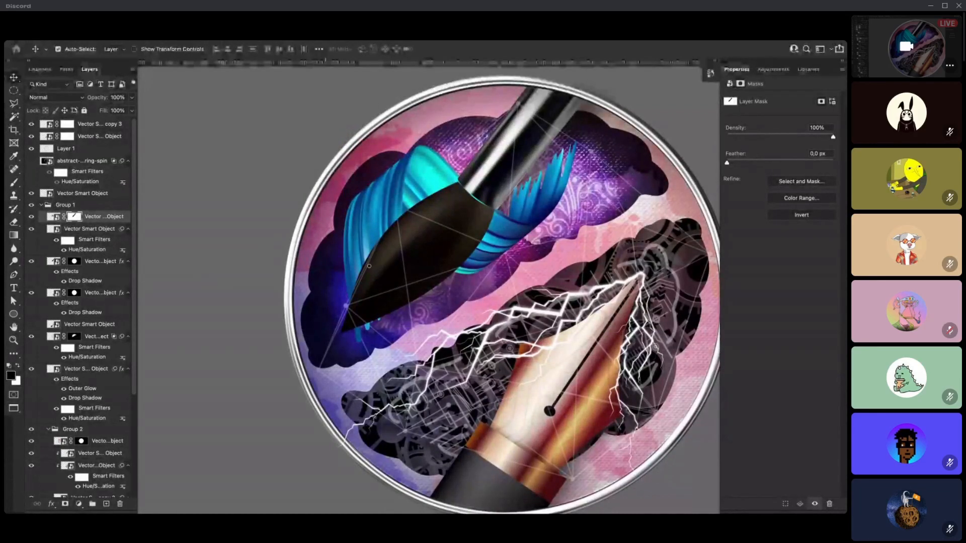
- Paint white on the stroke's mask with an enlarged brush to bring its left band in front of the bristles, and set brush opacity to 30%
{"action": "key", "text": "b"}
{"action": "key", "text": "bracketright"}
{"action": "key", "text": "bracketright"}
{"action": "key", "text": "bracketright"}
{"action": "key", "text": "bracketright"}
{"action": "key", "text": "bracketright"}
{"action": "key", "text": "bracketright"}
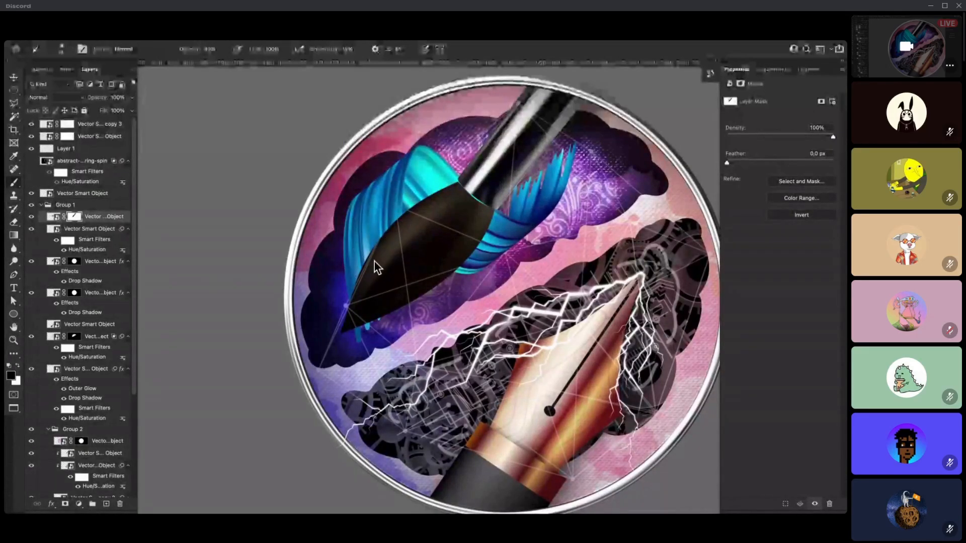
{"action": "key", "text": "x"}
{"action": "mouse_move", "coordinate": [387, 221]}
{"action": "left_mouse_down"}
{"action": "mouse_move", "coordinate": [368, 250]}
{"action": "mouse_move", "coordinate": [371, 272]}
{"action": "left_mouse_up"}
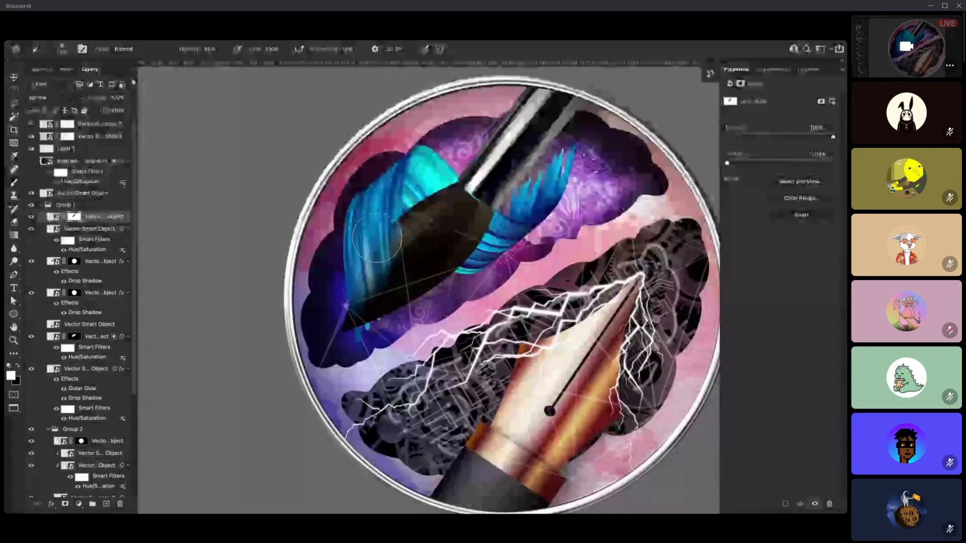
{"action": "left_click_drag", "start_coordinate": [378, 241], "coordinate": [361, 281]}
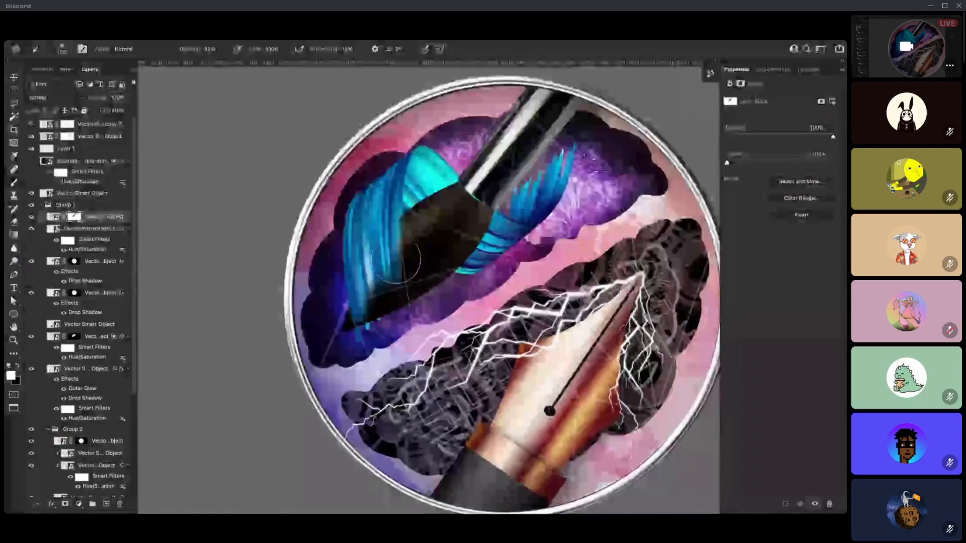
{"action": "key", "text": "2"}
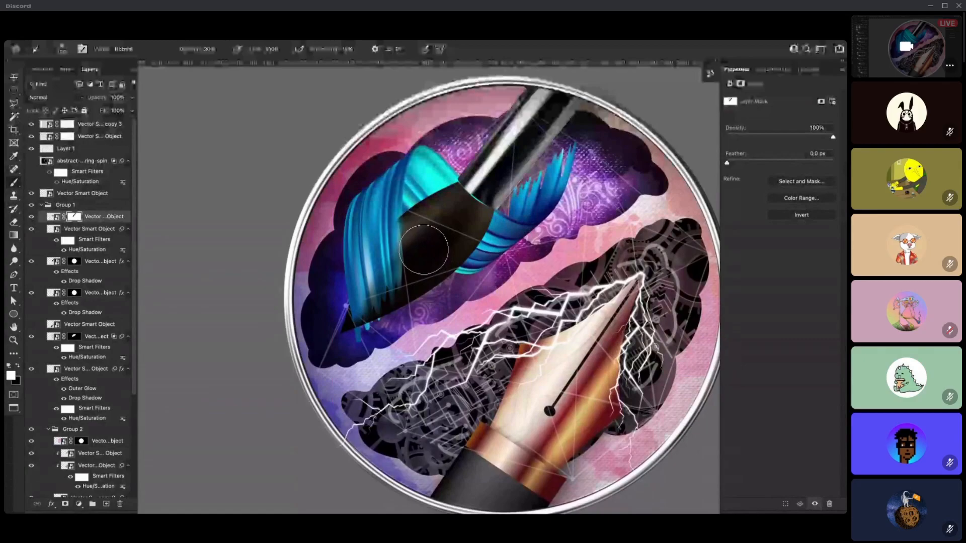
{"action": "key", "text": "3"}
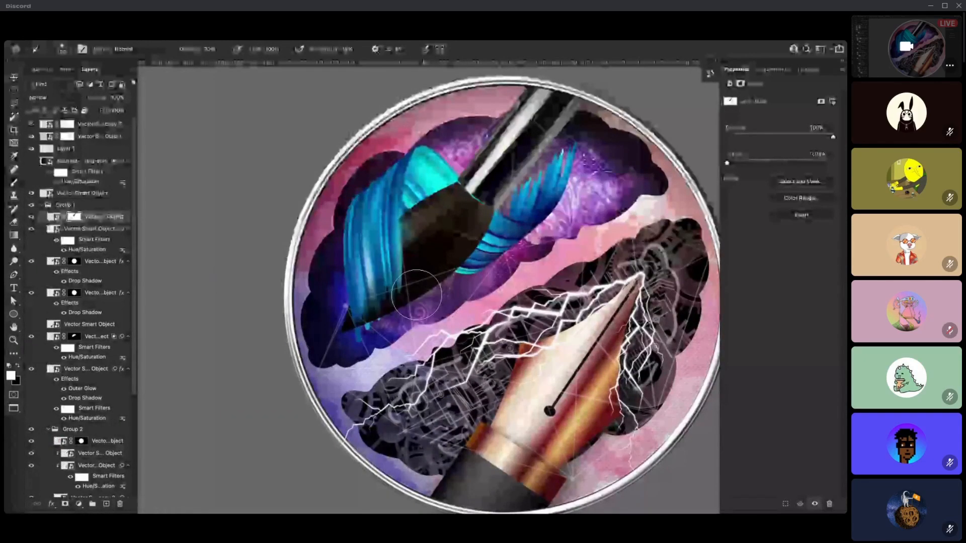
- Switch the mask brush to black at 100% opacity and check the acrylic stroke's mask edges around the bristles and ferrule
{"action": "scroll", "coordinate": [416, 291], "scroll_direction": "up", "scroll_amount": 5}
{"action": "key", "text": "x"}
{"action": "scroll", "coordinate": [414, 294], "scroll_direction": "up", "scroll_amount": 3}
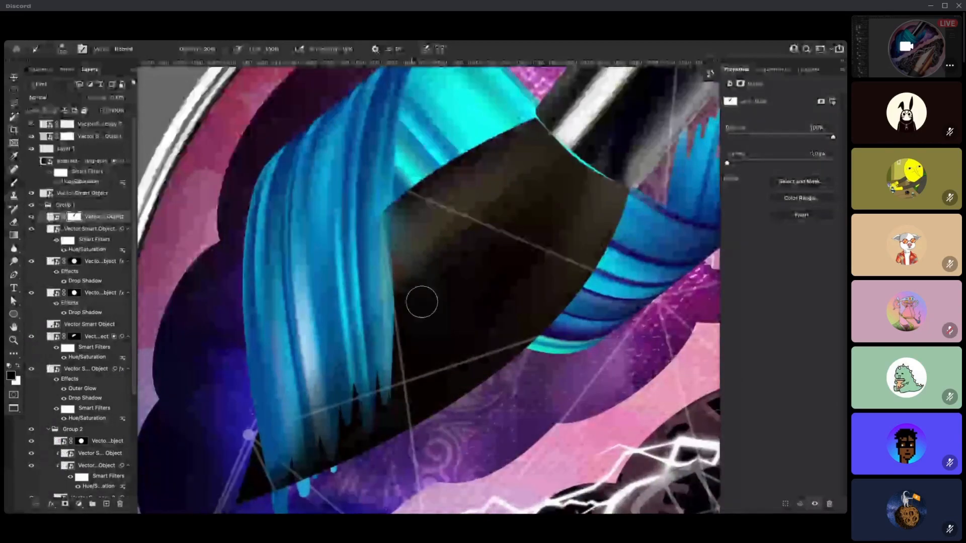
{"action": "scroll", "coordinate": [518, 282], "scroll_direction": "up", "scroll_amount": 2}
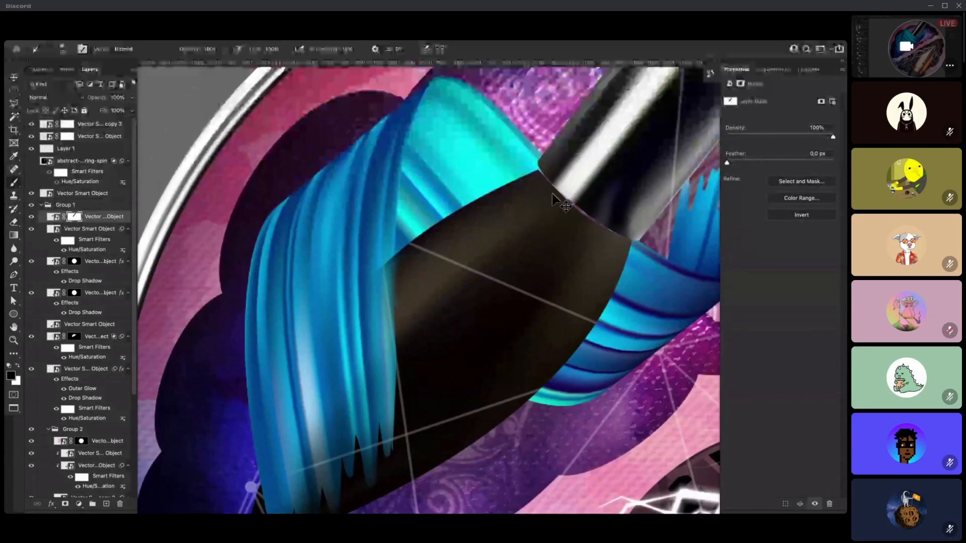
{"action": "left_click_drag", "start_coordinate": [406, 286], "coordinate": [387, 307]}
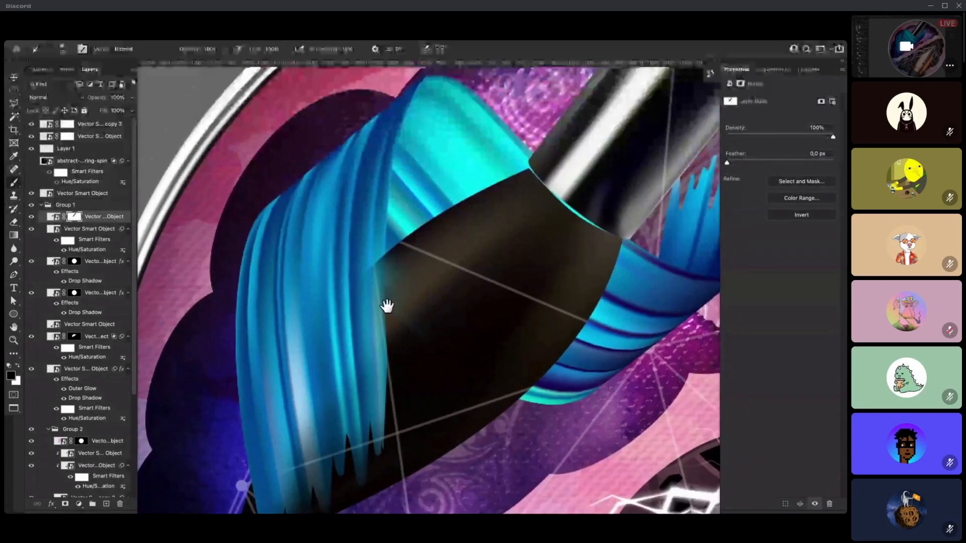
{"action": "scroll", "coordinate": [387, 319], "scroll_direction": "right", "scroll_amount": 2}
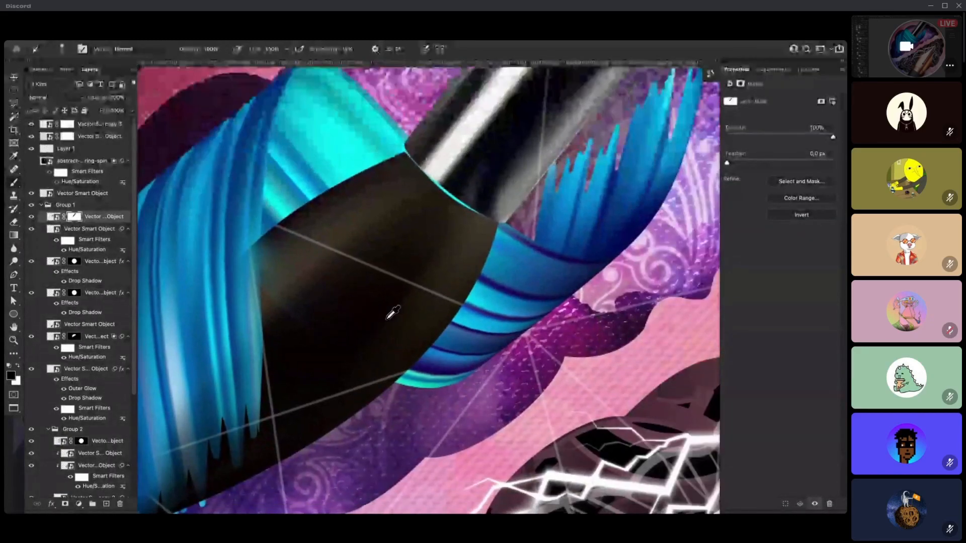
{"action": "left_click_drag", "start_coordinate": [423, 296], "coordinate": [410, 314]}
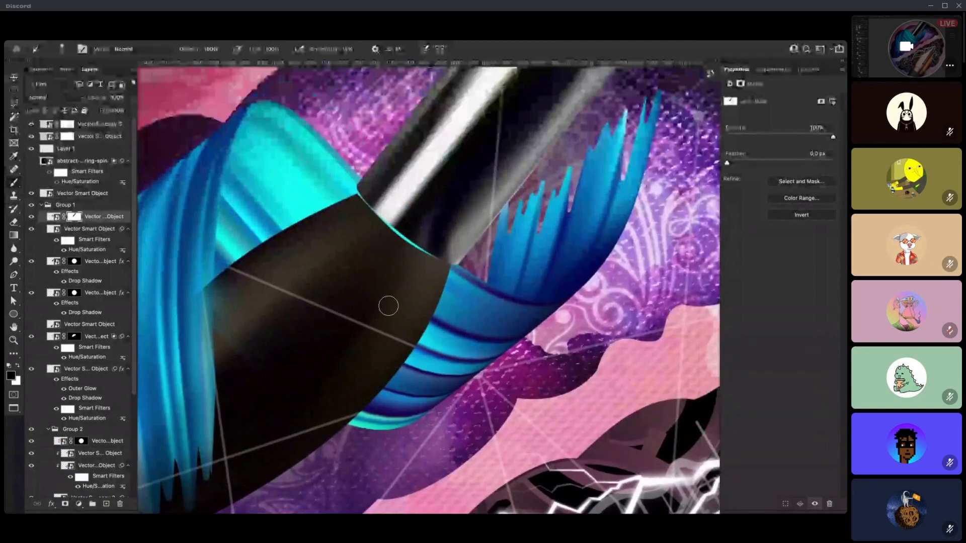
{"action": "scroll", "coordinate": [432, 297], "scroll_direction": "down", "scroll_amount": 4}
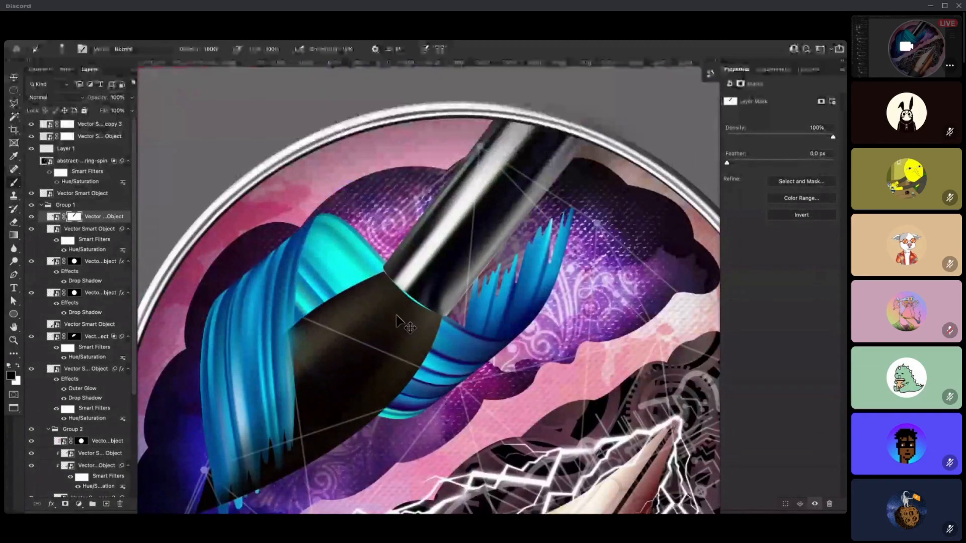
{"action": "scroll", "coordinate": [388, 302], "scroll_direction": "up", "scroll_amount": 3}
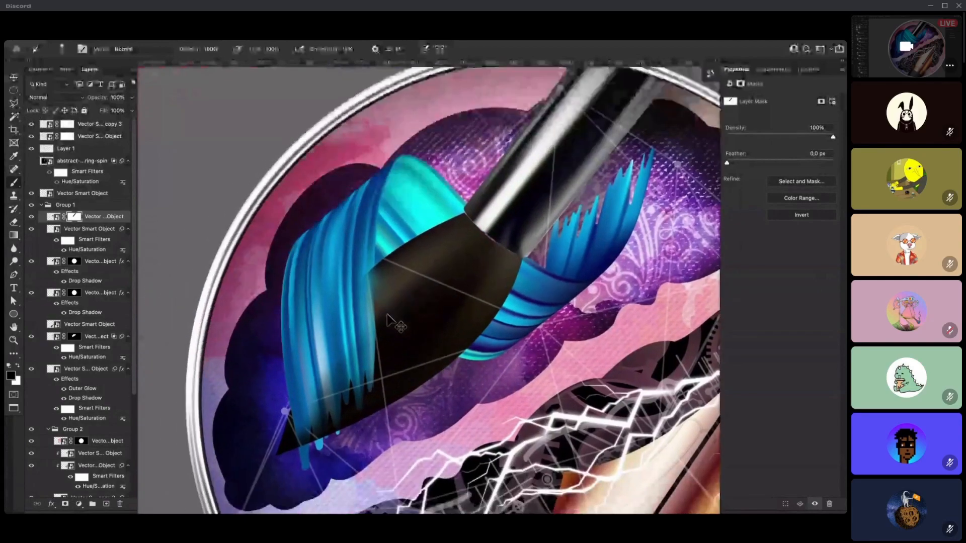
{"action": "key", "text": "v"}
{"action": "mouse_move", "coordinate": [358, 324]}
{"action": "left_mouse_down"}
{"action": "mouse_move", "coordinate": [362, 315]}
{"action": "mouse_move", "coordinate": [358, 370]}
{"action": "mouse_move", "coordinate": [348, 335]}
{"action": "mouse_move", "coordinate": [358, 325]}
{"action": "mouse_move", "coordinate": [452, 325]}
{"action": "mouse_move", "coordinate": [489, 304]}
{"action": "mouse_move", "coordinate": [334, 416]}
{"action": "left_mouse_up"}
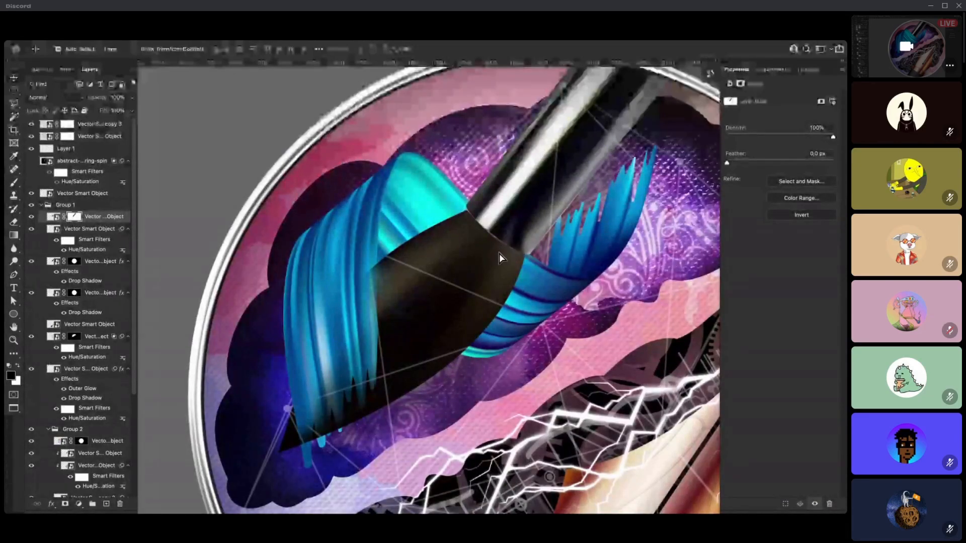
{"action": "scroll", "coordinate": [488, 259], "scroll_direction": "down", "scroll_amount": 5}
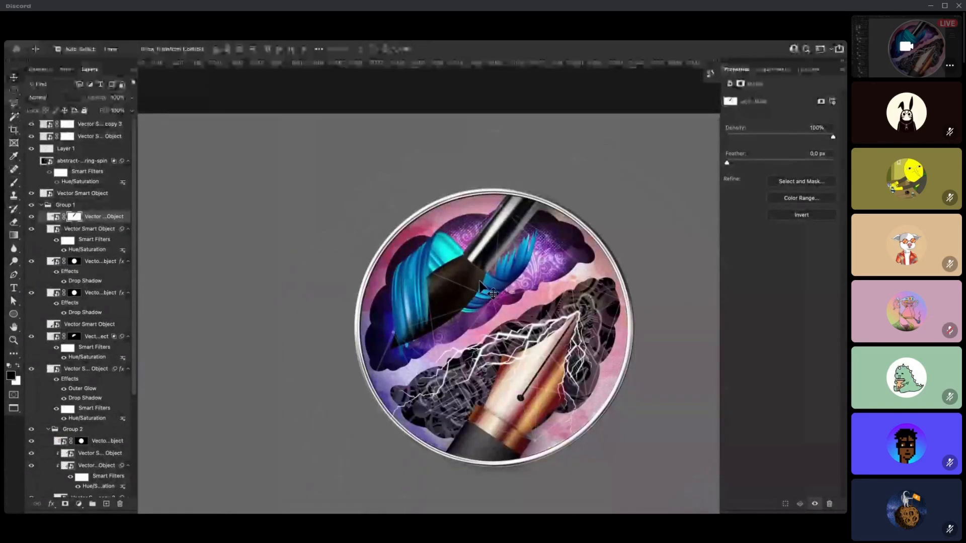
{"action": "left_click_drag", "start_coordinate": [474, 267], "coordinate": [485, 259]}
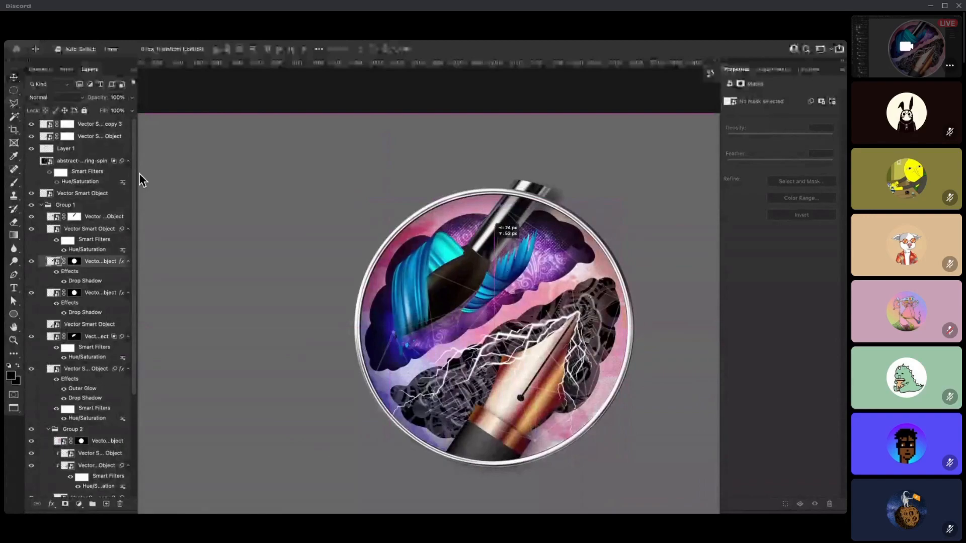
{"action": "key", "text": "ctrl+z"}
- Open the paintbrush smart object's contents in Illustrator and move the isolated bristles slightly up to close the gap below the ferrule
{"action": "scroll", "coordinate": [472, 263], "scroll_direction": "up", "scroll_amount": 4}
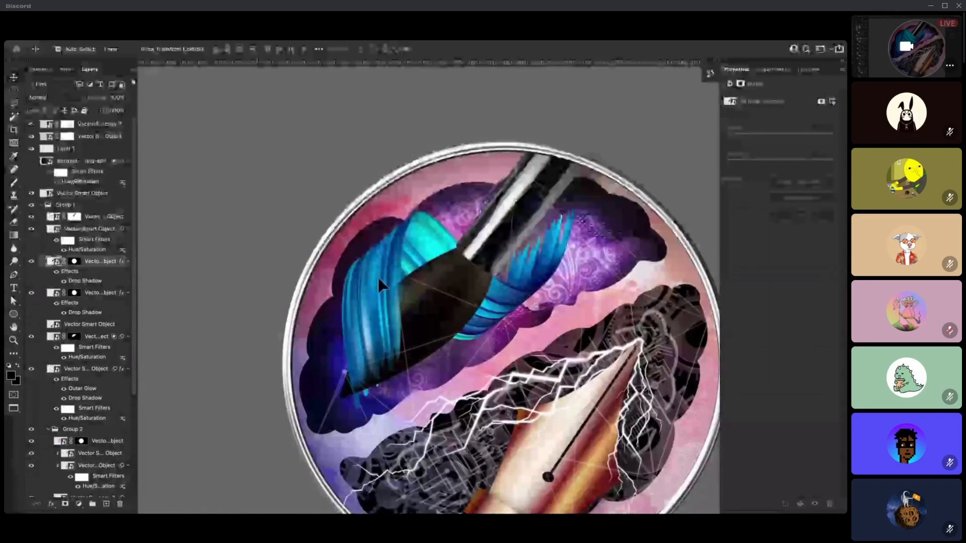
{"action": "scroll", "coordinate": [372, 285], "scroll_direction": "up", "scroll_amount": 2}
{"action": "double_click", "coordinate": [356, 284]}
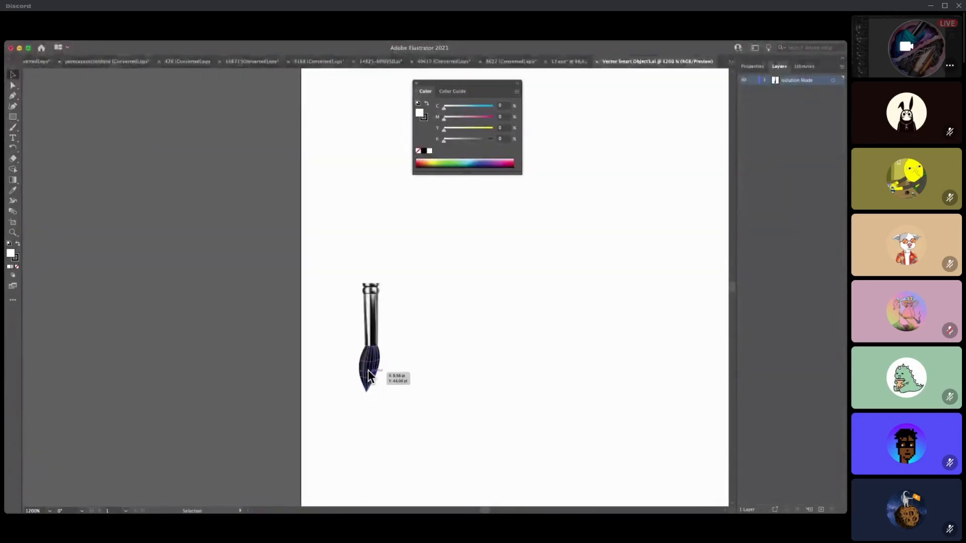
{"action": "scroll", "coordinate": [369, 369], "scroll_direction": "up", "scroll_amount": 6}
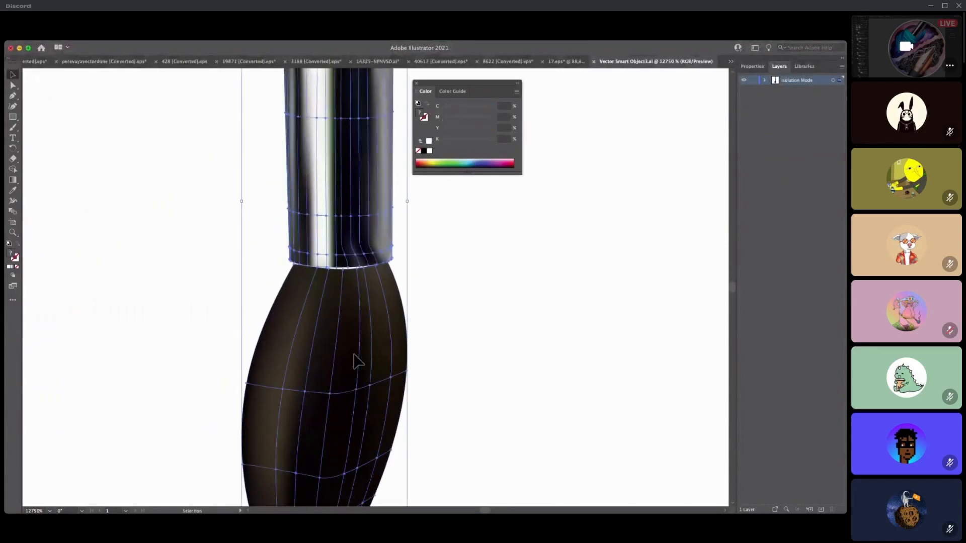
{"action": "double_click", "coordinate": [354, 360]}
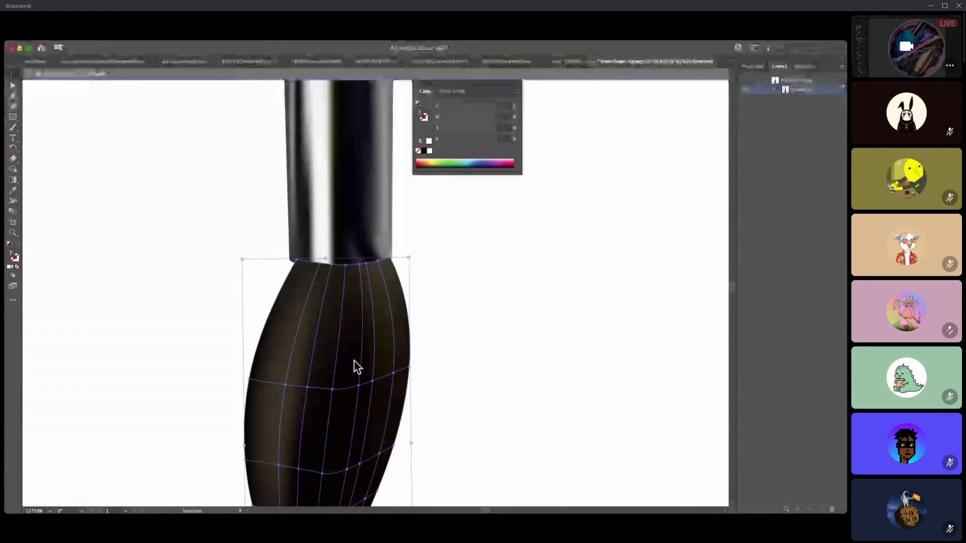
{"action": "scroll", "coordinate": [367, 354], "scroll_direction": "down", "scroll_amount": 2}
{"action": "scroll", "coordinate": [369, 353], "scroll_direction": "up", "scroll_amount": 2}
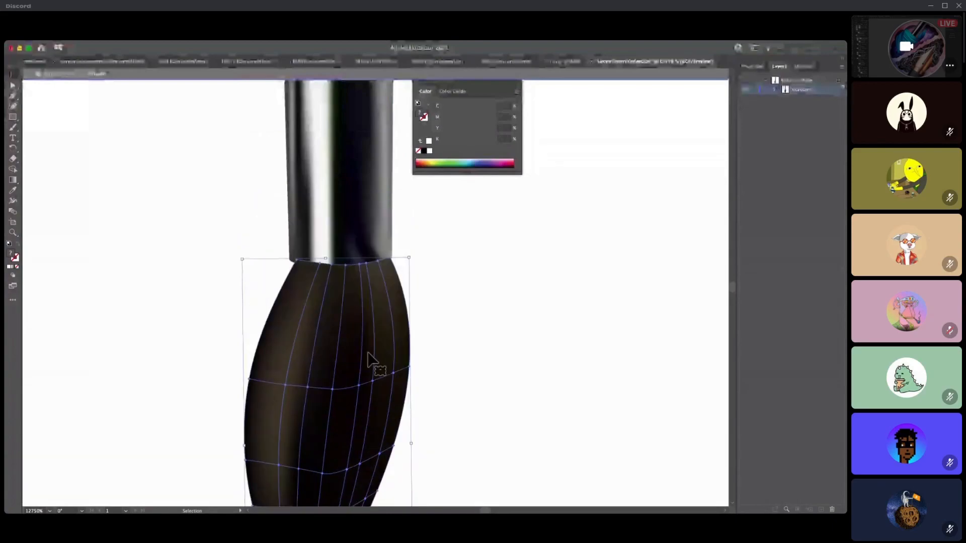
- Isolate the ferrule to check its join with the bristles, close the edited paintbrush file and return to Photoshop
{"action": "double_click", "coordinate": [422, 324]}
{"action": "left_click", "coordinate": [359, 216]}
{"action": "double_click", "coordinate": [359, 215]}
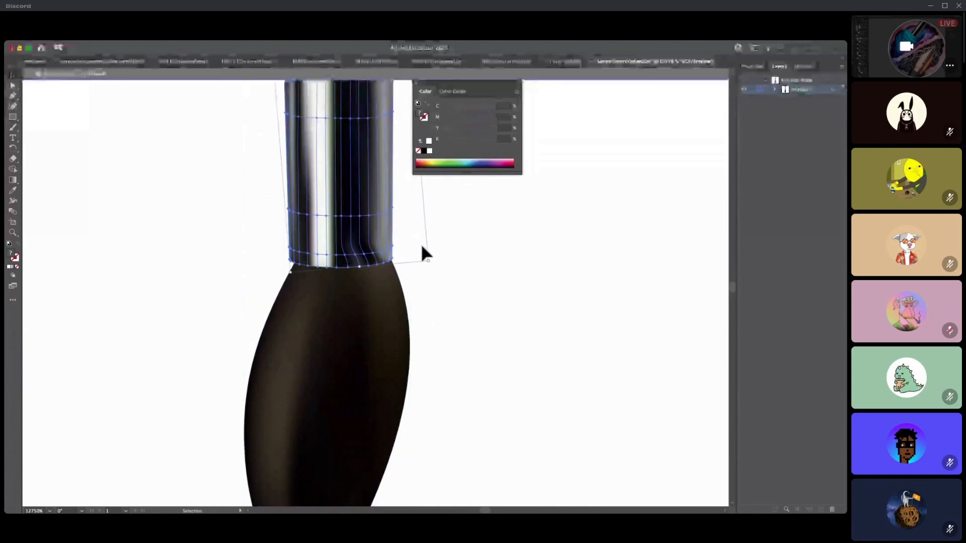
{"action": "double_click", "coordinate": [442, 271]}
{"action": "key", "text": "super+w"}
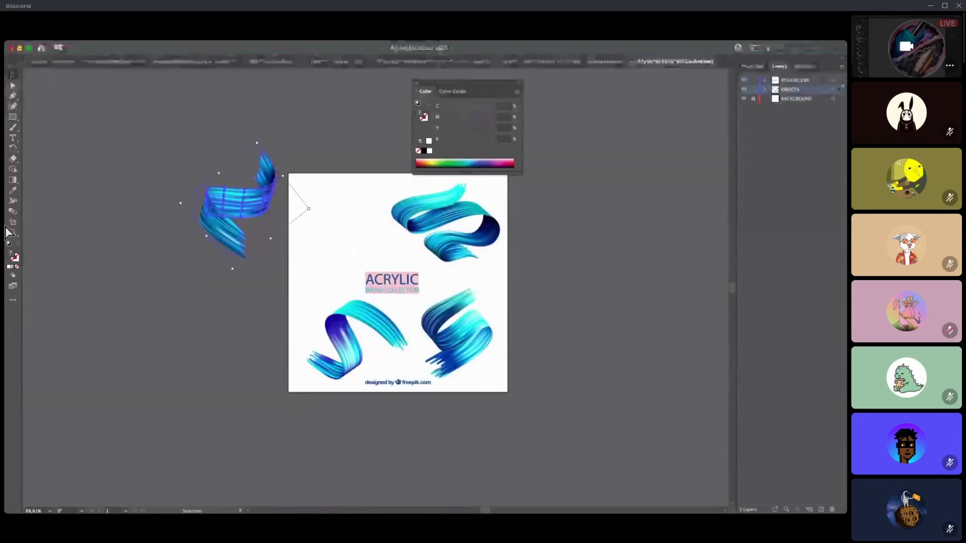
{"action": "key", "text": "super+Tab"}
{"action": "left_click", "coordinate": [240, 280]}
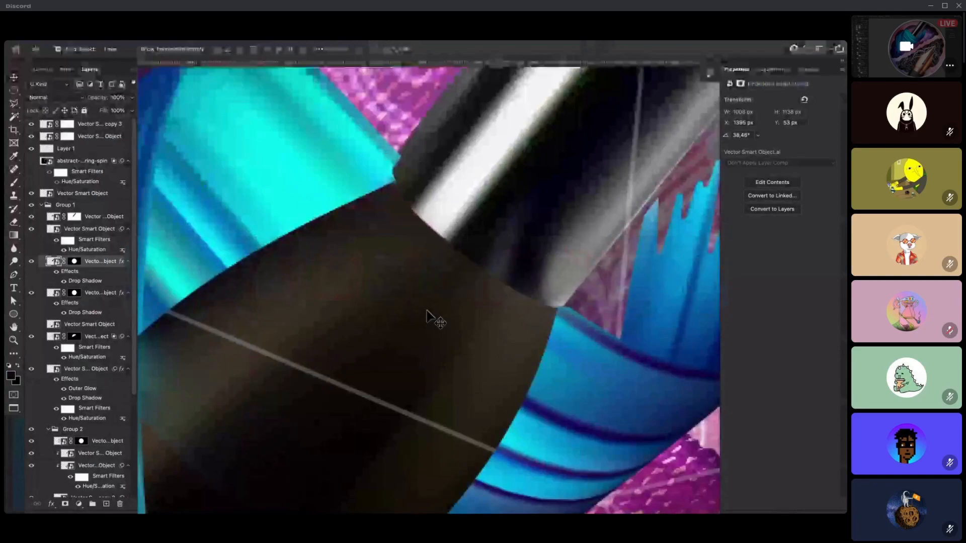
- Nudge the paintbrush layer right and slightly up to X 1404 px, Y 50 px
{"action": "scroll", "coordinate": [447, 297], "scroll_direction": "down", "scroll_amount": 3}
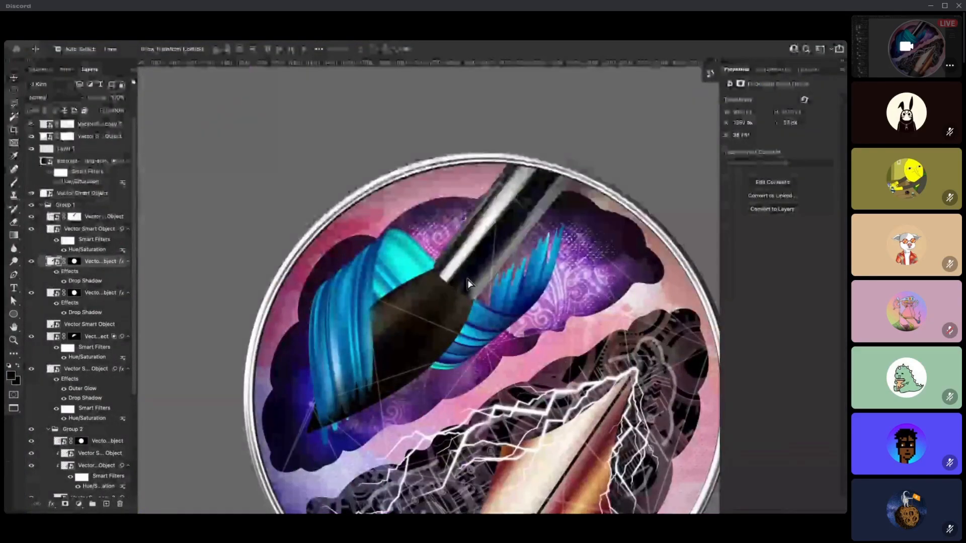
{"action": "mouse_move", "coordinate": [469, 281]}
{"action": "left_mouse_down"}
{"action": "mouse_move", "coordinate": [484, 262]}
{"action": "mouse_move", "coordinate": [469, 281]}
{"action": "left_mouse_up"}
{"action": "key", "text": "Right"}
{"action": "key", "text": "Right"}
{"action": "key", "text": "Right"}
{"action": "key", "text": "Right"}
{"action": "key", "text": "Right"}
{"action": "key", "text": "Right"}
{"action": "key", "text": "Right"}
{"action": "key", "text": "Down"}
{"action": "key", "text": "Up"}
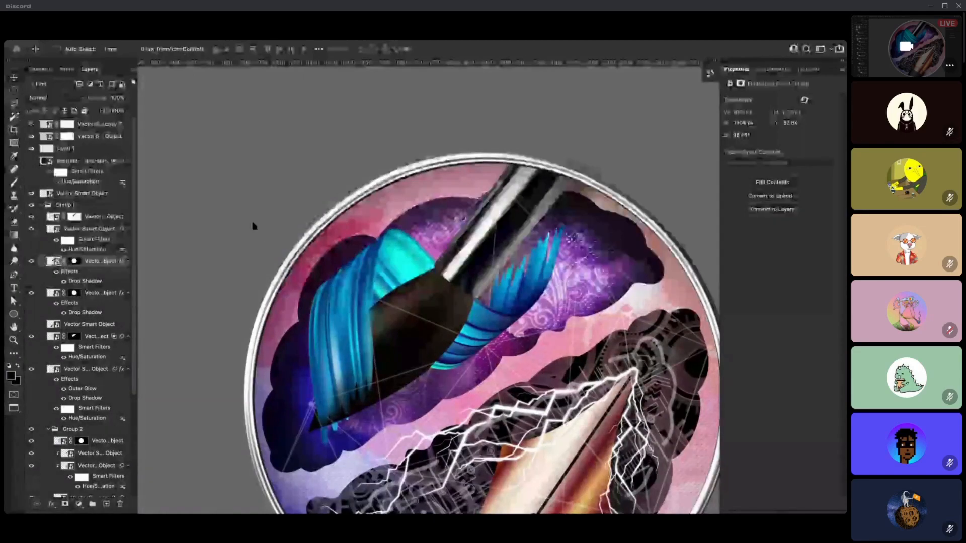
- Copy the lower-right acrylic stroke from the Illustrator brush collection and paste it into the Photoshop badge as a Smart Object
{"action": "key", "text": "super+Tab"}
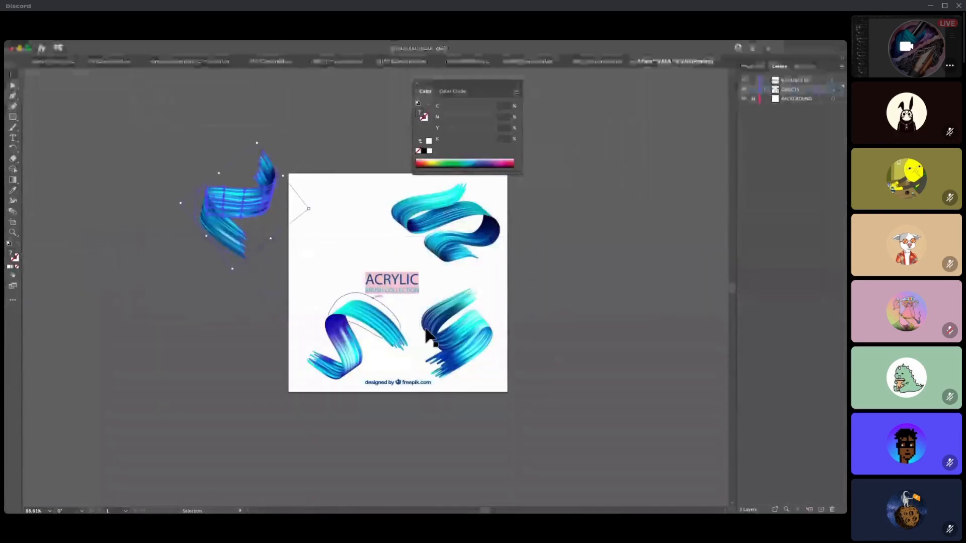
{"action": "left_click", "coordinate": [368, 322]}
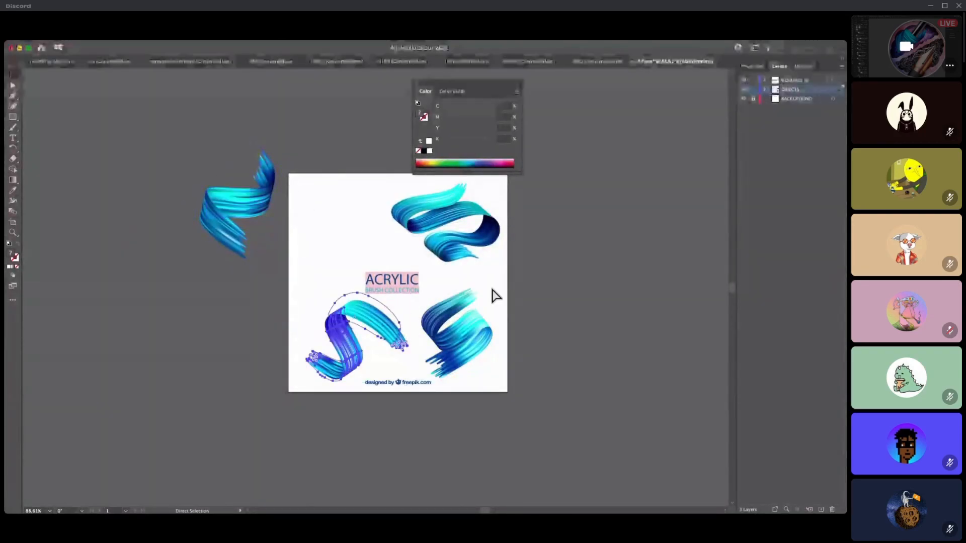
{"action": "left_click", "coordinate": [478, 333]}
{"action": "key", "text": "a"}
{"action": "key", "text": "super+c"}
{"action": "key", "text": "super+Tab"}
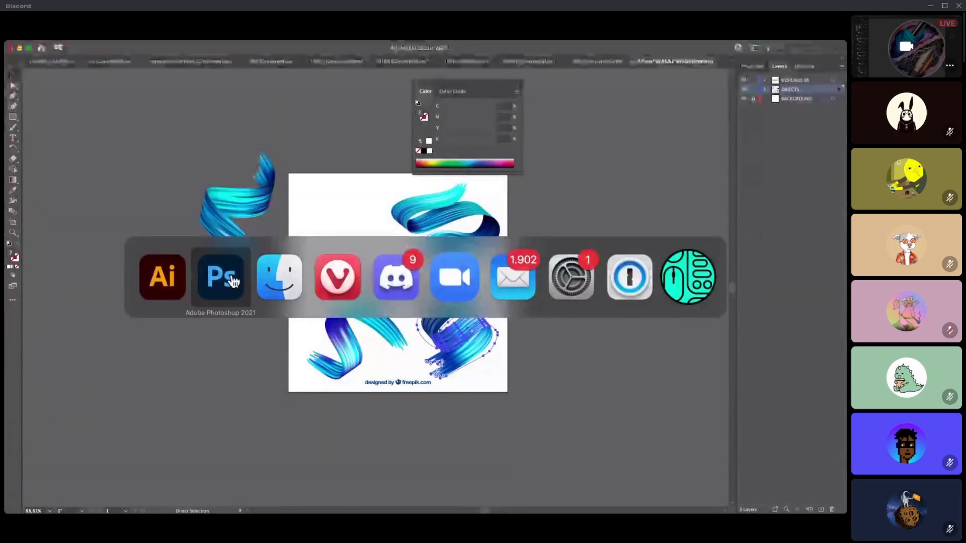
{"action": "key", "text": "super+v"}
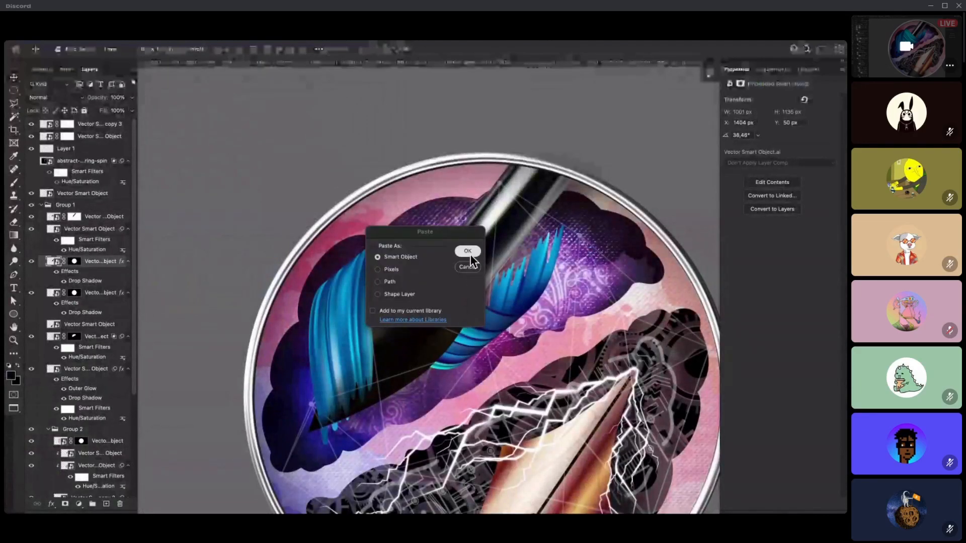
{"action": "left_click", "coordinate": [467, 251]}
- Scale the new acrylic stroke to about 309 by 345 px, rotate it 13.79°, and place it over the bristles' tip at X 1416, Y 817 px
{"action": "left_click_drag", "start_coordinate": [426, 334], "coordinate": [360, 419]}
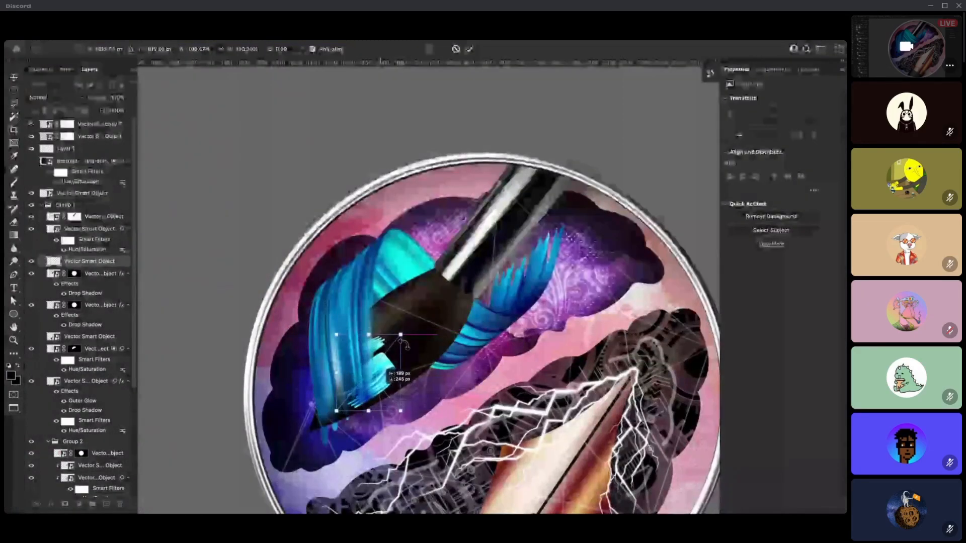
{"action": "mouse_move", "coordinate": [437, 316]}
{"action": "left_mouse_down"}
{"action": "mouse_move", "coordinate": [473, 272]}
{"action": "mouse_move", "coordinate": [509, 295]}
{"action": "left_mouse_up"}
{"action": "left_click_drag", "start_coordinate": [392, 346], "coordinate": [391, 351]}
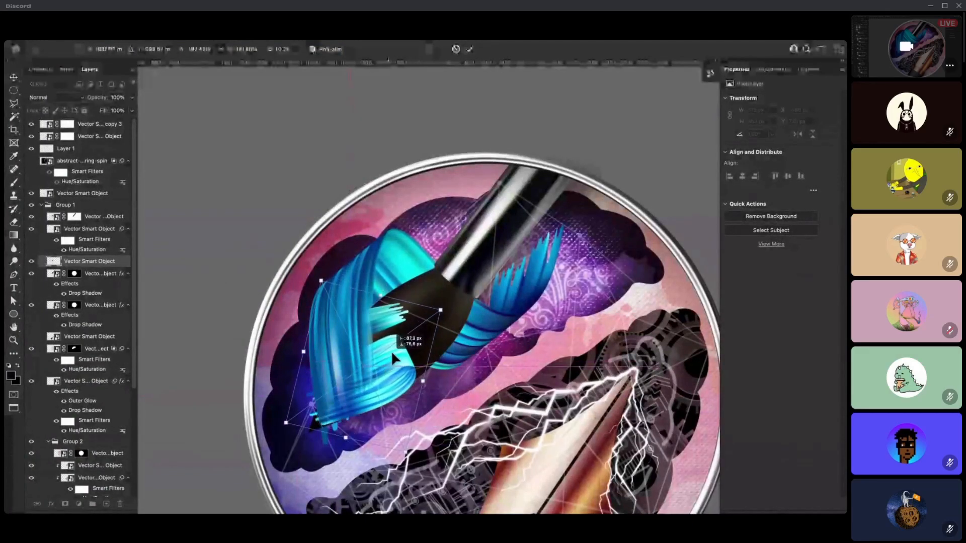
{"action": "mouse_move", "coordinate": [445, 307]}
{"action": "left_mouse_down"}
{"action": "mouse_move", "coordinate": [452, 299]}
{"action": "mouse_move", "coordinate": [441, 312]}
{"action": "left_mouse_up"}
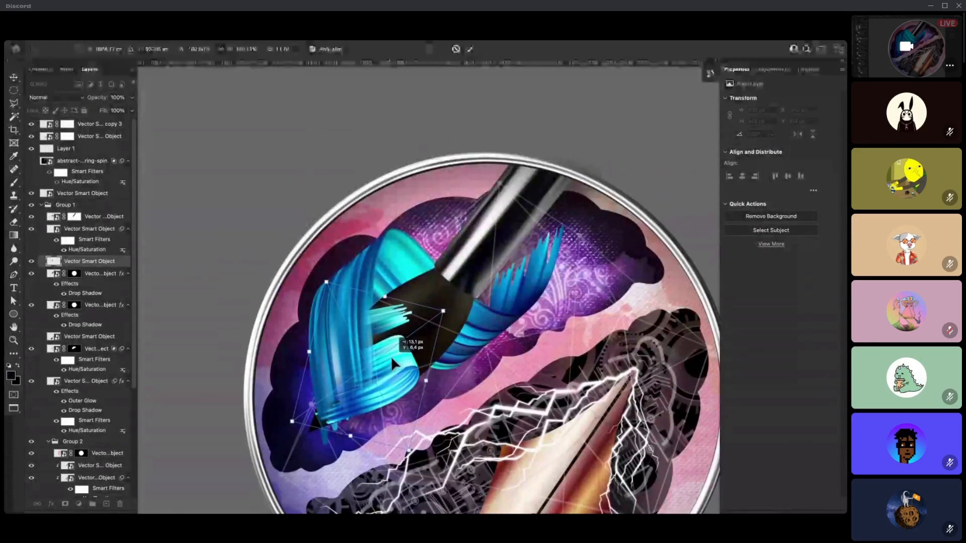
{"action": "key", "text": "Return"}
{"action": "key", "text": "shift+Left"}
{"action": "key", "text": "Left"}
{"action": "key", "text": "Left"}
{"action": "key", "text": "Left"}
{"action": "key", "text": "shift+Down"}
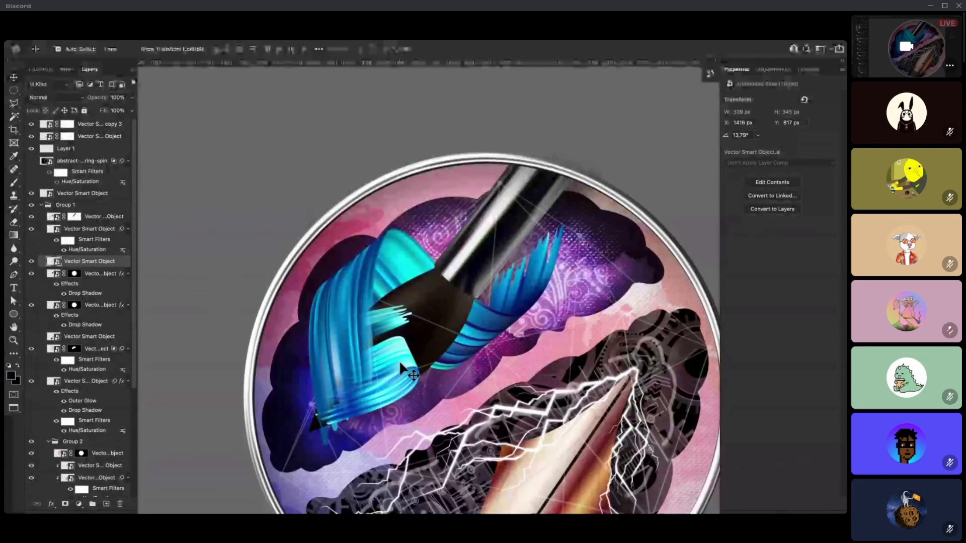
- Add a layer mask to the new stroke and paint black with an enlarged brush, leaving only its lowest band across the bristles' tip
{"action": "left_click", "coordinate": [65, 504]}
{"action": "key", "text": "b"}
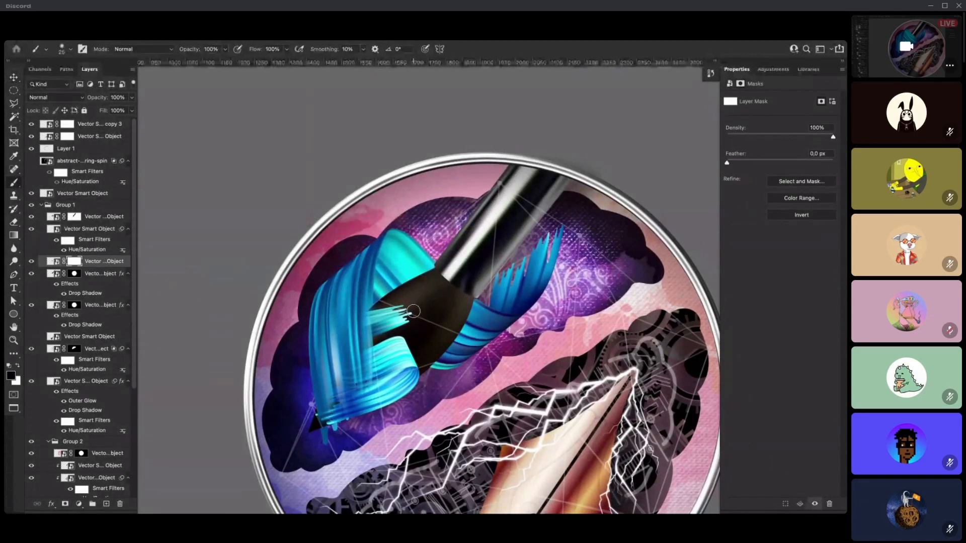
{"action": "key", "text": "]"}
{"action": "mouse_move", "coordinate": [415, 310]}
{"action": "left_mouse_down"}
{"action": "mouse_move", "coordinate": [370, 316]}
{"action": "mouse_move", "coordinate": [430, 304]}
{"action": "mouse_move", "coordinate": [356, 335]}
{"action": "mouse_move", "coordinate": [376, 324]}
{"action": "mouse_move", "coordinate": [394, 333]}
{"action": "mouse_move", "coordinate": [356, 340]}
{"action": "mouse_move", "coordinate": [417, 323]}
{"action": "mouse_move", "coordinate": [351, 346]}
{"action": "mouse_move", "coordinate": [419, 320]}
{"action": "mouse_move", "coordinate": [402, 340]}
{"action": "mouse_move", "coordinate": [347, 354]}
{"action": "mouse_move", "coordinate": [426, 341]}
{"action": "mouse_move", "coordinate": [369, 361]}
{"action": "mouse_move", "coordinate": [416, 353]}
{"action": "mouse_move", "coordinate": [431, 344]}
{"action": "mouse_move", "coordinate": [376, 364]}
{"action": "mouse_move", "coordinate": [304, 359]}
{"action": "left_mouse_up"}
{"action": "key", "text": "]"}
{"action": "key", "text": "v"}
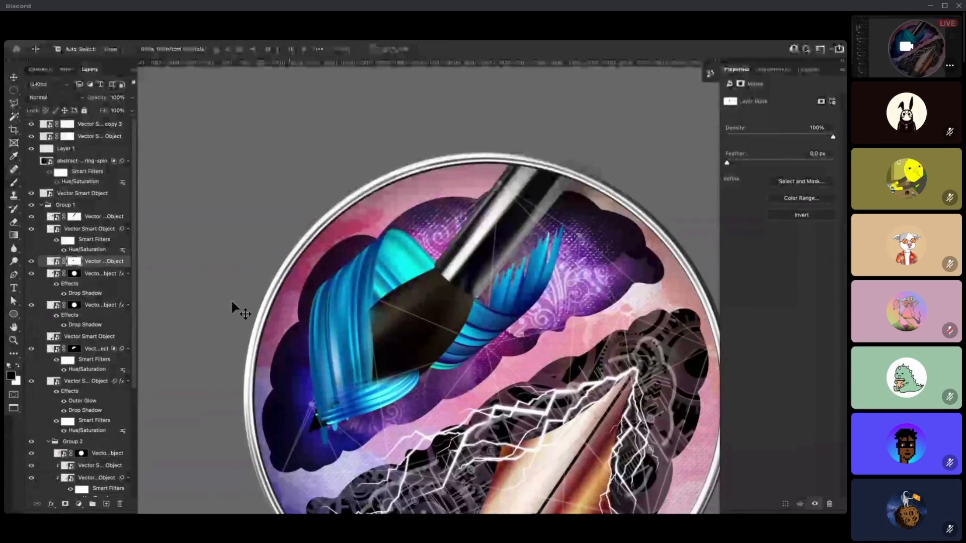
{"action": "right_click", "coordinate": [72, 261]}
{"action": "left_click", "coordinate": [81, 285]}
{"action": "right_click", "coordinate": [95, 261]}
{"action": "left_click", "coordinate": [85, 261]}
{"action": "right_click", "coordinate": [88, 261]}
{"action": "left_click", "coordinate": [125, 250]}
- Warp the masked acrylic stroke at the bristles' tip so its right end curves upward toward the ribbon behind the brush
{"action": "key", "text": "ctrl+t"}
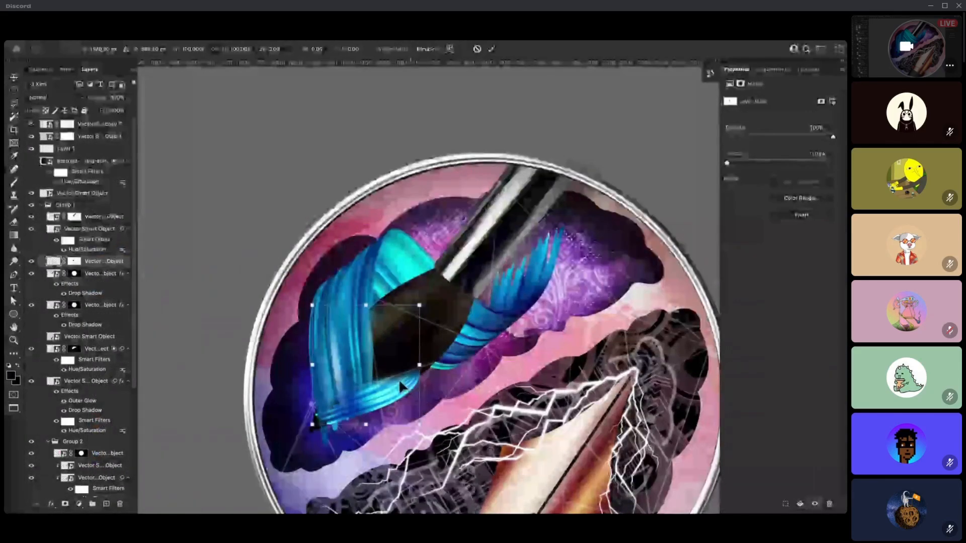
{"action": "right_click", "coordinate": [402, 293]}
{"action": "left_click", "coordinate": [420, 361]}
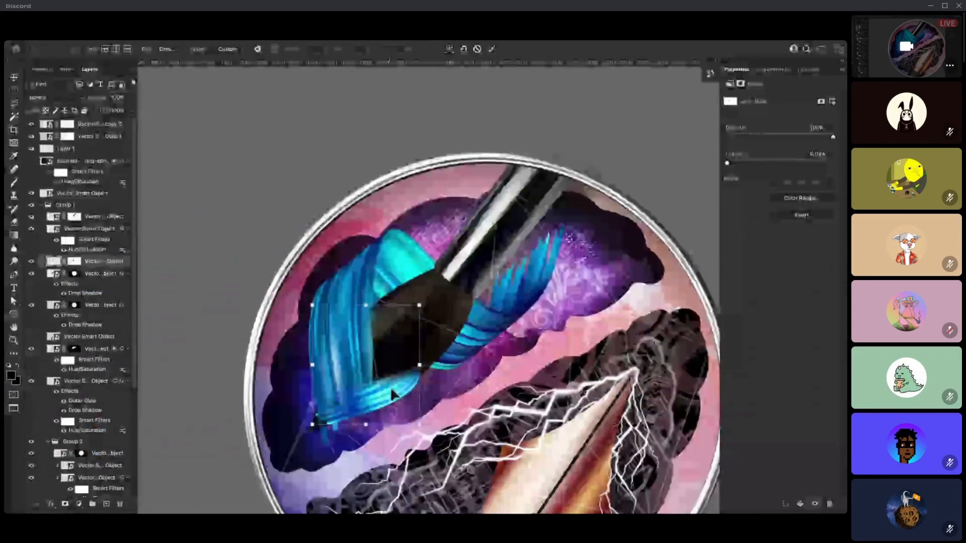
{"action": "mouse_move", "coordinate": [345, 394]}
{"action": "left_mouse_down"}
{"action": "mouse_move", "coordinate": [386, 363]}
{"action": "mouse_move", "coordinate": [400, 394]}
{"action": "left_mouse_up"}
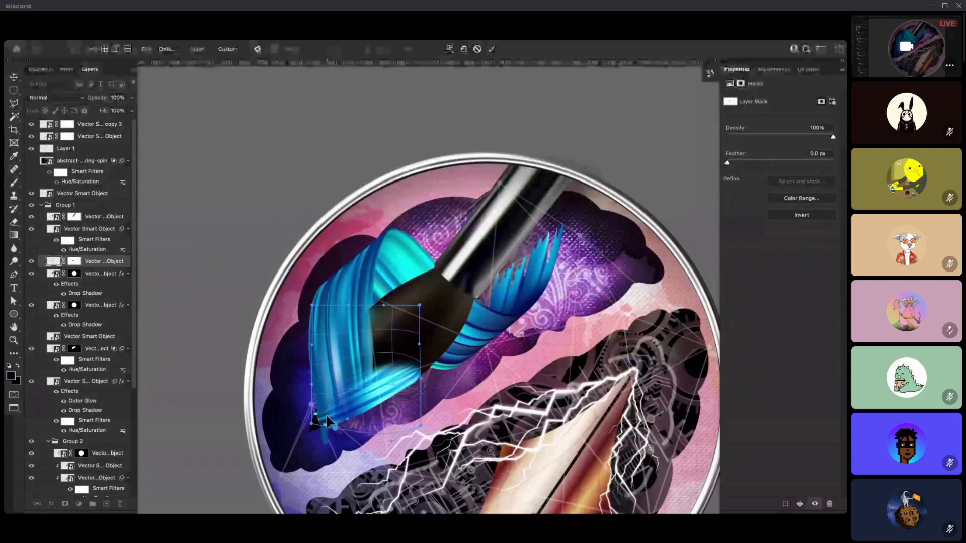
{"action": "left_click_drag", "start_coordinate": [326, 424], "coordinate": [325, 424]}
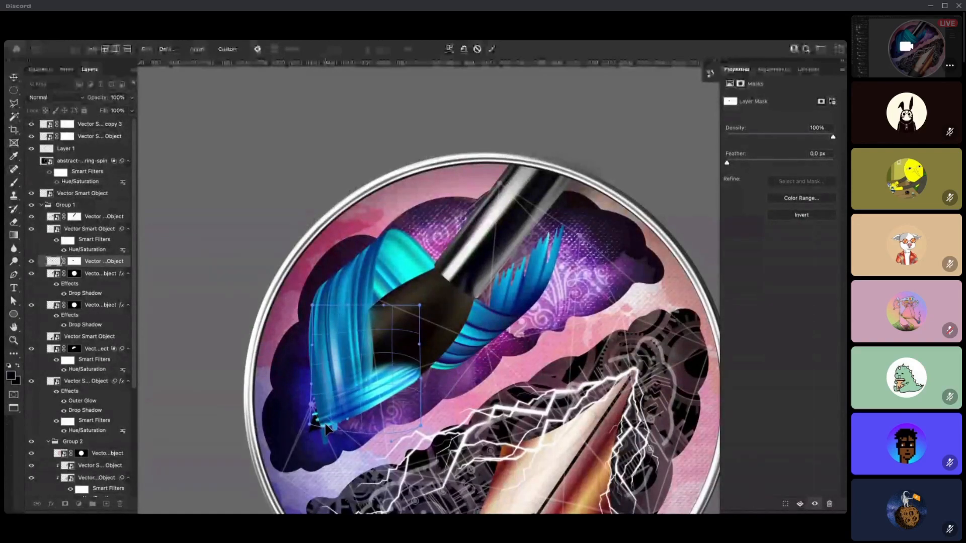
{"action": "left_click_drag", "start_coordinate": [412, 386], "coordinate": [416, 383]}
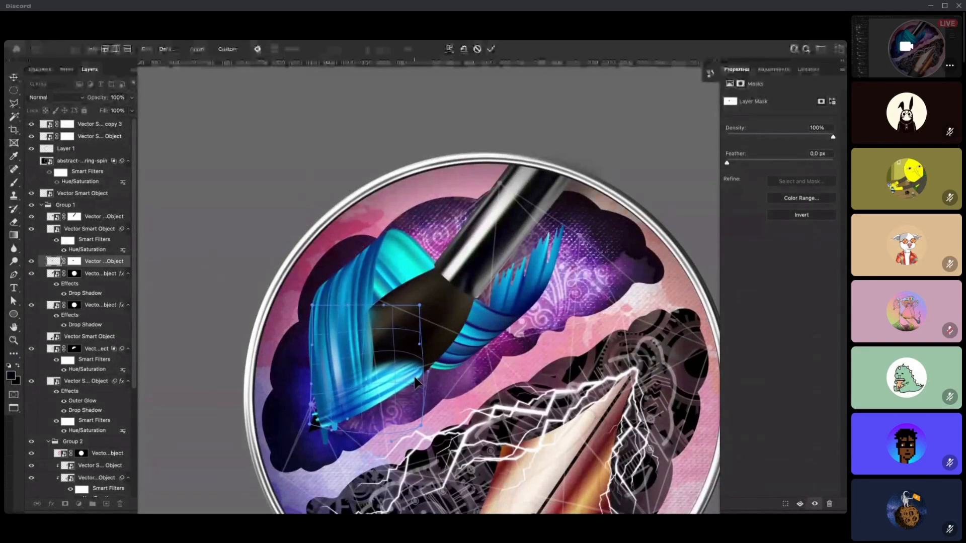
{"action": "key", "text": "Return"}
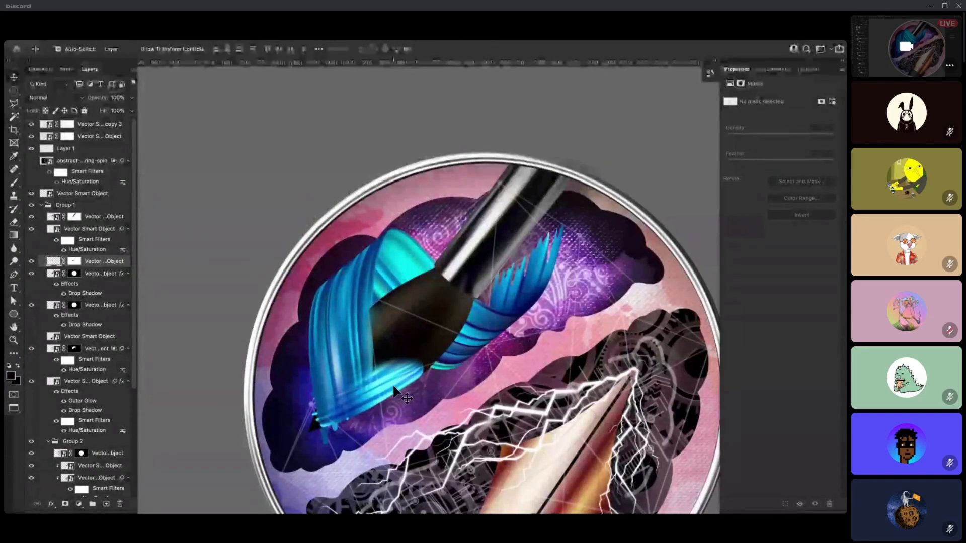
- Erase the rounded end of the tip stroke where it overlaps the lower edge of the bristles
{"action": "key", "text": "e"}
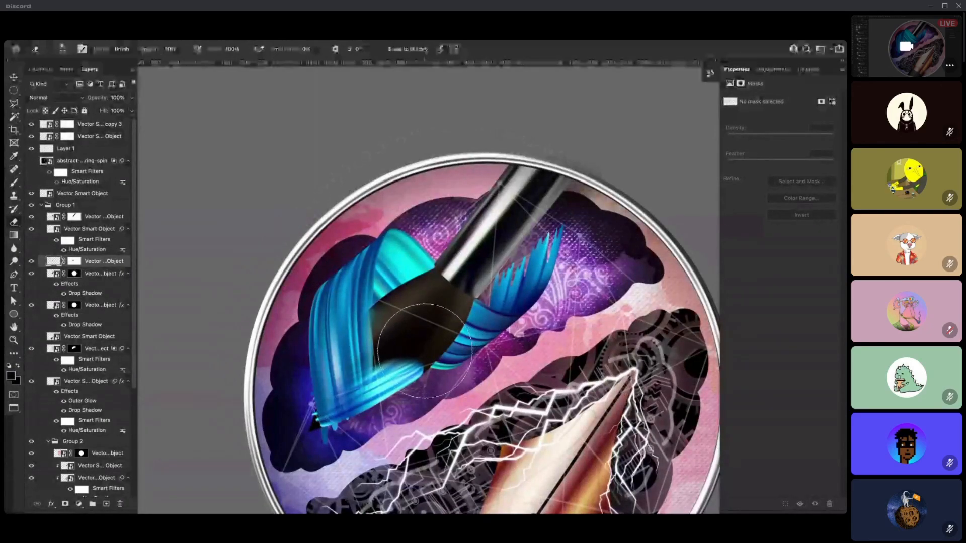
{"action": "mouse_move", "coordinate": [414, 357]}
{"action": "left_mouse_down"}
{"action": "mouse_move", "coordinate": [387, 371]}
{"action": "mouse_move", "coordinate": [411, 358]}
{"action": "left_mouse_up"}
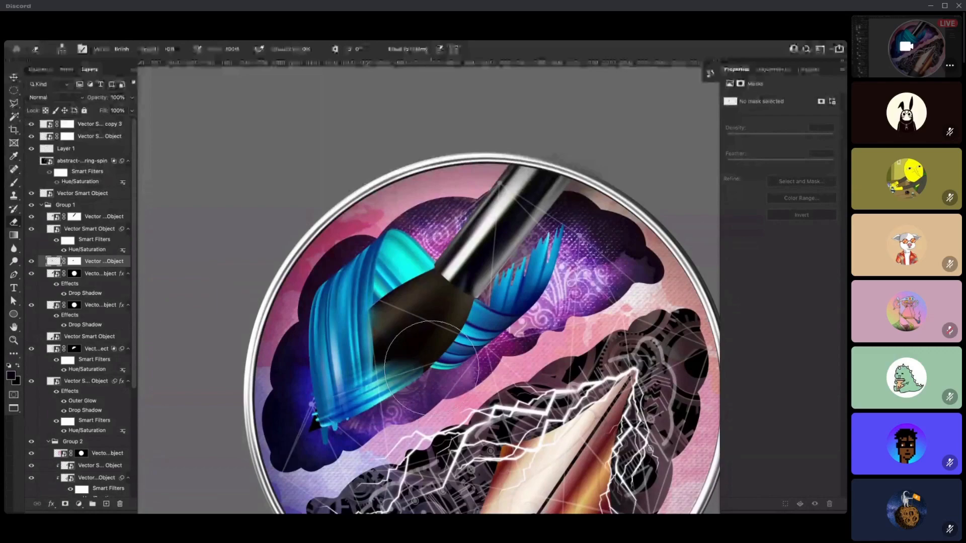
{"action": "mouse_move", "coordinate": [429, 371]}
{"action": "left_mouse_down"}
{"action": "mouse_move", "coordinate": [400, 348]}
{"action": "mouse_move", "coordinate": [381, 349]}
{"action": "mouse_move", "coordinate": [386, 364]}
{"action": "mouse_move", "coordinate": [443, 368]}
{"action": "left_mouse_up"}
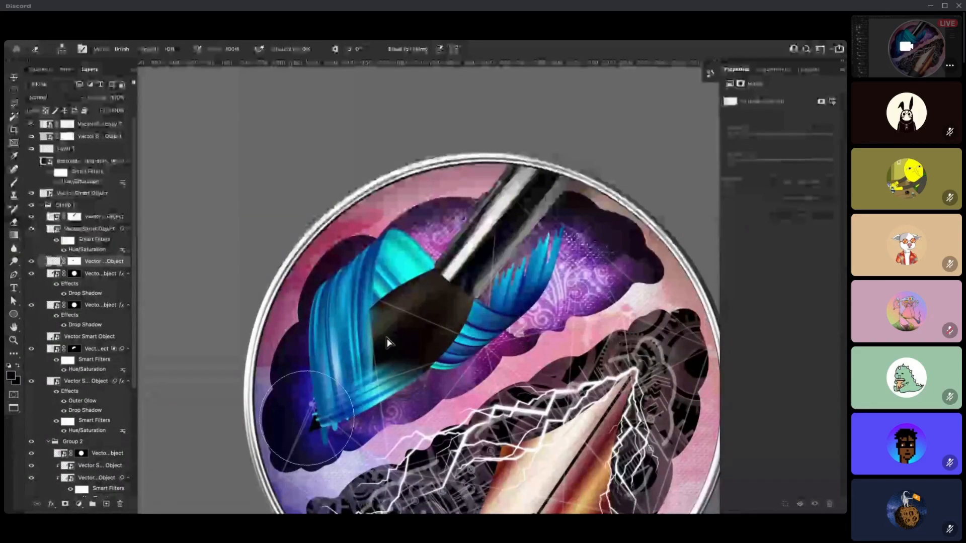
- Cycle the tip stroke's blend mode through Lighten, Overlay and Vivid Light to Pin Light
{"action": "key", "text": "ctrl+minus"}
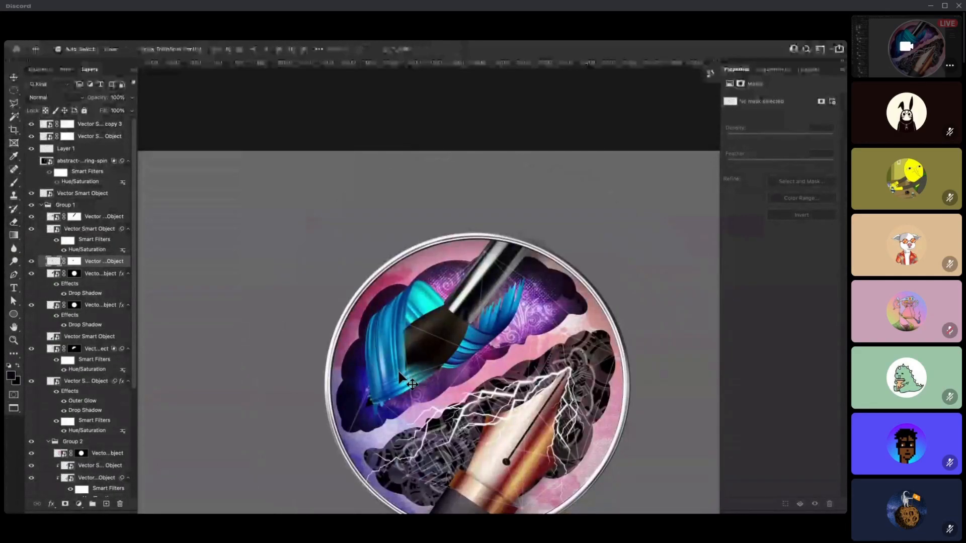
{"action": "scroll", "coordinate": [399, 373], "scroll_direction": "right", "scroll_amount": 1}
{"action": "scroll", "coordinate": [399, 373], "scroll_direction": "down", "scroll_amount": 1}
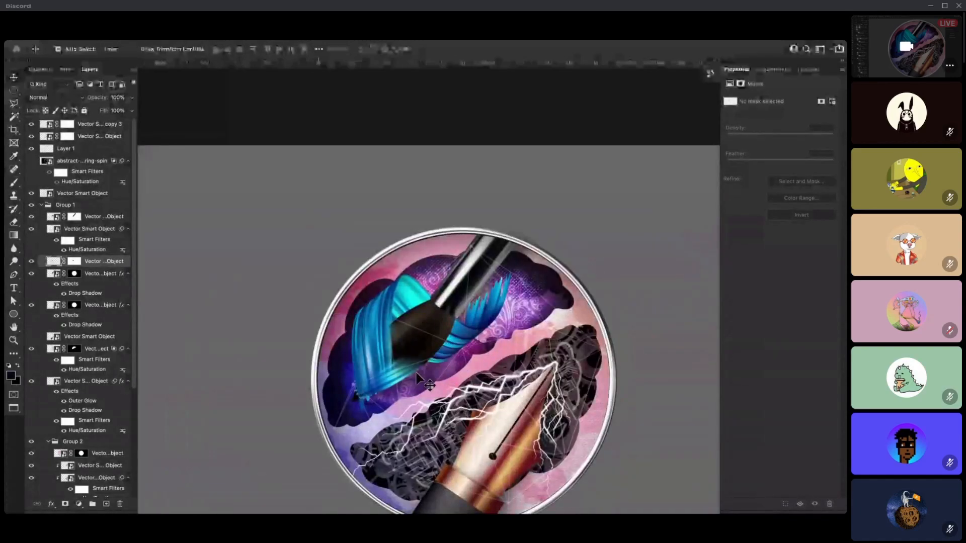
{"action": "left_click_drag", "start_coordinate": [416, 372], "coordinate": [424, 353]}
{"action": "key", "text": "ctrl+z"}
{"action": "key", "text": "ctrl+z"}
{"action": "key", "text": "ctrl+z"}
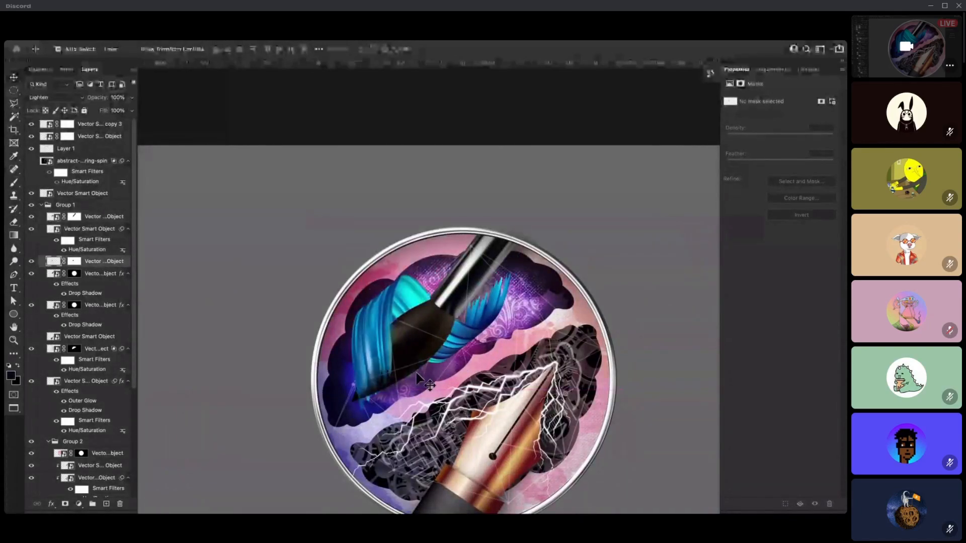
{"action": "key", "text": "shift+plus"}
{"action": "key", "text": "shift+plus"}
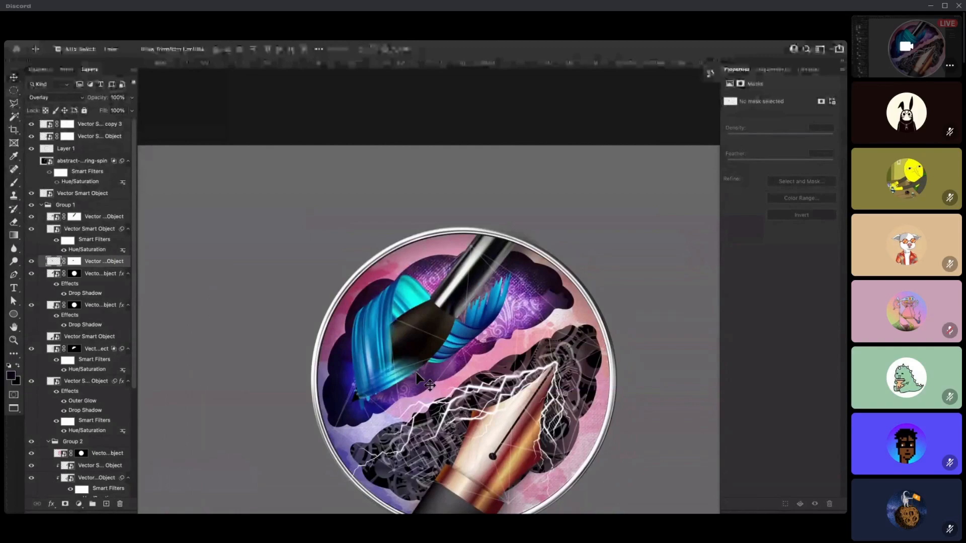
{"action": "key", "text": "shift+plus"}
{"action": "key", "text": "shift+plus"}
{"action": "key", "text": "shift+plus"}
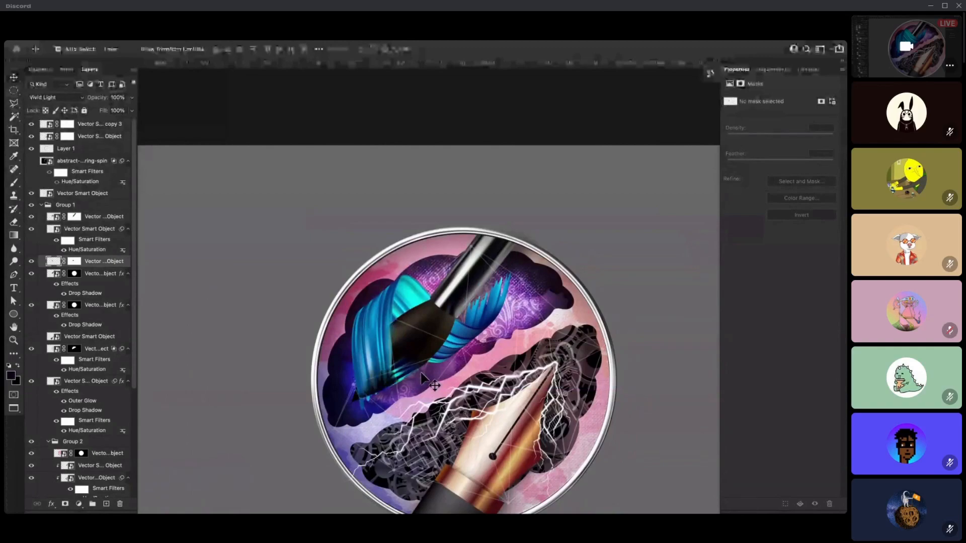
{"action": "key", "text": "shift+plus"}
{"action": "key", "text": "shift+plus"}
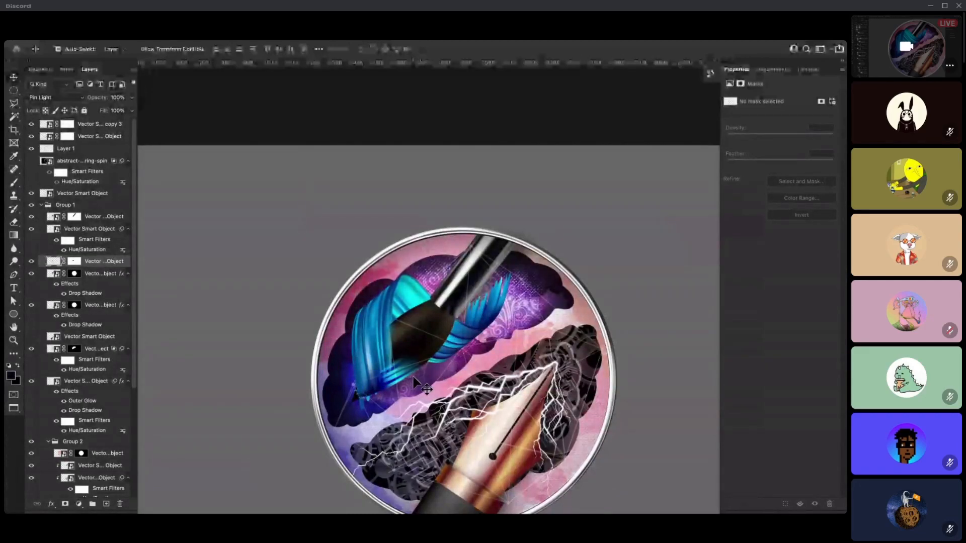
- Select the main blue ribbon stroke and compare its blend modes, including Screen, Vivid Light, Hard Mix, Color and Luminosity, ending at Normal
{"action": "left_click_drag", "start_coordinate": [384, 355], "coordinate": [379, 336]}
{"action": "key", "text": "ctrl+z"}
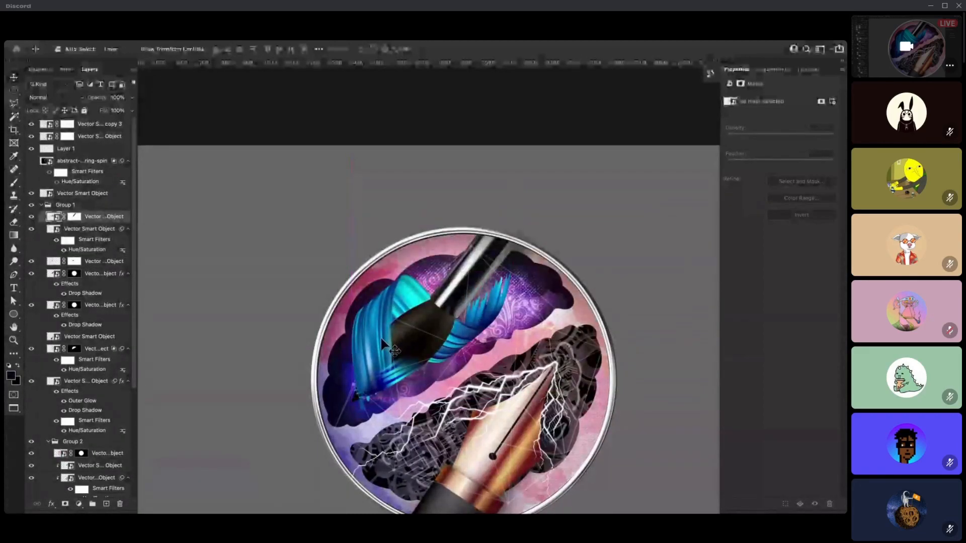
{"action": "key", "text": "shift+plus"}
{"action": "key", "text": "shift+plus"}
{"action": "key", "text": "shift+plus"}
{"action": "key", "text": "shift+plus"}
{"action": "key", "text": "shift+plus"}
{"action": "key", "text": "shift+plus"}
{"action": "key", "text": "shift+plus"}
{"action": "key", "text": "shift+plus"}
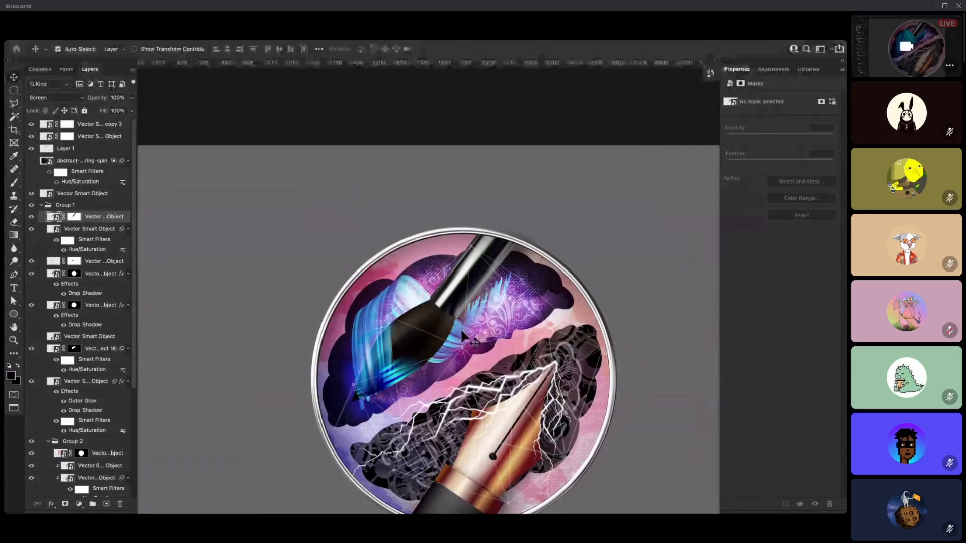
{"action": "key", "text": "shift+plus"}
{"action": "key", "text": "shift+plus"}
{"action": "key", "text": "shift+plus"}
{"action": "key", "text": "shift+minus"}
{"action": "key", "text": "shift+plus"}
{"action": "key", "text": "shift+plus"}
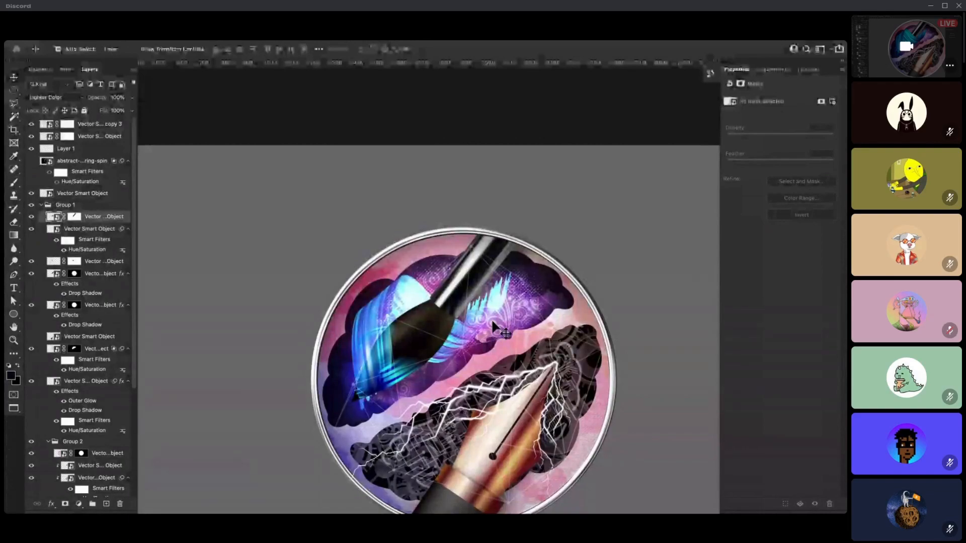
{"action": "key", "text": "shift+plus"}
{"action": "key", "text": "shift+plus"}
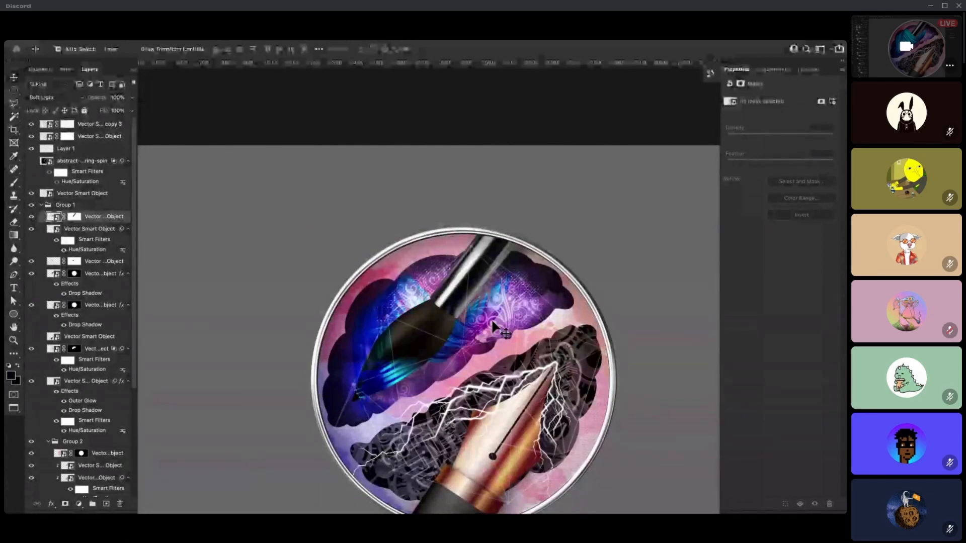
{"action": "key", "text": "shift+plus"}
{"action": "key", "text": "shift+plus"}
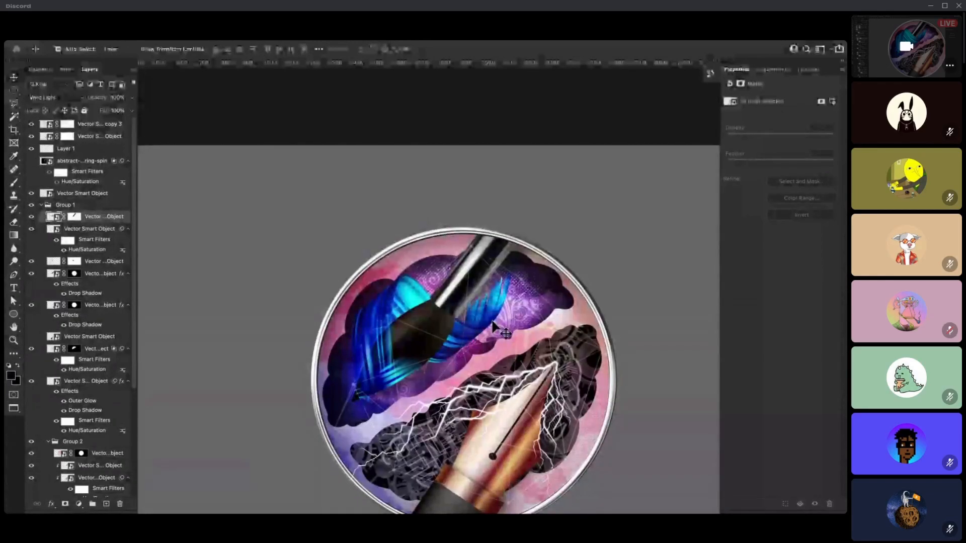
{"action": "key", "text": "shift+minus"}
{"action": "key", "text": "shift+minus"}
{"action": "key", "text": "shift+plus"}
{"action": "key", "text": "shift+plus"}
{"action": "key", "text": "shift+plus"}
{"action": "key", "text": "shift+plus"}
{"action": "key", "text": "shift+plus"}
{"action": "key", "text": "shift+plus"}
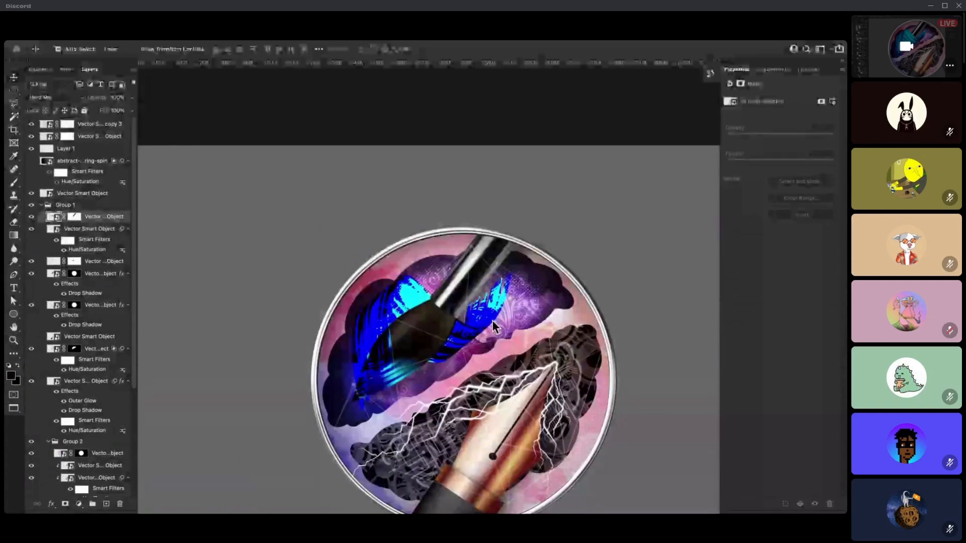
{"action": "key", "text": "shift+plus"}
{"action": "key", "text": "shift+plus"}
{"action": "key", "text": "shift+plus"}
{"action": "key", "text": "shift+plus"}
{"action": "key", "text": "shift+plus"}
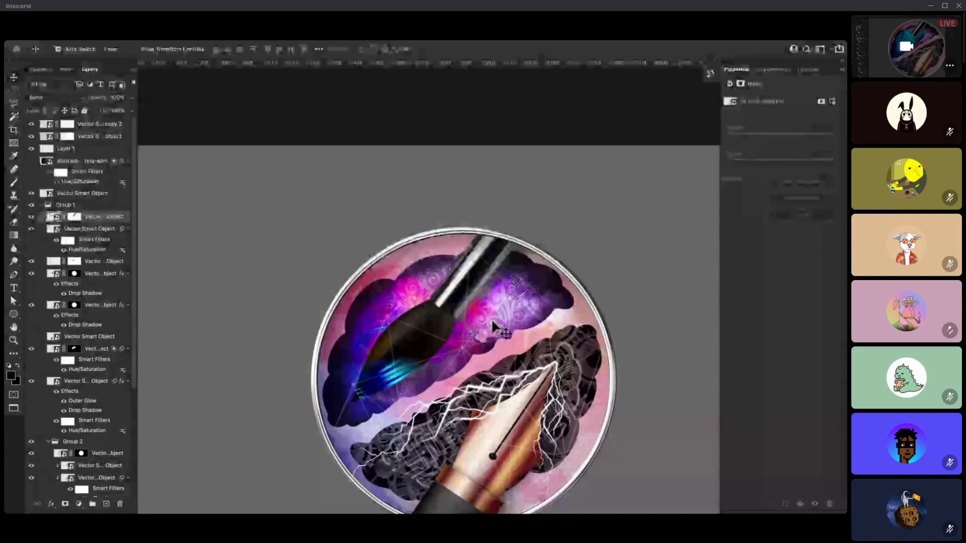
{"action": "key", "text": "shift+plus"}
{"action": "key", "text": "shift+plus"}
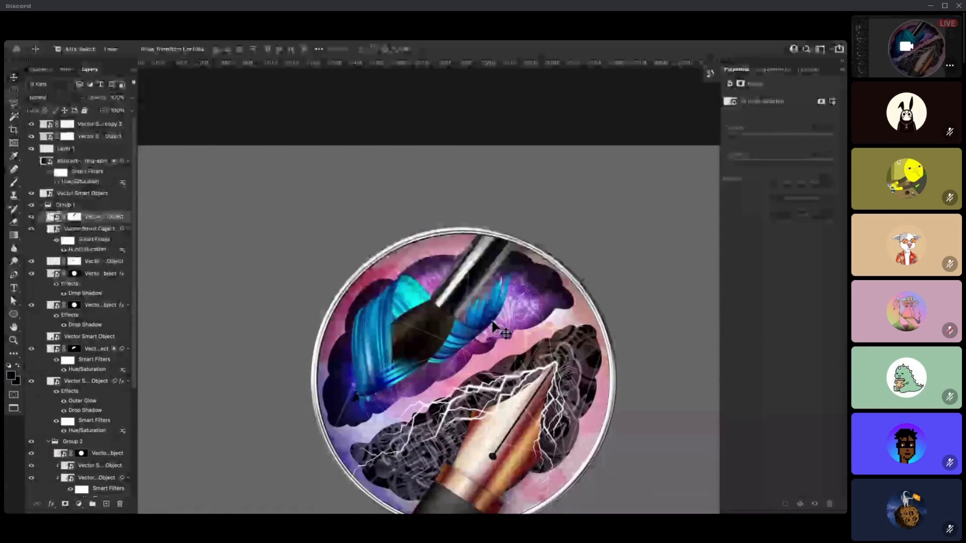
{"action": "key", "text": "shift+plus"}
{"action": "key", "text": "shift+plus"}
{"action": "key", "text": "shift+minus"}
{"action": "key", "text": "shift+minus"}
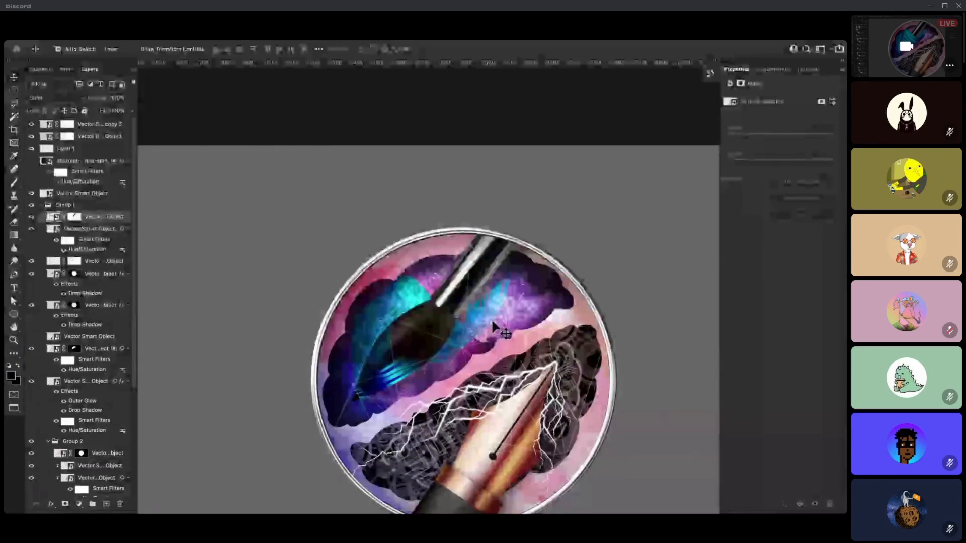
{"action": "key", "text": "shift+minus"}
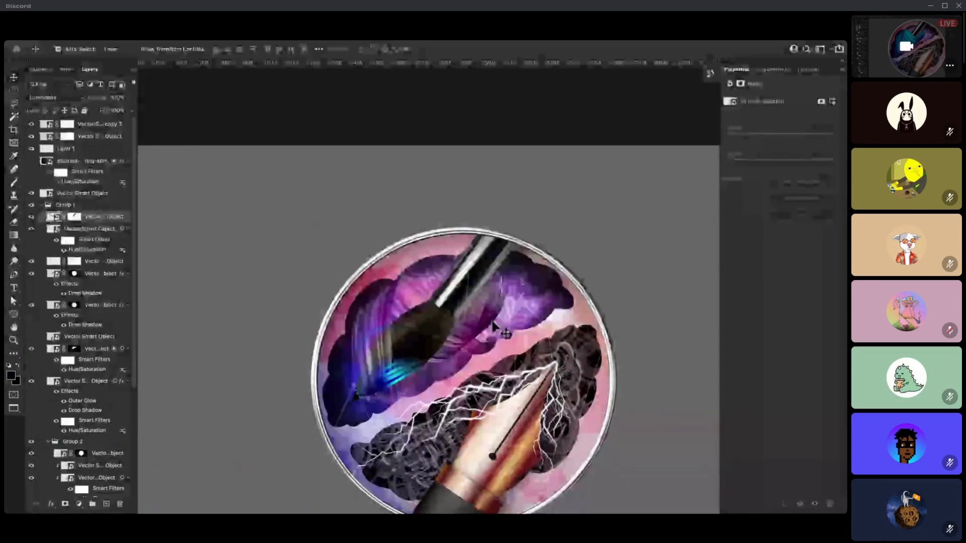
{"action": "key", "text": "shift+plus"}
{"action": "key", "text": "shift+plus"}
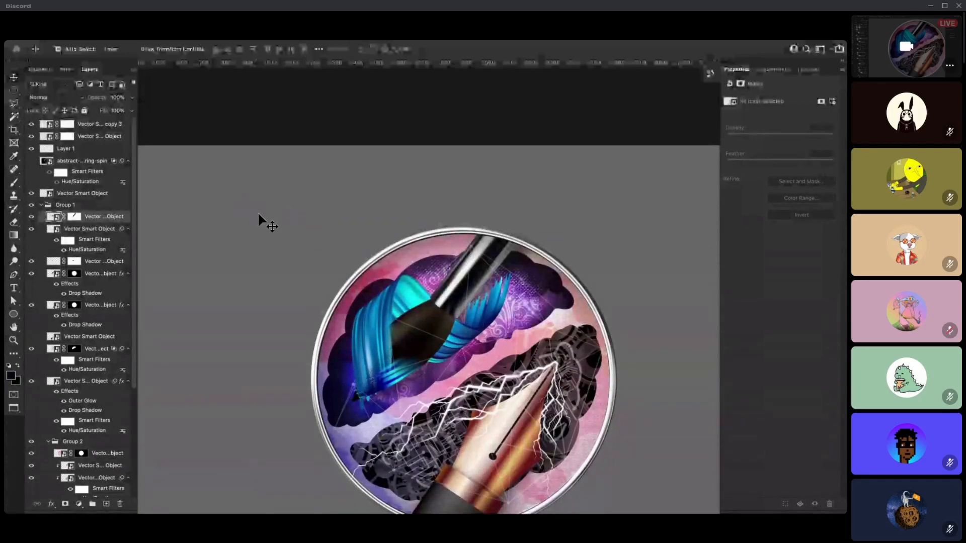
- Try the Screen blend mode on the main blue ribbon stroke and set it back to Normal
{"action": "key", "text": "shift+plus"}
{"action": "key", "text": "shift+plus"}
{"action": "key", "text": "shift+plus"}
{"action": "key", "text": "shift+plus"}
{"action": "key", "text": "shift+plus"}
{"action": "key", "text": "shift+plus"}
{"action": "key", "text": "shift+plus"}
{"action": "key", "text": "shift+plus"}
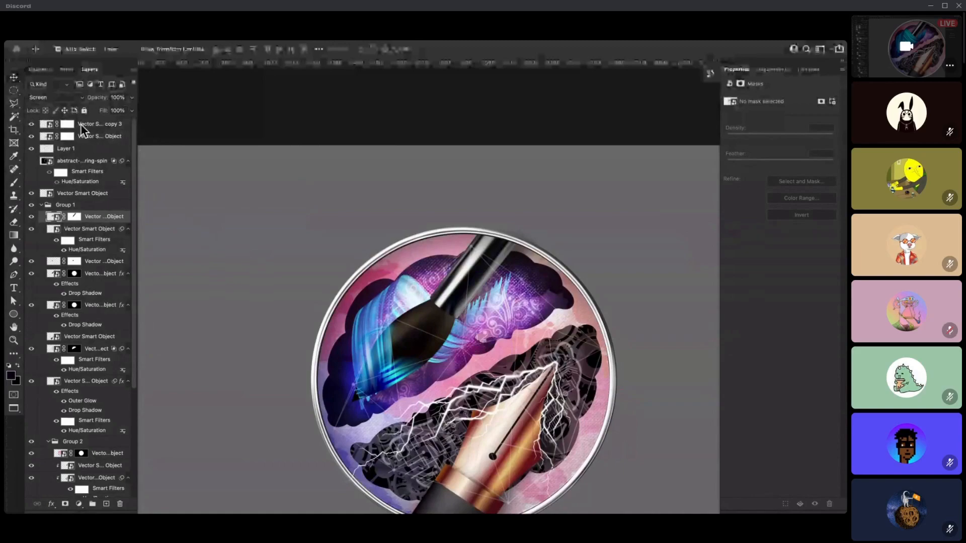
{"action": "left_click", "coordinate": [54, 98]}
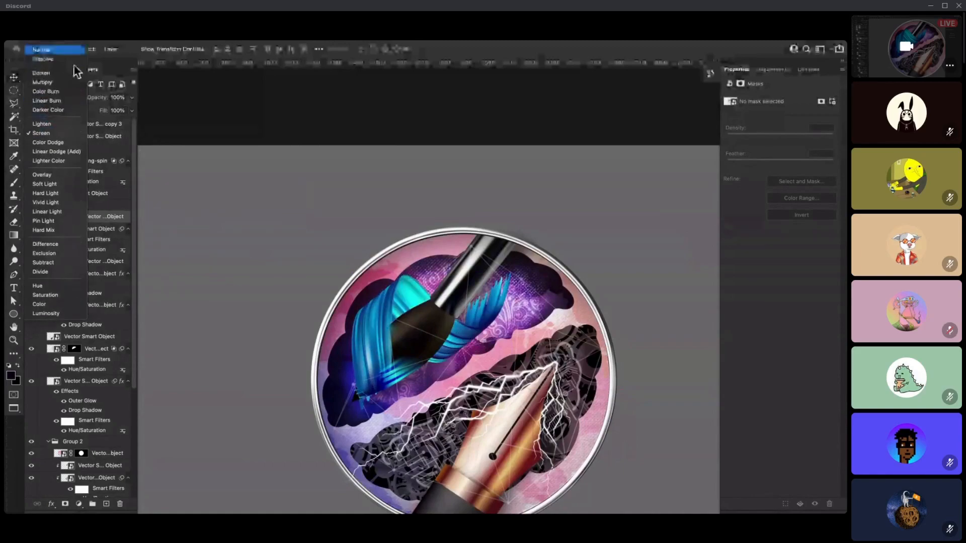
{"action": "left_click", "coordinate": [59, 51]}
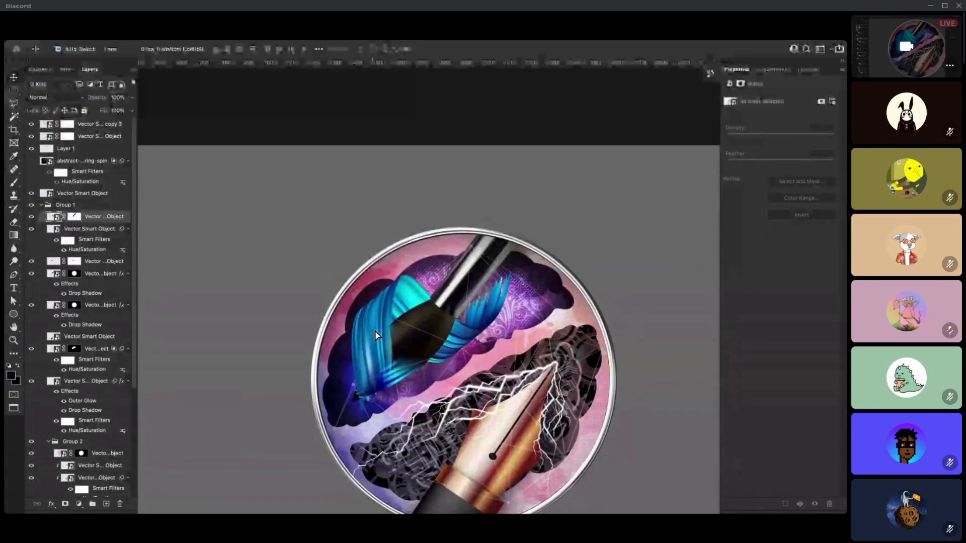
- Select both blue acrylic stroke layers around the paintbrush and delete them
{"action": "left_click_drag", "start_coordinate": [372, 328], "coordinate": [370, 325]}
{"action": "left_click_drag", "start_coordinate": [395, 322], "coordinate": [395, 322]}
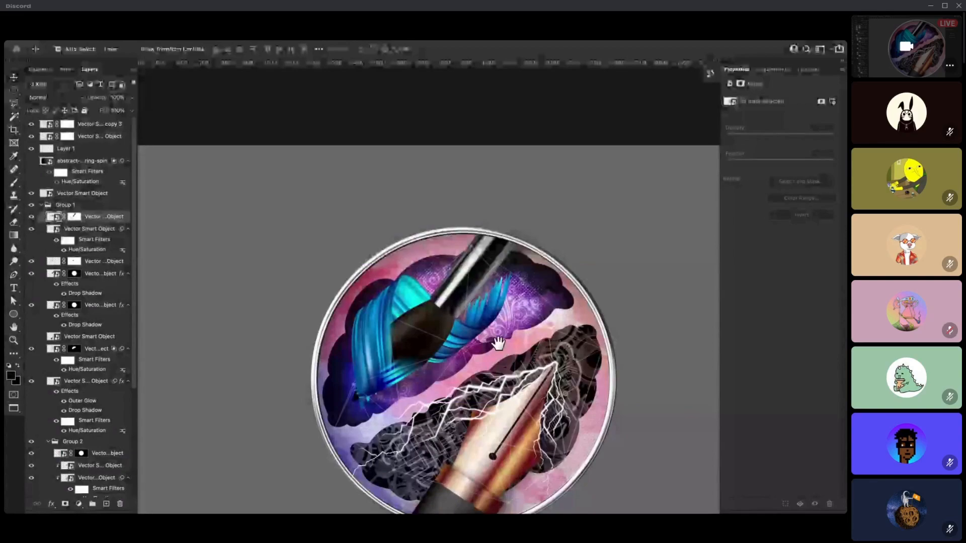
{"action": "scroll", "coordinate": [491, 329], "scroll_direction": "down", "scroll_amount": 2}
{"action": "scroll", "coordinate": [477, 302], "scroll_direction": "down", "scroll_amount": 2}
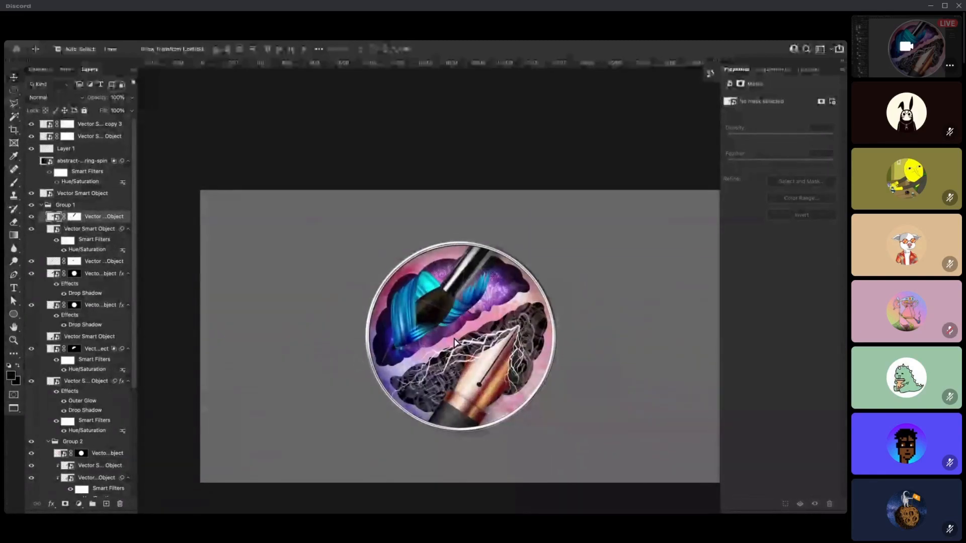
{"action": "mouse_move", "coordinate": [414, 344]}
{"action": "left_mouse_down"}
{"action": "mouse_move", "coordinate": [421, 306]}
{"action": "mouse_move", "coordinate": [442, 345]}
{"action": "mouse_move", "coordinate": [459, 340]}
{"action": "mouse_move", "coordinate": [469, 322]}
{"action": "left_mouse_up"}
{"action": "left_click", "coordinate": [468, 286], "text": "shift"}
{"action": "key", "text": "Delete"}
- Set the blend mode of the 40% opacity line-network Smart Object in Group 1 to Linear Dodge (Add)
{"action": "key", "text": "shift+plus"}
{"action": "key", "text": "shift+plus"}
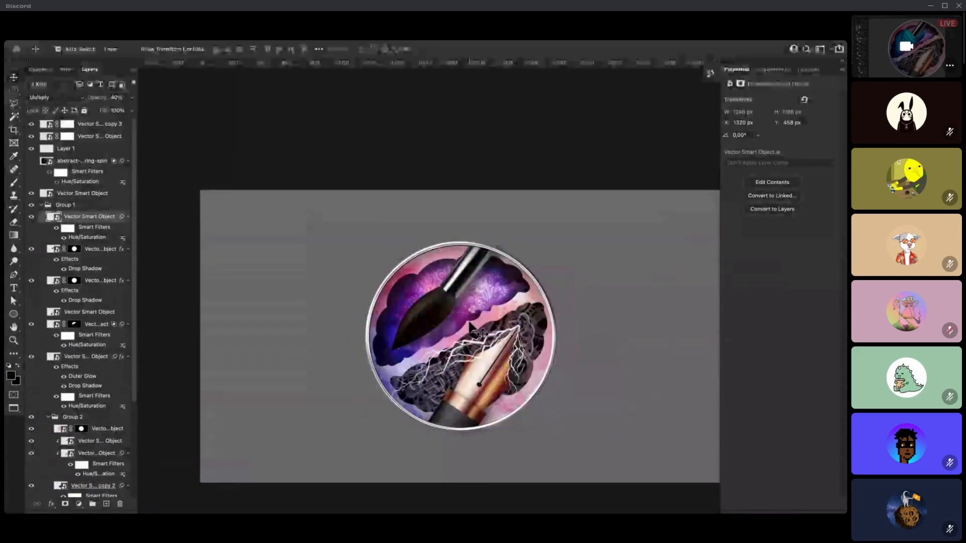
{"action": "key", "text": "shift+plus"}
{"action": "key", "text": "shift+plus"}
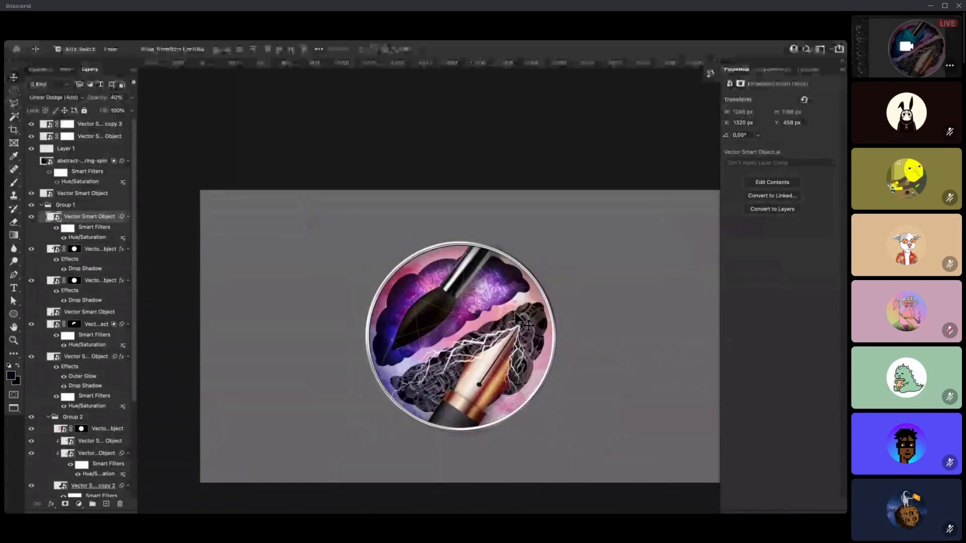
{"action": "scroll", "coordinate": [469, 312], "scroll_direction": "up", "scroll_amount": 2}
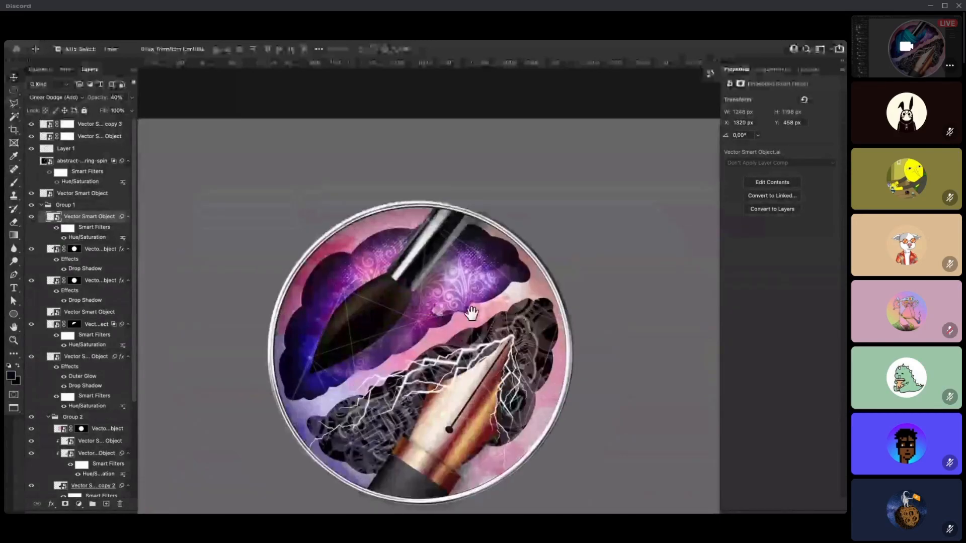
{"action": "scroll", "coordinate": [422, 342], "scroll_direction": "up", "scroll_amount": 1}
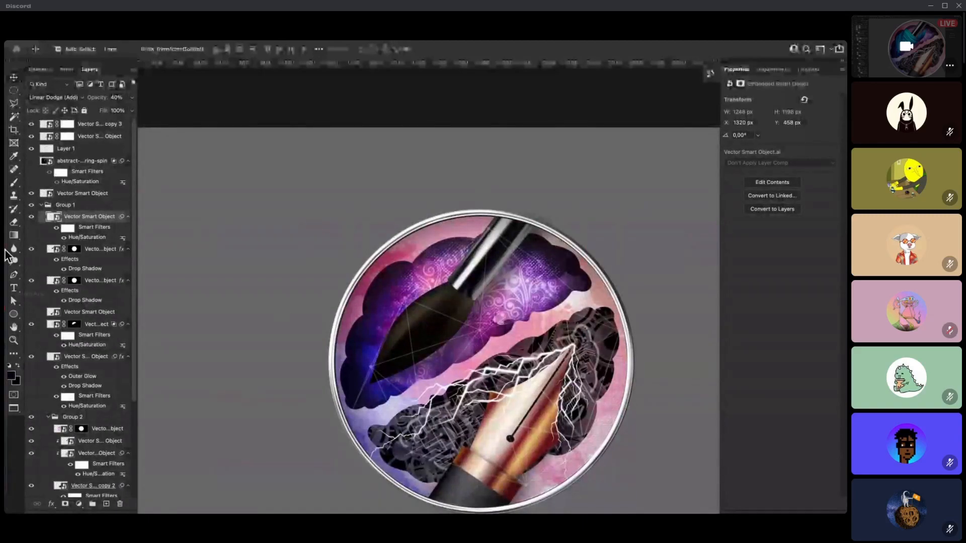
- Select the paintbrush Smart Object and add a new empty layer directly above it for painting, undoing the black test dab
{"action": "left_click", "coordinate": [451, 301]}
{"action": "left_click_drag", "start_coordinate": [450, 297], "coordinate": [458, 276]}
{"action": "key", "text": "ctrl+z"}
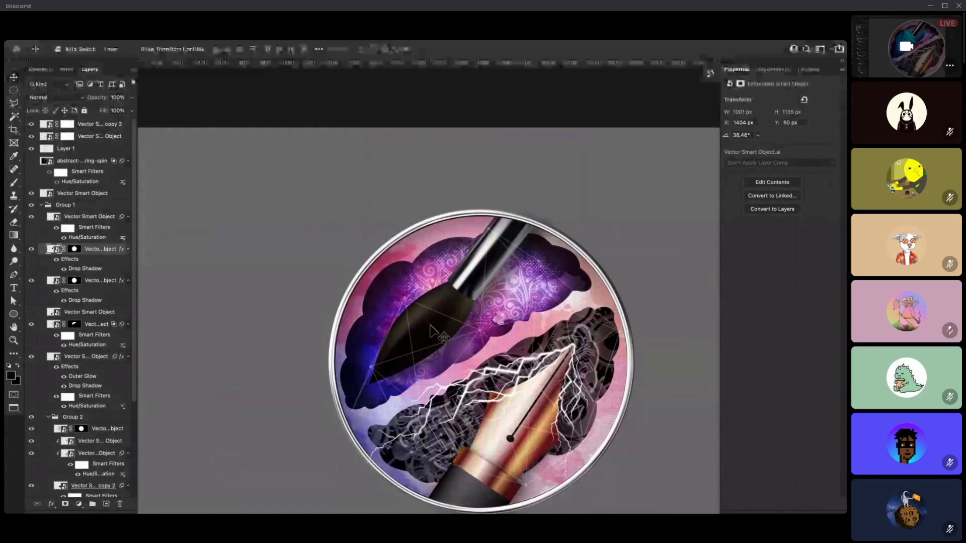
{"action": "key", "text": "b"}
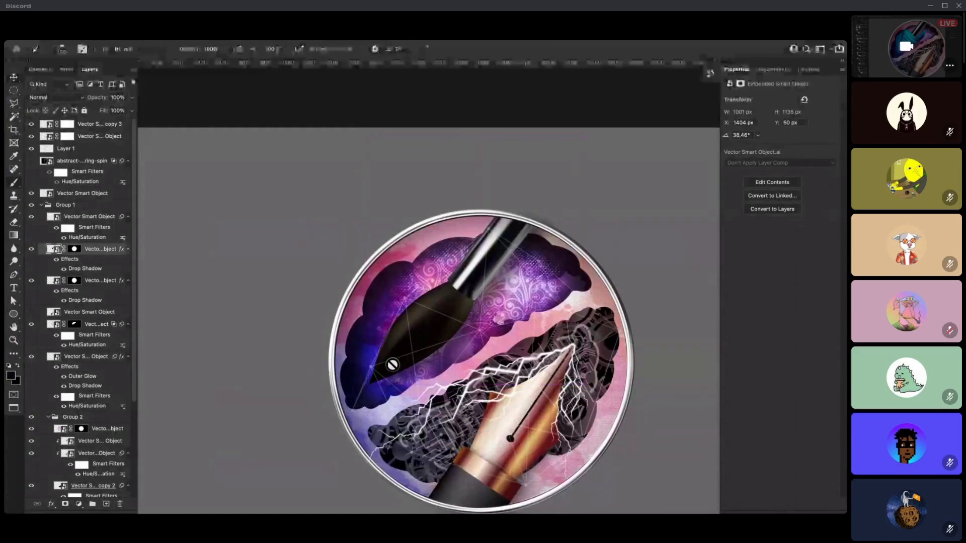
{"action": "left_click", "coordinate": [106, 504]}
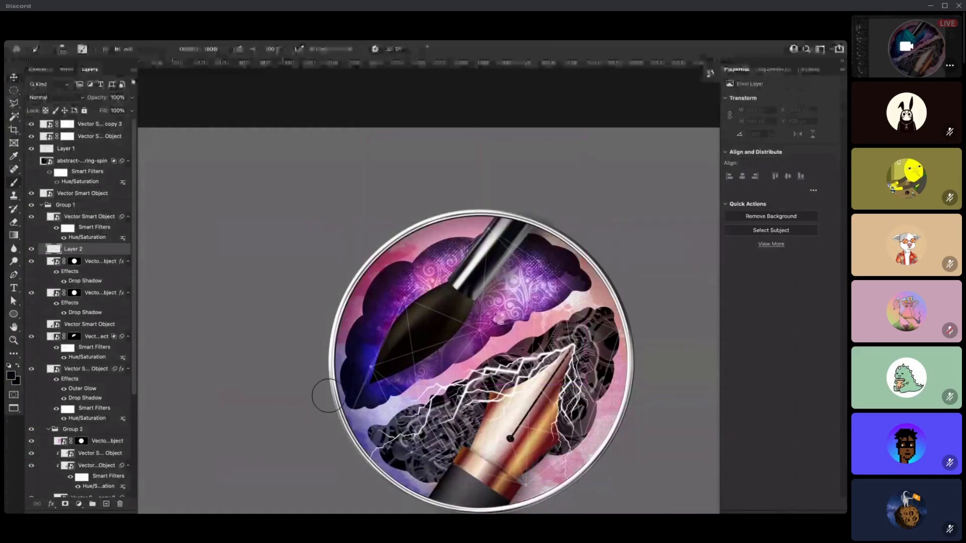
{"action": "left_click", "coordinate": [383, 373]}
{"action": "key", "text": "ctrl+z"}
- Sample a crimson pink from the artwork above the paintbrush and paint it along the lower edge of the bristle tip
{"action": "key", "text": "i"}
{"action": "left_click", "coordinate": [401, 290]}
{"action": "left_click_drag", "start_coordinate": [401, 290], "coordinate": [385, 250]}
{"action": "key", "text": "b"}
{"action": "mouse_move", "coordinate": [407, 360]}
{"action": "left_mouse_down"}
{"action": "mouse_move", "coordinate": [370, 382]}
{"action": "mouse_move", "coordinate": [410, 363]}
{"action": "left_mouse_up"}
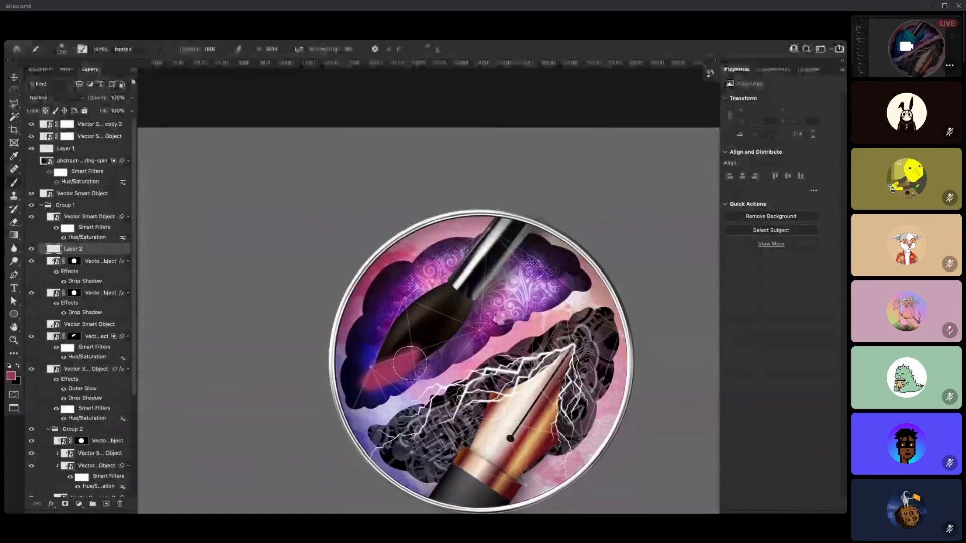
- Sample a dark purple from the cloud shape and paint it along the upper edge of the bristle tip
{"action": "key", "text": "i"}
{"action": "left_click_drag", "start_coordinate": [409, 276], "coordinate": [406, 290]}
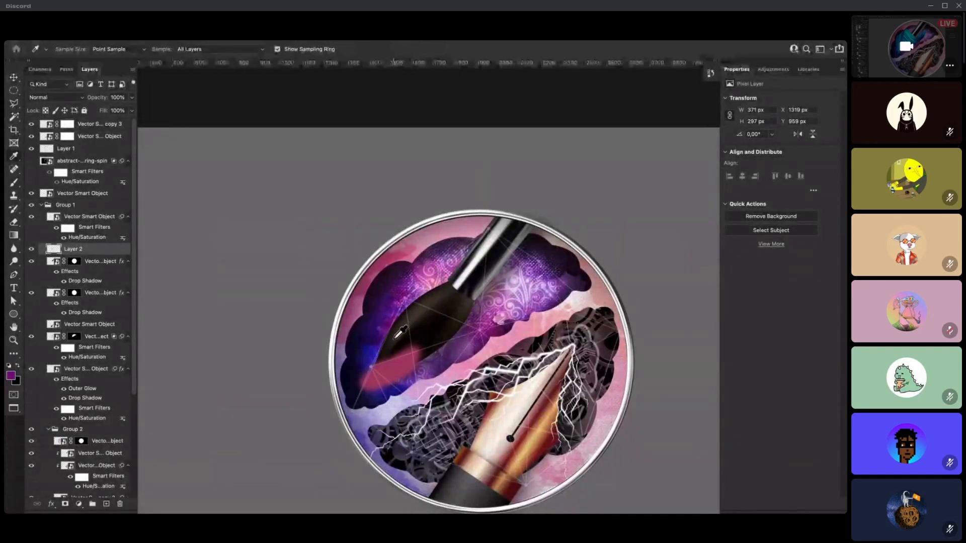
{"action": "key", "text": "b"}
{"action": "left_click_drag", "start_coordinate": [386, 349], "coordinate": [365, 376]}
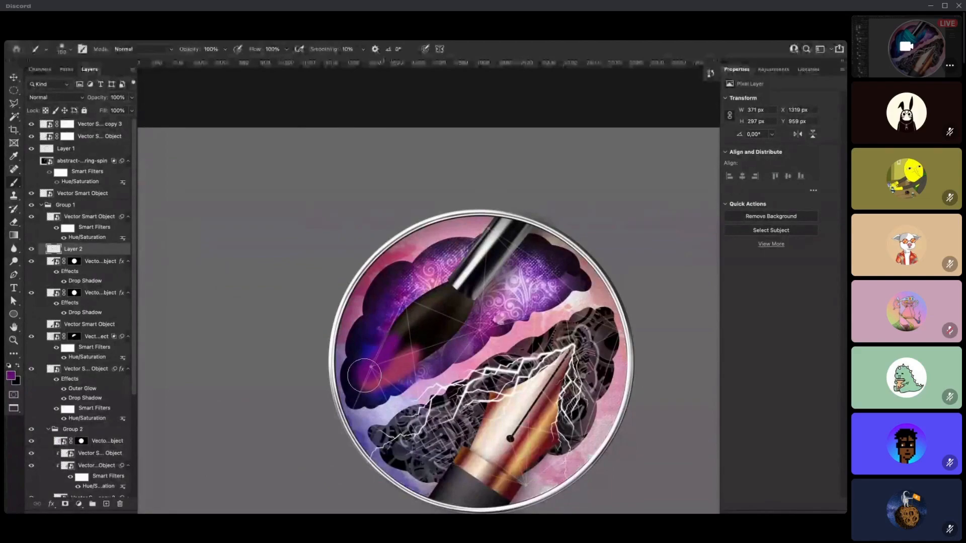
- Sample a light violet from the swirl pattern and paint a soft highlight over the middle of the bristle tip
{"action": "key", "text": "i"}
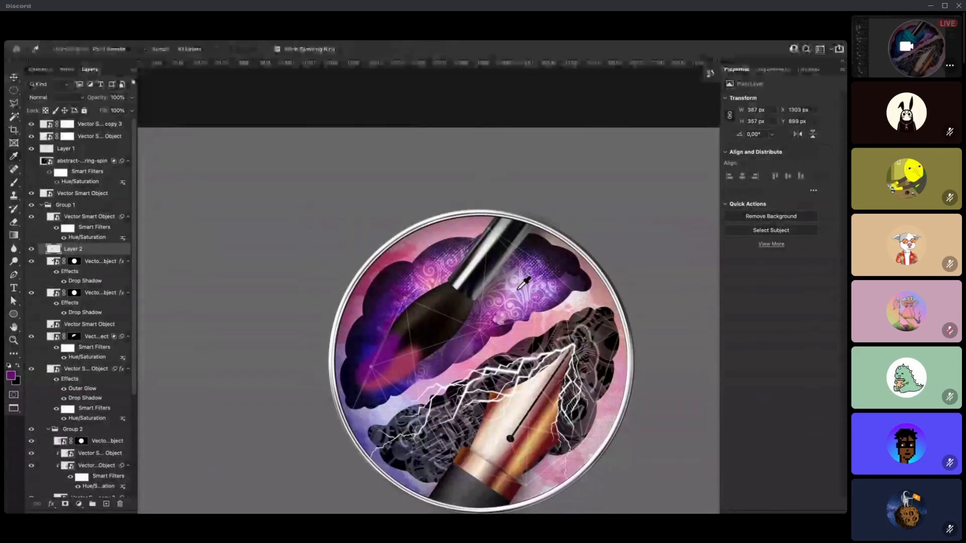
{"action": "left_click_drag", "start_coordinate": [520, 291], "coordinate": [520, 291]}
{"action": "key", "text": "b"}
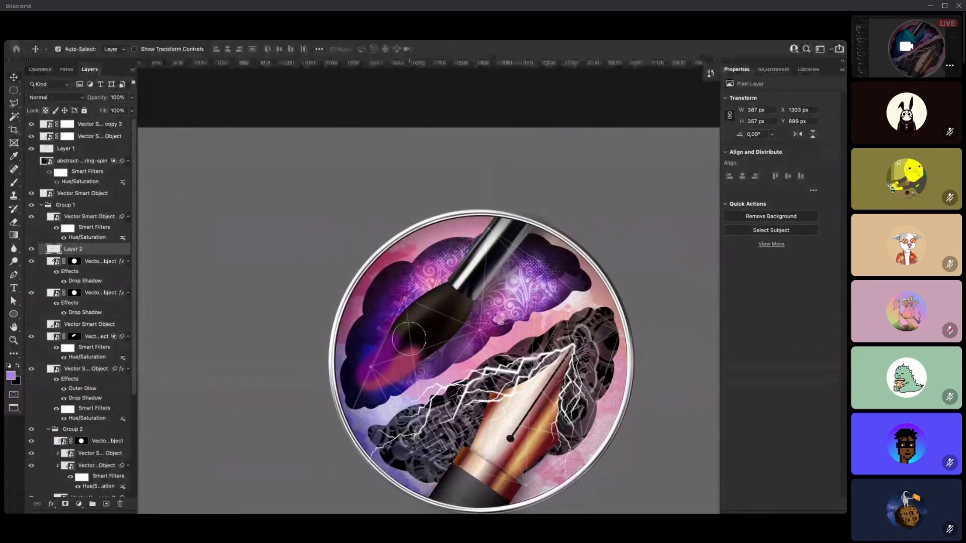
{"action": "mouse_move", "coordinate": [388, 362]}
{"action": "left_mouse_down"}
{"action": "mouse_move", "coordinate": [362, 375]}
{"action": "mouse_move", "coordinate": [429, 355]}
{"action": "mouse_move", "coordinate": [427, 339]}
{"action": "mouse_move", "coordinate": [397, 327]}
{"action": "left_mouse_up"}
- Sample a dark blue from the cloud shape and paint it over the end of the bristle tip
{"action": "key", "text": "i"}
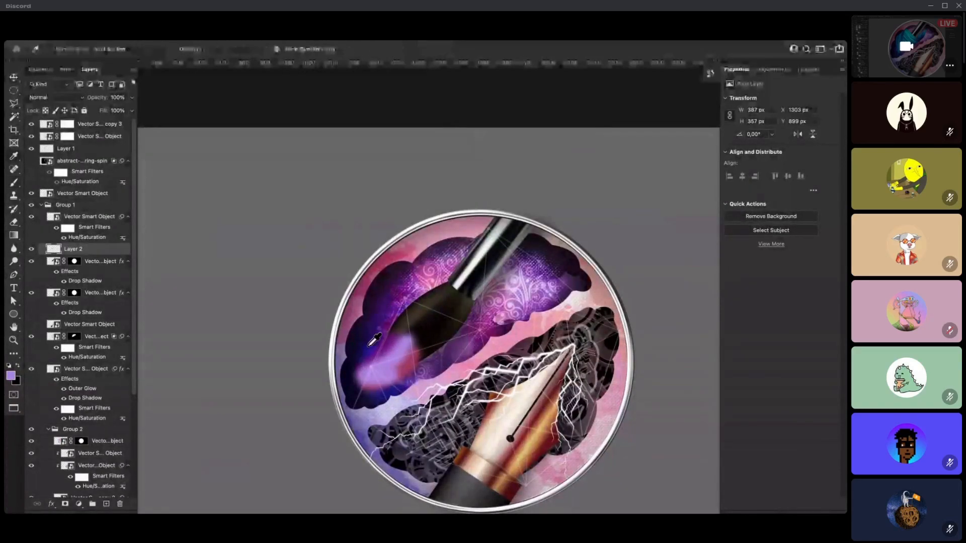
{"action": "key", "text": "v"}
{"action": "key", "text": "b"}
{"action": "mouse_move", "coordinate": [376, 358]}
{"action": "left_mouse_down"}
{"action": "mouse_move", "coordinate": [362, 378]}
{"action": "mouse_move", "coordinate": [414, 363]}
{"action": "left_mouse_up"}
- Load the paintbrush's outline as a selection and add it as a layer mask on Layer 2
{"action": "key", "text": "v"}
{"action": "mouse_move", "coordinate": [407, 324]}
{"action": "left_mouse_down"}
{"action": "mouse_move", "coordinate": [422, 333]}
{"action": "mouse_move", "coordinate": [388, 335]}
{"action": "left_mouse_up"}
{"action": "mouse_move", "coordinate": [67, 258]}
{"action": "left_mouse_down"}
{"action": "mouse_move", "coordinate": [54, 253]}
{"action": "mouse_move", "coordinate": [60, 267]}
{"action": "left_mouse_up"}
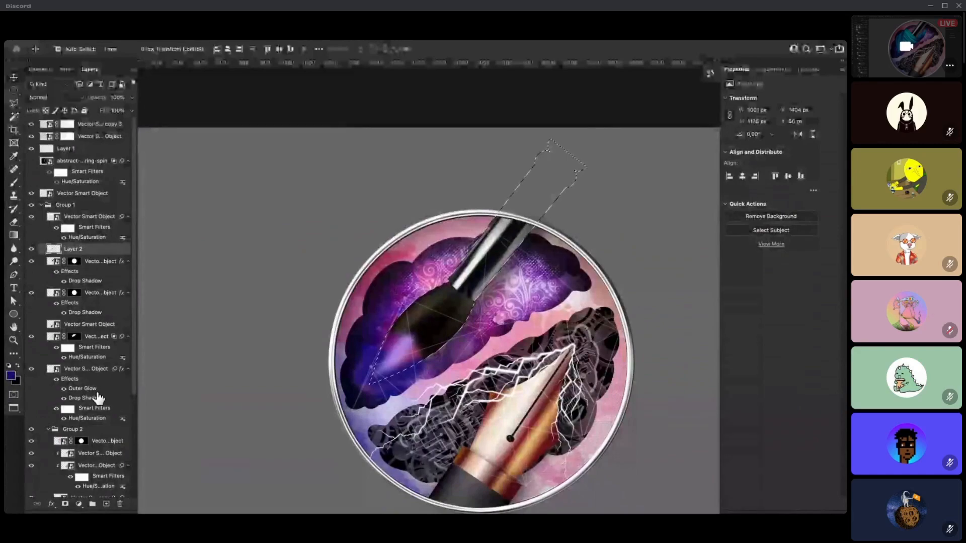
{"action": "left_click", "coordinate": [65, 503]}
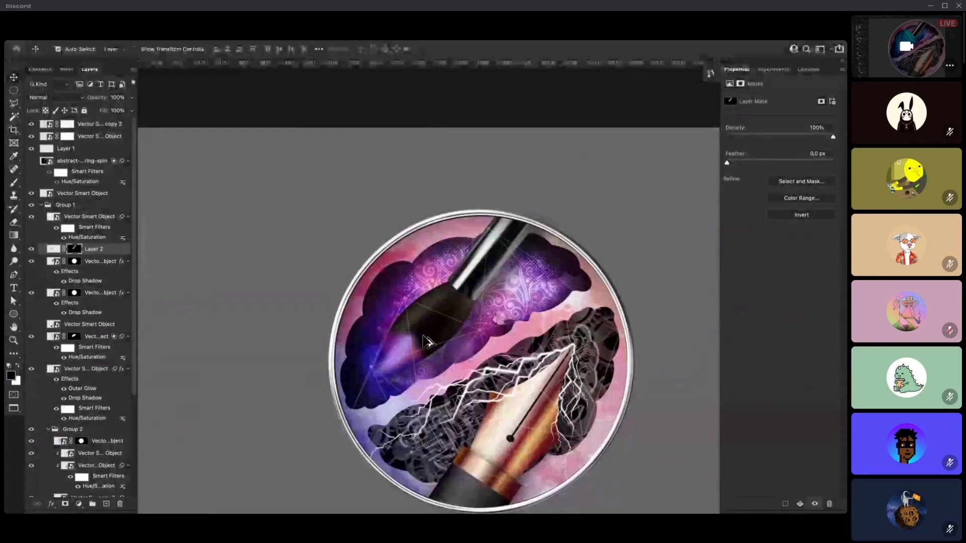
- Split Layer 2's Blend If sliders for the underlying layer to 0/24 for the shadows and 196/234 for the highlights
{"action": "scroll", "coordinate": [423, 335], "scroll_direction": "up", "scroll_amount": 2}
{"action": "double_click", "coordinate": [126, 261]}
{"action": "key", "text": "alt"}
{"action": "left_click_drag", "start_coordinate": [212, 286], "coordinate": [232, 291]}
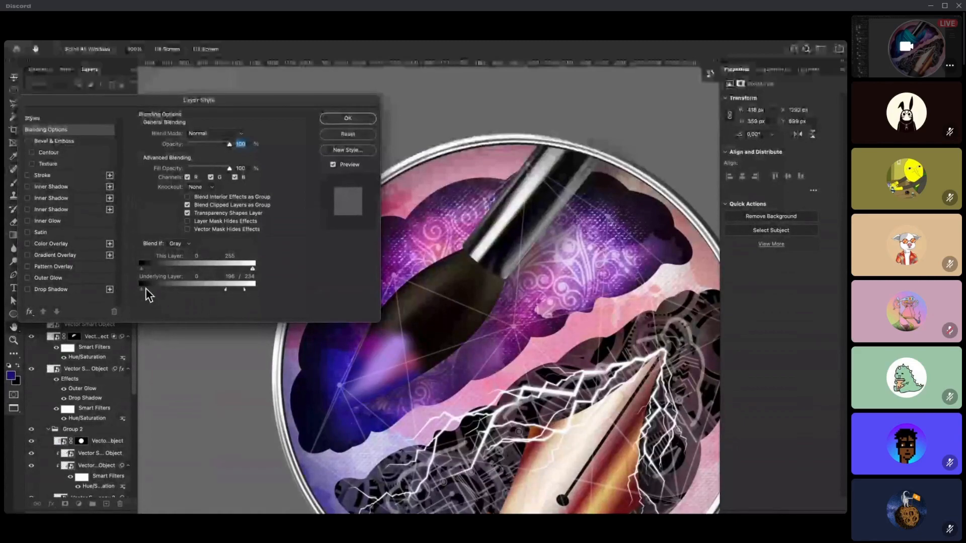
{"action": "mouse_move", "coordinate": [143, 290]}
{"action": "left_mouse_down"}
{"action": "mouse_move", "coordinate": [158, 292]}
{"action": "mouse_move", "coordinate": [149, 292]}
{"action": "left_mouse_up"}
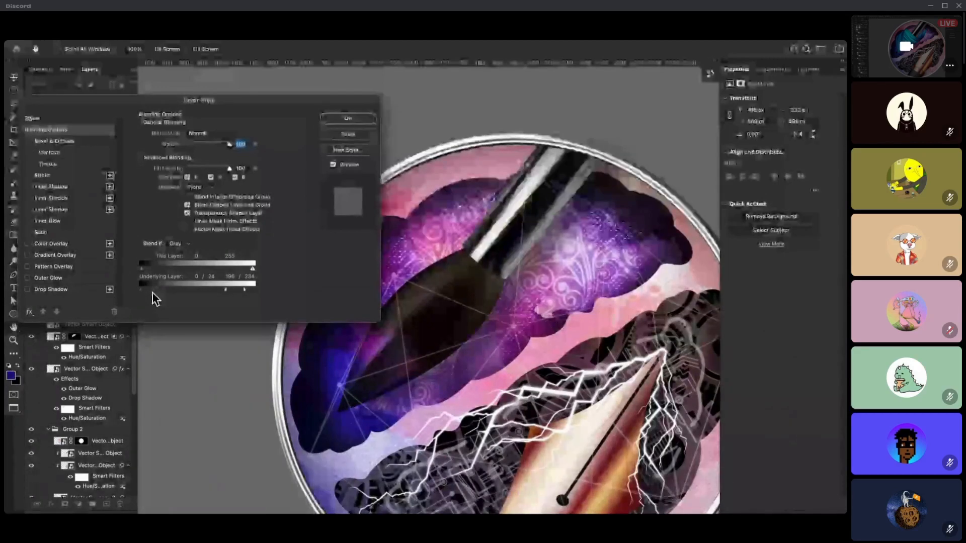
{"action": "left_click", "coordinate": [348, 119]}
- Enlarge Layer 2's painted colour to about 578 × 497 px and shift it slightly upward over the bristles
{"action": "key", "text": "ctrl+t"}
{"action": "left_click_drag", "start_coordinate": [443, 314], "coordinate": [471, 287]}
{"action": "left_click_drag", "start_coordinate": [431, 334], "coordinate": [439, 323]}
{"action": "key", "text": "Return"}
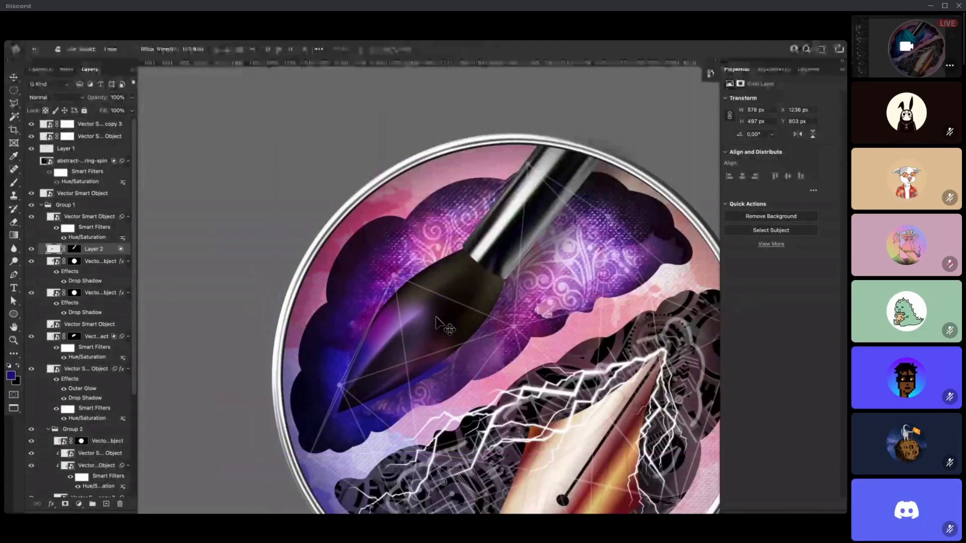
{"action": "key", "text": "shift+Up"}
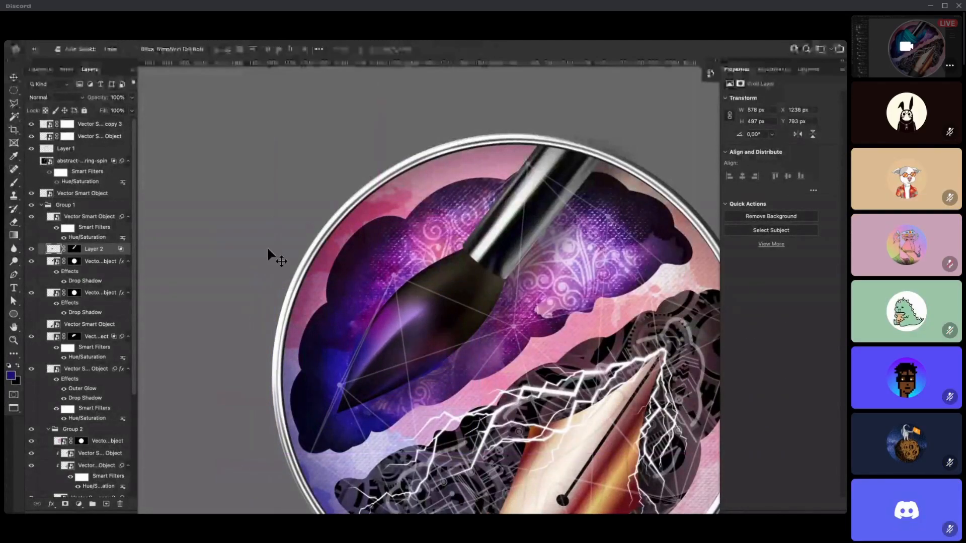
- Try filling the paintbrush-shaped selection on Layer 2 with the foreground and background colours, undo the fills and deselect
{"action": "left_click", "coordinate": [63, 262], "text": "ctrl"}
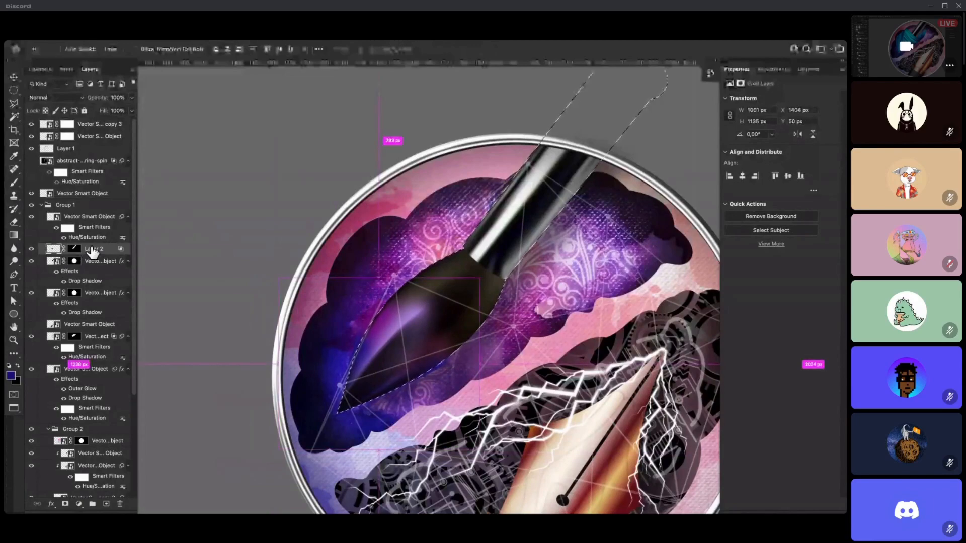
{"action": "key", "text": "alt+BackSpace"}
{"action": "key", "text": "ctrl+z"}
{"action": "key", "text": "ctrl+BackSpace"}
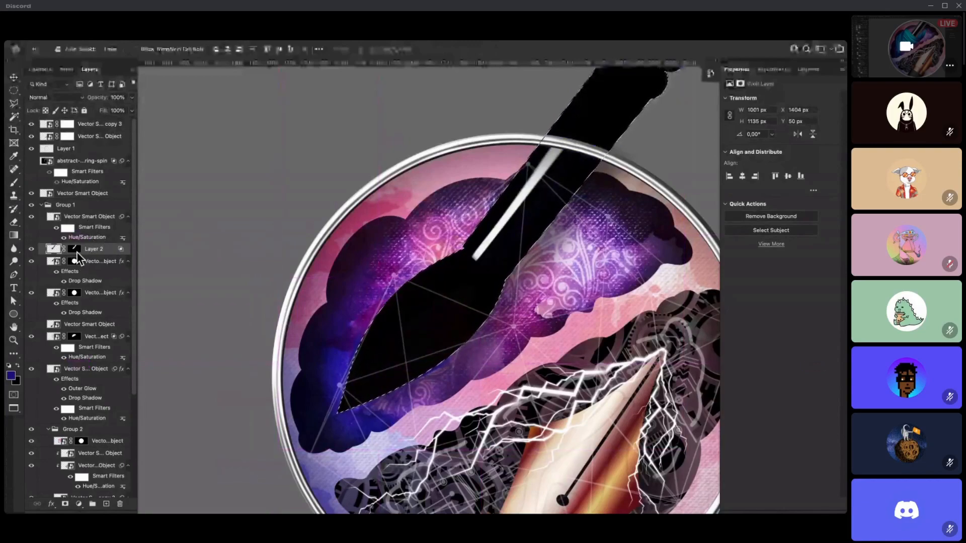
{"action": "key", "text": "ctrl+z"}
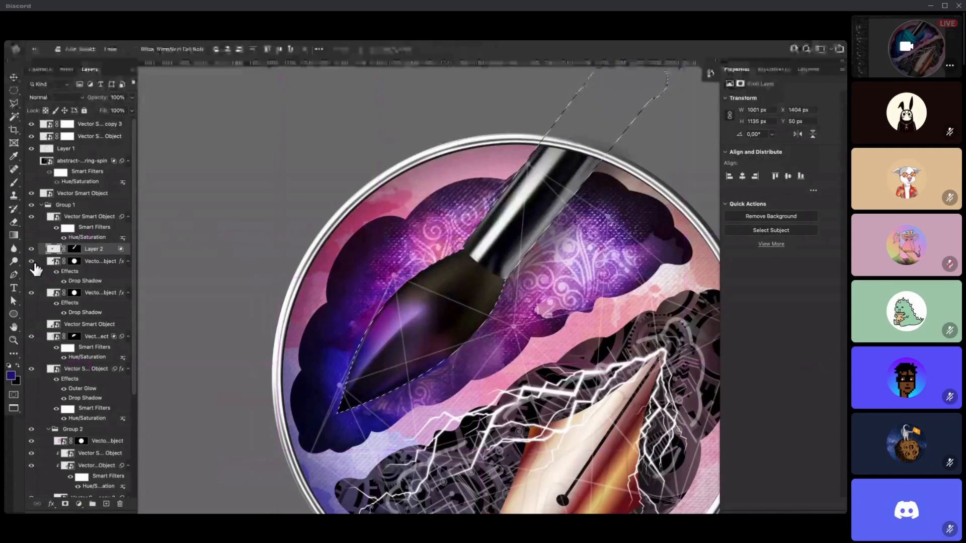
{"action": "left_click", "coordinate": [33, 262]}
{"action": "key", "text": "ctrl+z"}
{"action": "key", "text": "ctrl+z"}
{"action": "key", "text": "ctrl+z"}
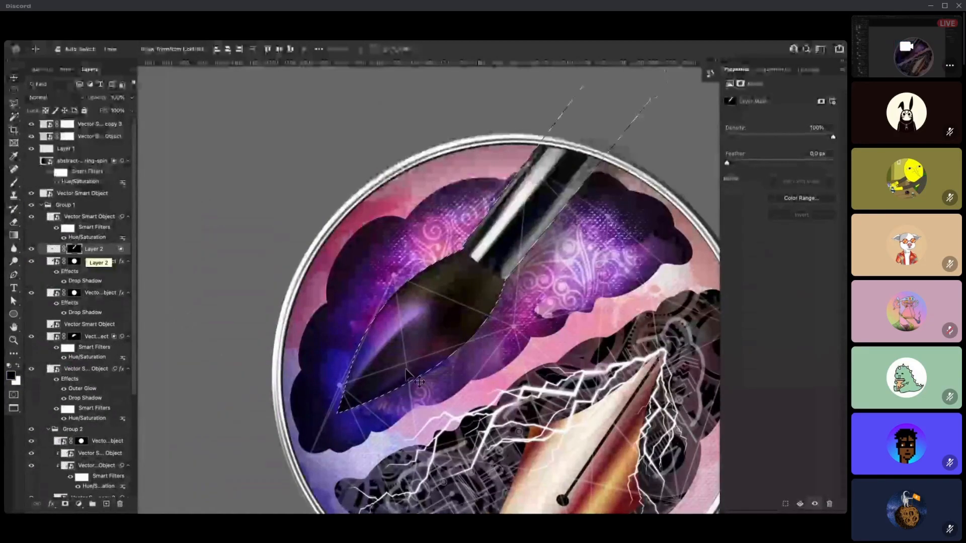
{"action": "key", "text": "ctrl+d"}
- Reposition the painted colour of Layer 2 on the bristles and set the layer's opacity to 67%
{"action": "scroll", "coordinate": [407, 367], "scroll_direction": "down", "scroll_amount": 2}
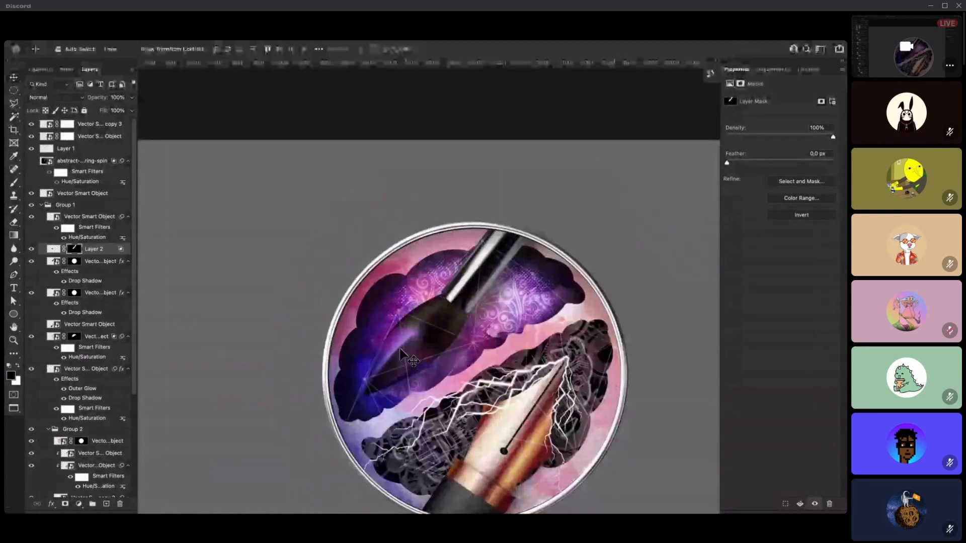
{"action": "left_click_drag", "start_coordinate": [425, 333], "coordinate": [440, 354]}
{"action": "key", "text": "6"}
{"action": "key", "text": "7"}
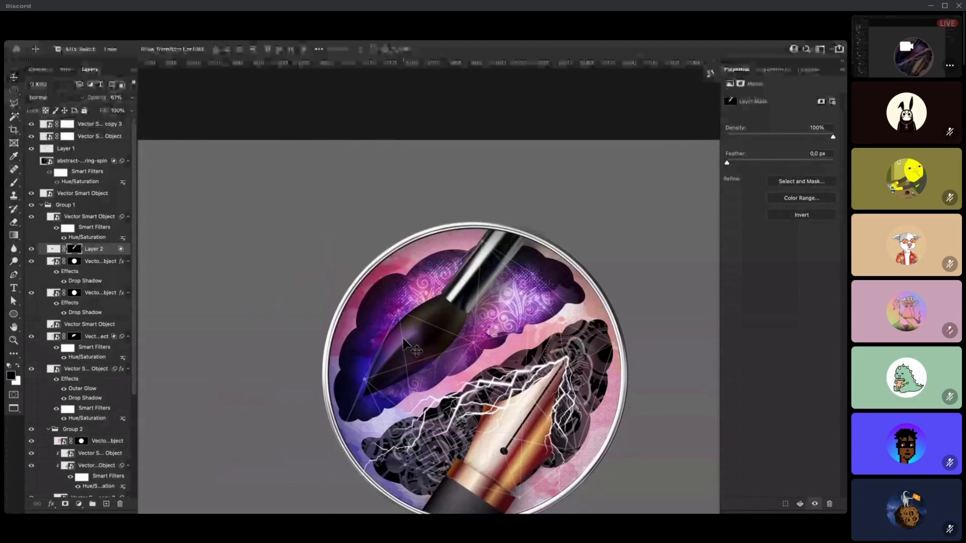
- Trim Layer 2's paint to the paintbrush's outline by removing everything outside it, and clear the selection
{"action": "left_click", "coordinate": [461, 305], "text": "ctrl"}
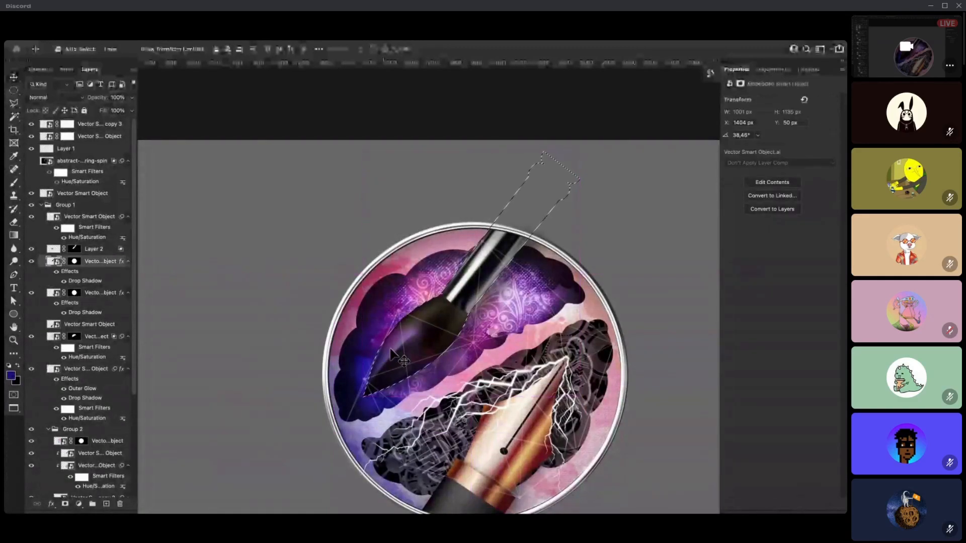
{"action": "left_click", "coordinate": [98, 250]}
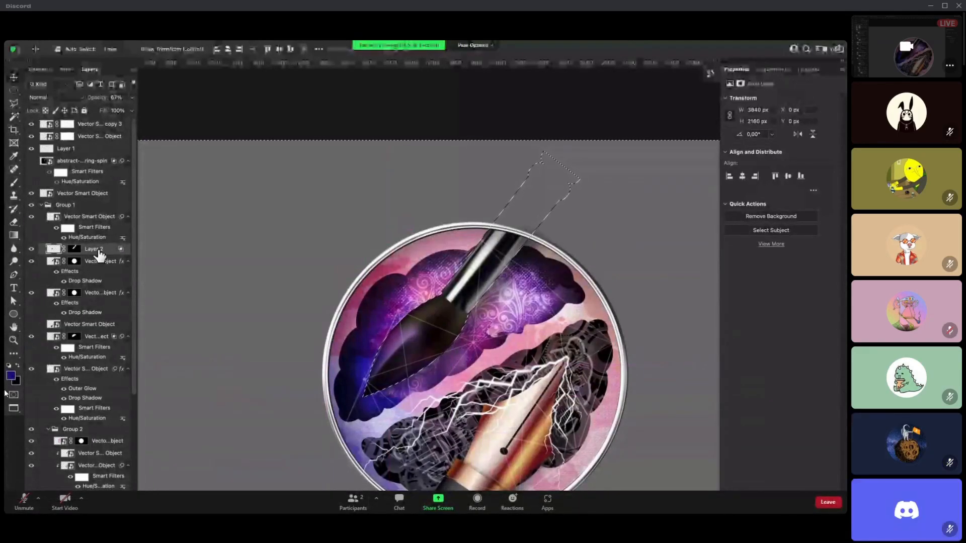
{"action": "key", "text": "ctrl+d"}
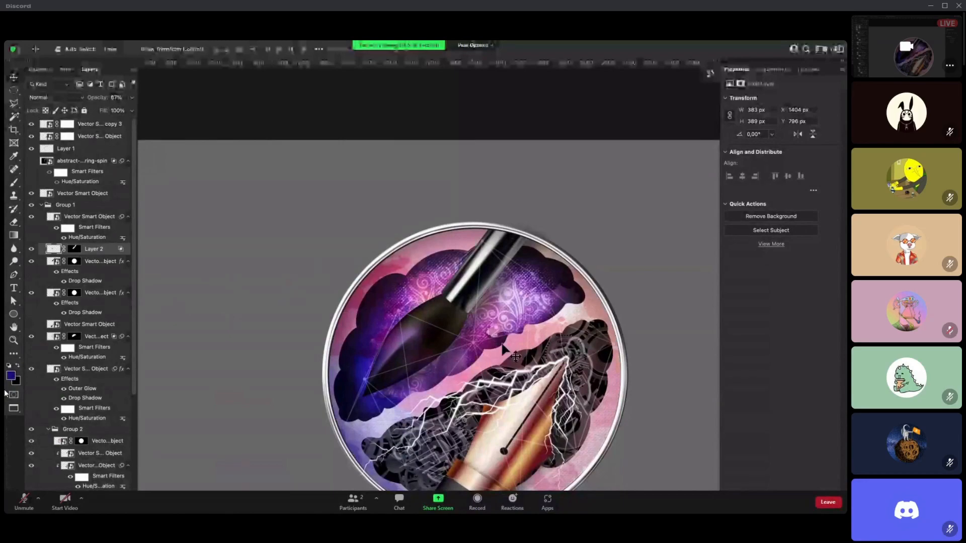
- Move the line-network Smart Object down in Group 1, below the paintbrush and the other masked object with a drop shadow
{"action": "mouse_move", "coordinate": [474, 348]}
{"action": "left_mouse_down"}
{"action": "mouse_move", "coordinate": [461, 353]}
{"action": "mouse_move", "coordinate": [475, 328]}
{"action": "left_mouse_up"}
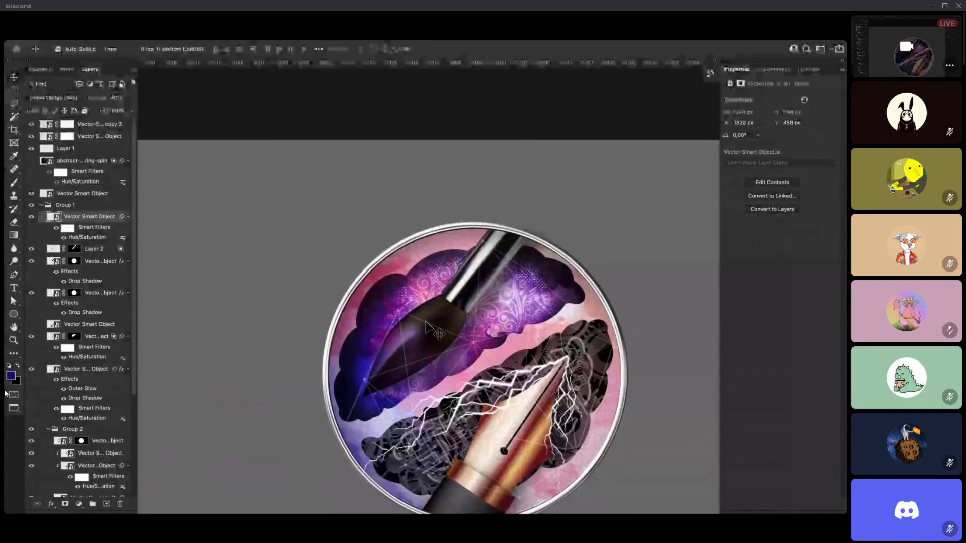
{"action": "key", "text": "ctrl+bracketleft"}
{"action": "key", "text": "ctrl+bracketleft"}
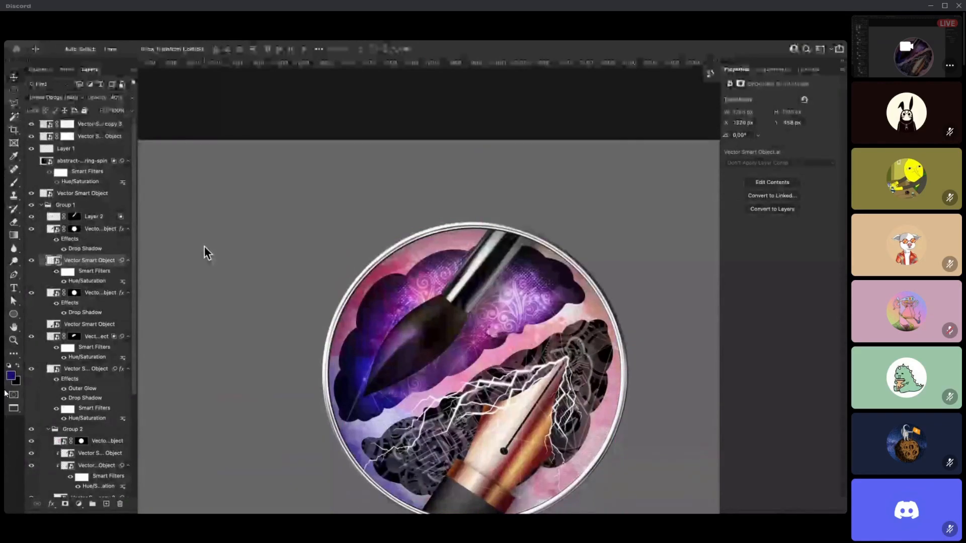
{"action": "key", "text": "ctrl+bracketleft"}
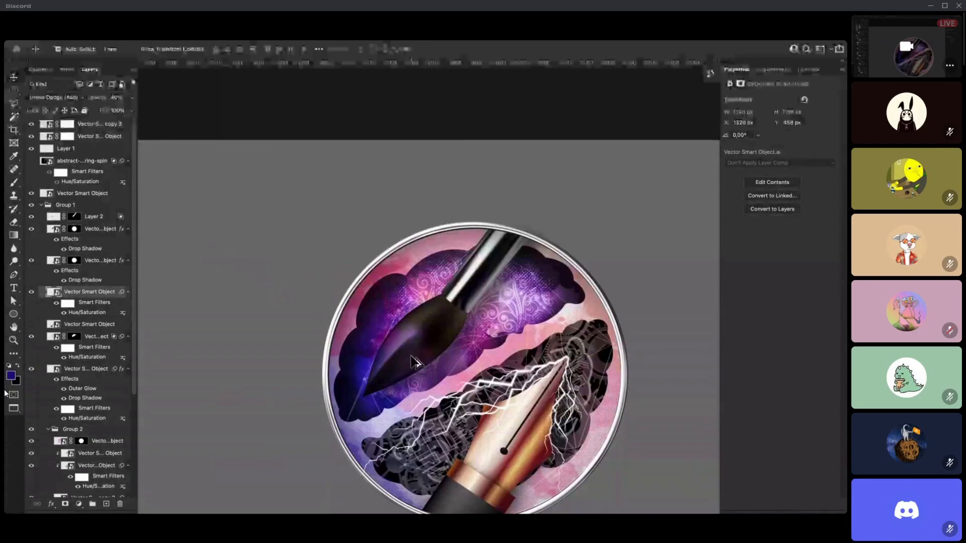
{"action": "scroll", "coordinate": [413, 362], "scroll_direction": "down", "scroll_amount": 2}
{"action": "left_click_drag", "start_coordinate": [503, 378], "coordinate": [517, 355]}
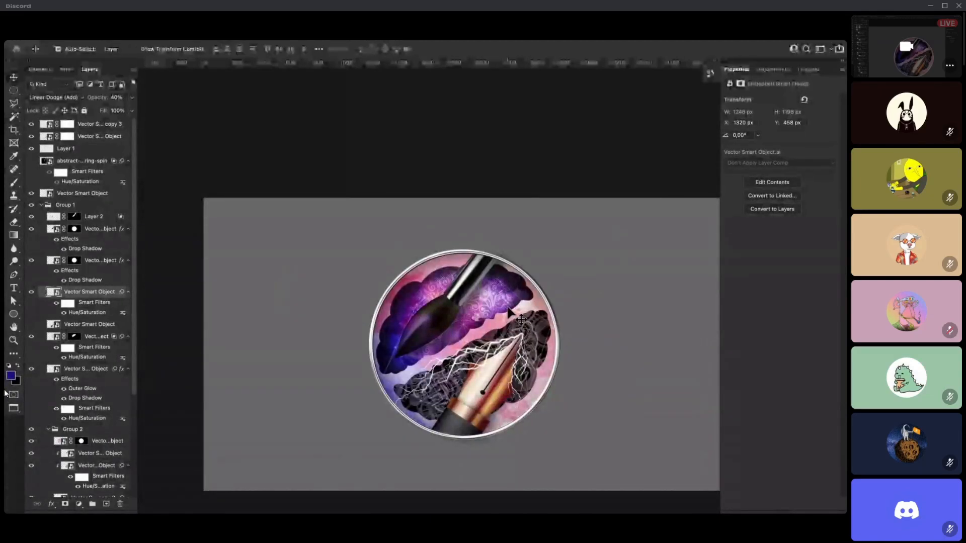
{"action": "left_click_drag", "start_coordinate": [523, 301], "coordinate": [534, 306]}
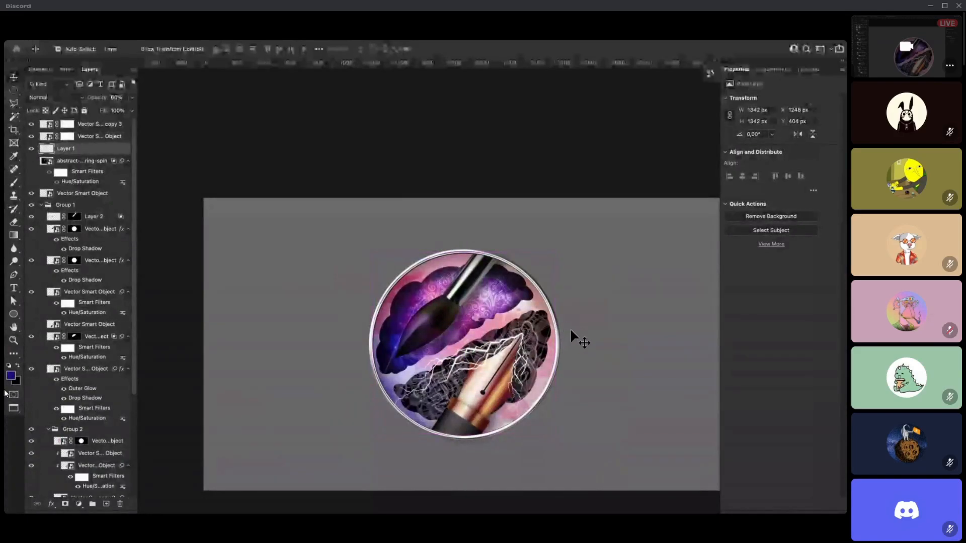
{"action": "left_click", "coordinate": [569, 330]}
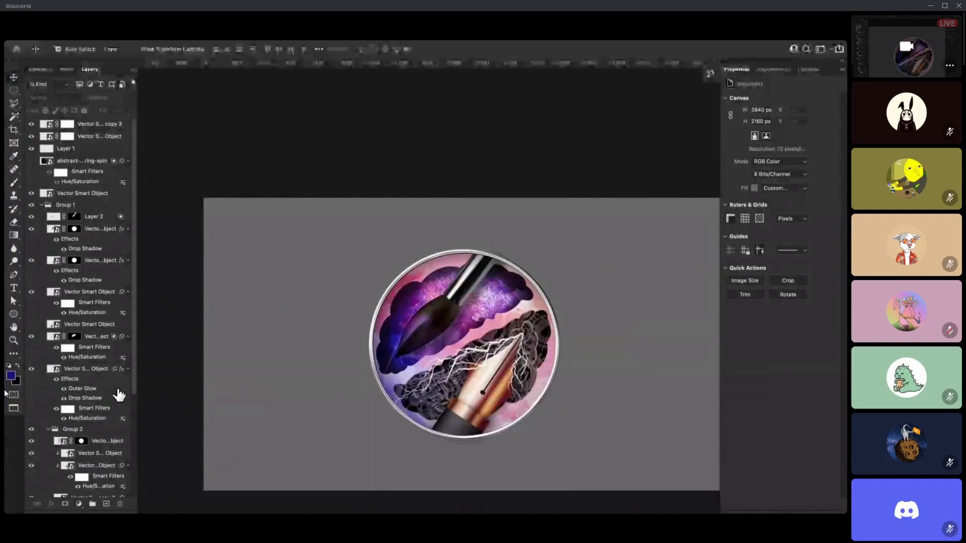
- Place the abstract background image behind the badge, blurred with Gaussian Blur
{"action": "left_click", "coordinate": [20, 442]}
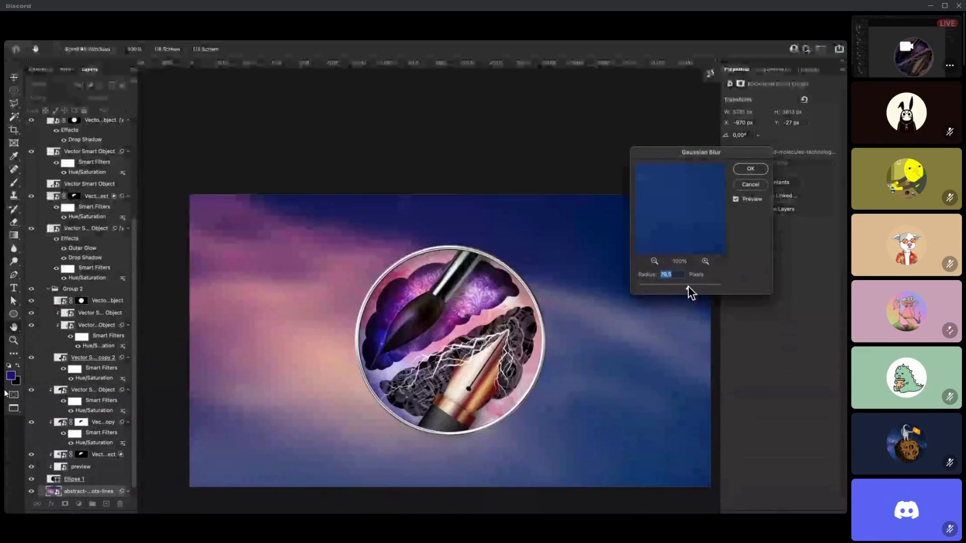
{"action": "left_click", "coordinate": [749, 184]}
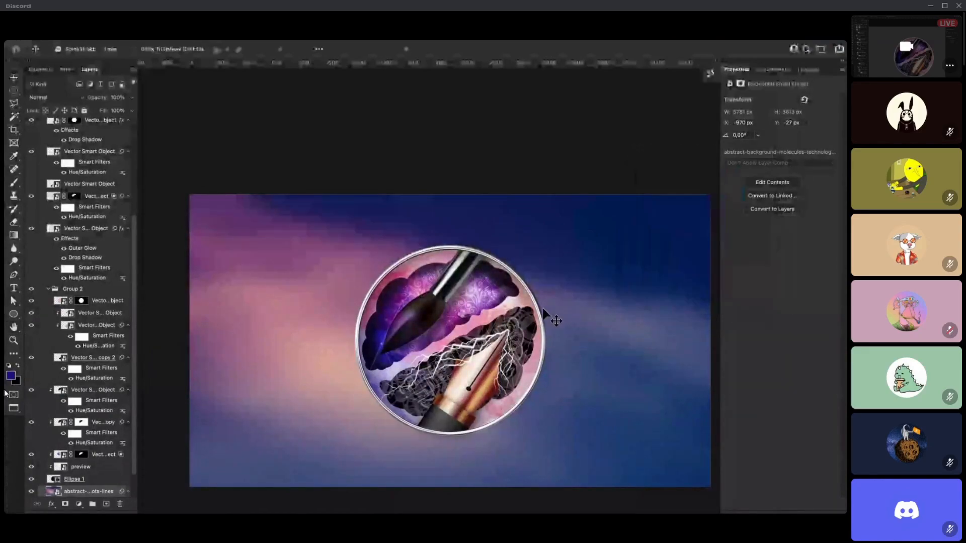
- Select the circular Layer 1 overlay on the badge and set its opacity to 30%
{"action": "mouse_move", "coordinate": [526, 336]}
{"action": "left_mouse_down"}
{"action": "mouse_move", "coordinate": [531, 367]}
{"action": "mouse_move", "coordinate": [524, 343]}
{"action": "left_mouse_up"}
{"action": "key", "text": "ctrl+z"}
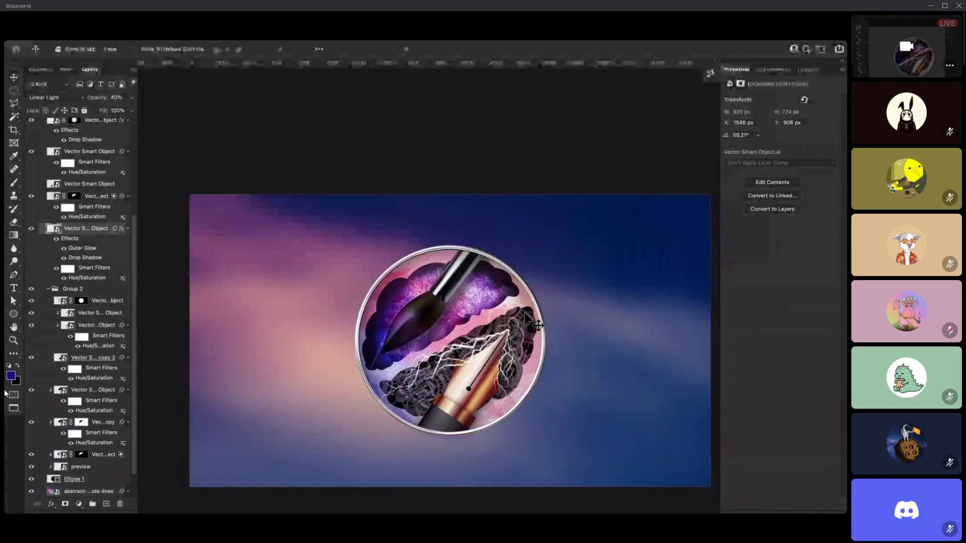
{"action": "mouse_move", "coordinate": [526, 310]}
{"action": "left_mouse_down"}
{"action": "mouse_move", "coordinate": [533, 329]}
{"action": "mouse_move", "coordinate": [509, 276]}
{"action": "mouse_move", "coordinate": [465, 320]}
{"action": "left_mouse_up"}
{"action": "key", "text": "ctrl+z"}
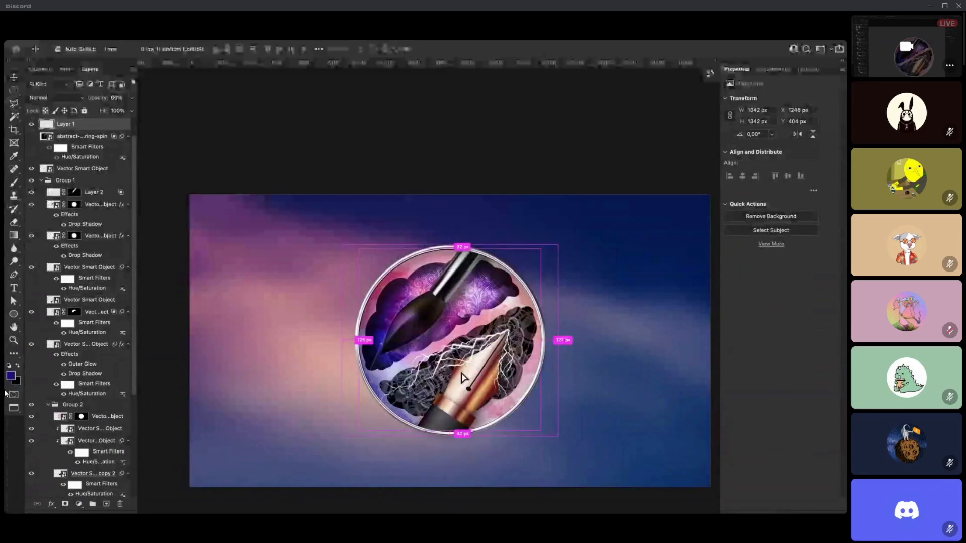
{"action": "mouse_move", "coordinate": [476, 282]}
{"action": "left_mouse_down"}
{"action": "mouse_move", "coordinate": [358, 388]}
{"action": "mouse_move", "coordinate": [501, 284]}
{"action": "left_mouse_up"}
{"action": "key", "text": "3"}
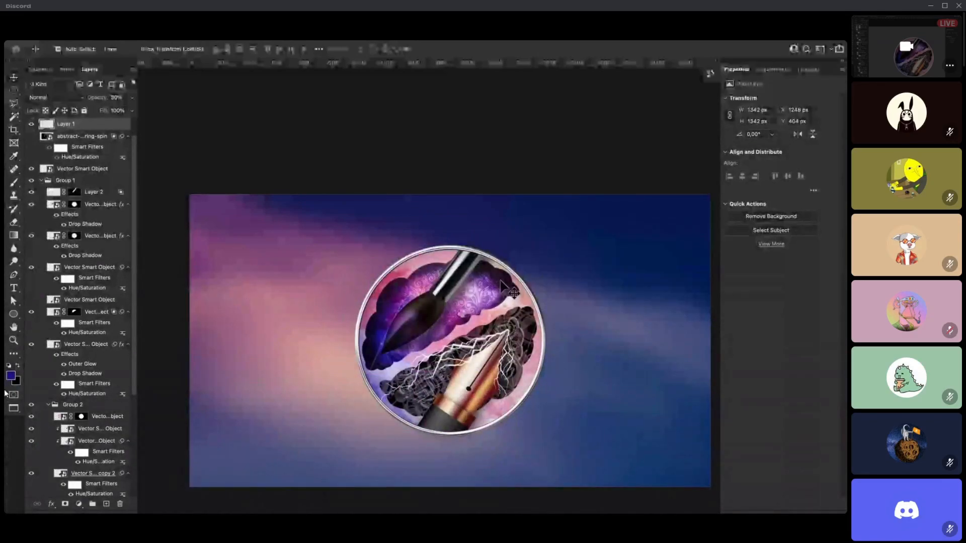
- With the blurred background layer active, draw a circular selection slightly below the badge and reset the colours to black and white
{"action": "left_click", "coordinate": [563, 297]}
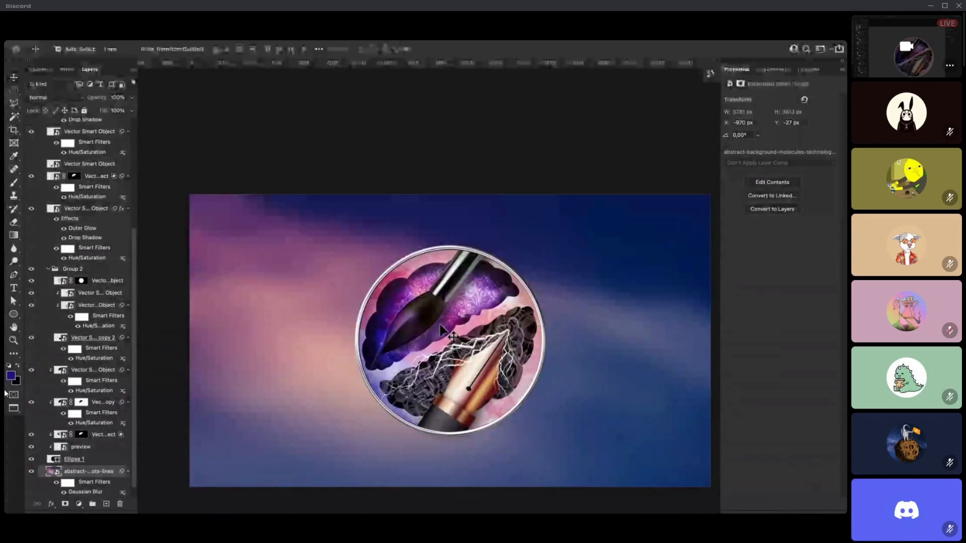
{"action": "left_click", "coordinate": [13, 90]}
{"action": "left_click_drag", "start_coordinate": [343, 272], "coordinate": [589, 410]}
{"action": "left_click_drag", "start_coordinate": [480, 395], "coordinate": [490, 375]}
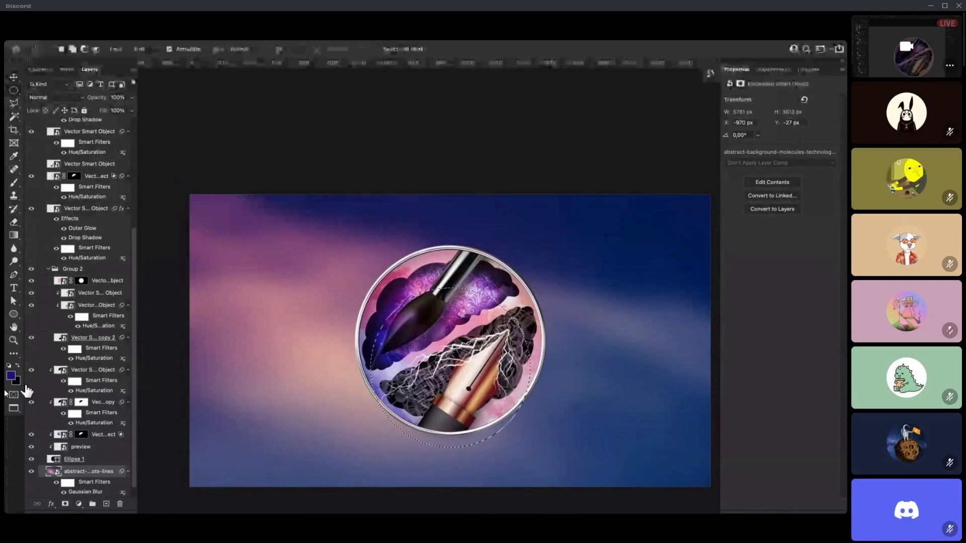
{"action": "key", "text": "d"}
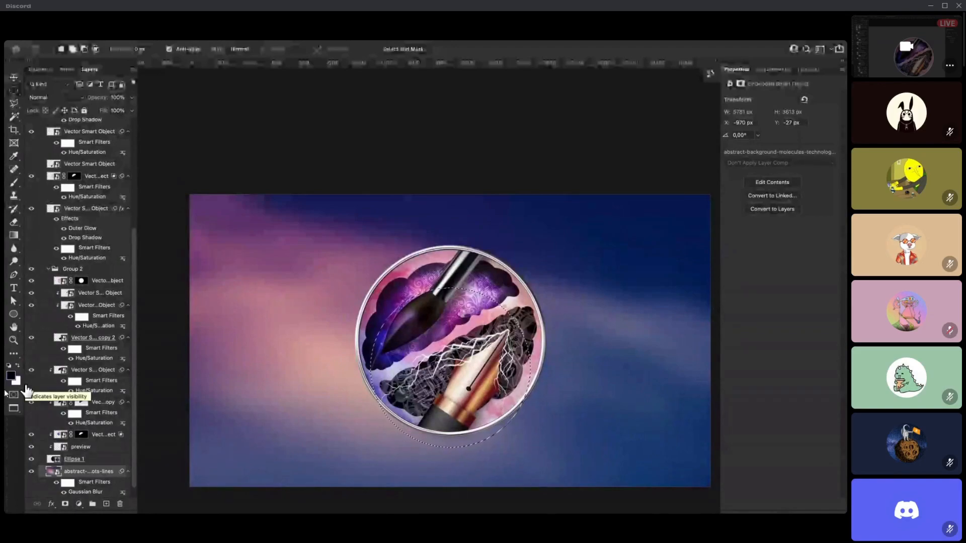
- Try raising the blurred background layer into the badge's clipped layers, and return it below Ellipse 1
{"action": "key", "text": "ctrl+bracketright"}
{"action": "key", "text": "ctrl+bracketright"}
{"action": "key", "text": "ctrl+bracketright"}
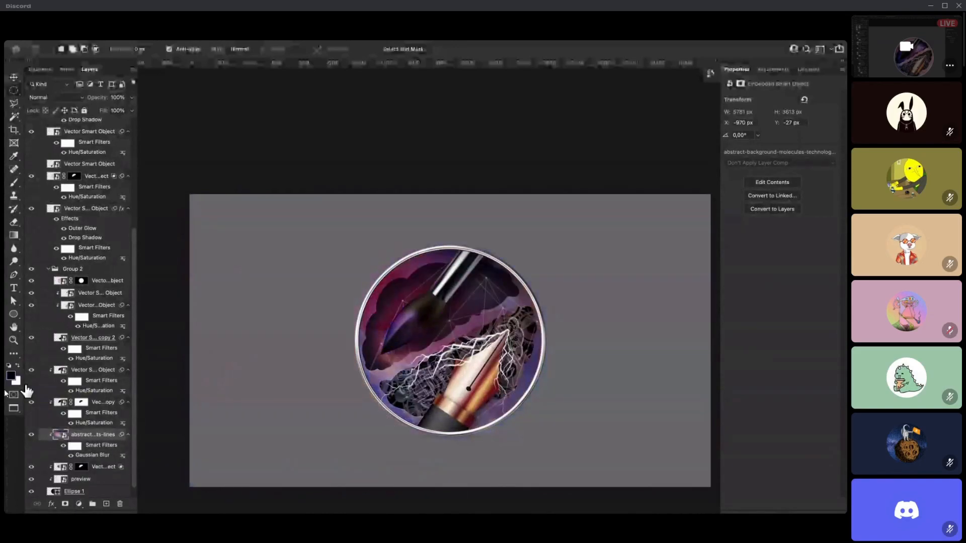
{"action": "key", "text": "ctrl+bracketleft"}
{"action": "key", "text": "ctrl+bracketleft"}
{"action": "key", "text": "ctrl+bracketleft"}
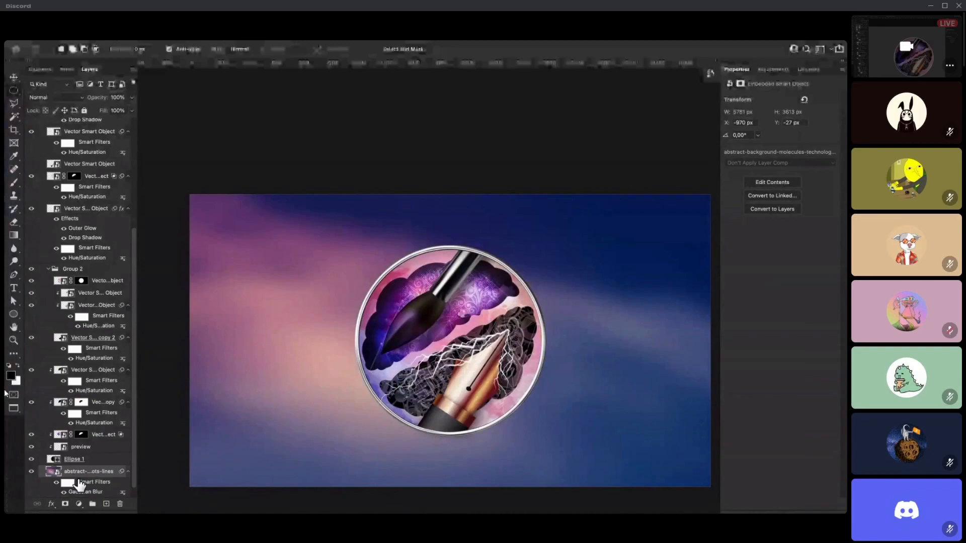
- On a new layer below Ellipse 1, fill an ellipse about 1217 × 816 px under the badge's lower half with black and deselect
{"action": "left_click", "coordinate": [106, 503]}
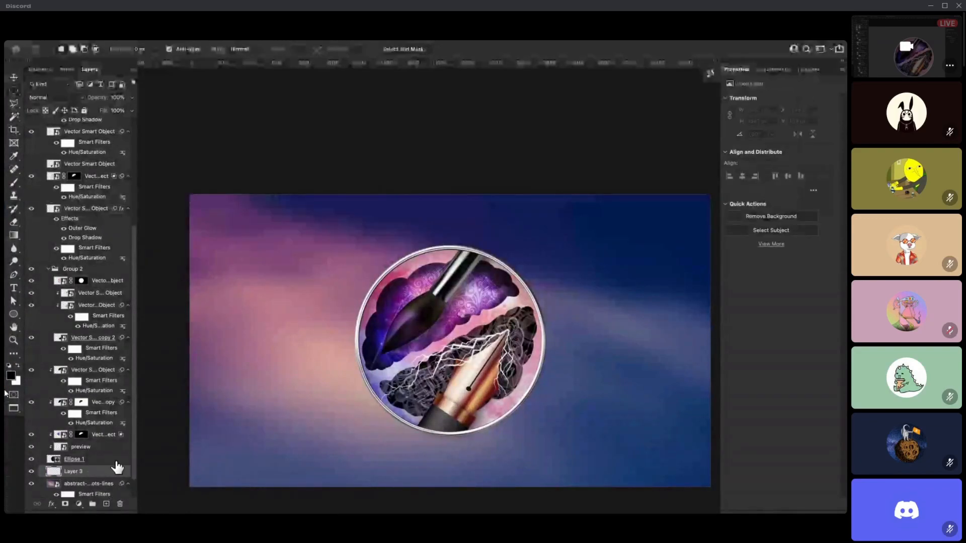
{"action": "left_click_drag", "start_coordinate": [384, 345], "coordinate": [490, 430]}
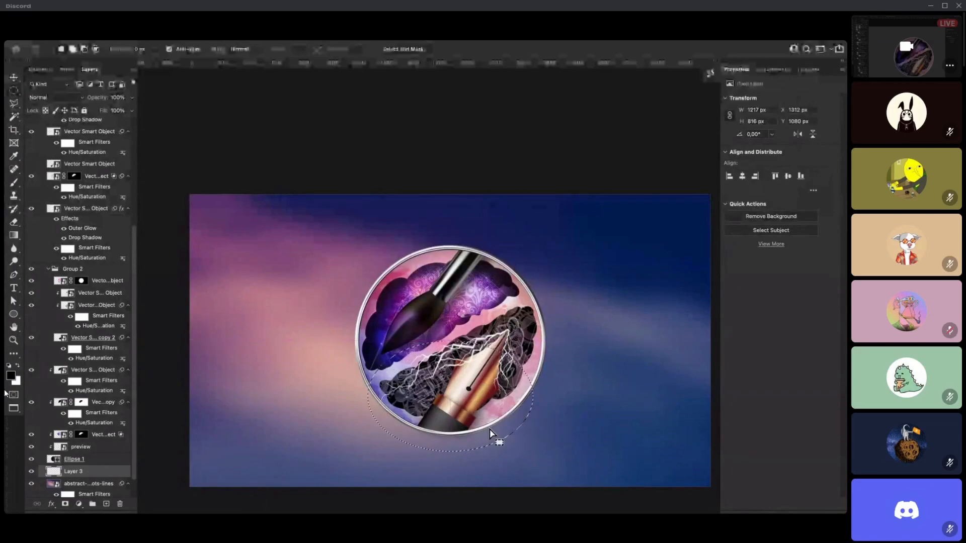
{"action": "key", "text": "alt+BackSpace"}
{"action": "key", "text": "super+d"}
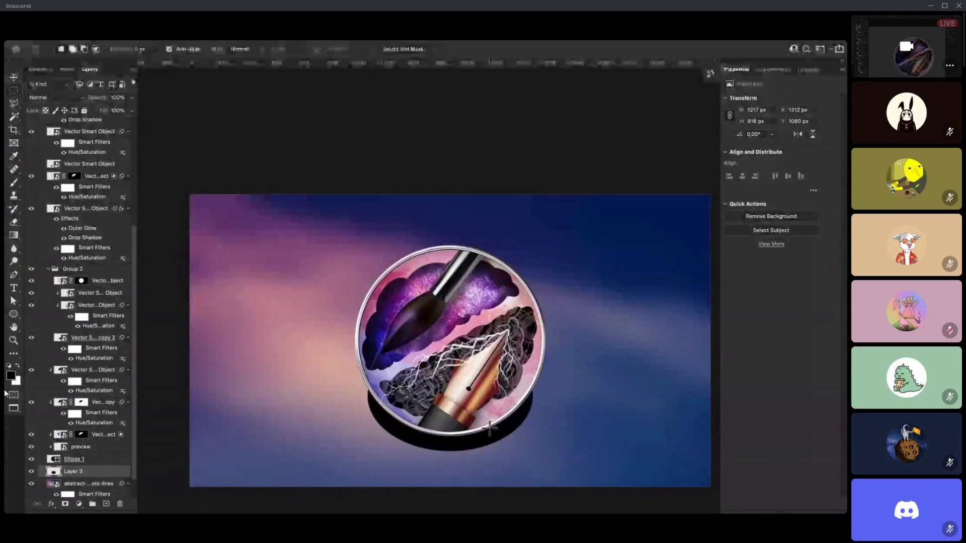
- Soften the black ellipse on Layer 3 with a Gaussian Blur of 144.2 pixels radius
{"action": "left_click", "coordinate": [209, 46]}
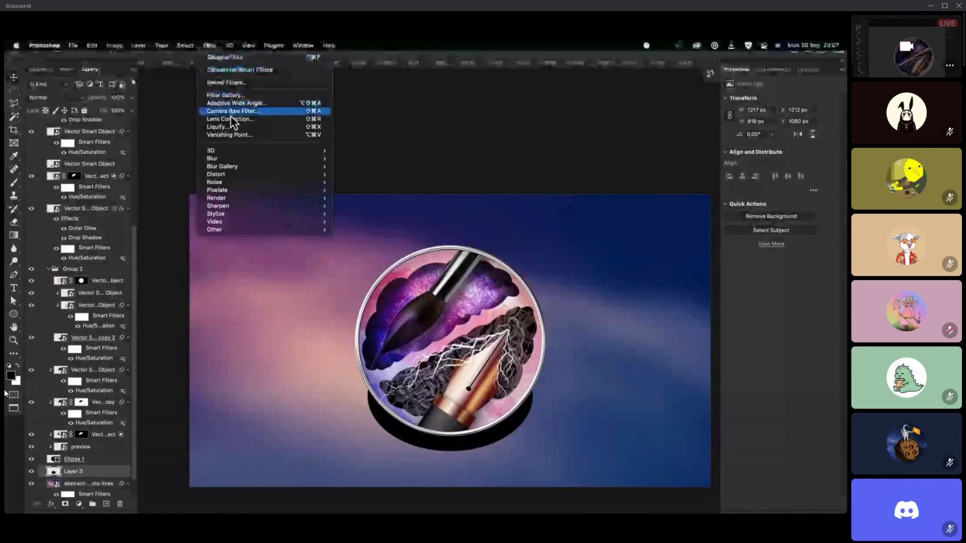
{"action": "mouse_move", "coordinate": [228, 158]}
{"action": "left_click", "coordinate": [356, 190]}
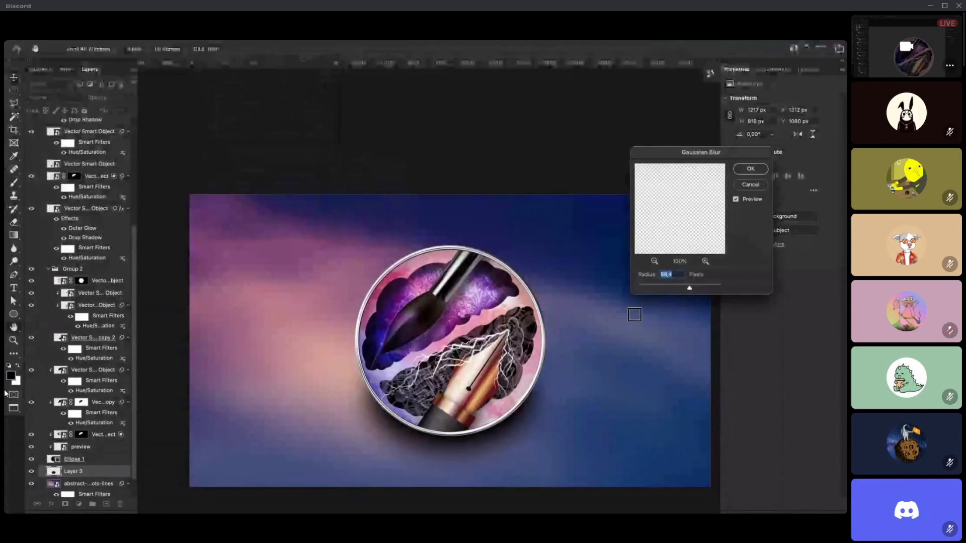
{"action": "left_click_drag", "start_coordinate": [691, 285], "coordinate": [698, 288]}
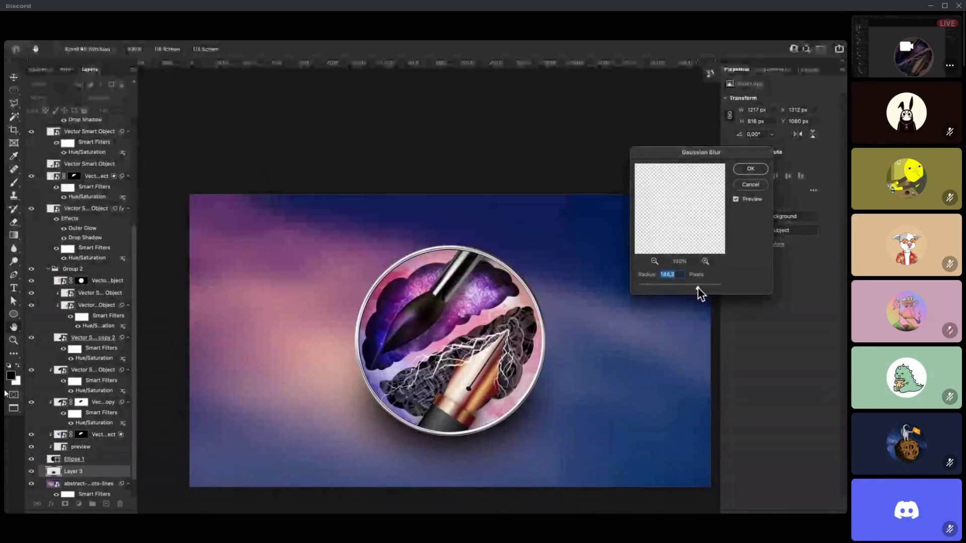
{"action": "left_click", "coordinate": [750, 169]}
- Set the Layer 3 shadow's blend mode to Overlay and the circular Layer 1 overlay's opacity to 40%
{"action": "left_click", "coordinate": [48, 96]}
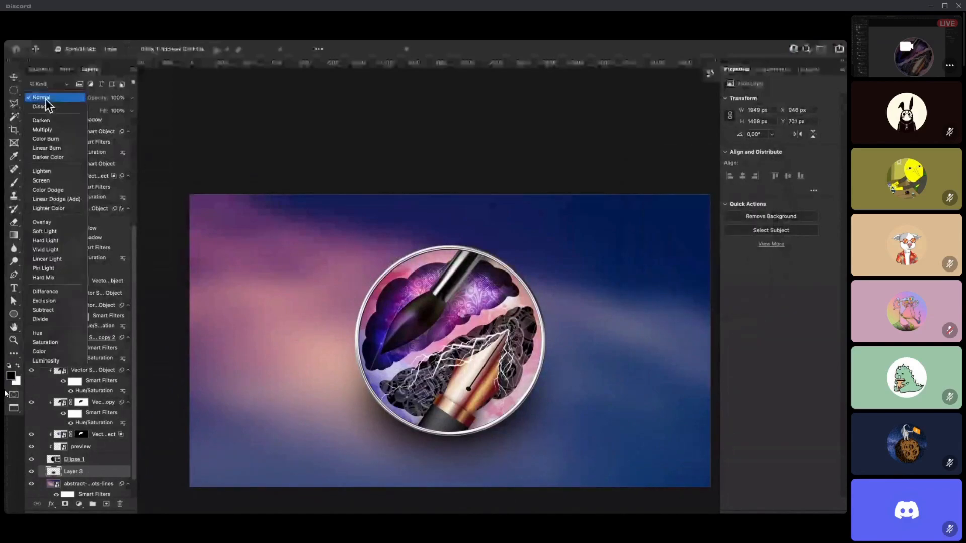
{"action": "left_click", "coordinate": [55, 222]}
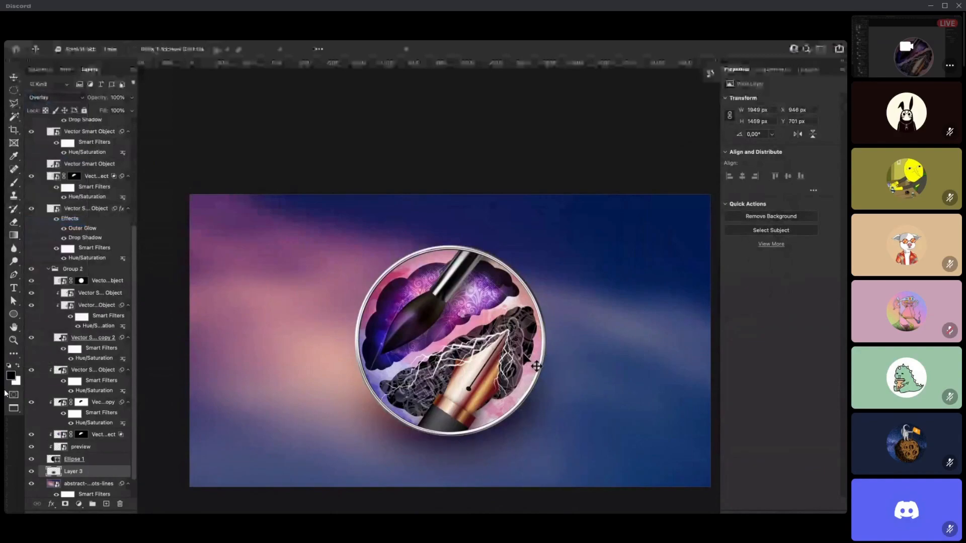
{"action": "left_click_drag", "start_coordinate": [508, 288], "coordinate": [508, 297]}
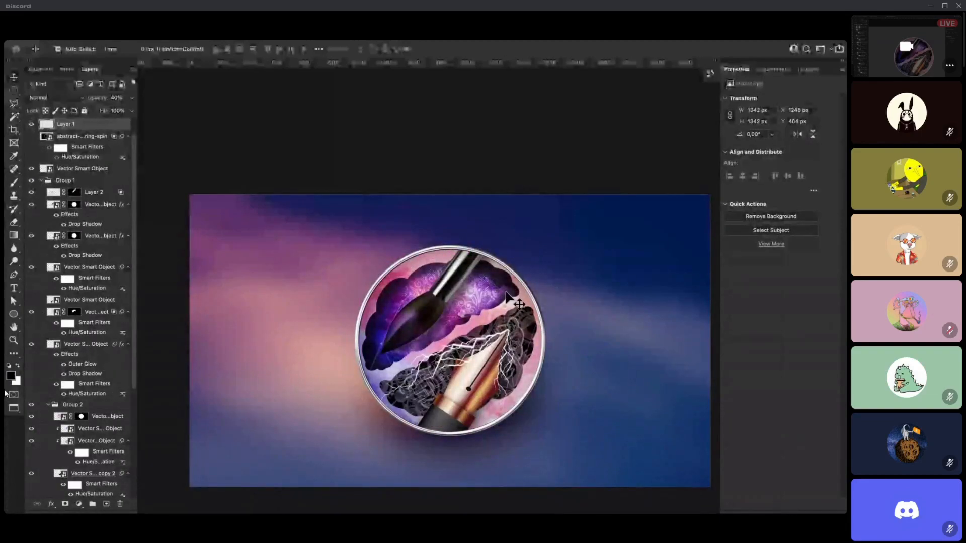
- Try to scale down the two Vector Smart Objects that form the purple cloud together
{"action": "scroll", "coordinate": [66, 417], "scroll_direction": "down", "scroll_amount": 5}
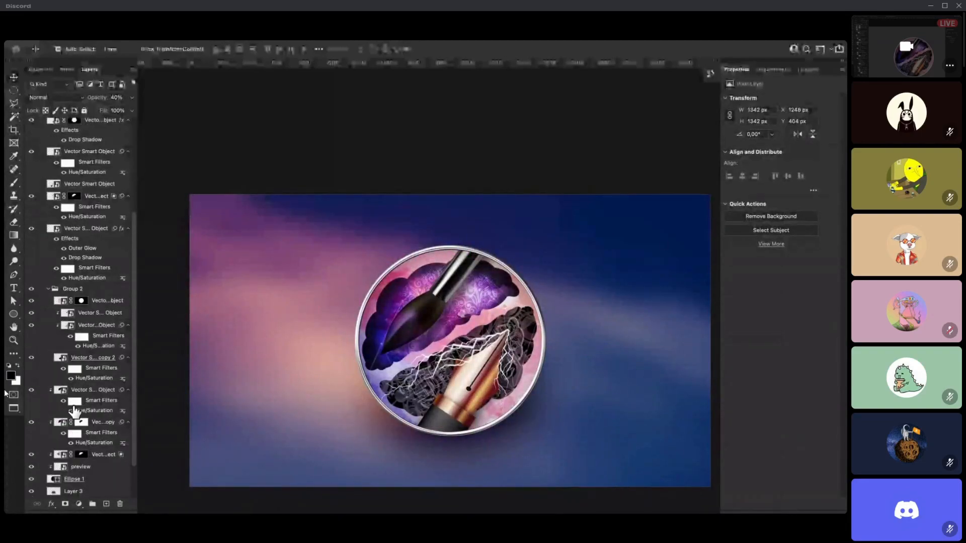
{"action": "left_click_drag", "start_coordinate": [65, 418], "coordinate": [65, 387]}
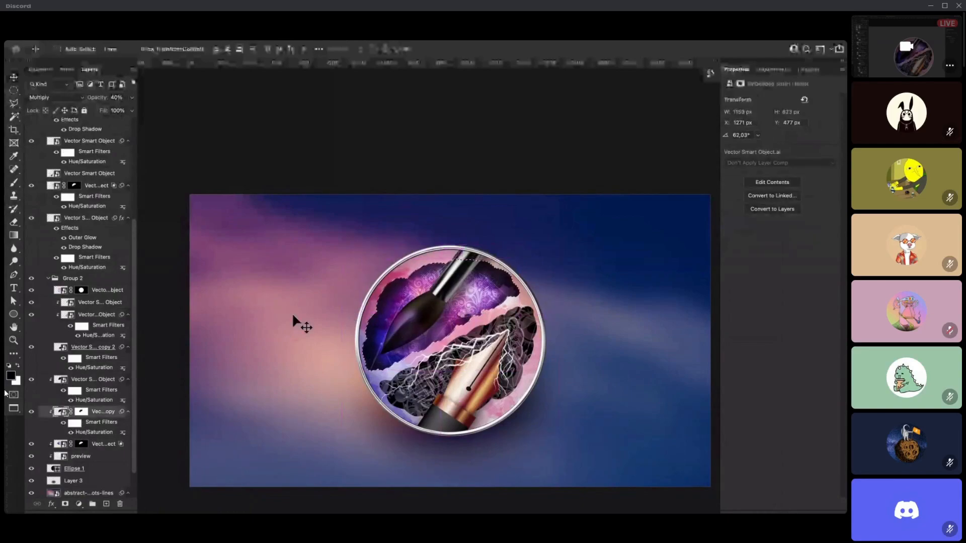
{"action": "left_click", "coordinate": [96, 379]}
{"action": "key", "text": "ctrl+t"}
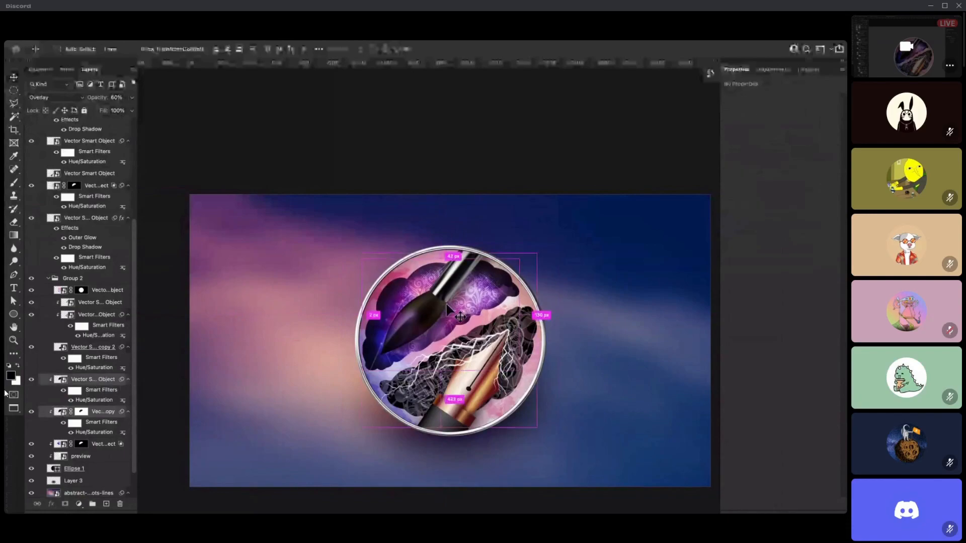
{"action": "left_click_drag", "start_coordinate": [520, 267], "coordinate": [513, 270]}
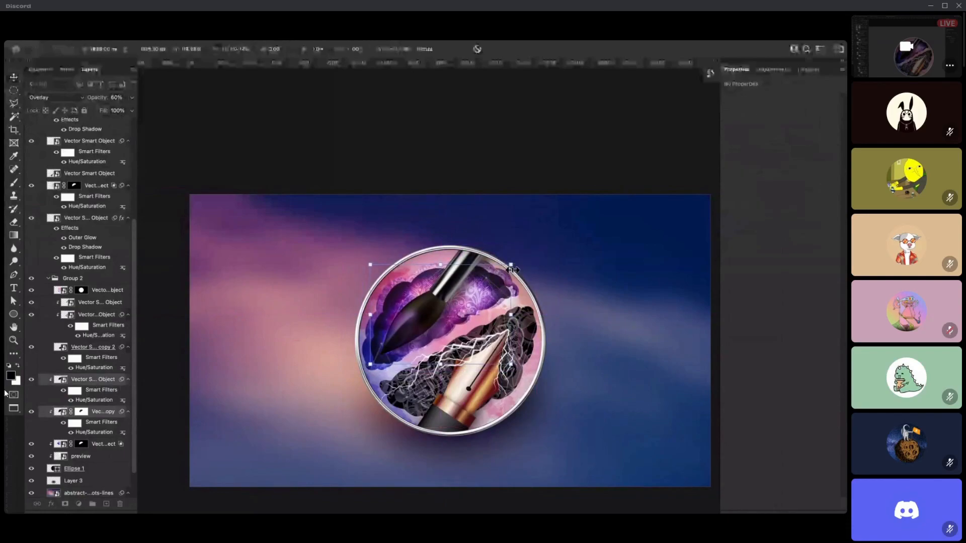
{"action": "key", "text": "Return"}
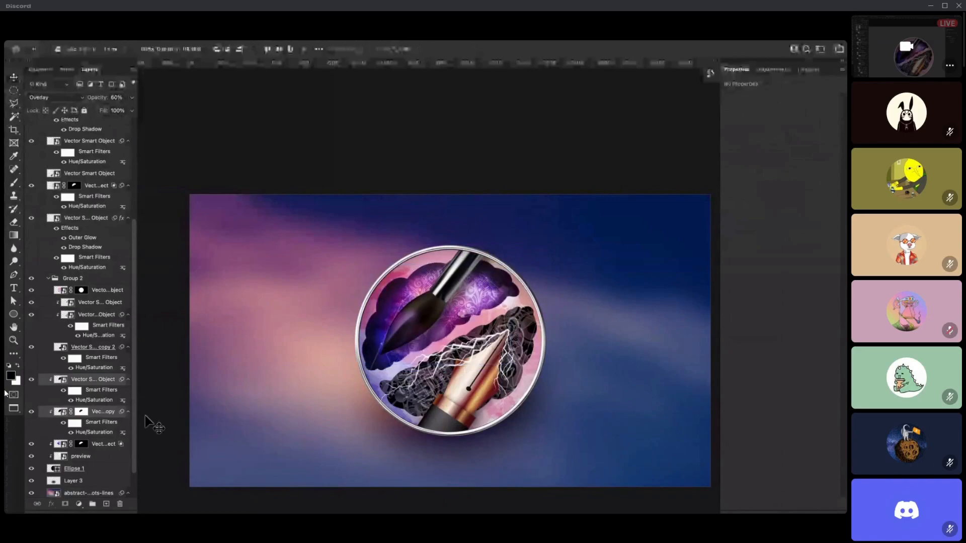
- Set the opacity of the purple cloud's Vector Smart Object with Overlay blending to 20%
{"action": "key", "text": "3"}
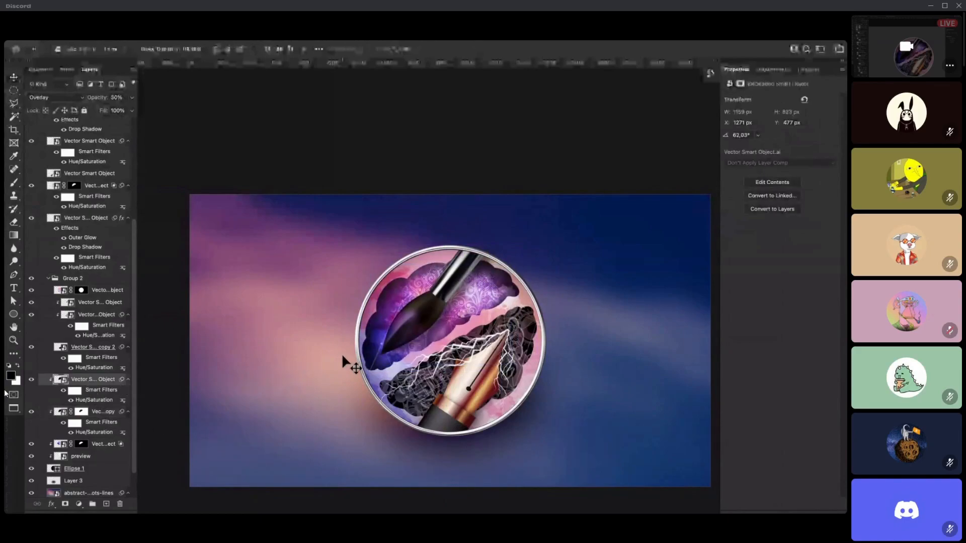
{"action": "key", "text": "4"}
{"action": "key", "text": "2"}
{"action": "key", "text": "3"}
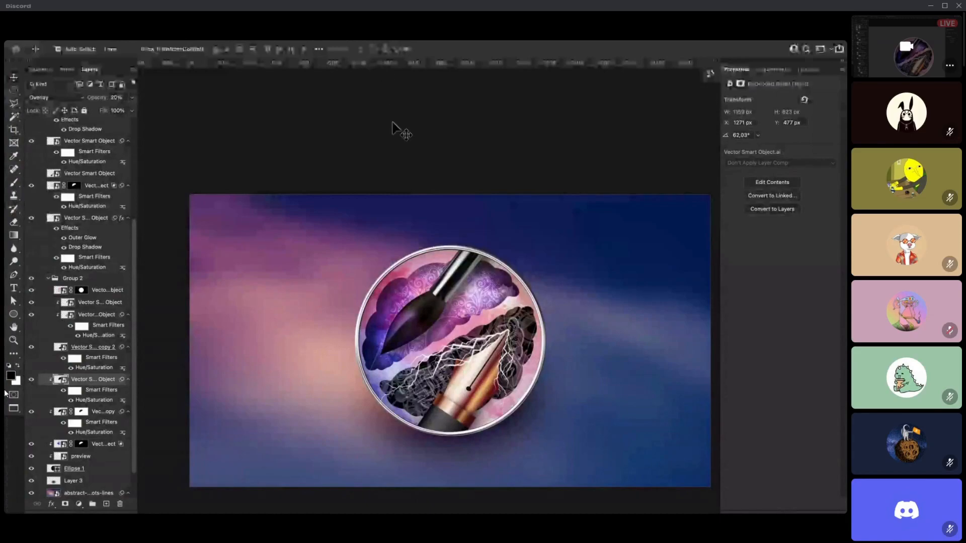
- Switch to Discord and watch the screen stream in live-channel
{"action": "mouse_move", "coordinate": [7, 244]}
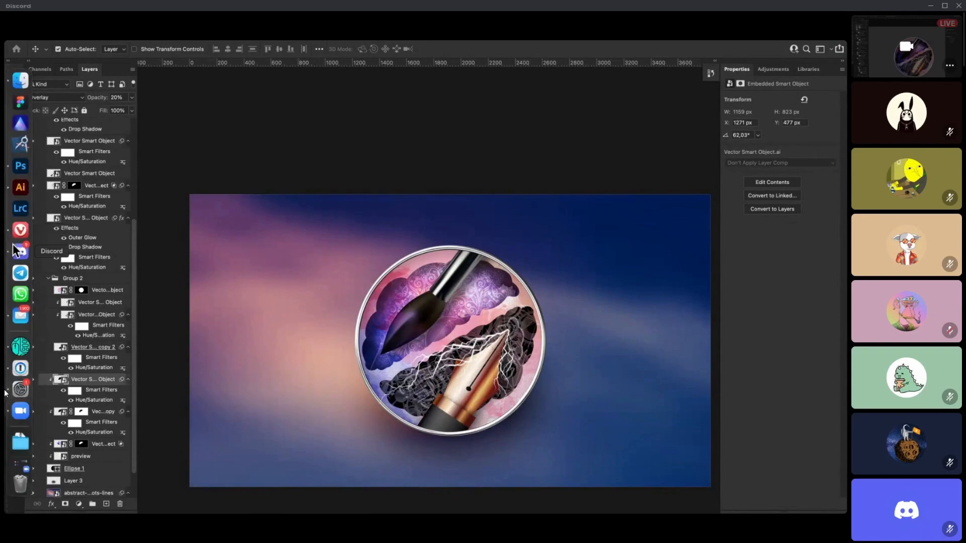
{"action": "left_click", "coordinate": [15, 249]}
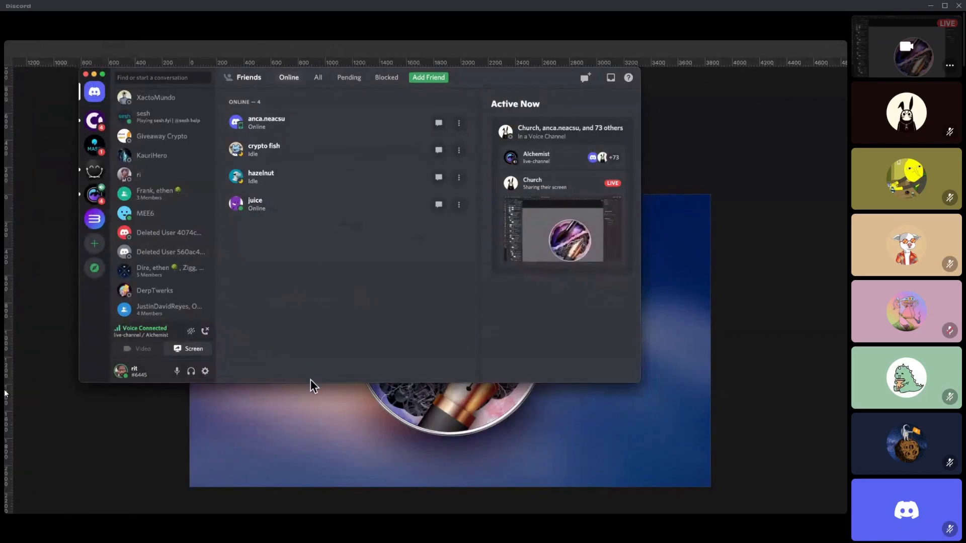
{"action": "left_click", "coordinate": [322, 413]}
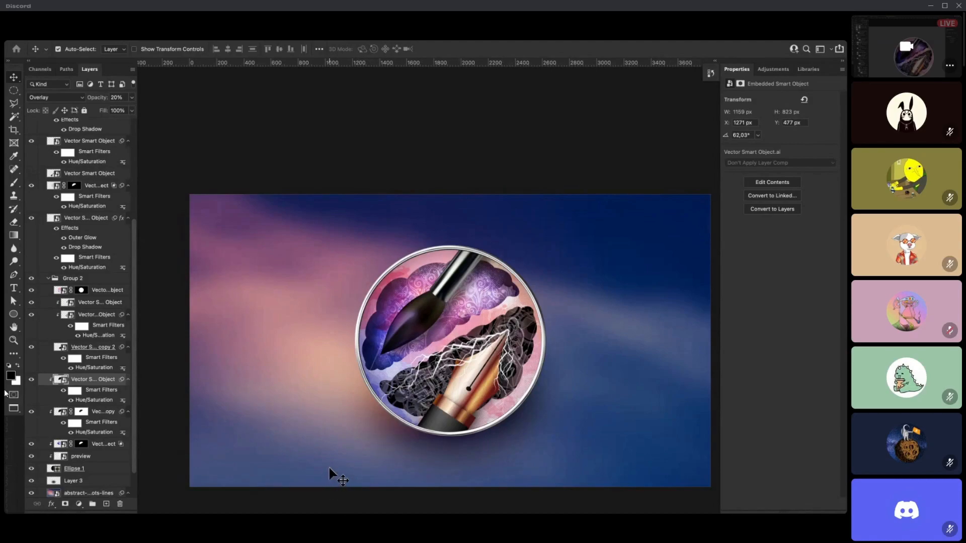
{"action": "mouse_move", "coordinate": [6, 294]}
{"action": "mouse_move", "coordinate": [6, 244]}
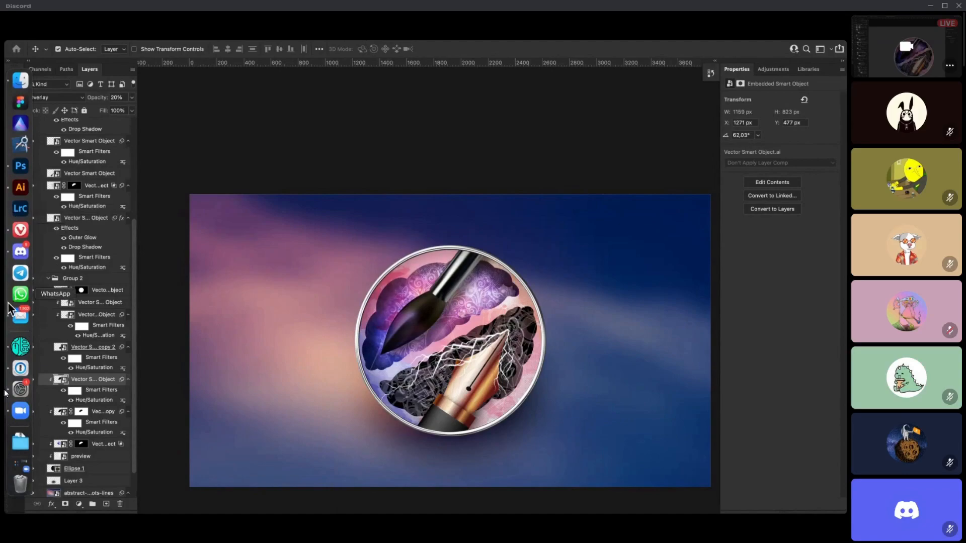
{"action": "left_click", "coordinate": [19, 252]}
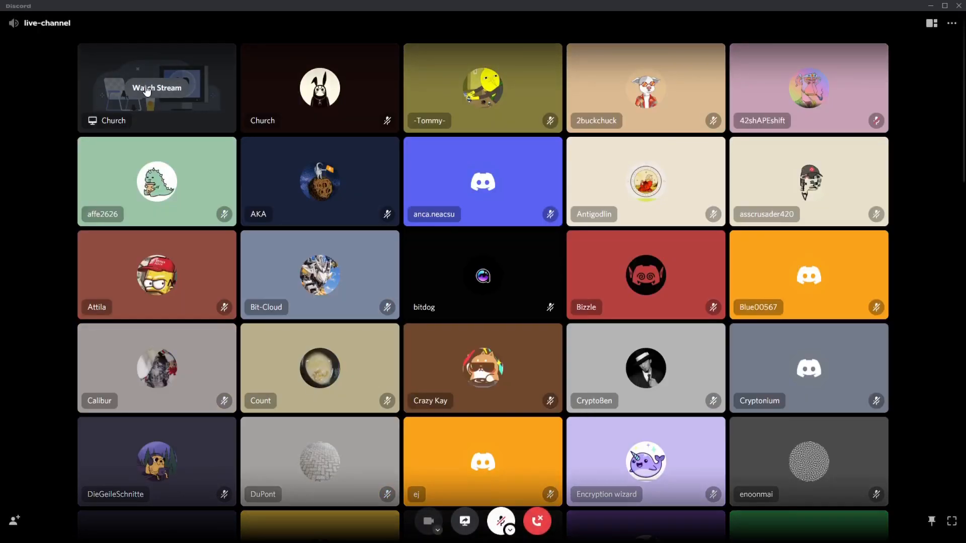
{"action": "left_click", "coordinate": [143, 92]}
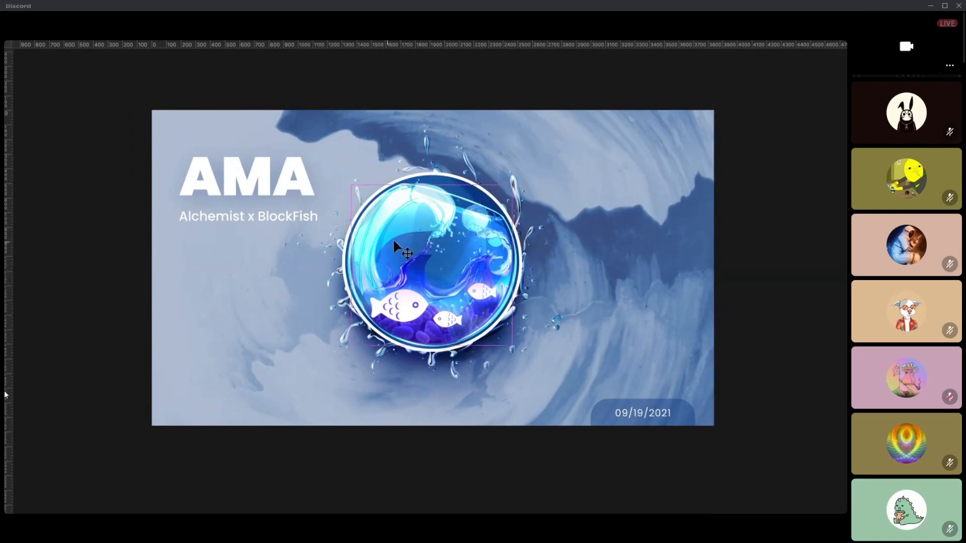
- Switch to the purple Alchemist x BlockFish artwork and pull its corals, waves, splash ring and background shapes apart
{"action": "key", "text": "ctrl+Tab"}
{"action": "scroll", "coordinate": [439, 265], "scroll_direction": "down", "scroll_amount": 2}
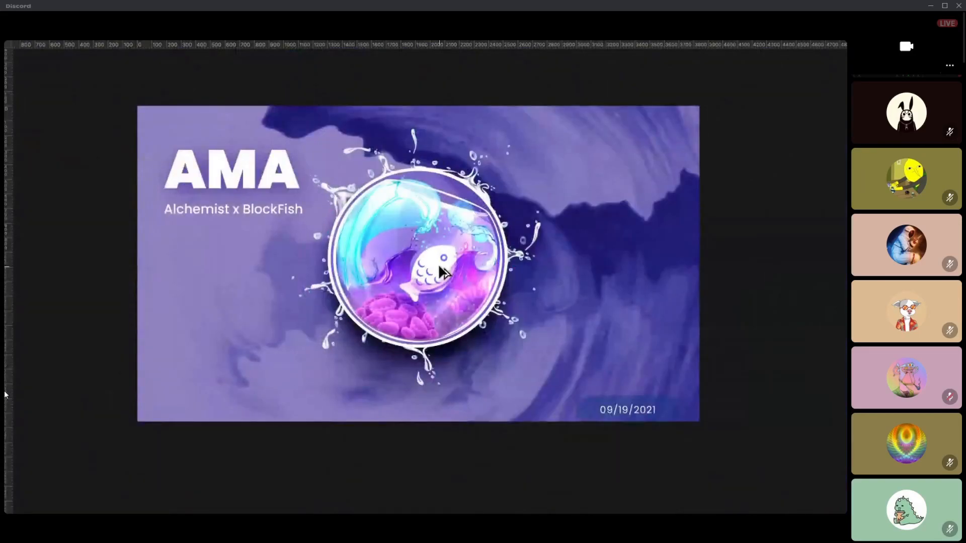
{"action": "scroll", "coordinate": [439, 265], "scroll_direction": "up", "scroll_amount": 2}
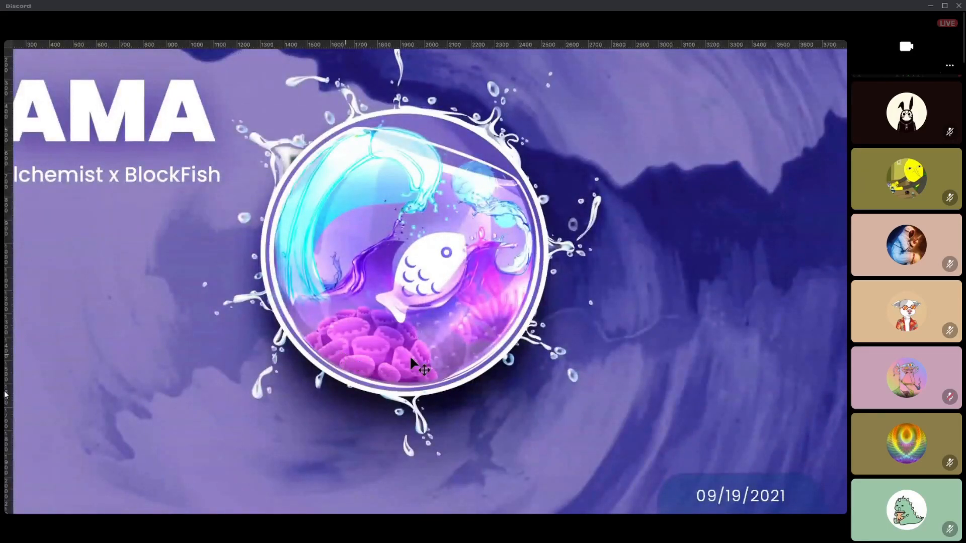
{"action": "left_click_drag", "start_coordinate": [392, 369], "coordinate": [529, 381]}
{"action": "left_click_drag", "start_coordinate": [495, 252], "coordinate": [230, 380]}
{"action": "left_click_drag", "start_coordinate": [514, 211], "coordinate": [762, 281]}
{"action": "left_click_drag", "start_coordinate": [402, 195], "coordinate": [310, 346]}
{"action": "left_click_drag", "start_coordinate": [462, 114], "coordinate": [724, 184]}
{"action": "left_click_drag", "start_coordinate": [371, 190], "coordinate": [558, 189]}
{"action": "left_click_drag", "start_coordinate": [291, 318], "coordinate": [295, 229]}
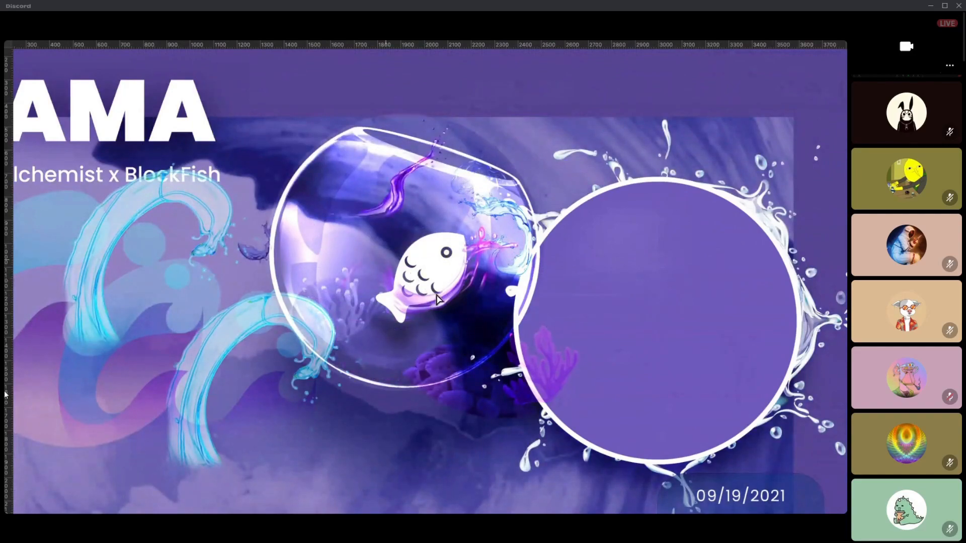
{"action": "left_click_drag", "start_coordinate": [434, 308], "coordinate": [441, 277]}
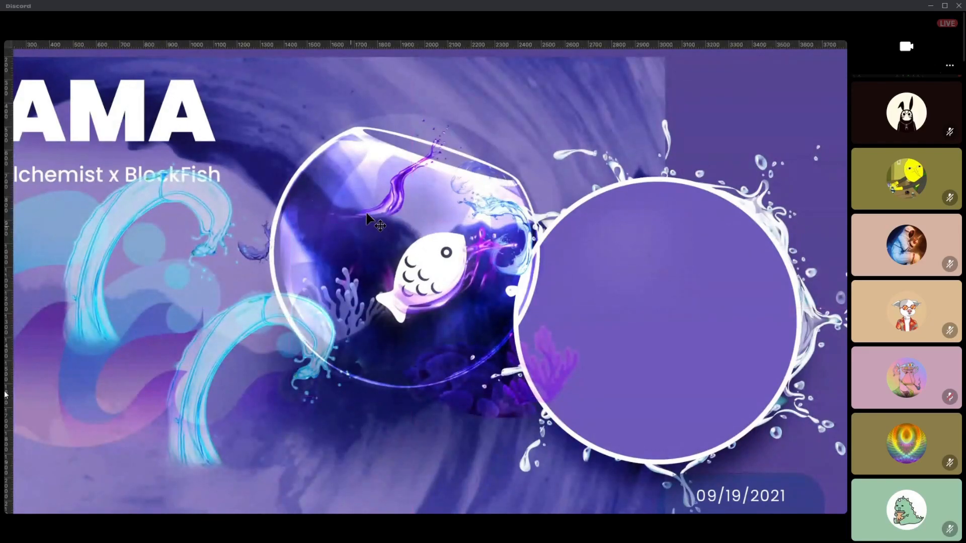
- Close POAP fishblock.psd without saving and bring back the hidden panels in the brush-and-pen badge document
{"action": "key", "text": "super+w"}
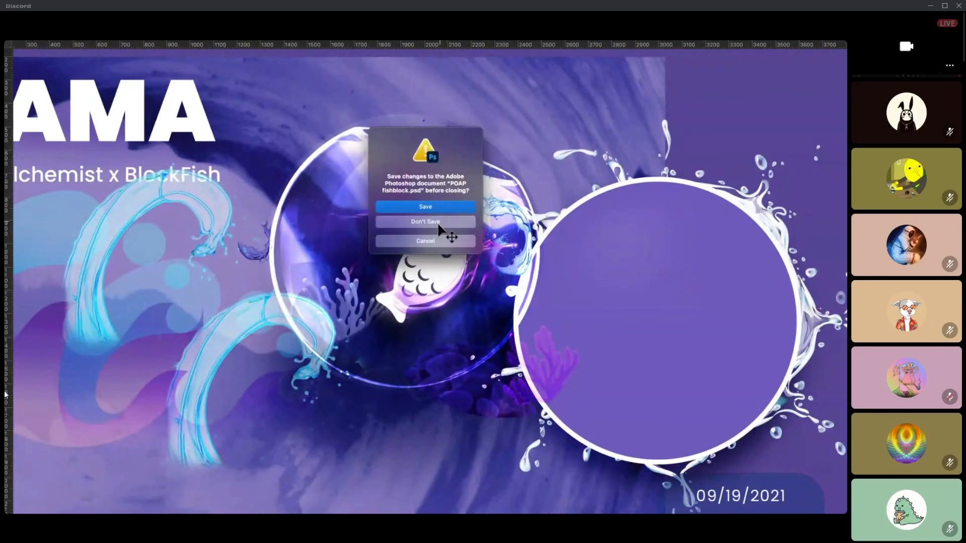
{"action": "left_click", "coordinate": [437, 222]}
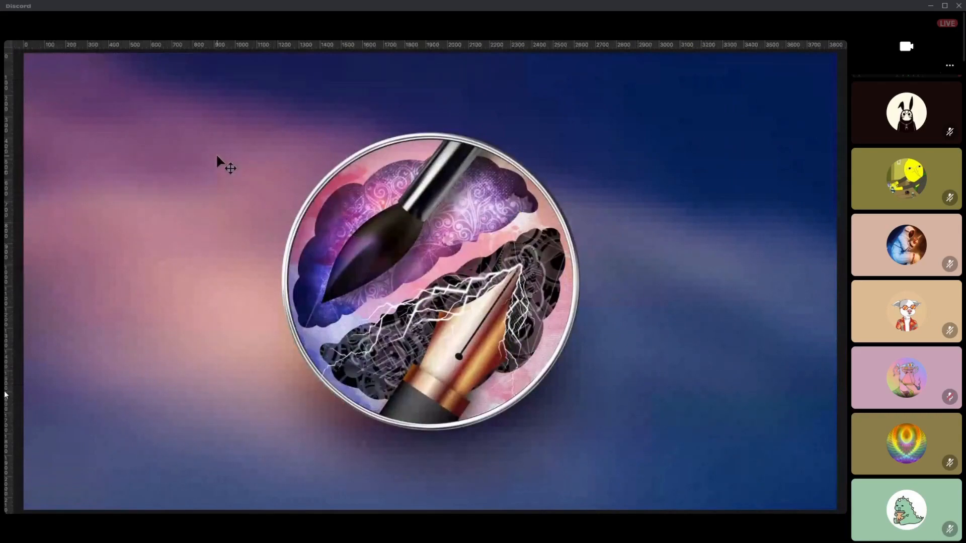
{"action": "key", "text": "Tab"}
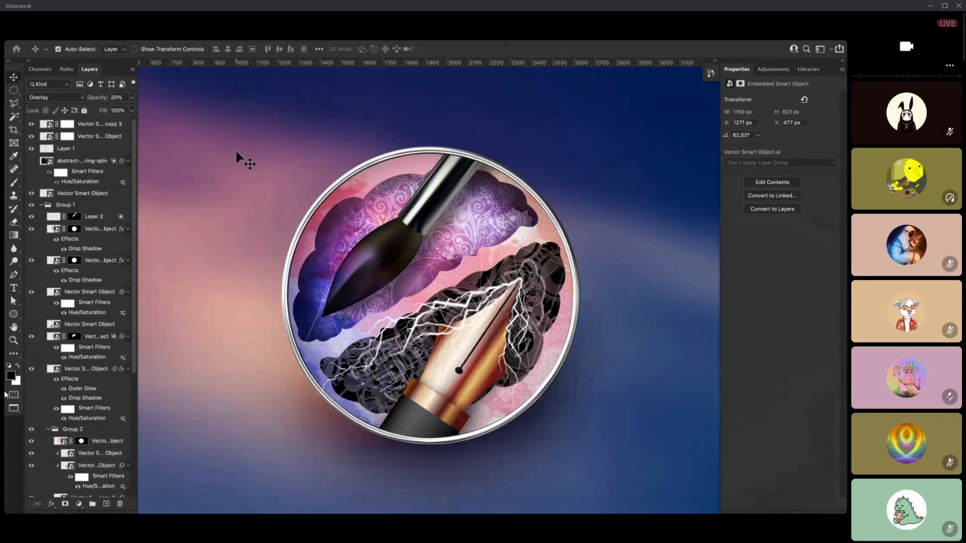
- Add a new layer at the top of the stack and paint soft black over the upper part of the badge
{"action": "left_click", "coordinate": [87, 126]}
{"action": "left_click", "coordinate": [106, 505]}
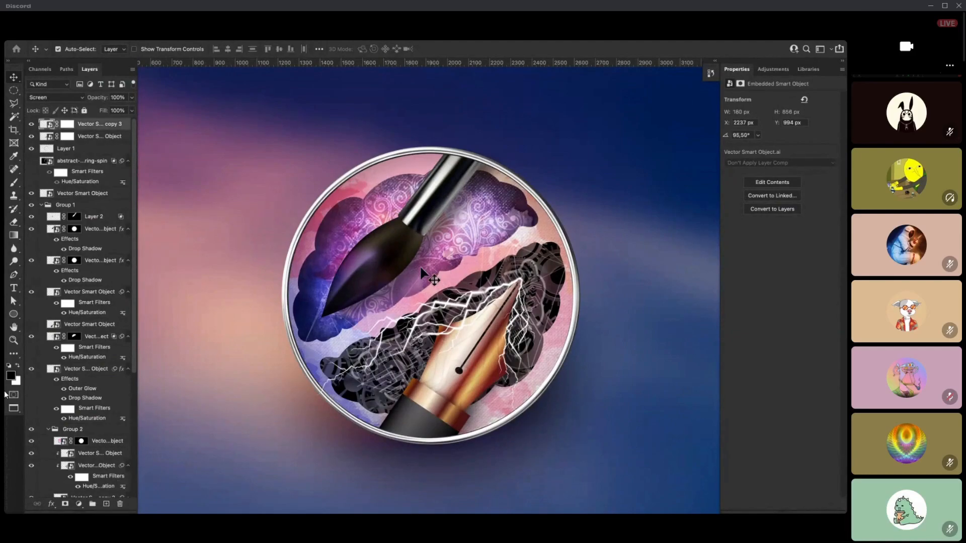
{"action": "key", "text": "b"}
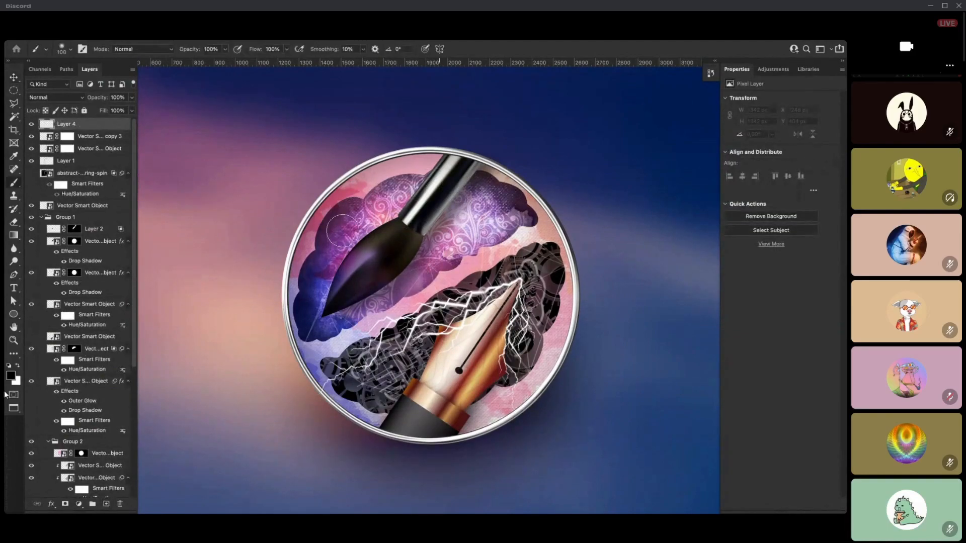
{"action": "mouse_move", "coordinate": [499, 193]}
{"action": "left_mouse_down"}
{"action": "mouse_move", "coordinate": [350, 224]}
{"action": "mouse_move", "coordinate": [342, 251]}
{"action": "mouse_move", "coordinate": [473, 206]}
{"action": "mouse_move", "coordinate": [312, 262]}
{"action": "mouse_move", "coordinate": [445, 183]}
{"action": "mouse_move", "coordinate": [483, 201]}
{"action": "mouse_move", "coordinate": [402, 216]}
{"action": "mouse_move", "coordinate": [297, 257]}
{"action": "mouse_move", "coordinate": [437, 175]}
{"action": "mouse_move", "coordinate": [494, 203]}
{"action": "mouse_move", "coordinate": [455, 207]}
{"action": "left_mouse_up"}
{"action": "key", "text": "ctrl+z"}
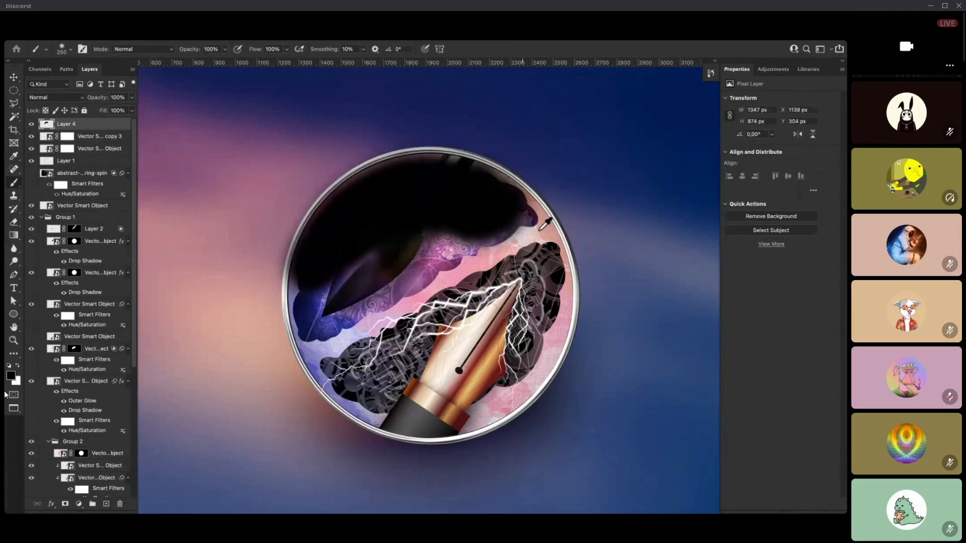
- Turn the black paint white by setting its Lightness to +100 with Hue/Saturation
{"action": "key", "text": "super+u"}
{"action": "left_click_drag", "start_coordinate": [630, 253], "coordinate": [676, 251]}
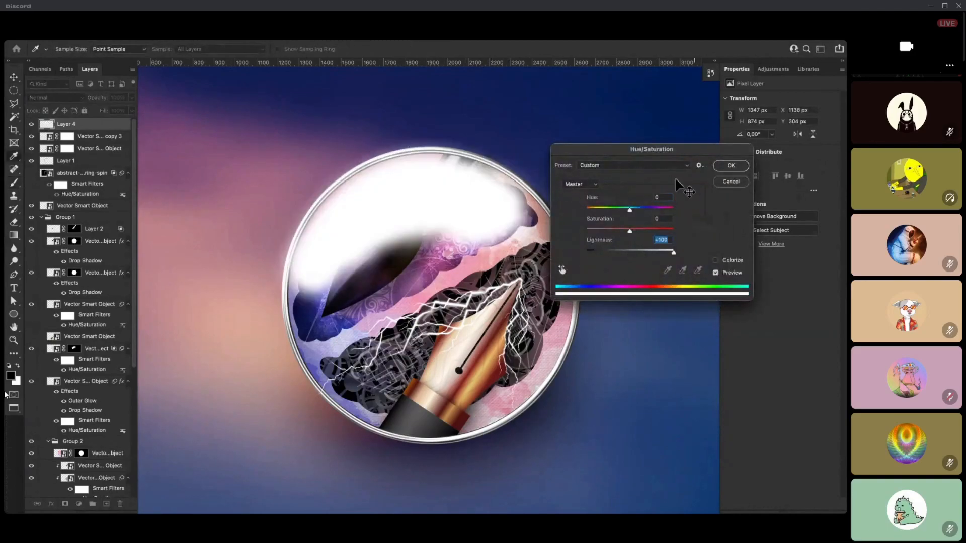
{"action": "key", "text": "Return"}
- Warp the white paint on Layer 4 into a curved highlight that follows the badge's upper rim
{"action": "key", "text": "super+t"}
{"action": "right_click", "coordinate": [440, 205]}
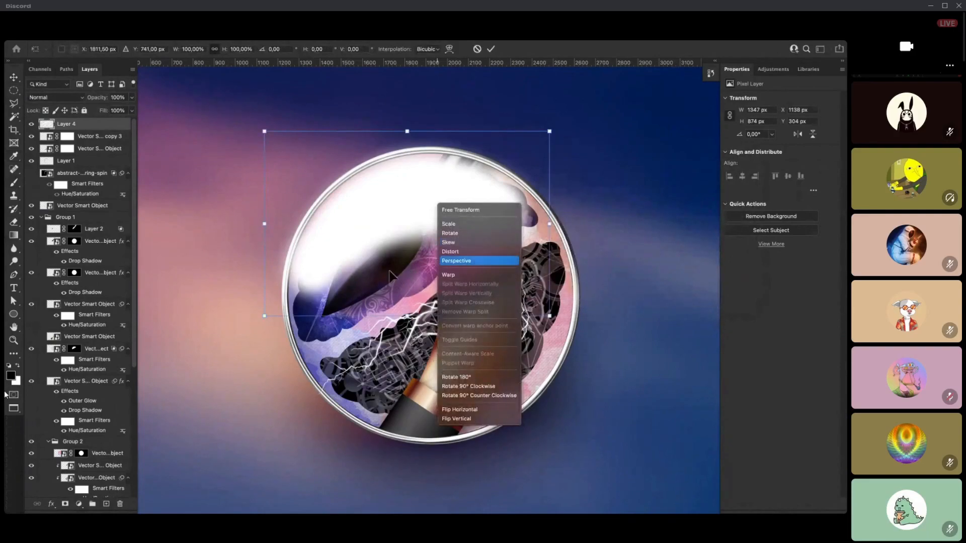
{"action": "left_click", "coordinate": [449, 274]}
{"action": "left_click_drag", "start_coordinate": [352, 224], "coordinate": [385, 188]}
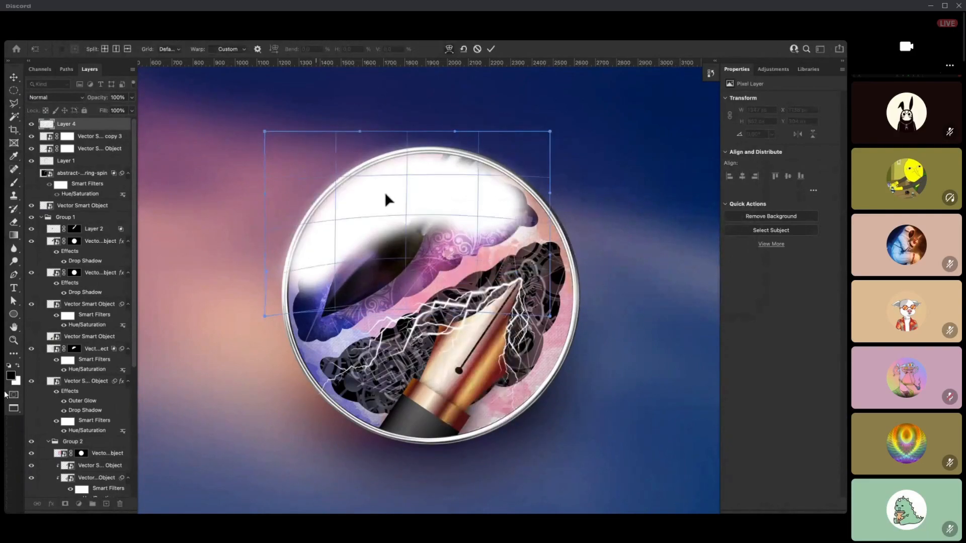
{"action": "mouse_move", "coordinate": [477, 194]}
{"action": "left_mouse_down"}
{"action": "mouse_move", "coordinate": [474, 233]}
{"action": "mouse_move", "coordinate": [511, 177]}
{"action": "mouse_move", "coordinate": [506, 188]}
{"action": "mouse_move", "coordinate": [389, 236]}
{"action": "mouse_move", "coordinate": [309, 241]}
{"action": "mouse_move", "coordinate": [295, 269]}
{"action": "left_mouse_up"}
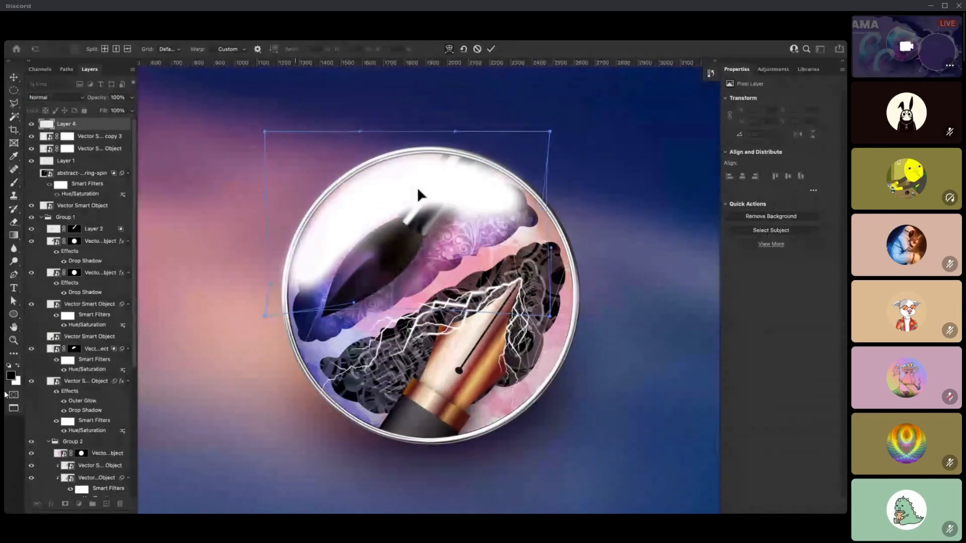
{"action": "left_click_drag", "start_coordinate": [428, 171], "coordinate": [520, 231]}
{"action": "key", "text": "Return"}
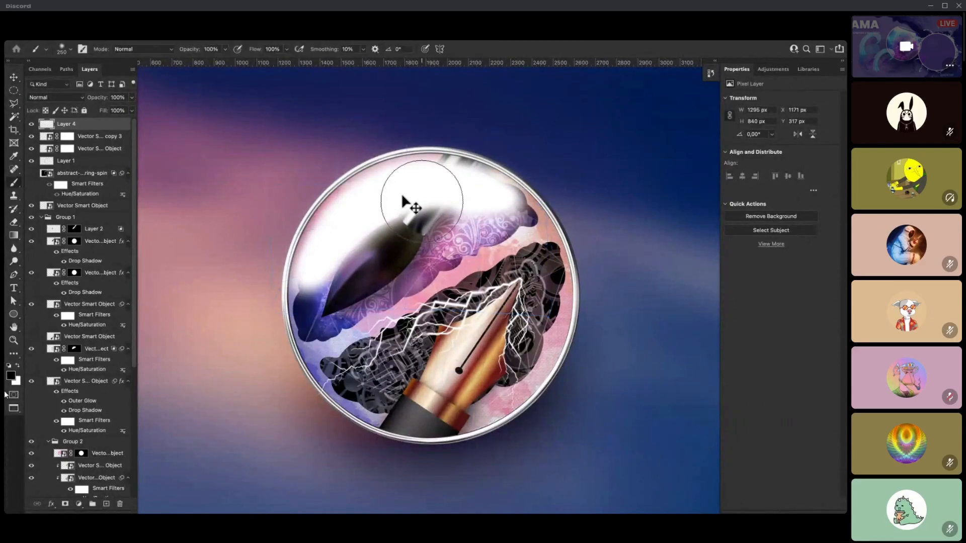
- Set the opacity of the white highlight on Layer 4 to 50%
{"action": "key", "text": "3"}
{"action": "key", "text": "7"}
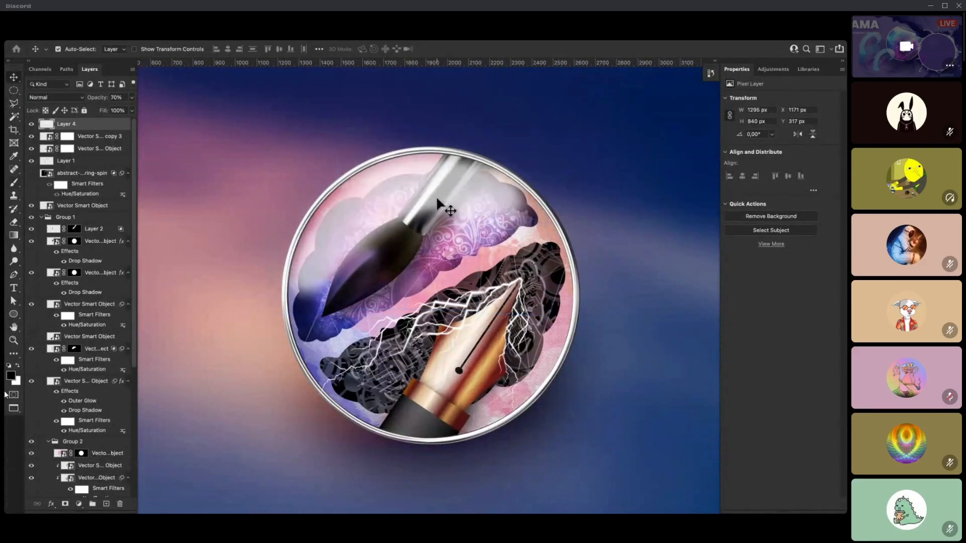
{"action": "key", "text": "5"}
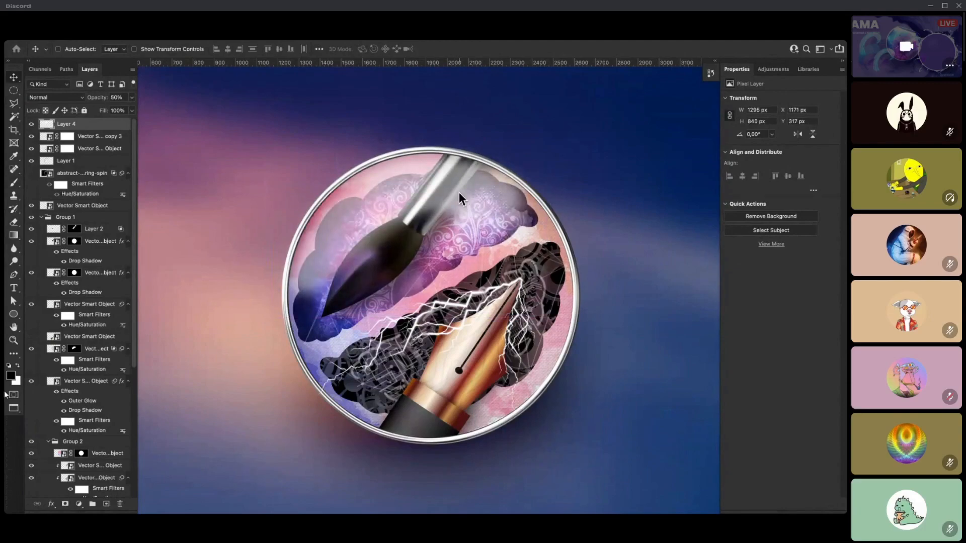
- Warp the highlight again into a thinner arc above the brush head and shift it slightly toward the upper rim
{"action": "key", "text": "ctrl+t"}
{"action": "right_click", "coordinate": [486, 242]}
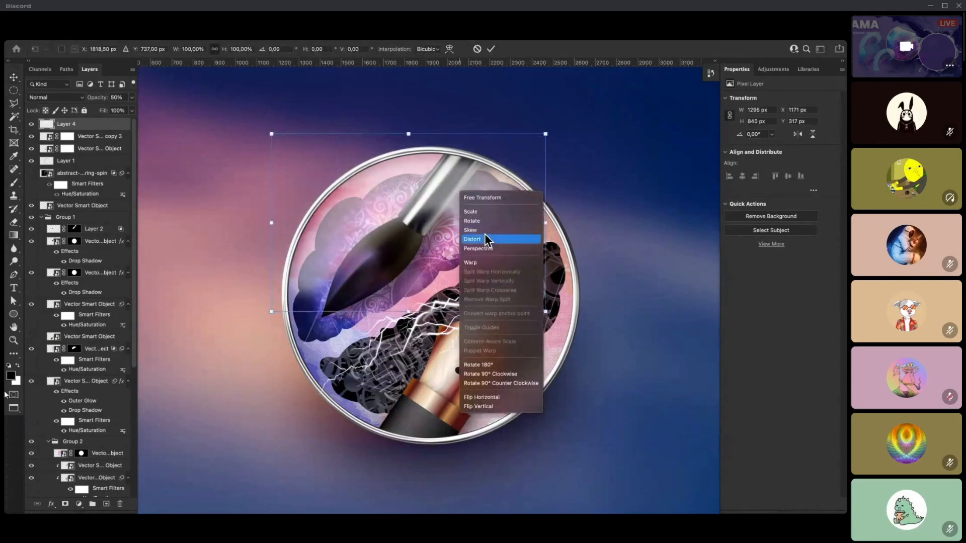
{"action": "left_click", "coordinate": [472, 262]}
{"action": "left_click_drag", "start_coordinate": [383, 227], "coordinate": [377, 198]}
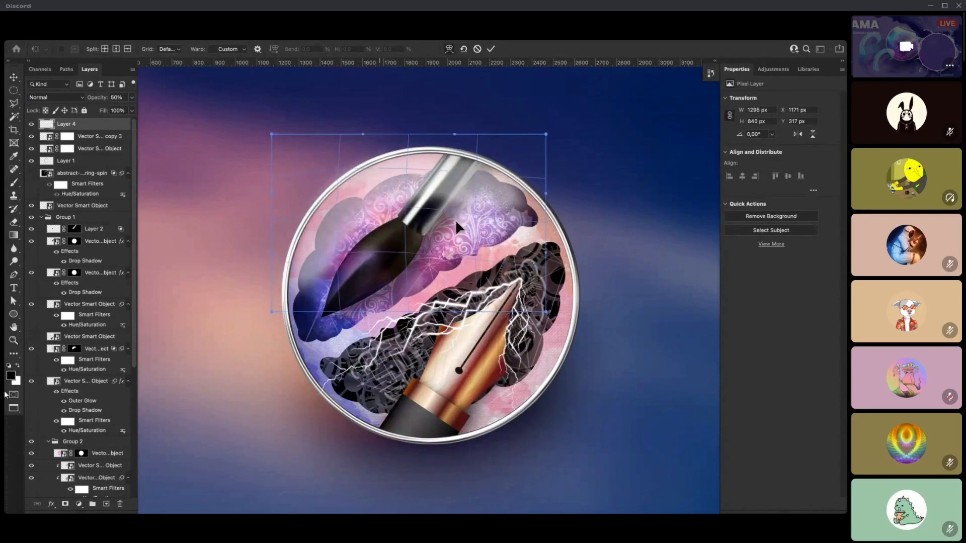
{"action": "left_click_drag", "start_coordinate": [455, 221], "coordinate": [456, 204]}
{"action": "left_click_drag", "start_coordinate": [371, 250], "coordinate": [348, 217]}
{"action": "left_click_drag", "start_coordinate": [344, 299], "coordinate": [336, 272]}
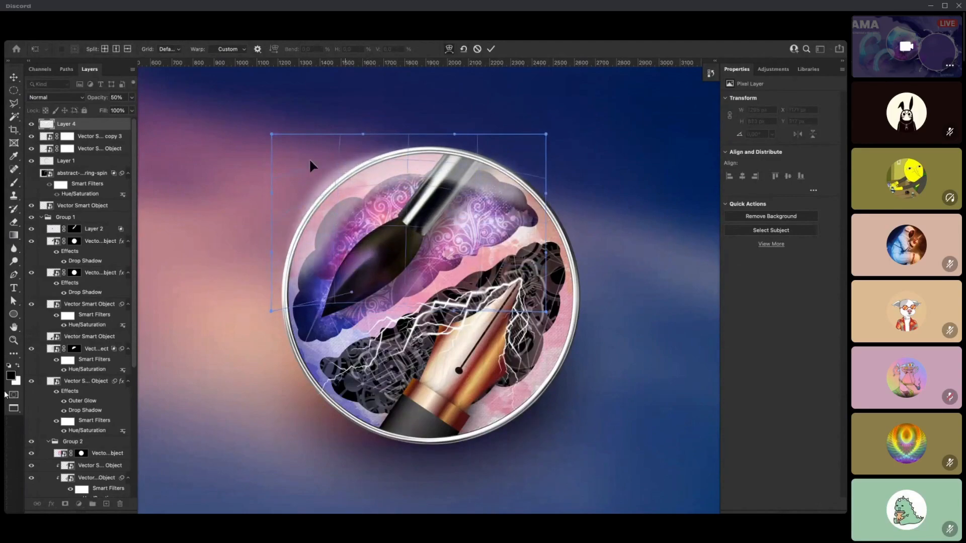
{"action": "left_click_drag", "start_coordinate": [318, 160], "coordinate": [329, 168]}
{"action": "left_click_drag", "start_coordinate": [516, 160], "coordinate": [513, 164]}
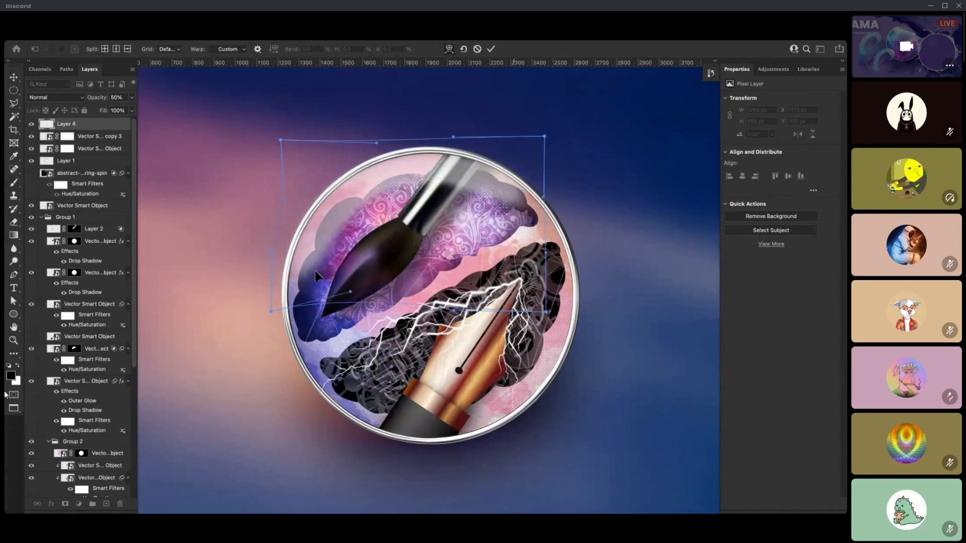
{"action": "key", "text": "Return"}
{"action": "left_click_drag", "start_coordinate": [491, 195], "coordinate": [506, 198]}
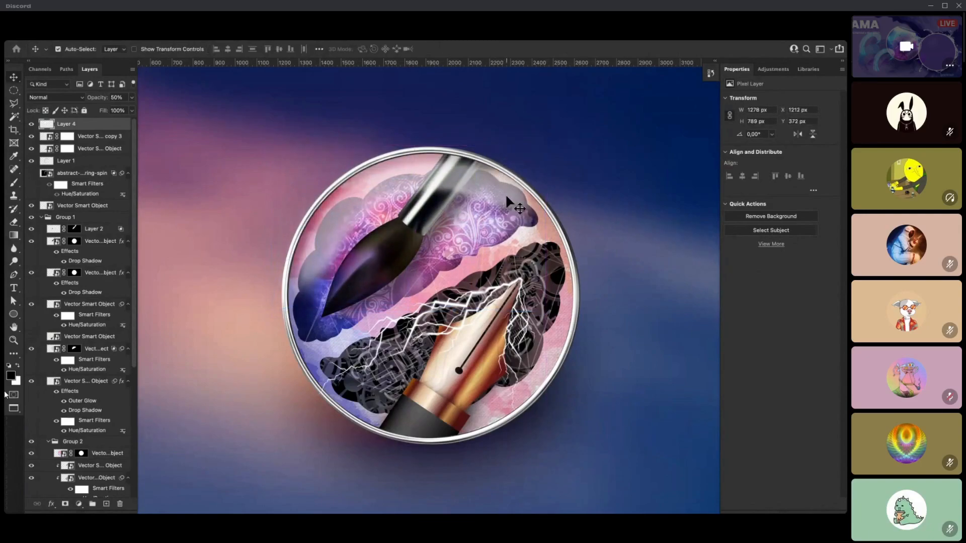
- Try several blending modes on the highlight layer, then set it to Overlay at 90% opacity
{"action": "key", "text": "0"}
{"action": "key", "text": "shift+plus"}
{"action": "key", "text": "shift+plus"}
{"action": "key", "text": "shift+plus"}
{"action": "key", "text": "shift+plus"}
{"action": "key", "text": "shift+plus"}
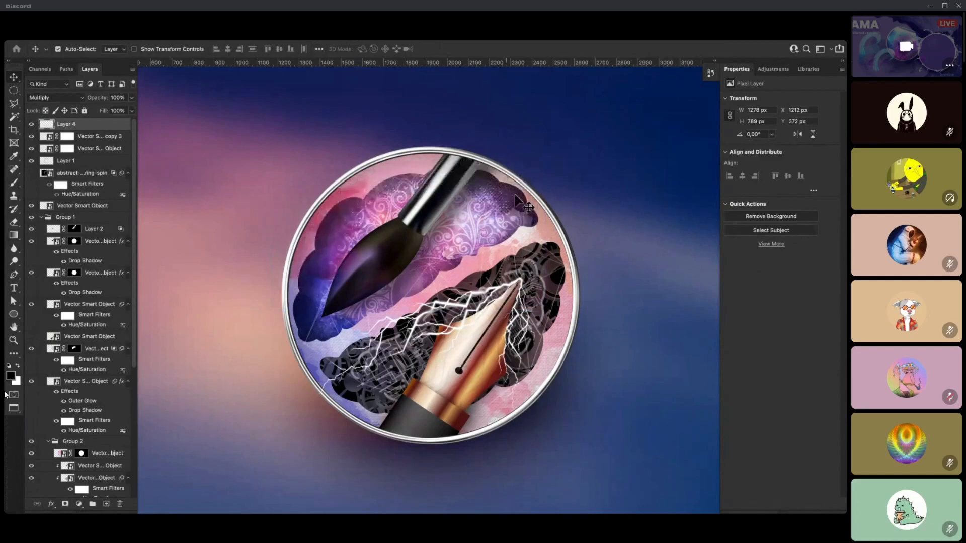
{"action": "key", "text": "shift+plus"}
{"action": "key", "text": "shift+plus"}
{"action": "key", "text": "shift+plus"}
{"action": "key", "text": "shift+plus"}
{"action": "key", "text": "shift+plus"}
{"action": "key", "text": "shift+plus"}
{"action": "key", "text": "shift+plus"}
{"action": "key", "text": "shift+plus"}
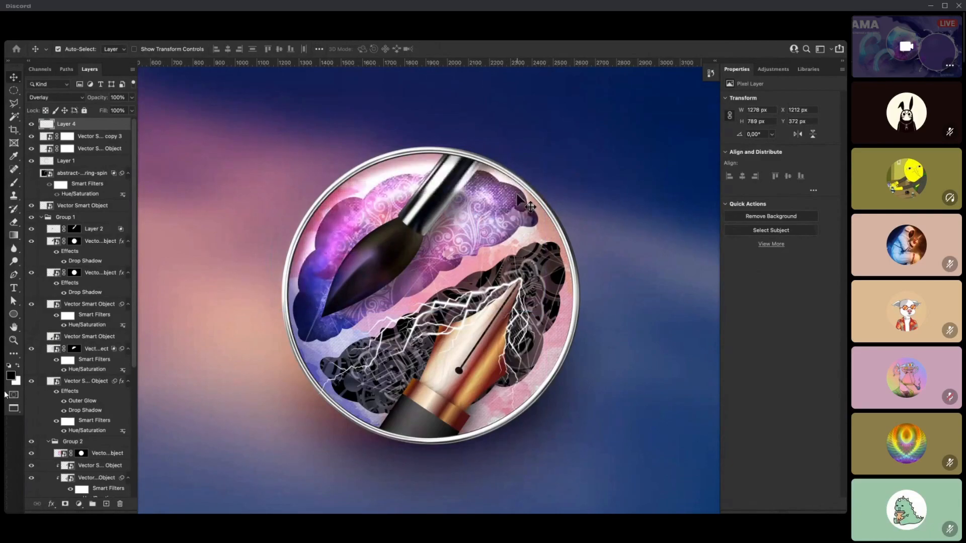
{"action": "key", "text": "shift+minus"}
{"action": "key", "text": "shift+minus"}
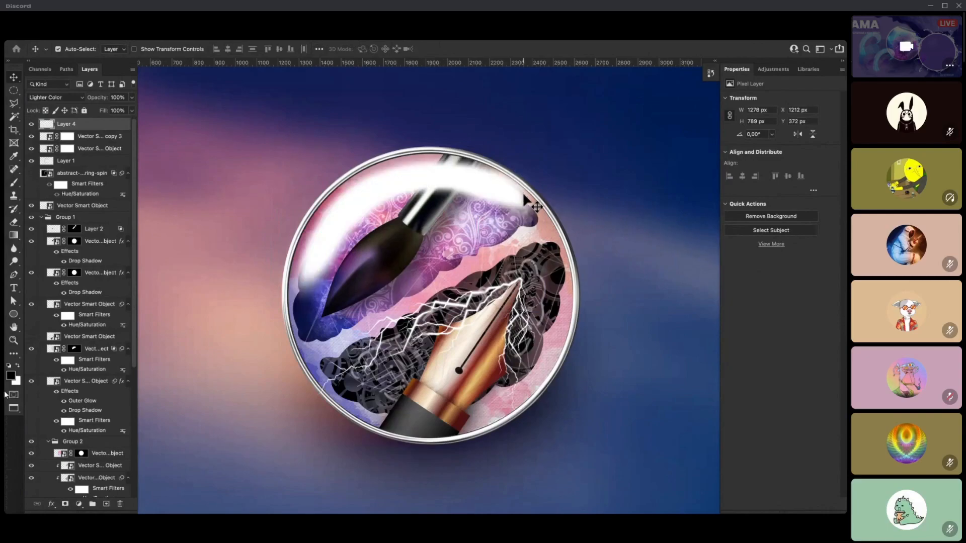
{"action": "key", "text": "7"}
{"action": "key", "text": "shift+plus"}
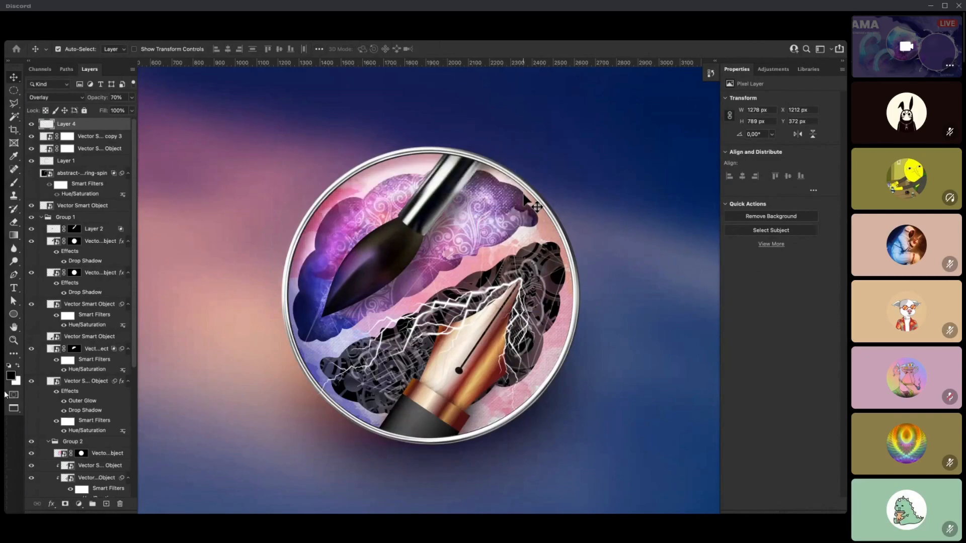
{"action": "key", "text": "9"}
- Warp the Overlay highlight once more to pull its inner edge closer to the badge's rim
{"action": "key", "text": "ctrl+t"}
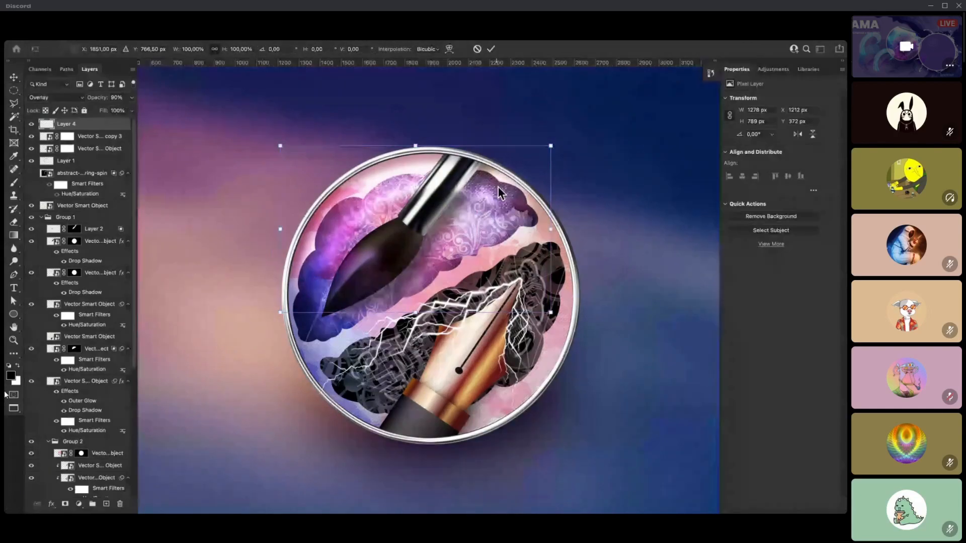
{"action": "right_click", "coordinate": [499, 188]}
{"action": "left_click", "coordinate": [521, 256]}
{"action": "left_click_drag", "start_coordinate": [518, 237], "coordinate": [488, 204]}
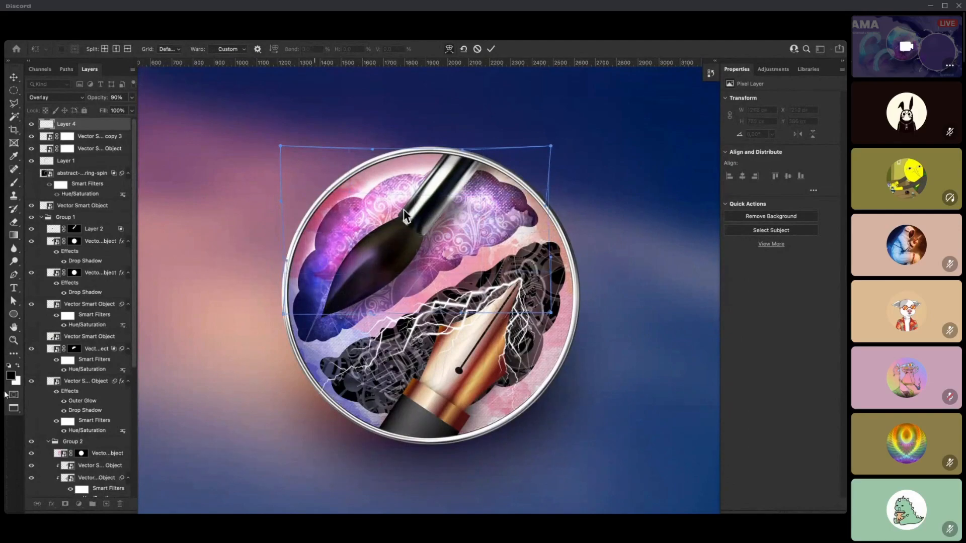
{"action": "key", "text": "Return"}
- Try different opacities for the Overlay highlight layer and settle on 50%
{"action": "key", "text": "0"}
{"action": "key", "text": "8"}
{"action": "key", "text": "8"}
{"action": "key", "text": "6"}
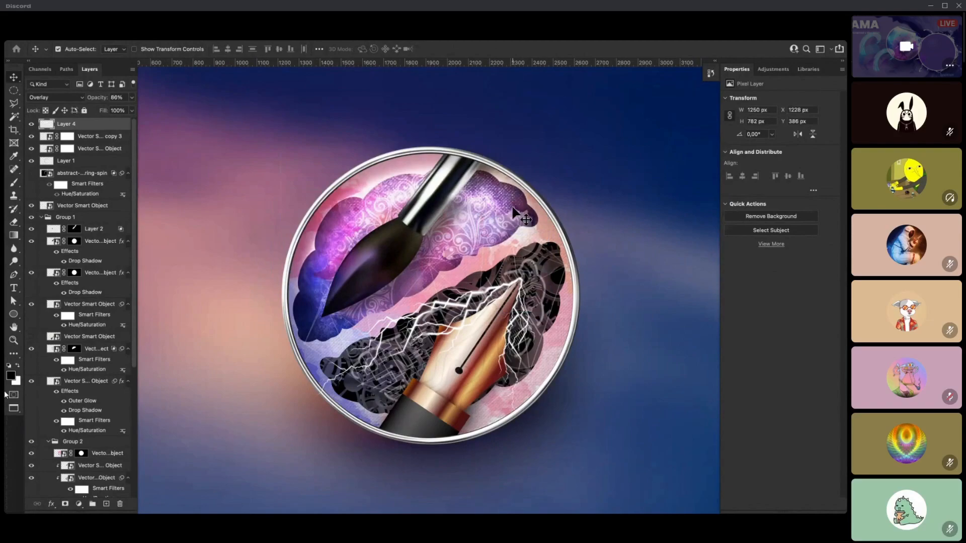
{"action": "key", "text": "5"}
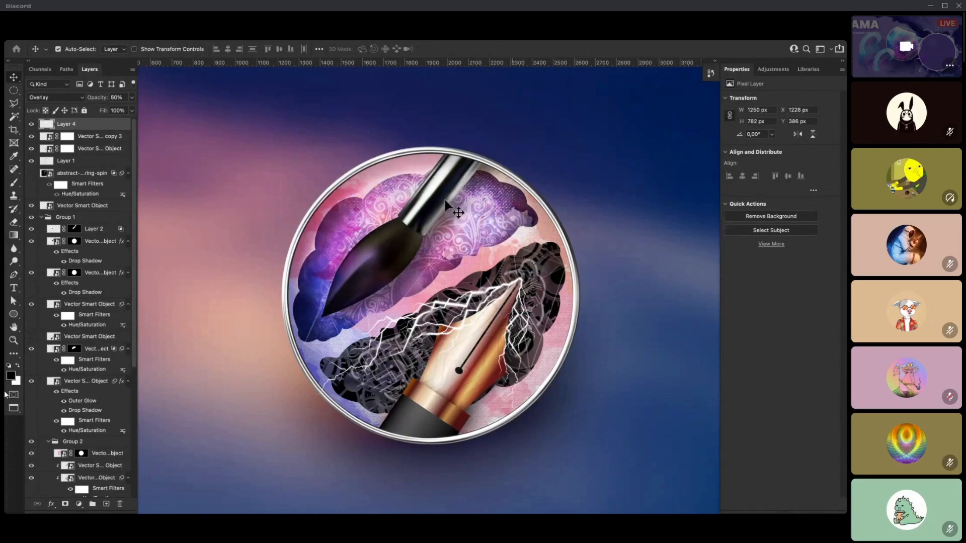
- Compare the badge with and without the Layer 4 highlight, both close up and at reduced size
{"action": "left_click", "coordinate": [32, 124]}
{"action": "left_click", "coordinate": [32, 125]}
{"action": "left_click", "coordinate": [32, 125]}
{"action": "left_click", "coordinate": [32, 125]}
{"action": "left_click", "coordinate": [32, 124]}
{"action": "left_click", "coordinate": [32, 124]}
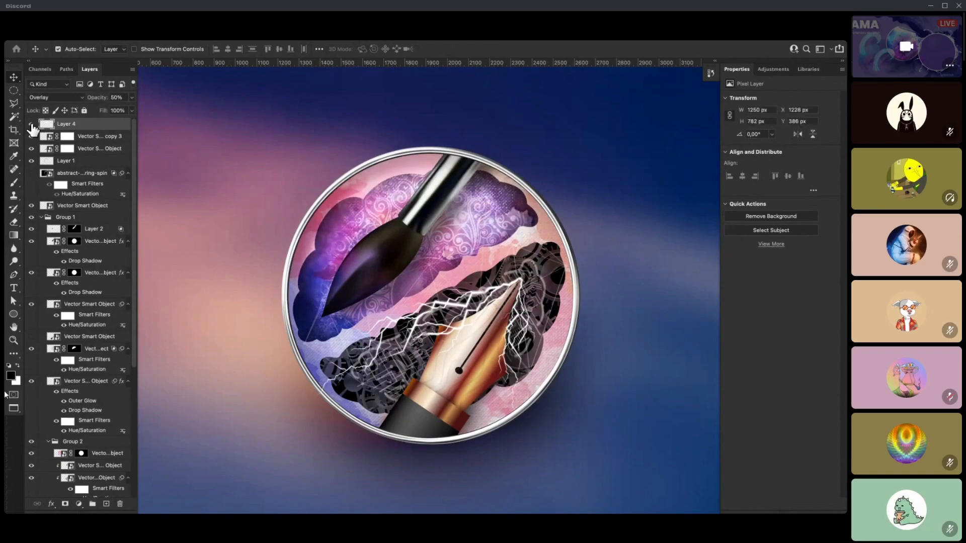
{"action": "scroll", "coordinate": [398, 269], "scroll_direction": "down", "scroll_amount": 5}
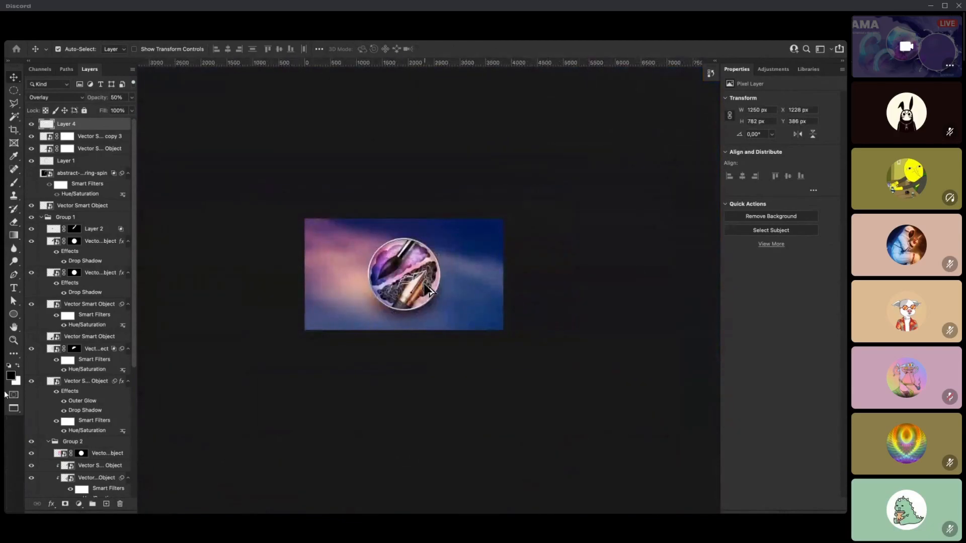
{"action": "left_click", "coordinate": [31, 124]}
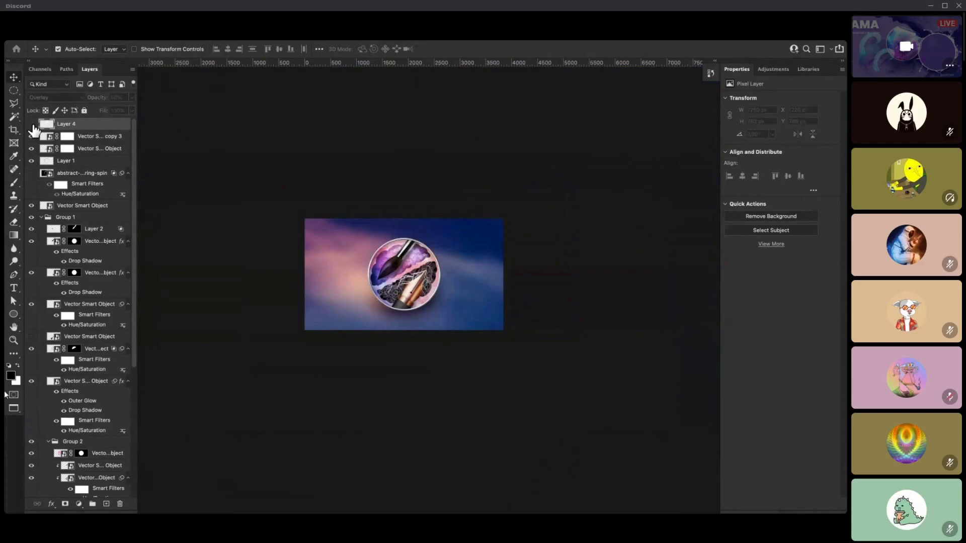
{"action": "left_click", "coordinate": [32, 124]}
{"action": "left_click", "coordinate": [32, 124]}
{"action": "left_click", "coordinate": [32, 125]}
{"action": "left_click", "coordinate": [32, 124]}
{"action": "left_click", "coordinate": [31, 125]}
{"action": "scroll", "coordinate": [407, 256], "scroll_direction": "up", "scroll_amount": 4}
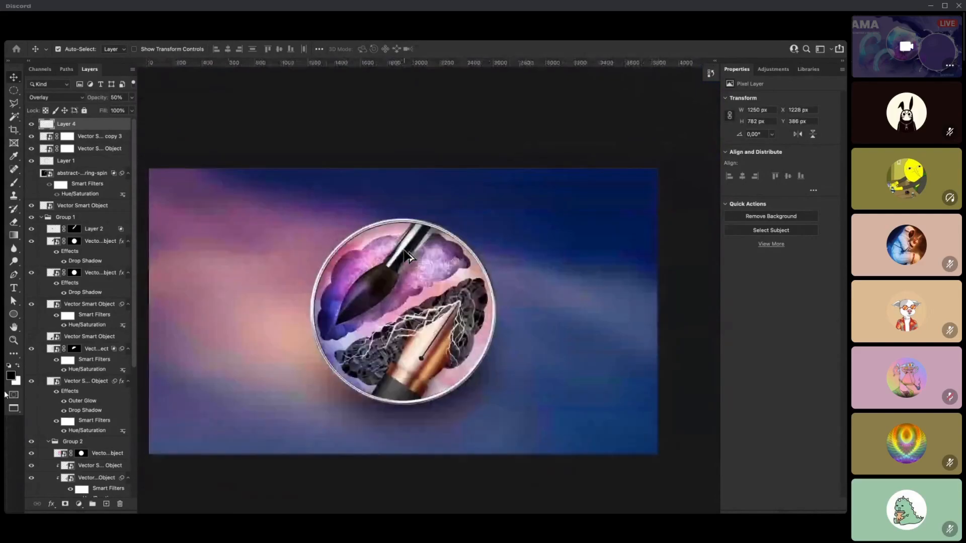
- Nudge the highlight on Layer 4 slightly up toward the badge's upper rim
{"action": "scroll", "coordinate": [406, 256], "scroll_direction": "up", "scroll_amount": 3}
{"action": "left_click_drag", "start_coordinate": [383, 249], "coordinate": [387, 239]}
{"action": "left_click_drag", "start_coordinate": [495, 327], "coordinate": [567, 280]}
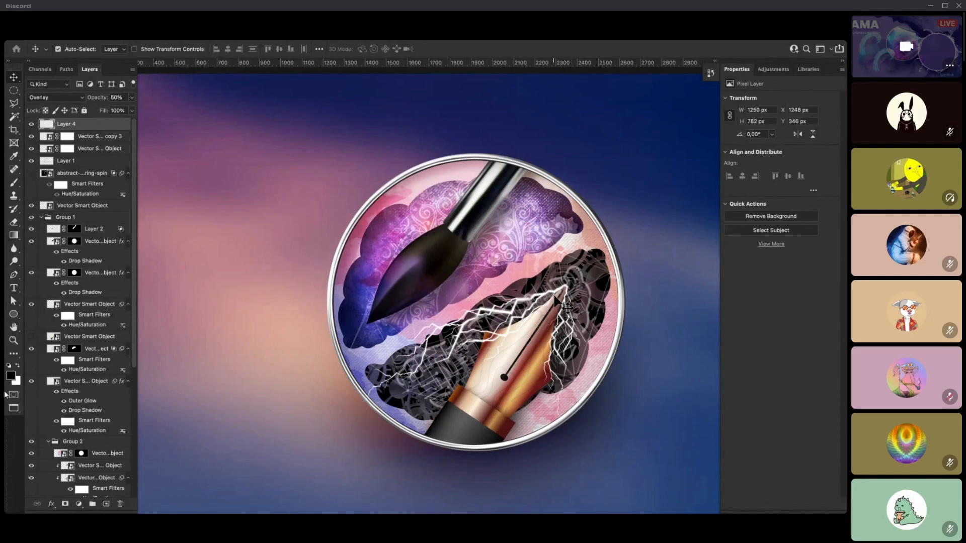
- Switch to Discord and toggle the microphone in the connected live-channel call
{"action": "scroll", "coordinate": [519, 316], "scroll_direction": "down", "scroll_amount": 2}
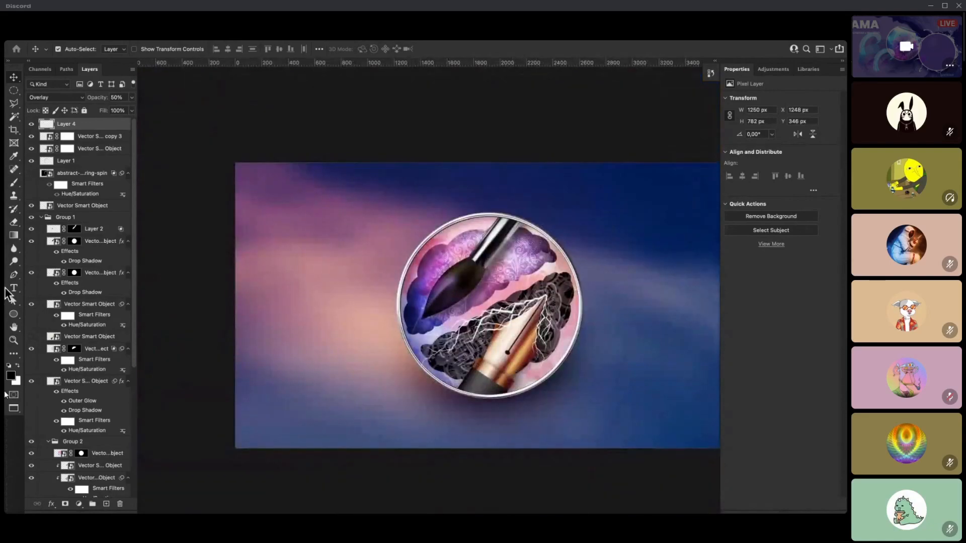
{"action": "mouse_move", "coordinate": [6, 295]}
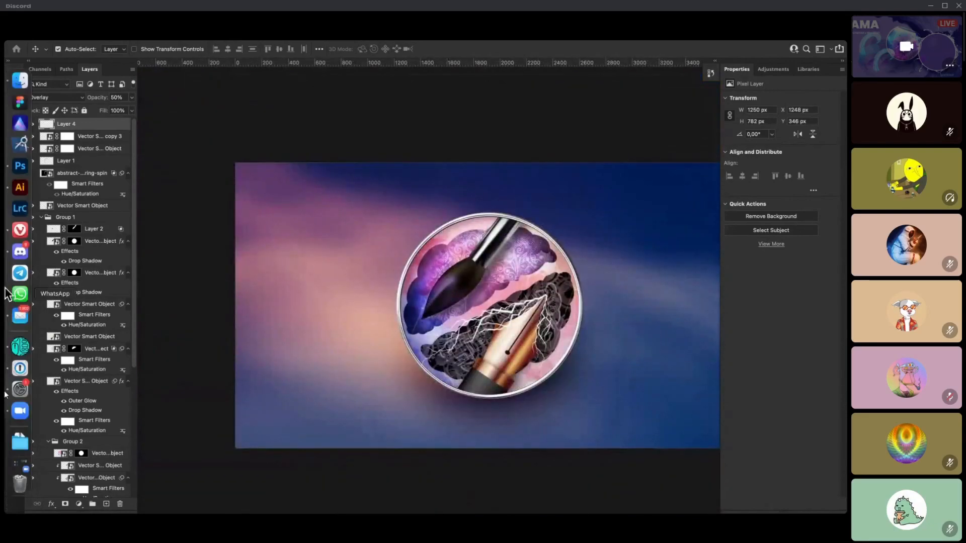
{"action": "left_click", "coordinate": [21, 252]}
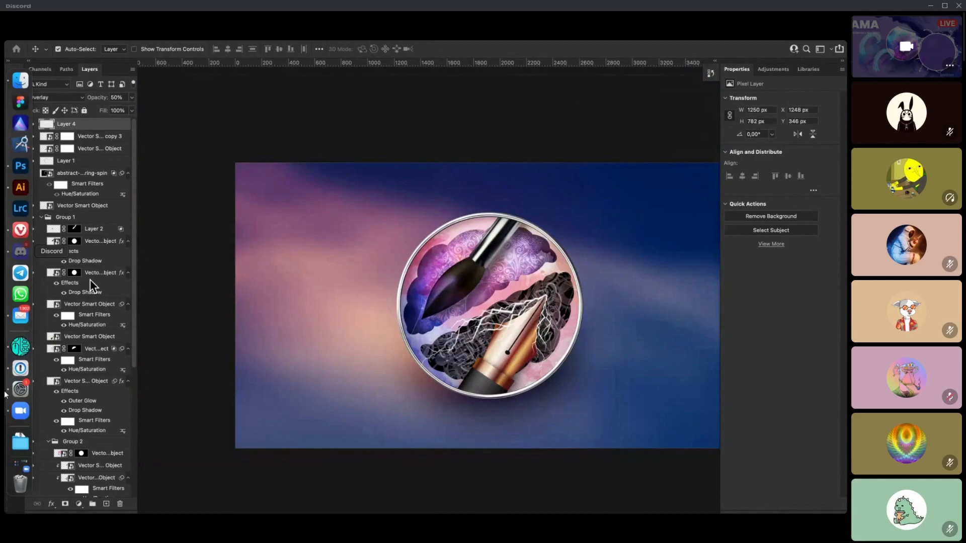
{"action": "left_click", "coordinate": [237, 404]}
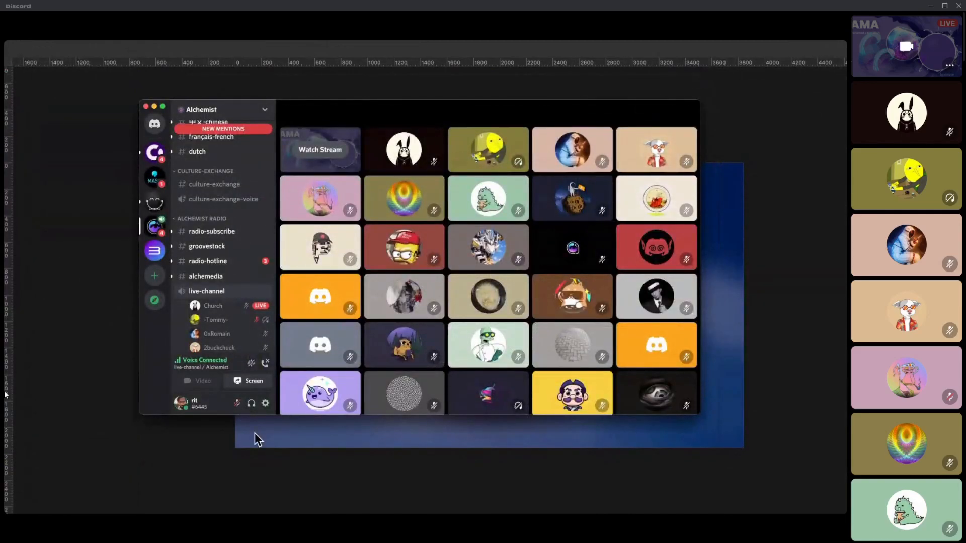